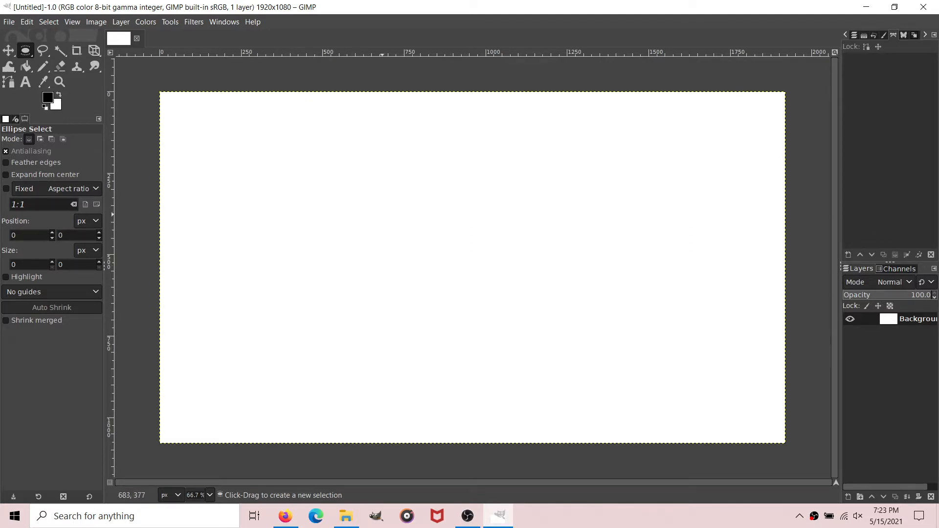
Step: Set the foreground color to pure red, with red at maximum and green and blue at zero
{"action": "left_click", "coordinate": [47, 97]}
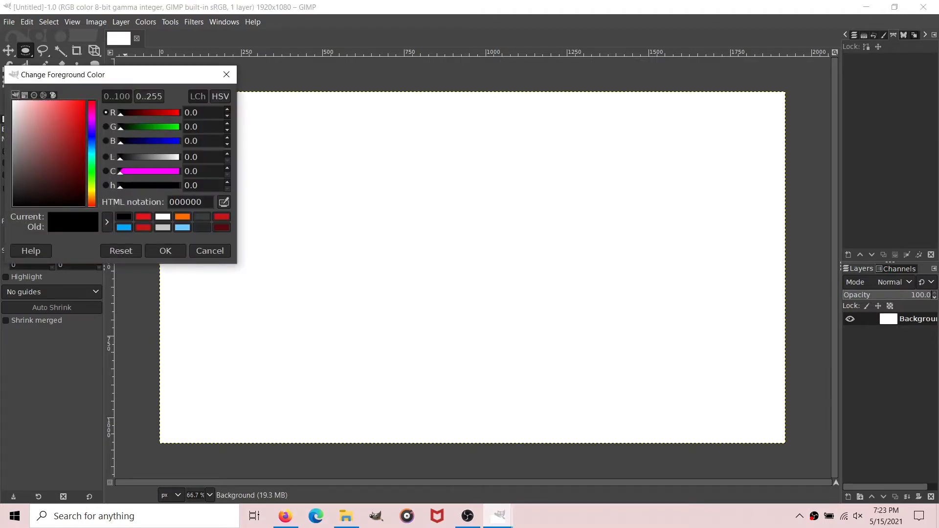
{"action": "left_click", "coordinate": [143, 216]}
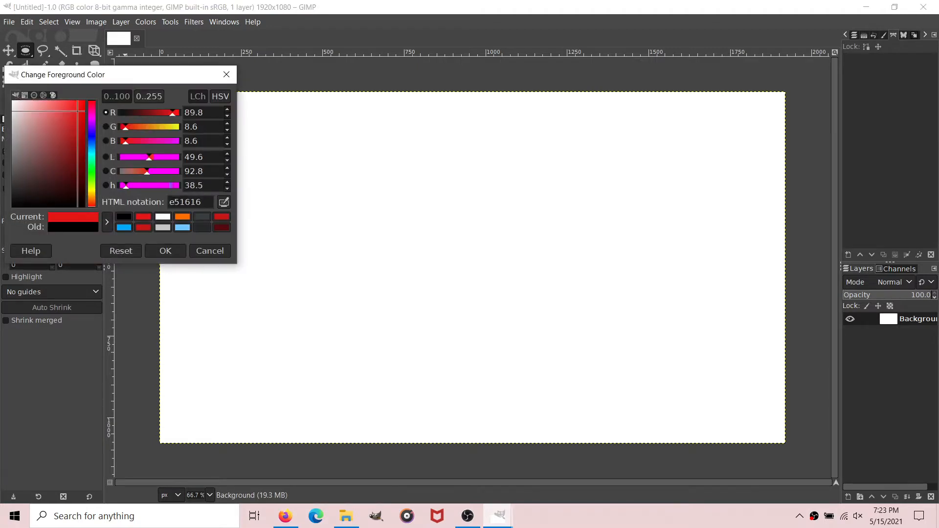
{"action": "left_click_drag", "start_coordinate": [173, 113], "coordinate": [180, 113]}
{"action": "left_click_drag", "start_coordinate": [126, 127], "coordinate": [119, 142]}
{"action": "left_click", "coordinate": [165, 250]}
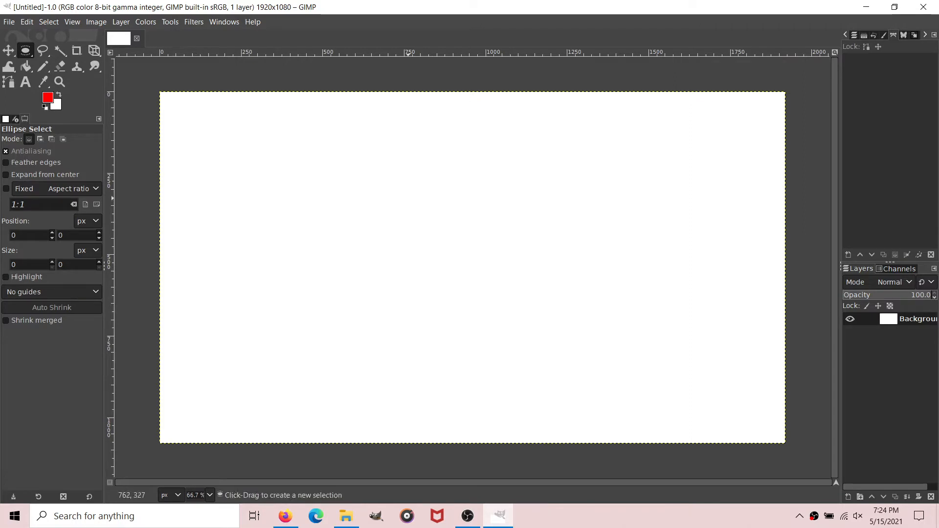
Step: Create a new transparent 1920 × 1080 px layer named Support
{"action": "left_click", "coordinate": [121, 22]}
{"action": "left_click", "coordinate": [142, 38]}
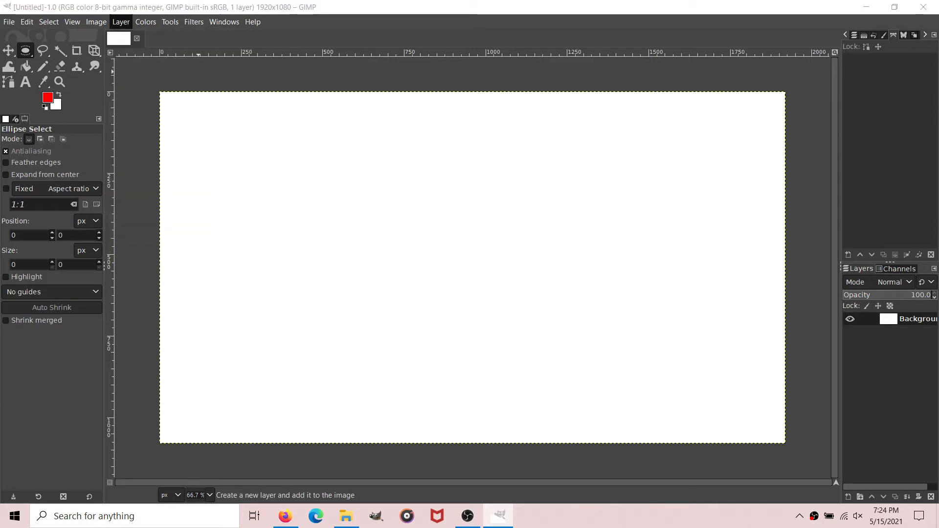
{"action": "type", "text": "Sup"}
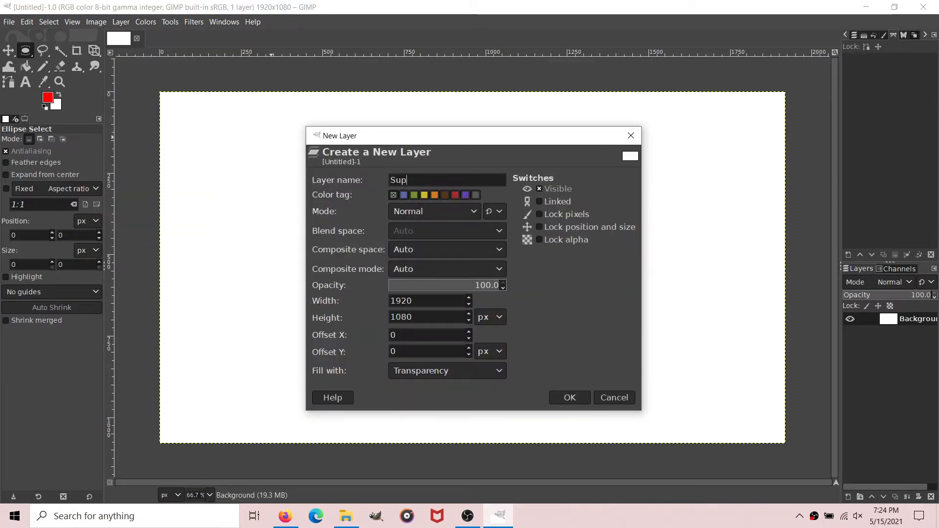
{"action": "type", "text": "port"}
{"action": "left_click", "coordinate": [570, 397]}
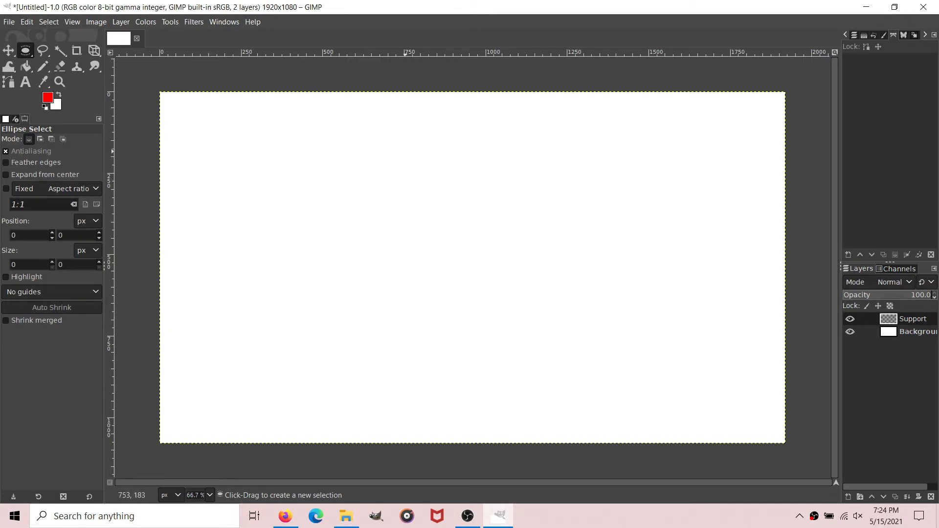
Step: Stroke an elliptical selection of about 196 × 237 px in red near the canvas's upper middle, and clear the selection
{"action": "left_click_drag", "start_coordinate": [415, 154], "coordinate": [480, 231]}
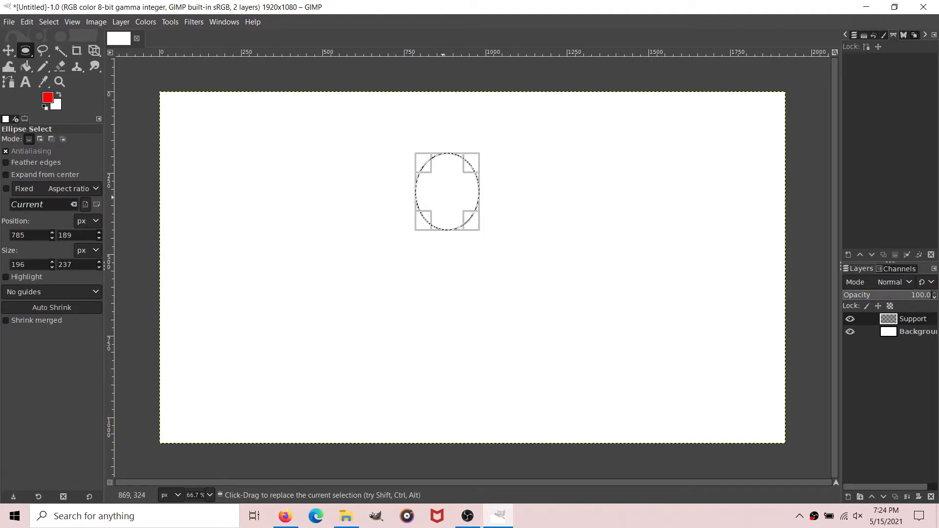
{"action": "left_click_drag", "start_coordinate": [444, 197], "coordinate": [441, 196]}
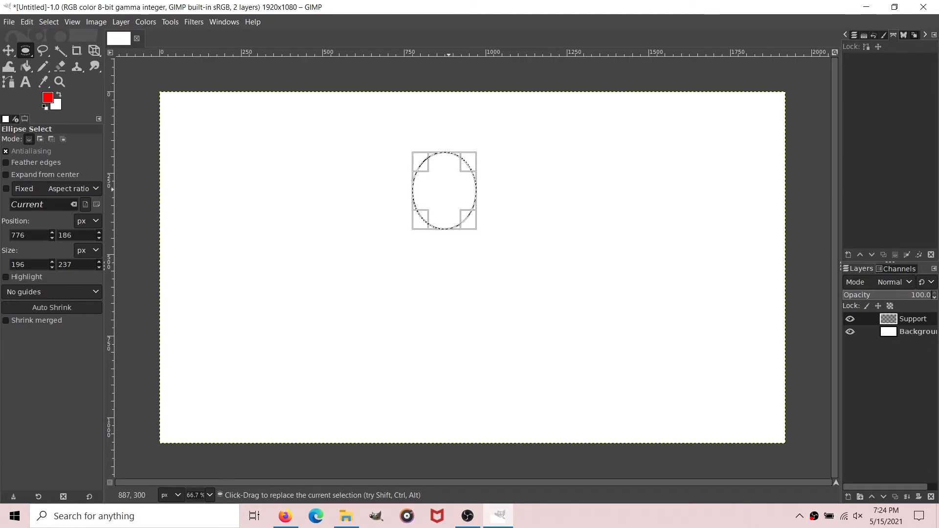
{"action": "left_click", "coordinate": [27, 22]}
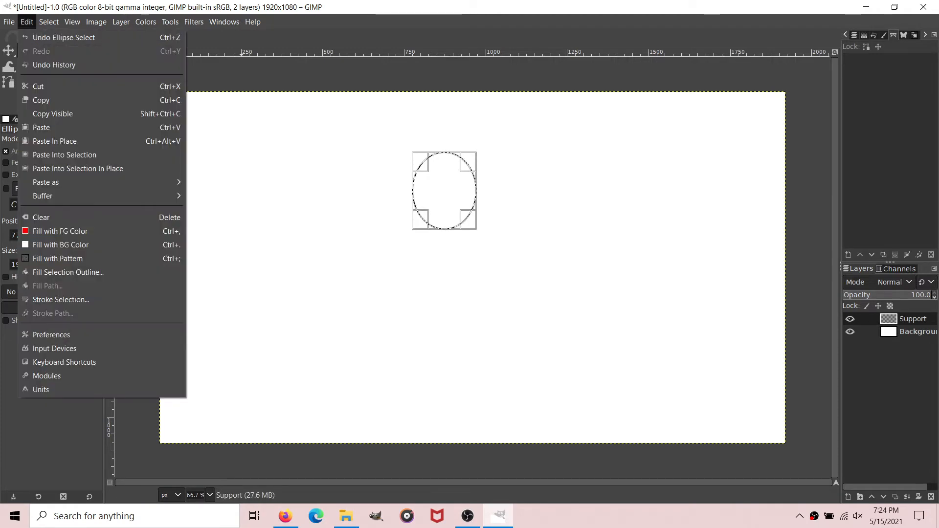
{"action": "left_click", "coordinate": [61, 299]}
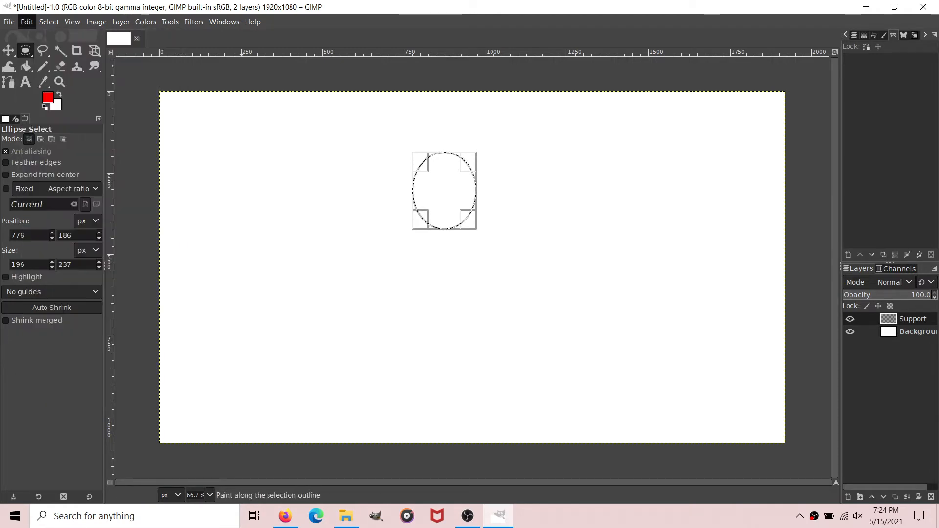
{"action": "left_click", "coordinate": [493, 354]}
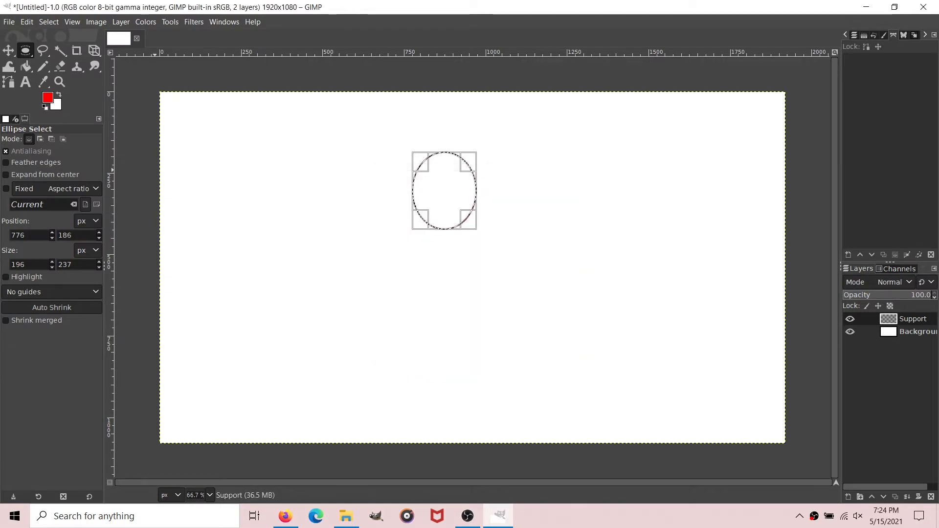
{"action": "left_click", "coordinate": [49, 22]}
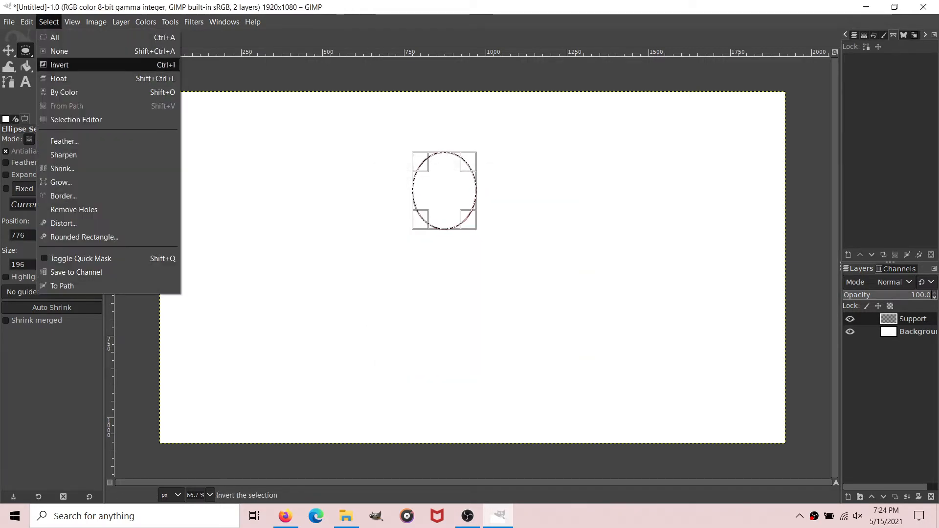
{"action": "left_click", "coordinate": [60, 51]}
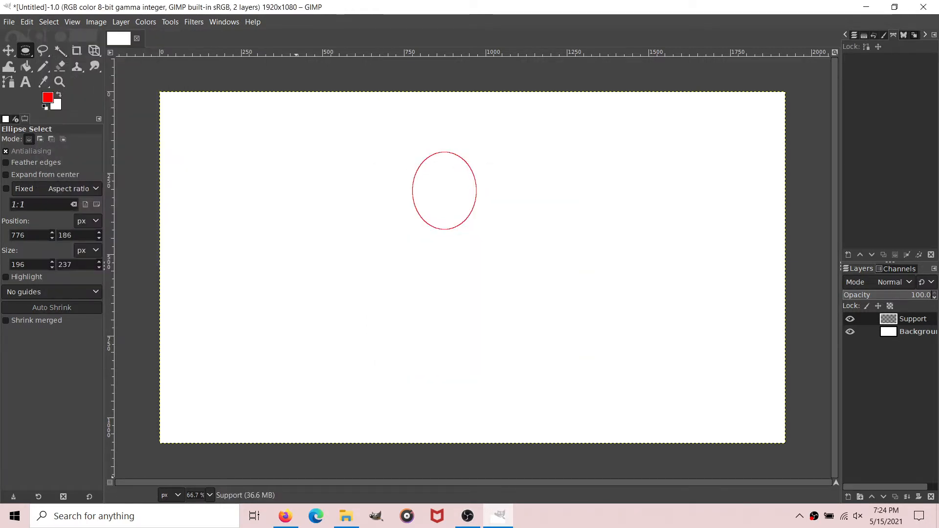
Step: Draw a flat diamond-shaped path about 83 px wide and 22 px high just below the ellipse
{"action": "scroll", "coordinate": [198, 495], "scroll_direction": "up", "scroll_amount": 2}
{"action": "scroll", "coordinate": [375, 304], "scroll_direction": "up", "scroll_amount": 2}
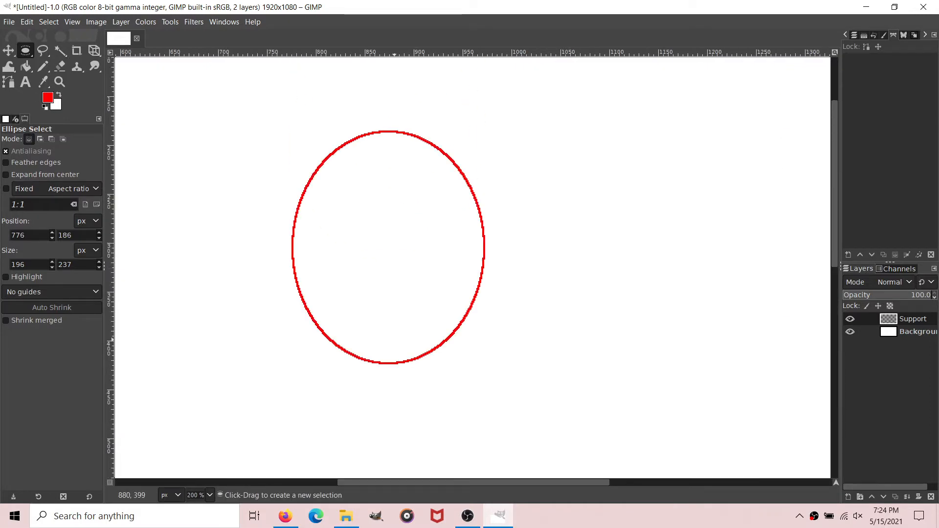
{"action": "left_click", "coordinate": [8, 81]}
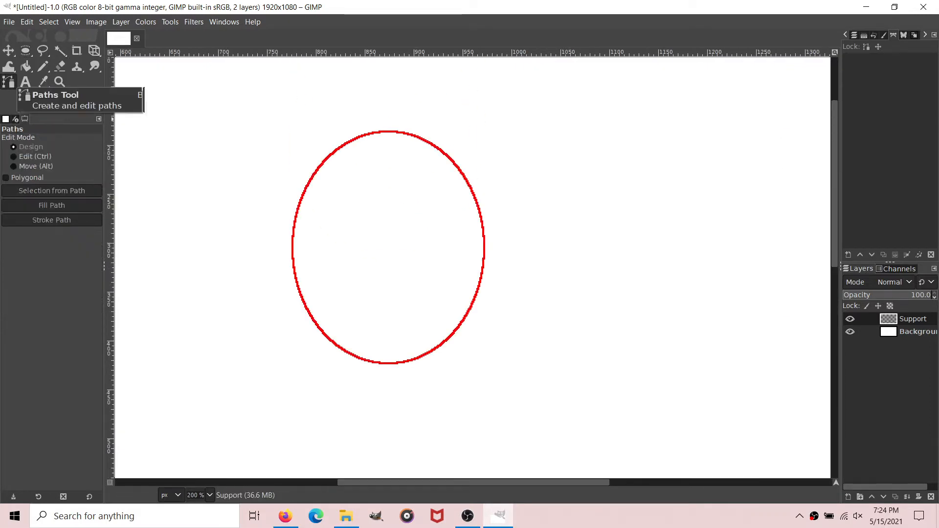
{"action": "scroll", "coordinate": [347, 340], "scroll_direction": "down", "scroll_amount": 3}
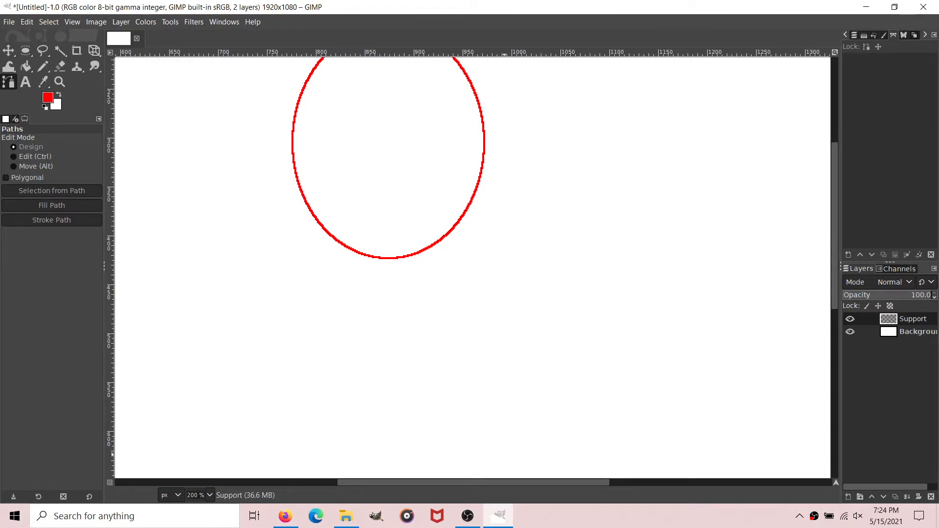
{"action": "scroll", "coordinate": [473, 267], "scroll_direction": "left", "scroll_amount": 2}
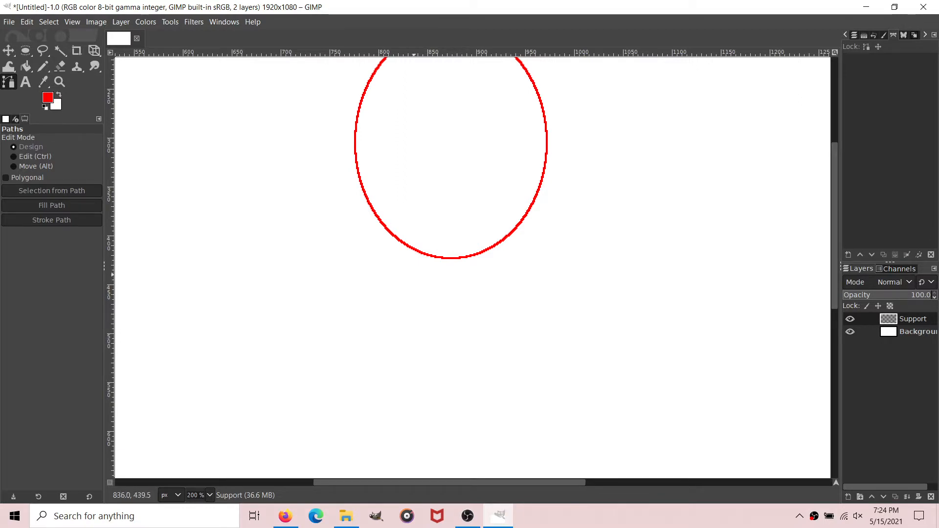
{"action": "left_click_drag", "start_coordinate": [413, 275], "coordinate": [456, 264]}
{"action": "left_click", "coordinate": [475, 276]}
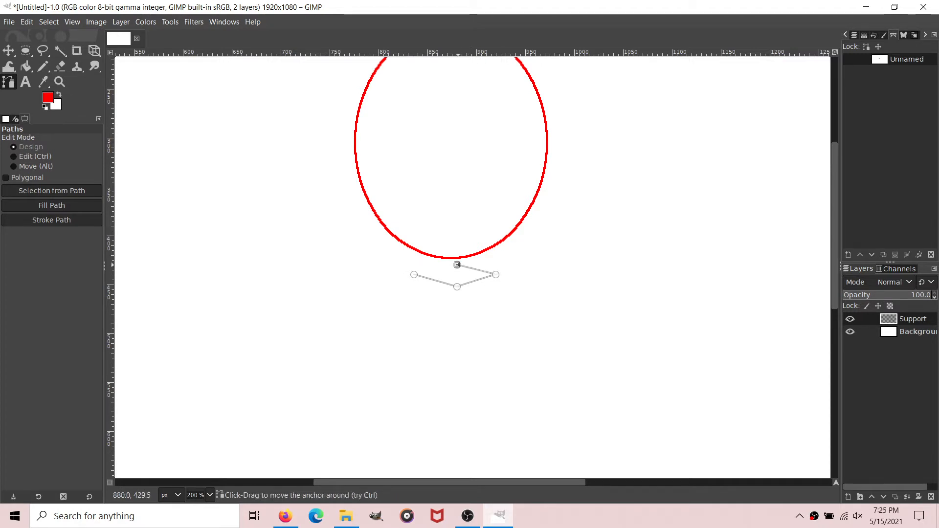
{"action": "left_click", "coordinate": [414, 275], "text": "ctrl"}
Step: Extend the diamond path downward into a slightly tapered box about 200 px tall, showing its two front faces
{"action": "scroll", "coordinate": [413, 275], "scroll_direction": "down", "scroll_amount": 3}
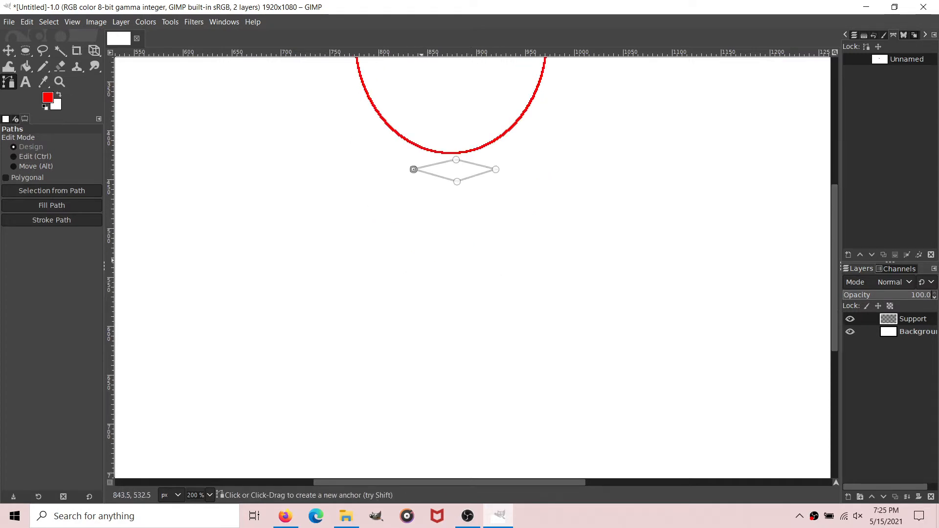
{"action": "left_click_drag", "start_coordinate": [413, 220], "coordinate": [446, 375]}
{"action": "left_click", "coordinate": [424, 366]}
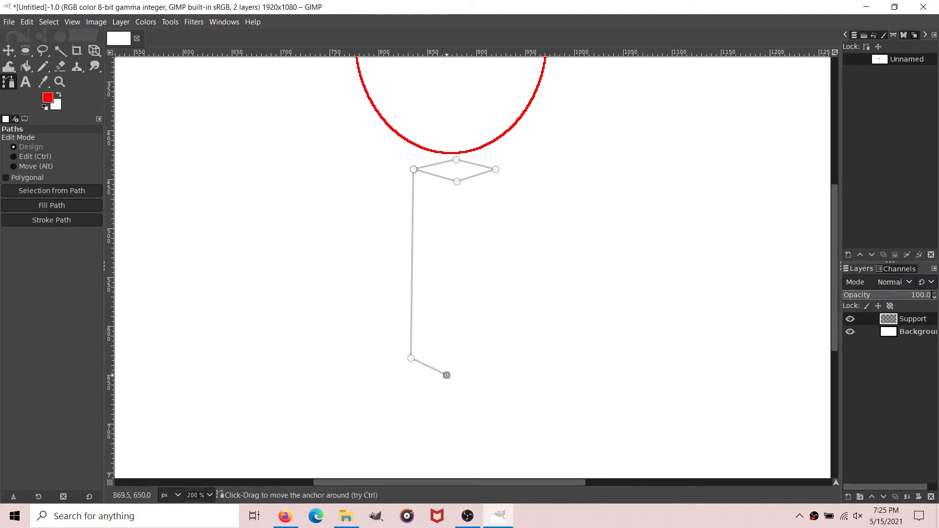
{"action": "left_click", "coordinate": [457, 181]}
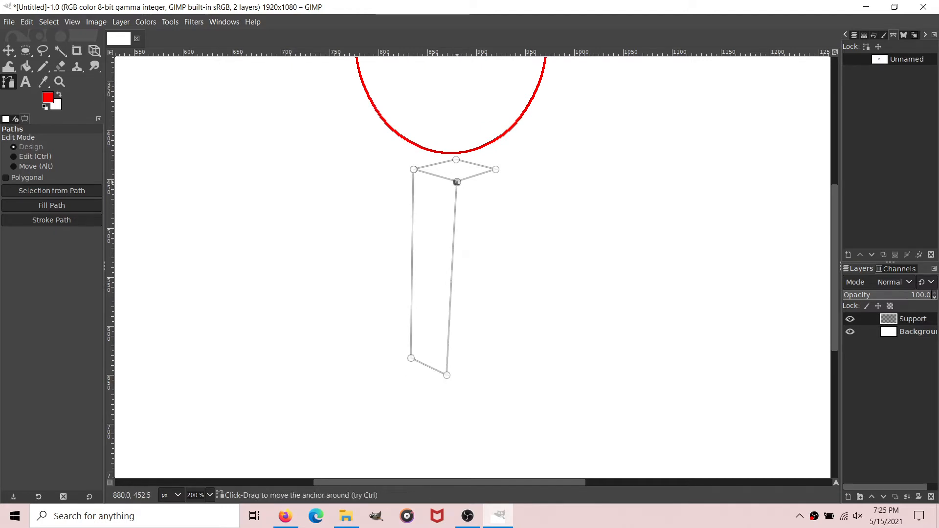
{"action": "left_click_drag", "start_coordinate": [447, 375], "coordinate": [450, 375]}
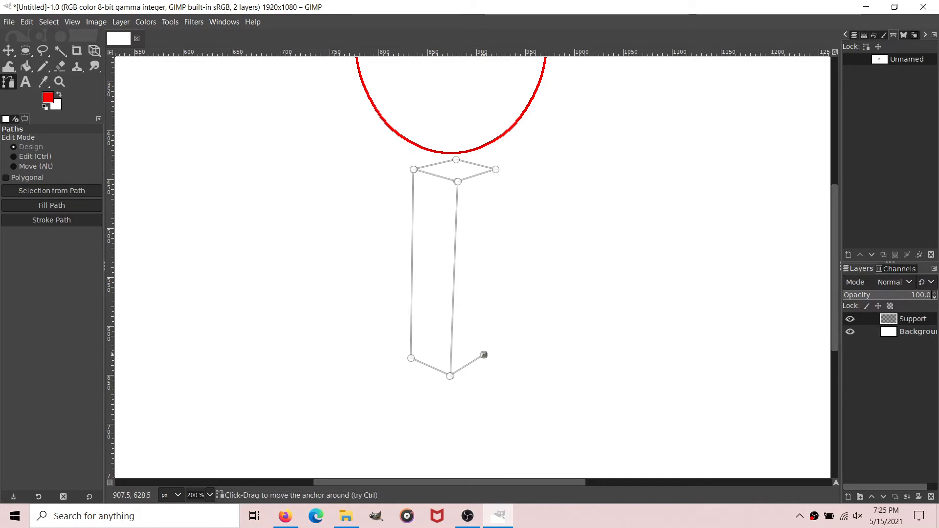
{"action": "left_click", "coordinate": [484, 355]}
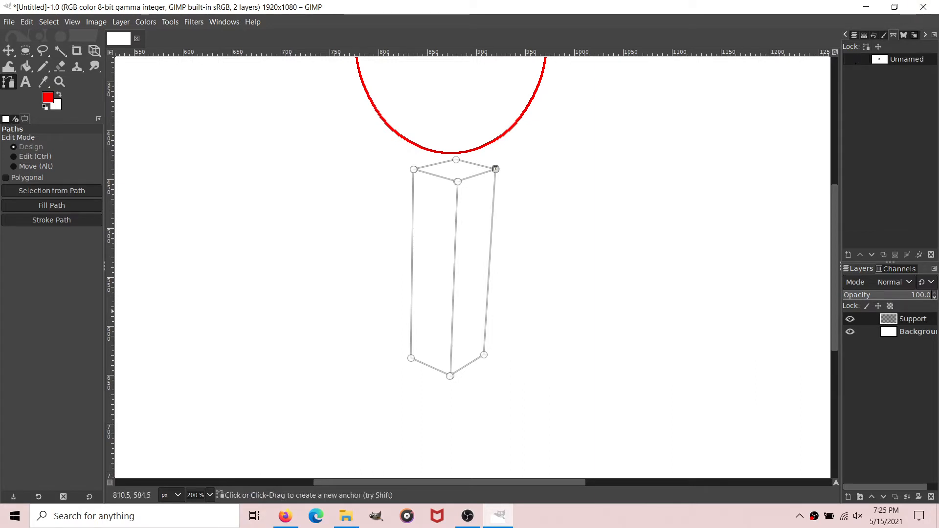
Step: Remove small tangents from the box path using size 2
{"action": "right_click", "coordinate": [894, 59]}
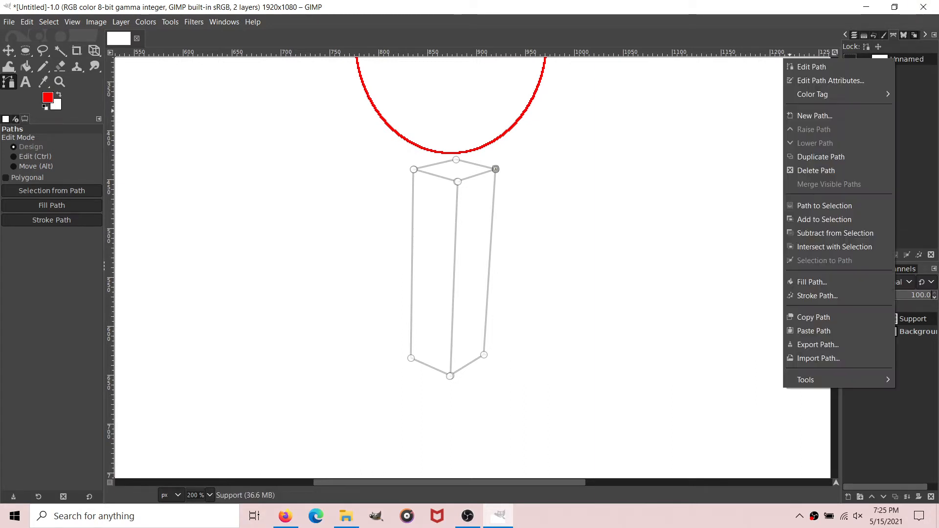
{"action": "mouse_move", "coordinate": [805, 380]}
{"action": "left_click", "coordinate": [731, 380]}
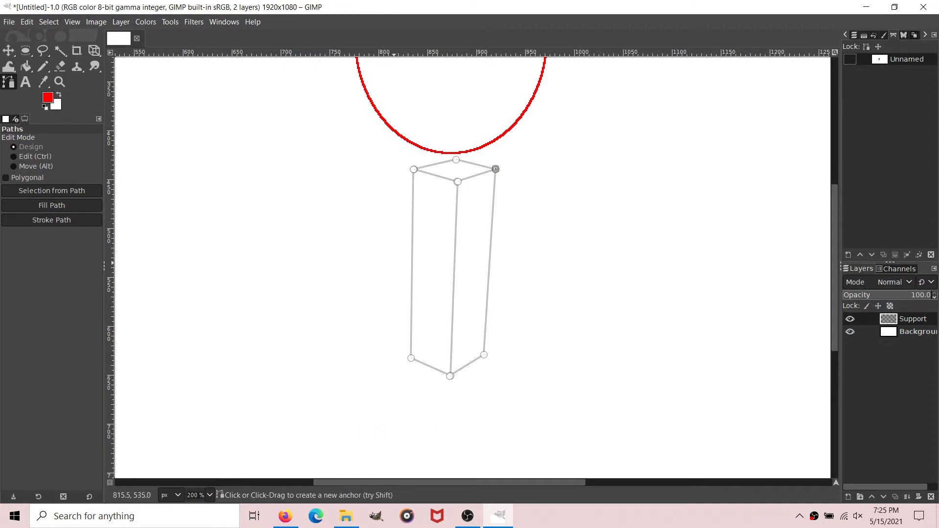
{"action": "key", "text": "ctrl+shift+f"}
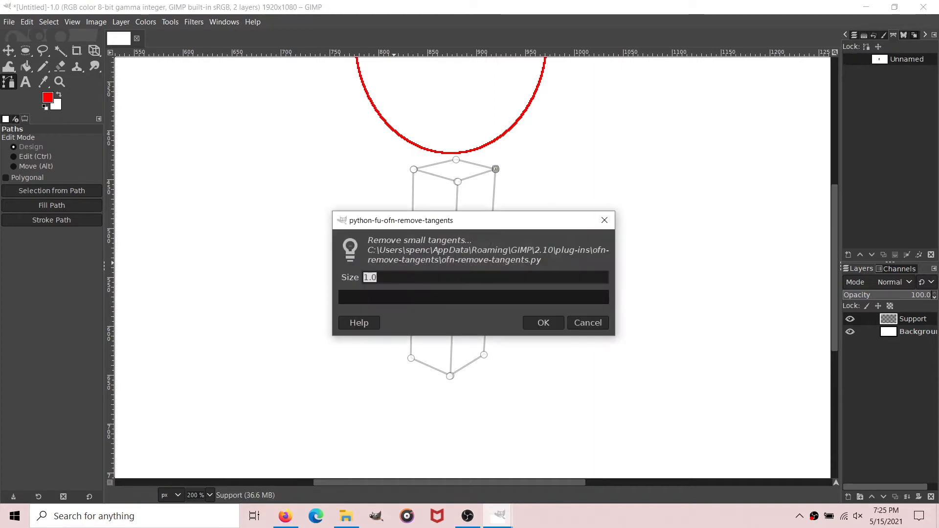
{"action": "type", "text": "2"}
{"action": "key", "text": "Return"}
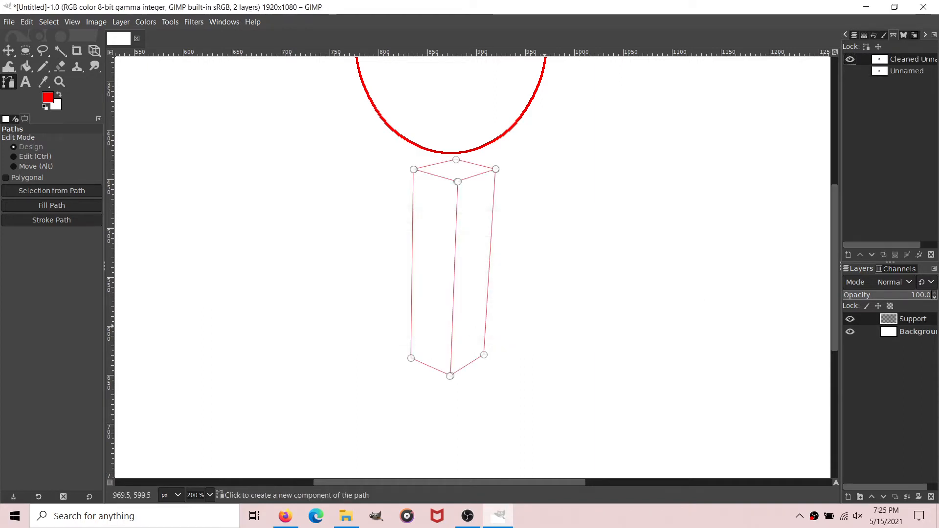
Step: Stroke the cleaned box path with a 2 px solid red line and hide the path
{"action": "left_click", "coordinate": [51, 220]}
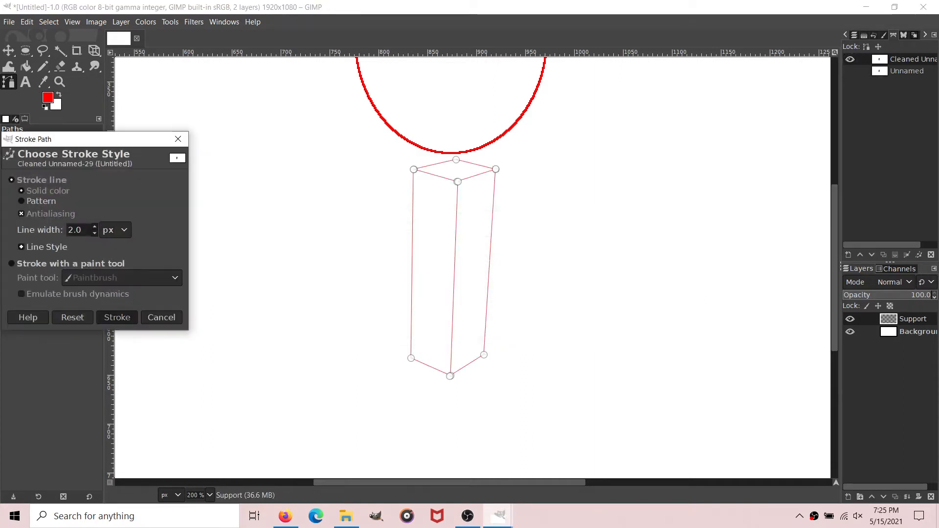
{"action": "left_click", "coordinate": [118, 318]}
{"action": "left_click", "coordinate": [25, 67]}
{"action": "left_click", "coordinate": [8, 82]}
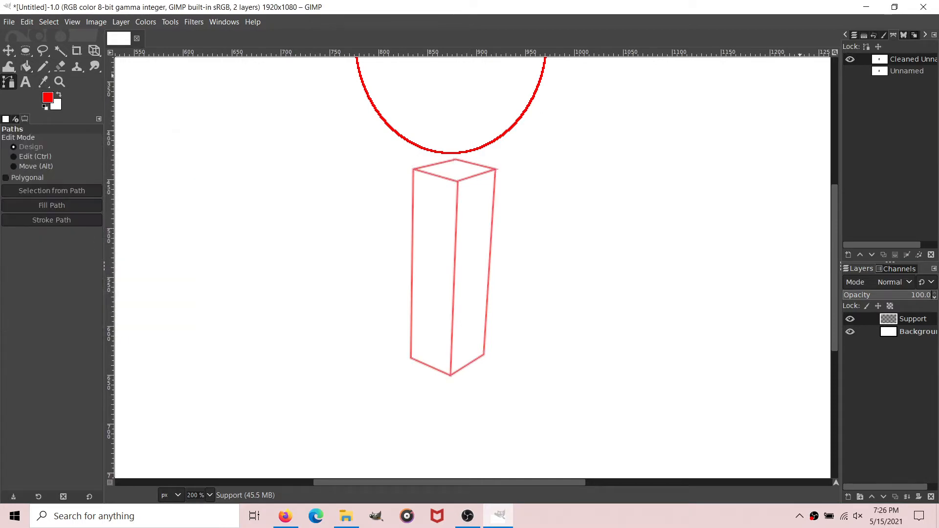
{"action": "left_click", "coordinate": [850, 60]}
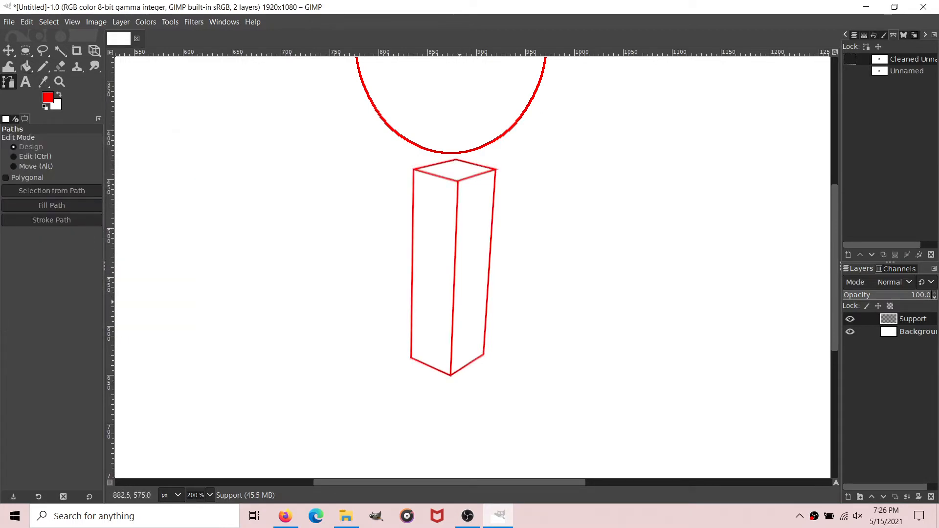
Step: Draw an open slanted path around the foot of the red box to outline the wider base's top face
{"action": "scroll", "coordinate": [469, 291], "scroll_direction": "down", "scroll_amount": 3}
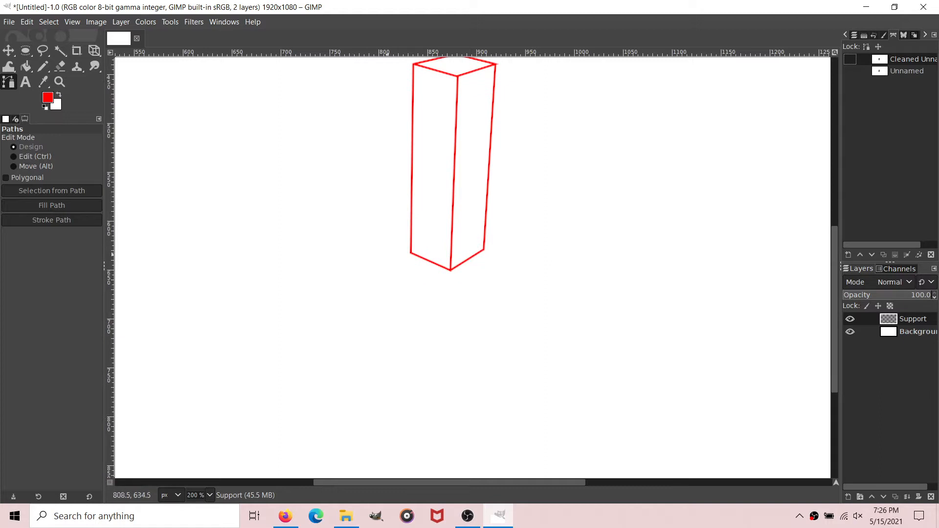
{"action": "left_click", "coordinate": [371, 247]}
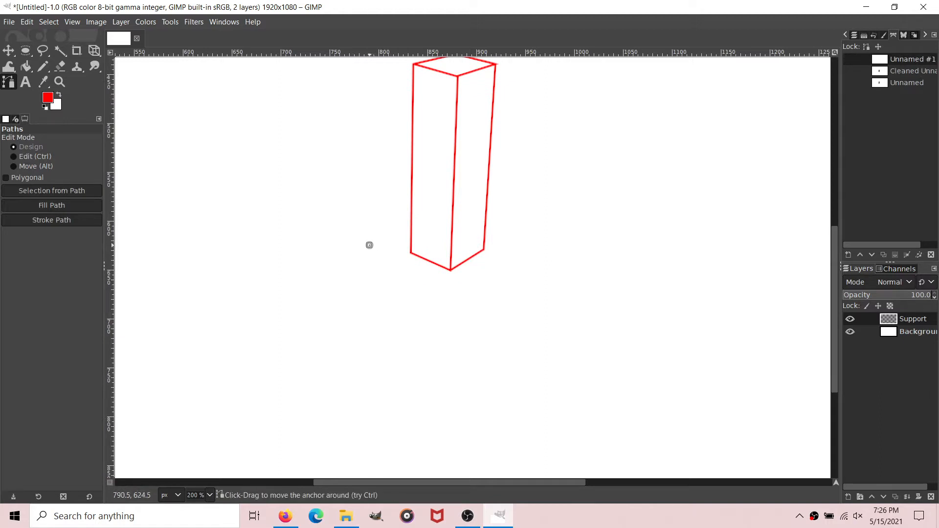
{"action": "mouse_move", "coordinate": [370, 248]}
{"action": "left_mouse_down"}
{"action": "mouse_move", "coordinate": [482, 300]}
{"action": "mouse_move", "coordinate": [529, 277]}
{"action": "left_mouse_up"}
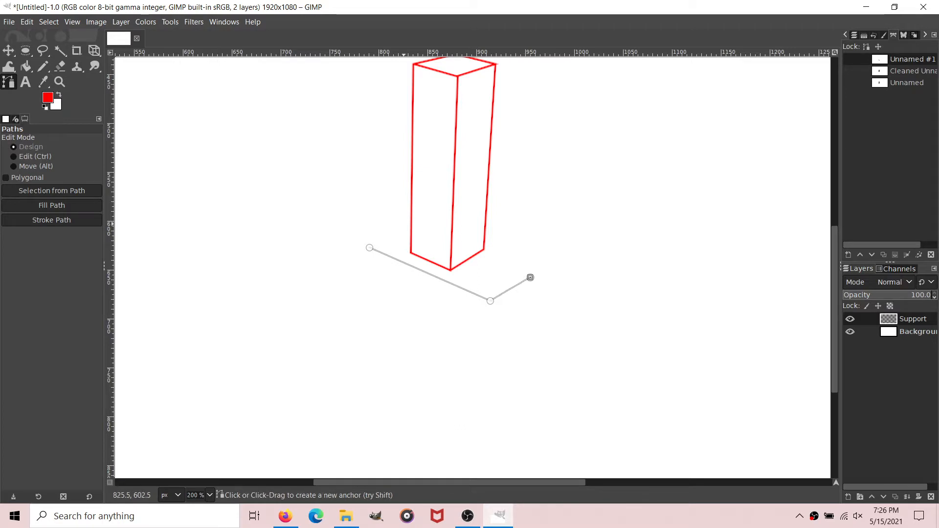
{"action": "mouse_move", "coordinate": [452, 246]}
{"action": "left_mouse_down"}
{"action": "mouse_move", "coordinate": [398, 224]}
{"action": "mouse_move", "coordinate": [418, 226]}
{"action": "left_mouse_up"}
{"action": "left_click", "coordinate": [532, 275]}
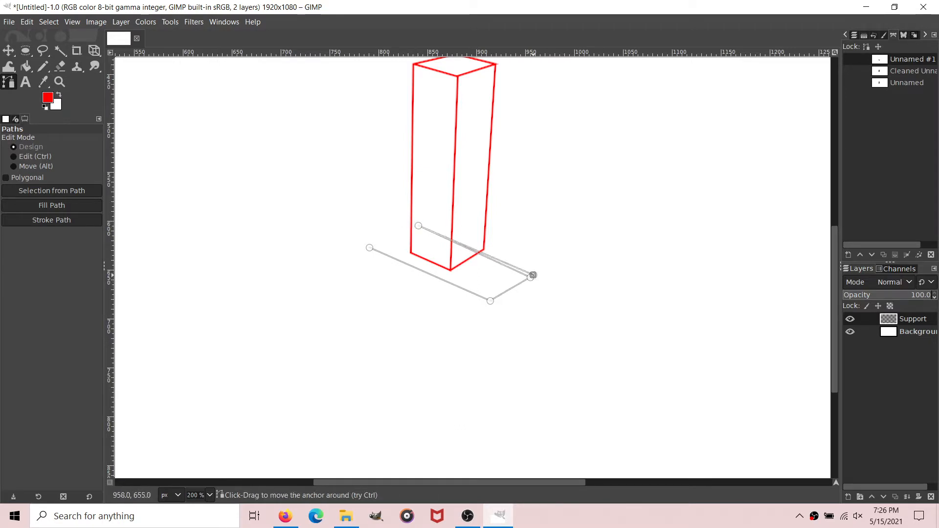
Step: Adjust the base outline's two far corners and close it into a four-sided top face about 175 px wide and 80 px high
{"action": "left_click_drag", "start_coordinate": [532, 275], "coordinate": [541, 272]}
{"action": "left_click", "coordinate": [418, 226]}
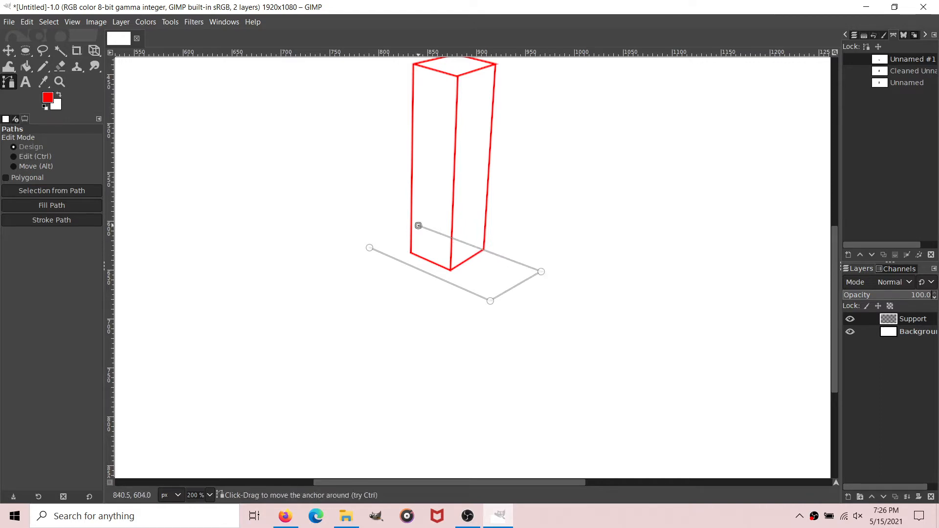
{"action": "left_click_drag", "start_coordinate": [418, 225], "coordinate": [418, 223]}
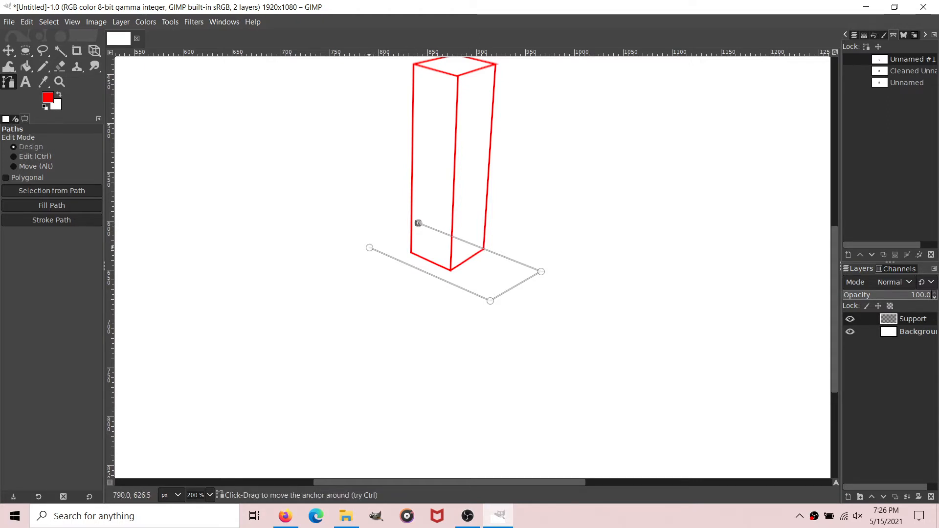
{"action": "left_click", "coordinate": [370, 249]}
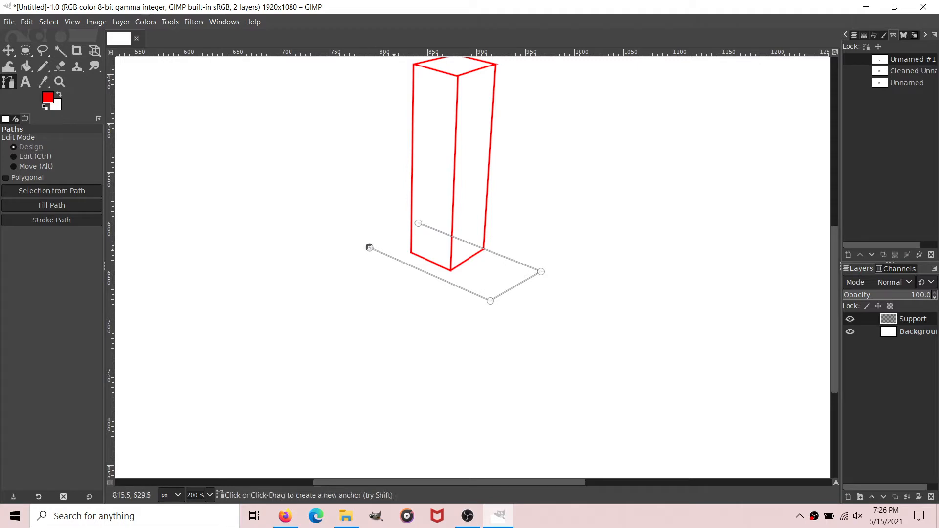
{"action": "left_click", "coordinate": [418, 223], "text": "ctrl"}
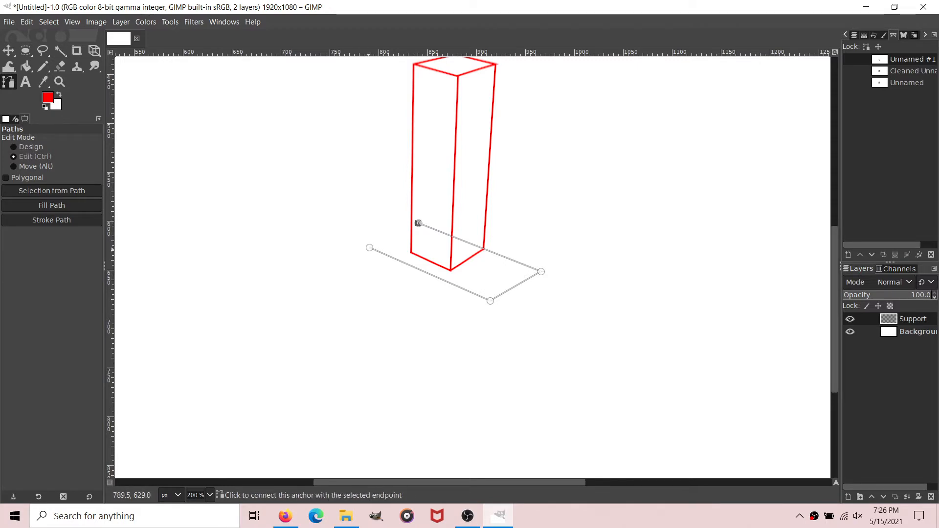
{"action": "left_click", "coordinate": [369, 248], "text": "ctrl"}
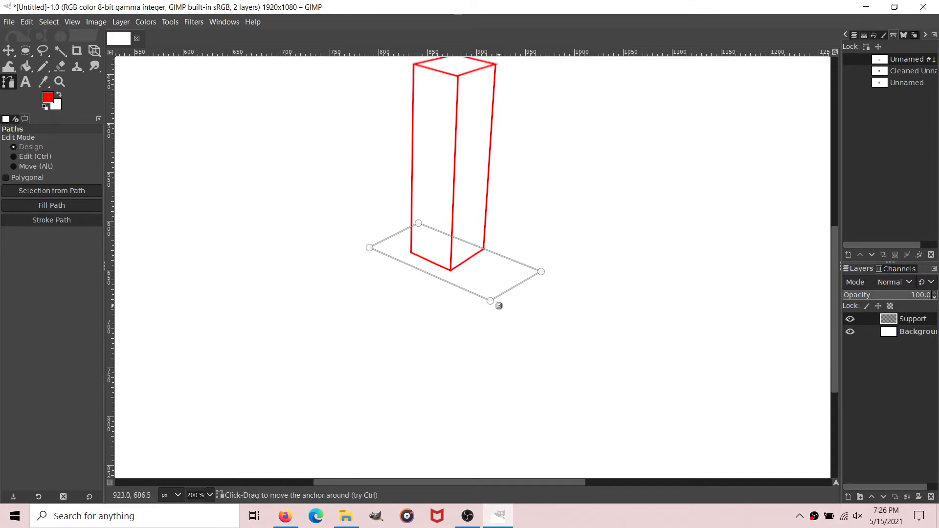
Step: Draw the base's front face about 54 px tall, with a leg stepping down from its lower edge, ending at the top face's left corner
{"action": "left_click_drag", "start_coordinate": [491, 300], "coordinate": [489, 353]}
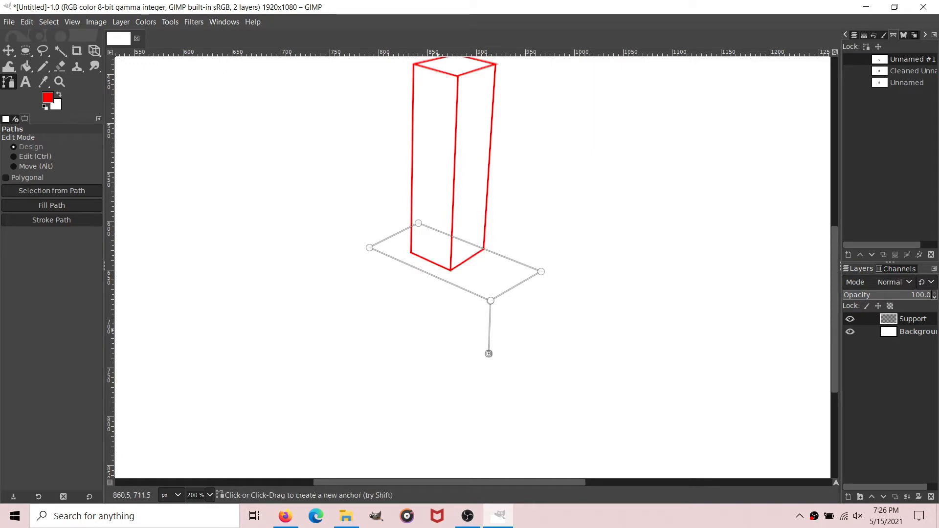
{"action": "left_click_drag", "start_coordinate": [434, 337], "coordinate": [438, 369]}
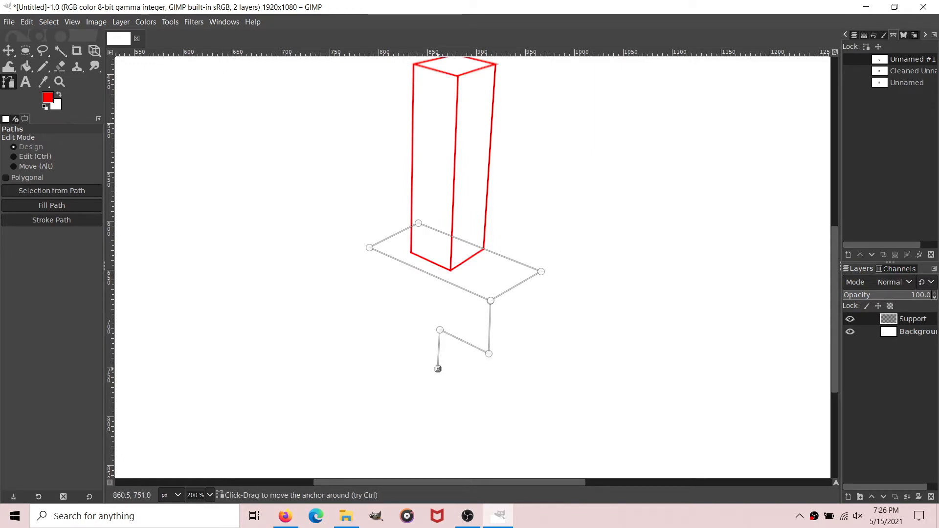
{"action": "left_click", "coordinate": [388, 341]}
{"action": "left_click_drag", "start_coordinate": [389, 341], "coordinate": [397, 348]}
{"action": "left_click_drag", "start_coordinate": [402, 306], "coordinate": [364, 297]}
{"action": "left_click_drag", "start_coordinate": [367, 250], "coordinate": [369, 247]}
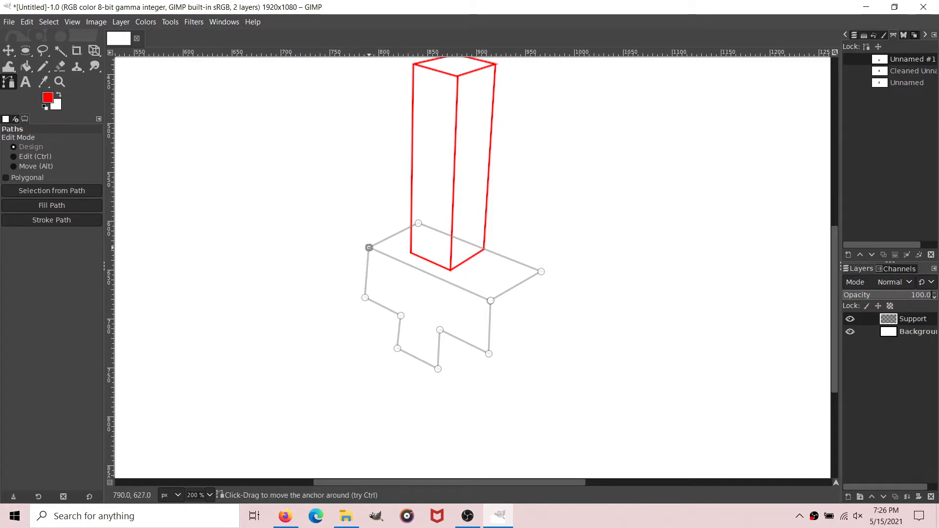
Step: Draw the base's right side face from the front lower corner up to the top face's right corner
{"action": "left_click", "coordinate": [519, 331], "text": "shift"}
{"action": "left_click_drag", "start_coordinate": [519, 331], "coordinate": [489, 354]}
{"action": "left_click", "coordinate": [526, 327]}
{"action": "left_click_drag", "start_coordinate": [526, 327], "coordinate": [538, 323]}
{"action": "left_click", "coordinate": [538, 274]}
{"action": "left_click_drag", "start_coordinate": [538, 274], "coordinate": [541, 271]}
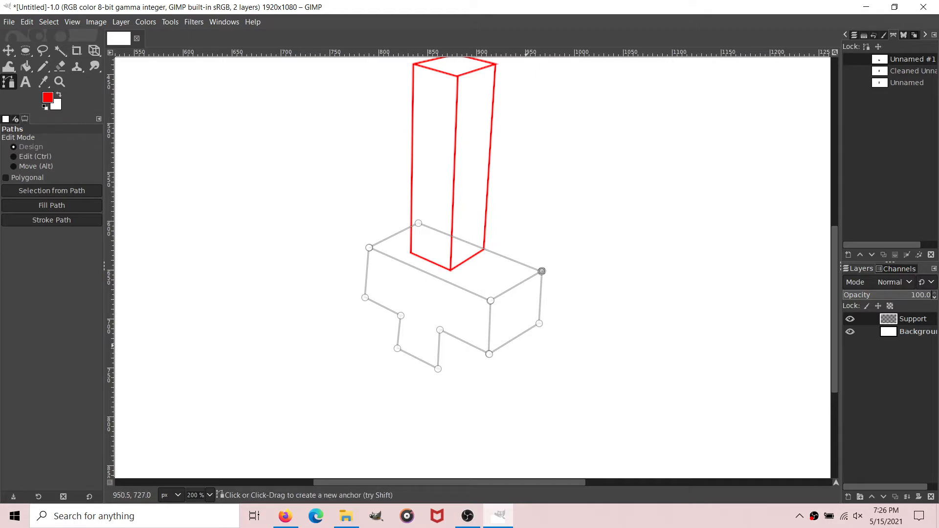
Step: Narrow the base by moving its front and right corners inward, and add the leg's slanted side edge up to the base
{"action": "scroll", "coordinate": [492, 290], "scroll_direction": "down", "scroll_amount": 3}
{"action": "scroll", "coordinate": [471, 245], "scroll_direction": "up", "scroll_amount": 3}
{"action": "left_click_drag", "start_coordinate": [492, 302], "coordinate": [481, 295]}
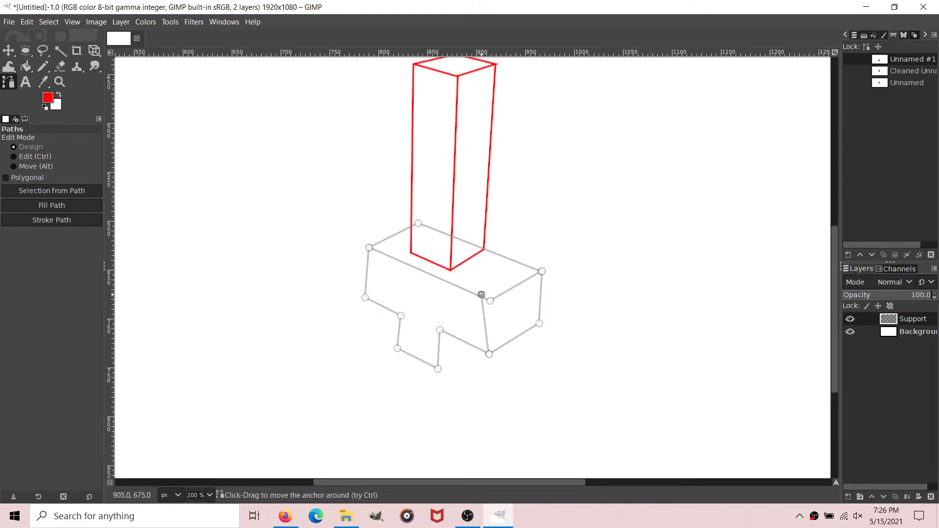
{"action": "left_click_drag", "start_coordinate": [489, 354], "coordinate": [479, 349]}
{"action": "left_click_drag", "start_coordinate": [490, 300], "coordinate": [484, 297]}
{"action": "left_click_drag", "start_coordinate": [541, 271], "coordinate": [530, 268]}
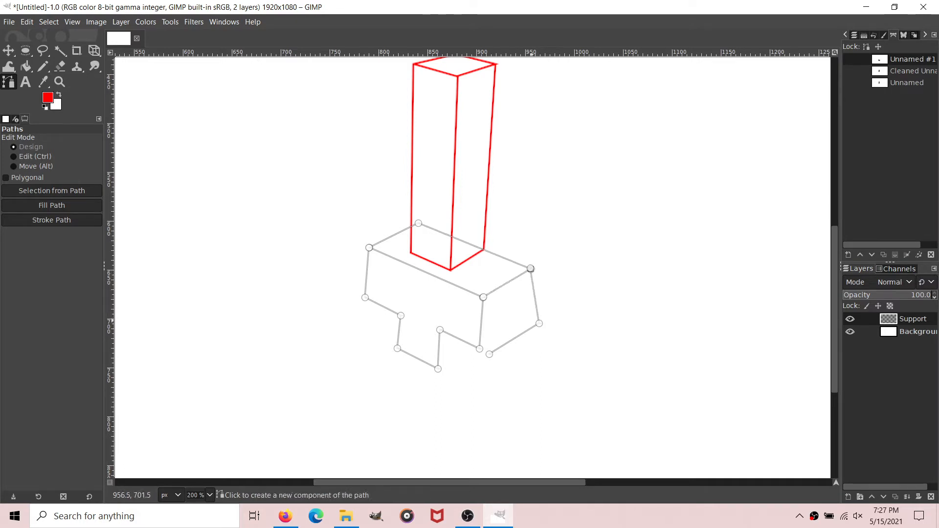
{"action": "left_click_drag", "start_coordinate": [539, 323], "coordinate": [526, 320]}
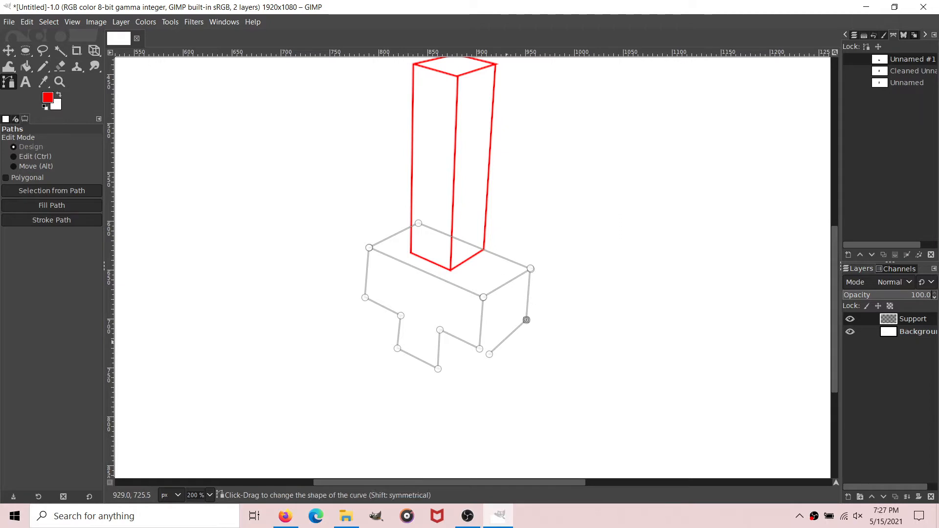
{"action": "left_click_drag", "start_coordinate": [489, 354], "coordinate": [480, 350]}
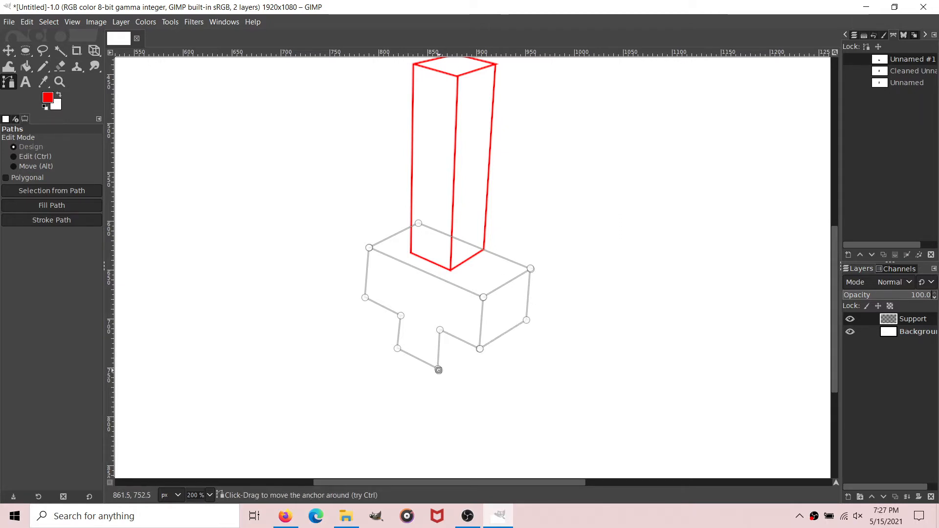
{"action": "left_click_drag", "start_coordinate": [482, 359], "coordinate": [475, 349]}
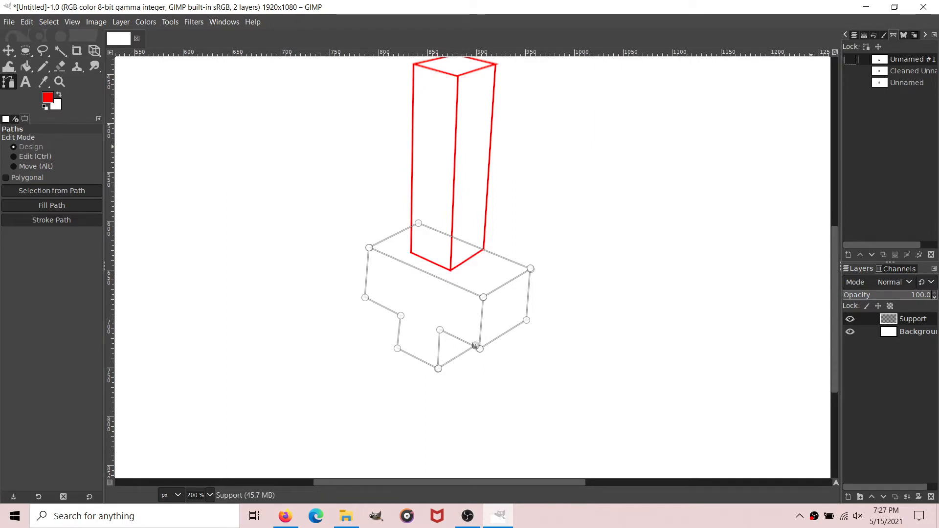
Step: Remove small tangents from the base path
{"action": "right_click", "coordinate": [902, 56]}
{"action": "mouse_move", "coordinate": [831, 379]}
{"action": "left_click", "coordinate": [729, 379]}
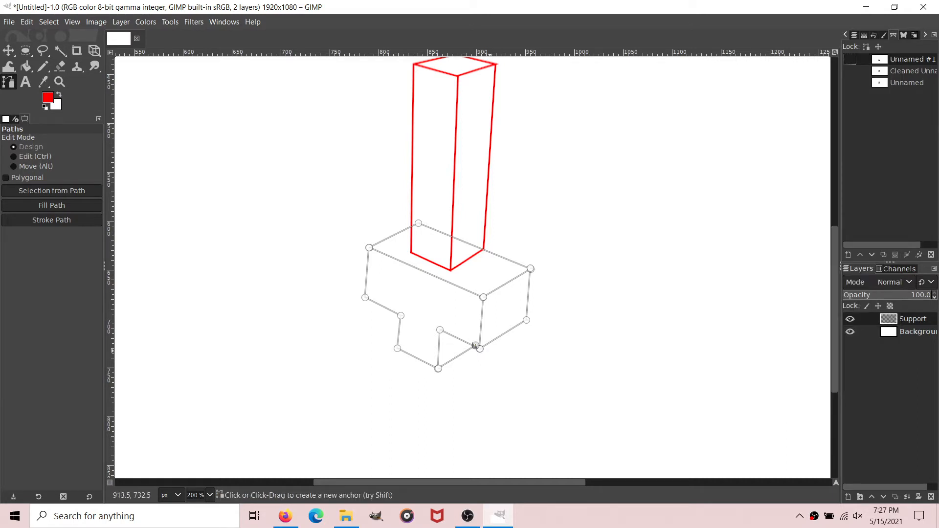
{"action": "left_click", "coordinate": [543, 321]}
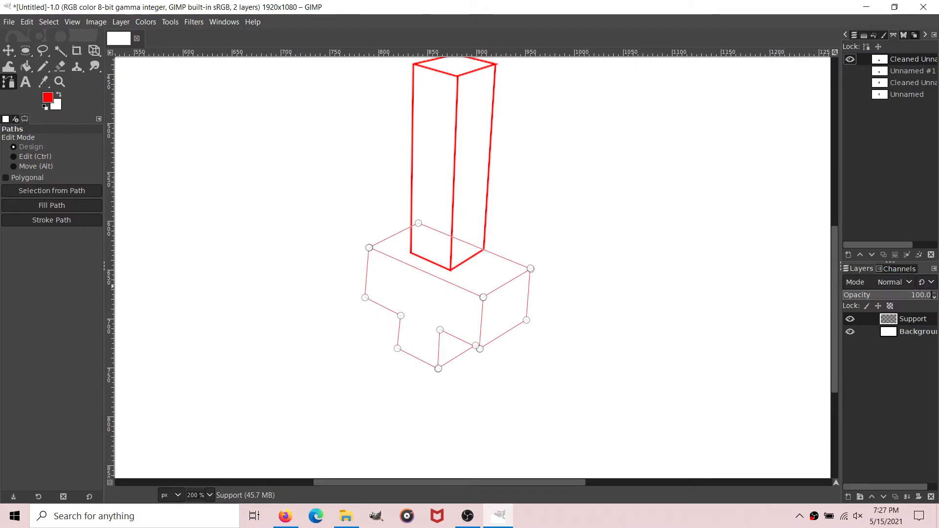
Step: Stroke the cleaned base path with a red line and hide the path
{"action": "left_click", "coordinate": [52, 220]}
{"action": "left_click", "coordinate": [118, 315]}
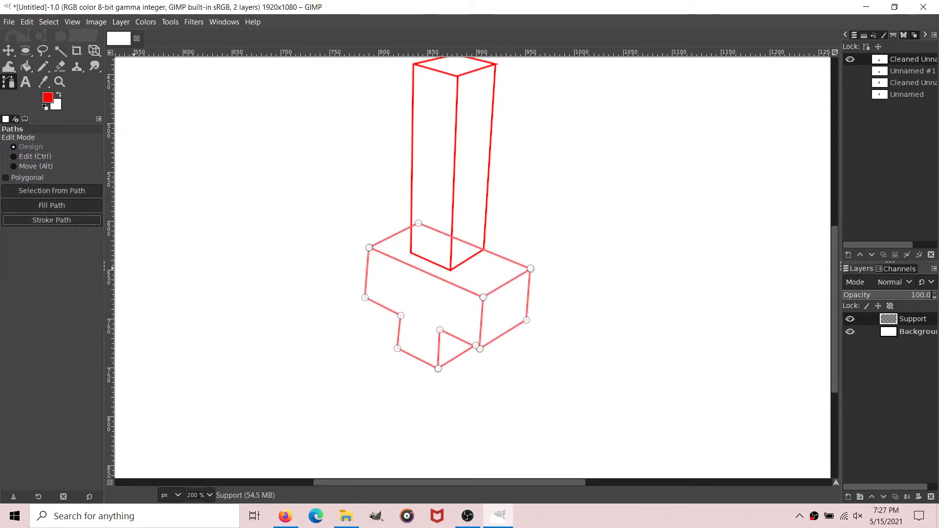
{"action": "left_click", "coordinate": [25, 67]}
{"action": "left_click", "coordinate": [8, 82]}
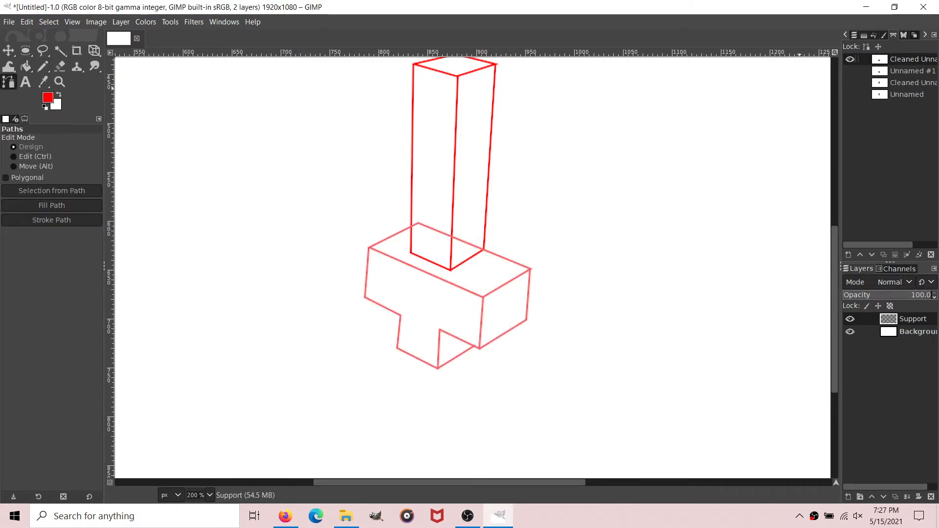
{"action": "left_click", "coordinate": [849, 59]}
Step: Make a circular selection of 60 × 60 px at position 872, 689, around the base's front lower corner
{"action": "scroll", "coordinate": [444, 278], "scroll_direction": "up", "scroll_amount": 3}
{"action": "scroll", "coordinate": [444, 277], "scroll_direction": "down", "scroll_amount": 4}
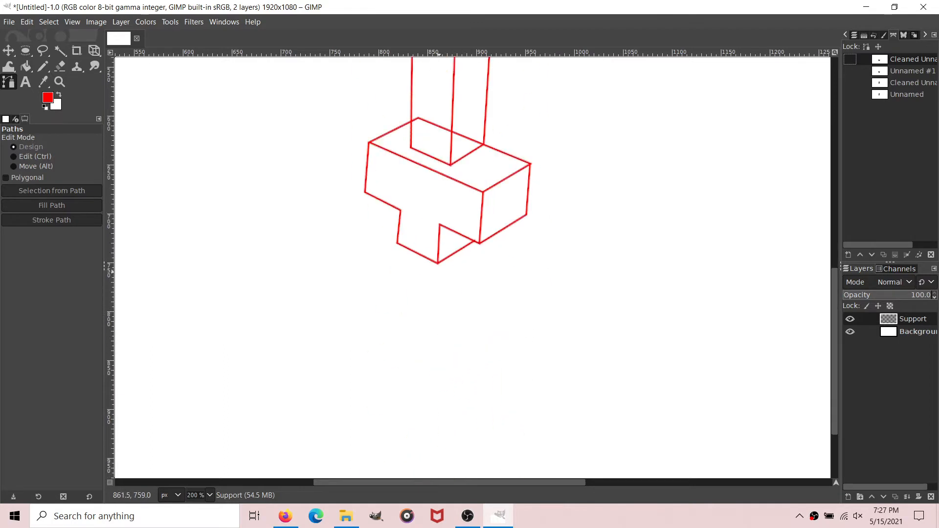
{"action": "scroll", "coordinate": [444, 278], "scroll_direction": "up", "scroll_amount": 4}
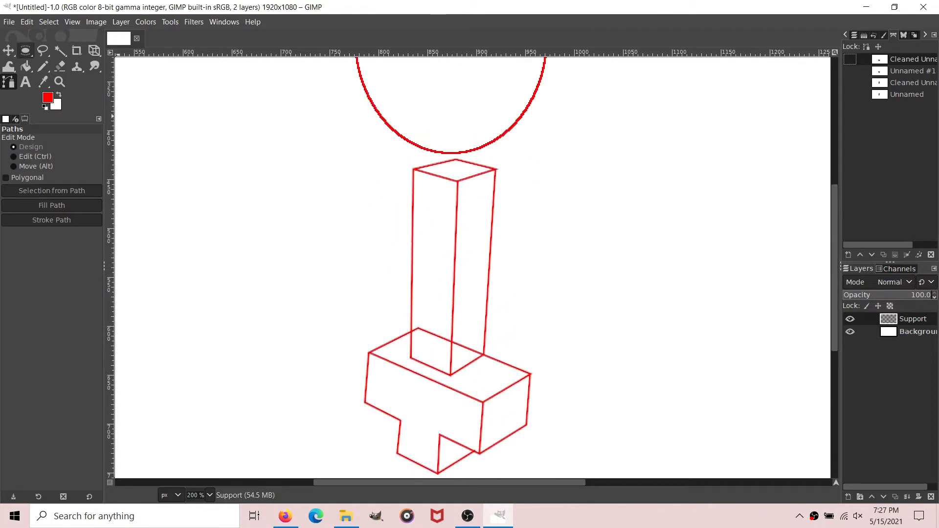
{"action": "left_click", "coordinate": [26, 50]}
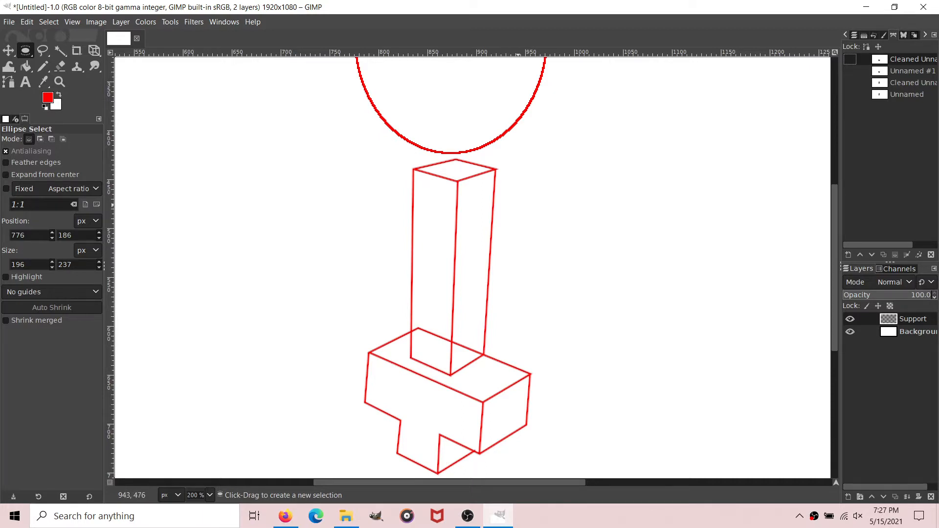
{"action": "scroll", "coordinate": [523, 260], "scroll_direction": "down", "scroll_amount": 4}
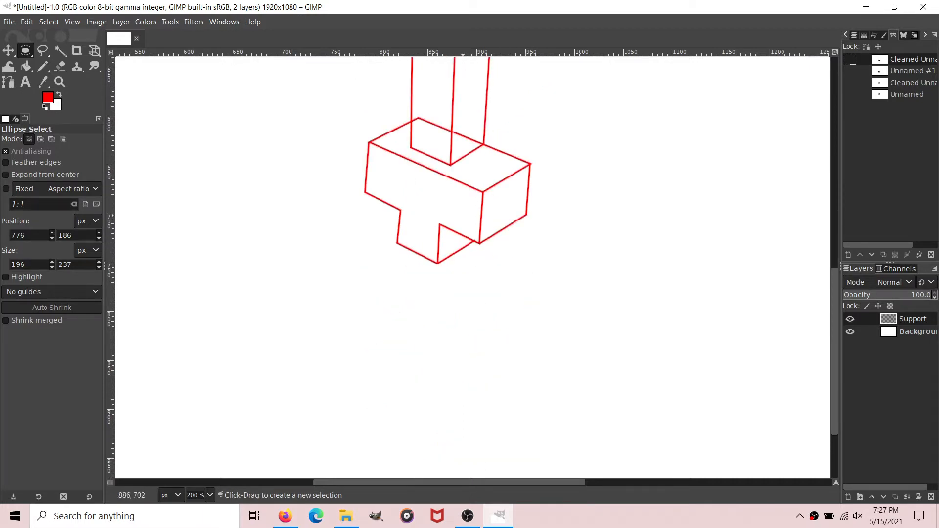
{"action": "left_click_drag", "start_coordinate": [459, 212], "coordinate": [480, 238]}
Step: Stroke the circular selection in red and clear the selection
{"action": "left_click", "coordinate": [26, 22]}
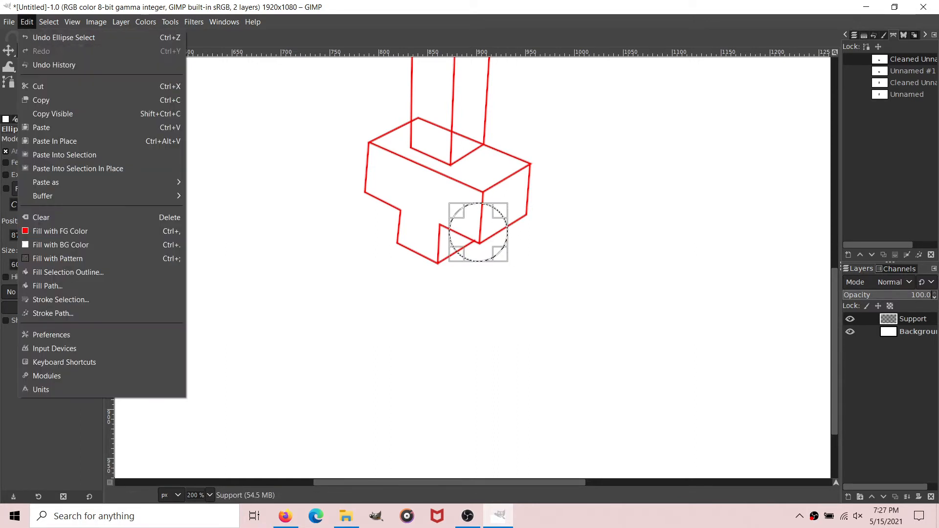
{"action": "left_click", "coordinate": [59, 298]}
{"action": "key", "text": "Return"}
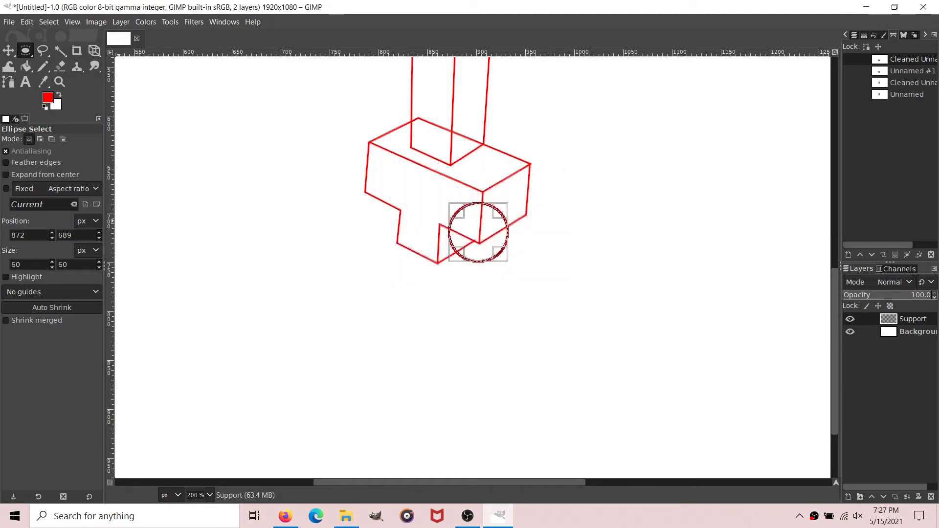
{"action": "left_click", "coordinate": [49, 22]}
{"action": "left_click", "coordinate": [58, 51]}
{"action": "scroll", "coordinate": [534, 157], "scroll_direction": "up", "scroll_amount": 2}
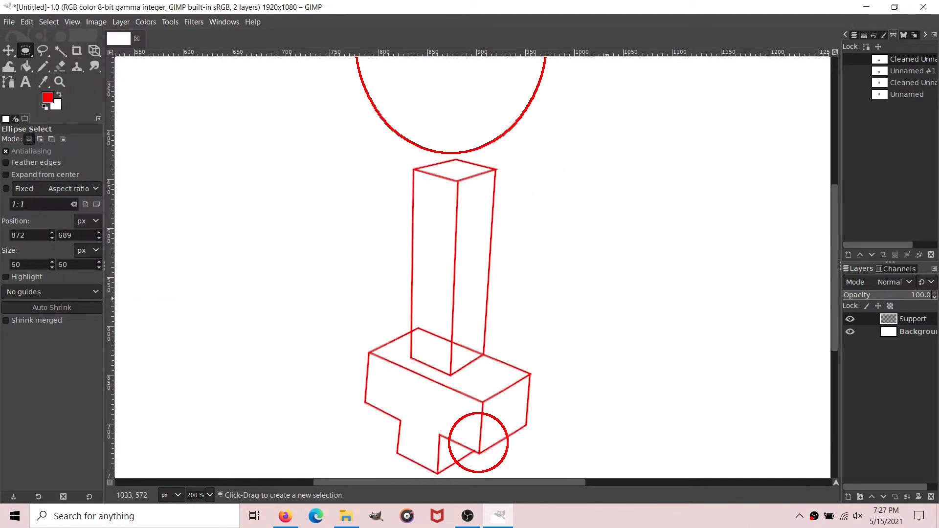
Step: Draw a straight vertical path about 100 px long downward from near the small circle's center
{"action": "scroll", "coordinate": [534, 158], "scroll_direction": "down", "scroll_amount": 2}
{"action": "left_click", "coordinate": [9, 82]}
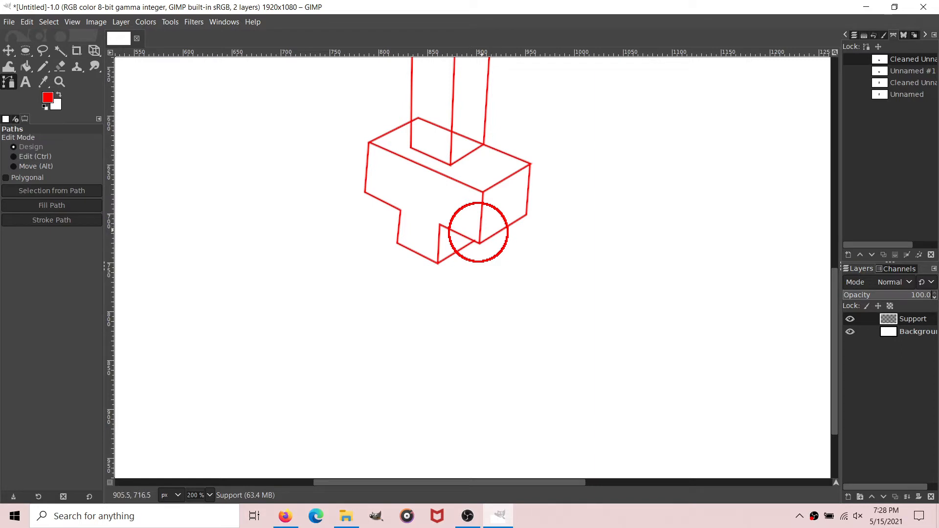
{"action": "left_click", "coordinate": [479, 236]}
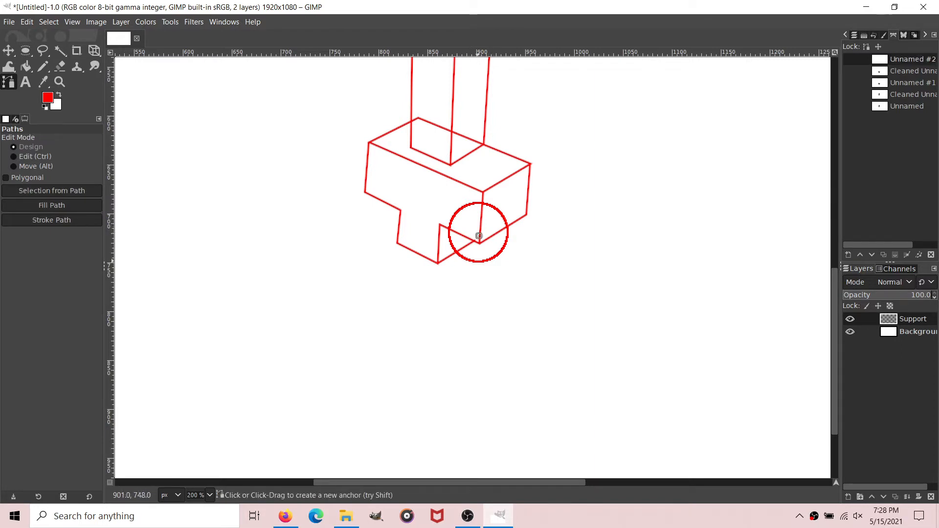
{"action": "scroll", "coordinate": [482, 257], "scroll_direction": "down", "scroll_amount": 1}
{"action": "left_click", "coordinate": [481, 210]}
{"action": "mouse_move", "coordinate": [481, 210]}
{"action": "left_mouse_down"}
{"action": "mouse_move", "coordinate": [470, 234]}
{"action": "mouse_move", "coordinate": [479, 228]}
{"action": "left_mouse_up"}
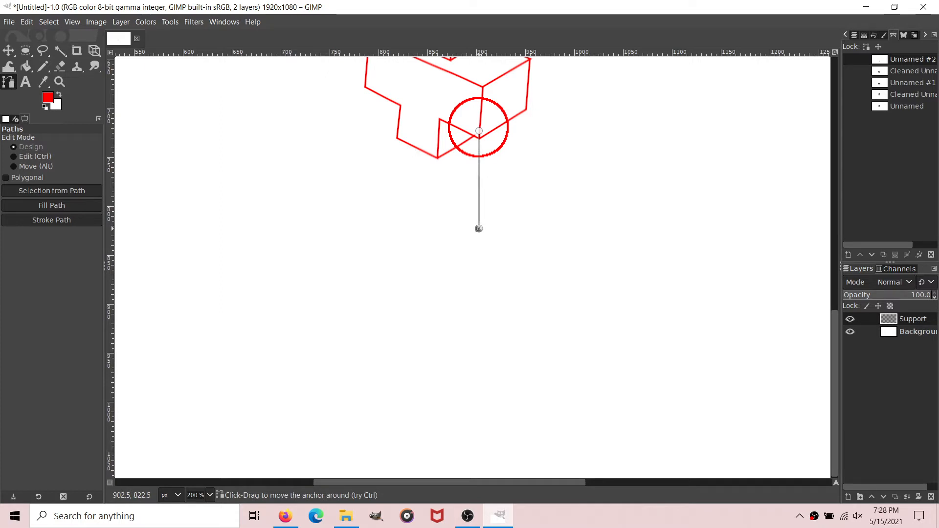
Step: Remove small tangents from the vertical path using size 2
{"action": "right_click", "coordinate": [913, 56]}
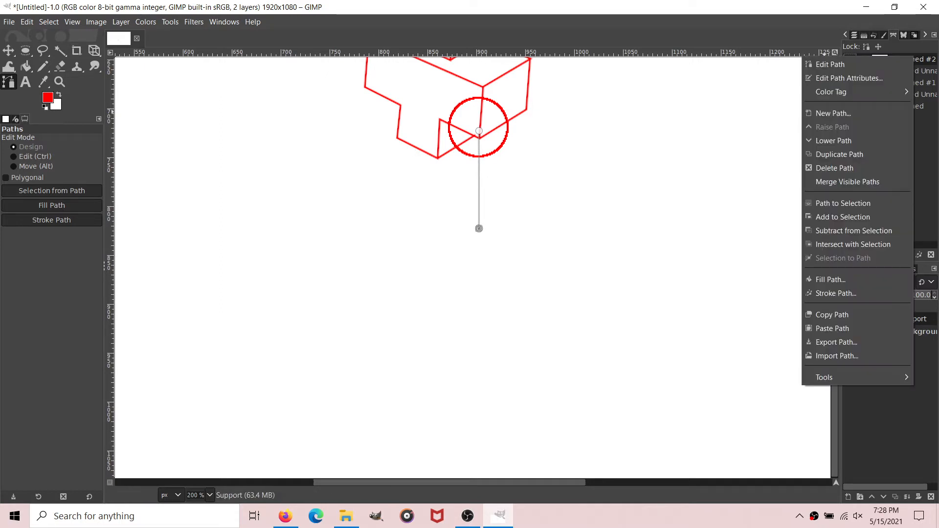
{"action": "mouse_move", "coordinate": [826, 377]}
{"action": "left_click", "coordinate": [784, 375]}
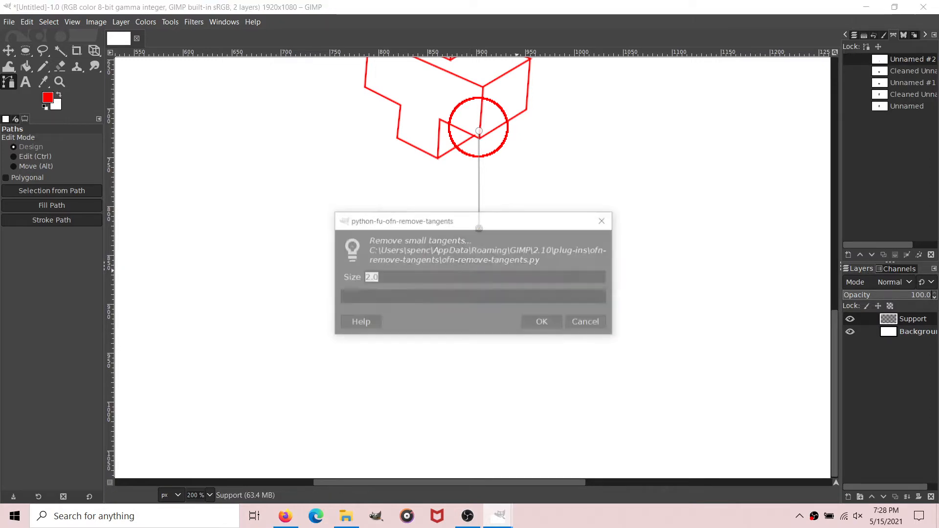
{"action": "left_click", "coordinate": [543, 323]}
Step: Stroke the vertical path with a 2 px solid red line and hide the path
{"action": "left_click", "coordinate": [51, 220]}
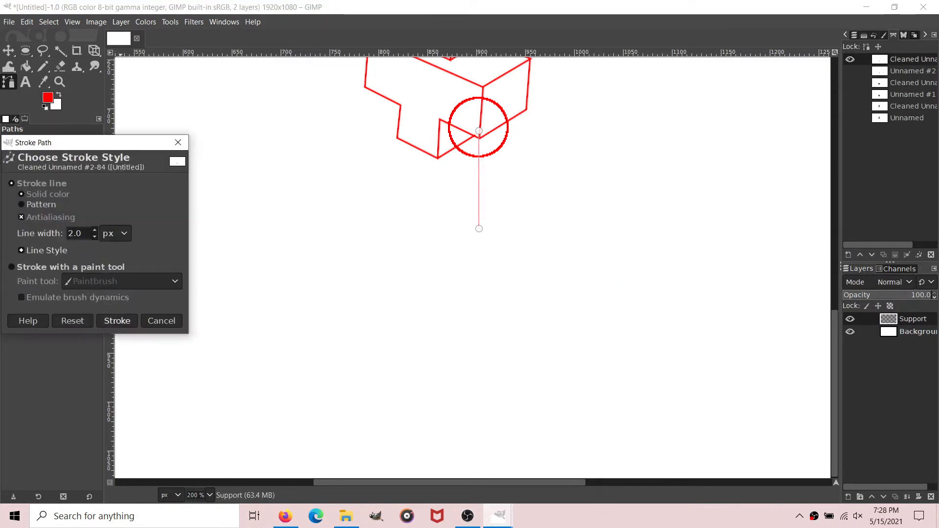
{"action": "left_click", "coordinate": [117, 320]}
{"action": "left_click", "coordinate": [25, 66]}
{"action": "left_click", "coordinate": [8, 83]}
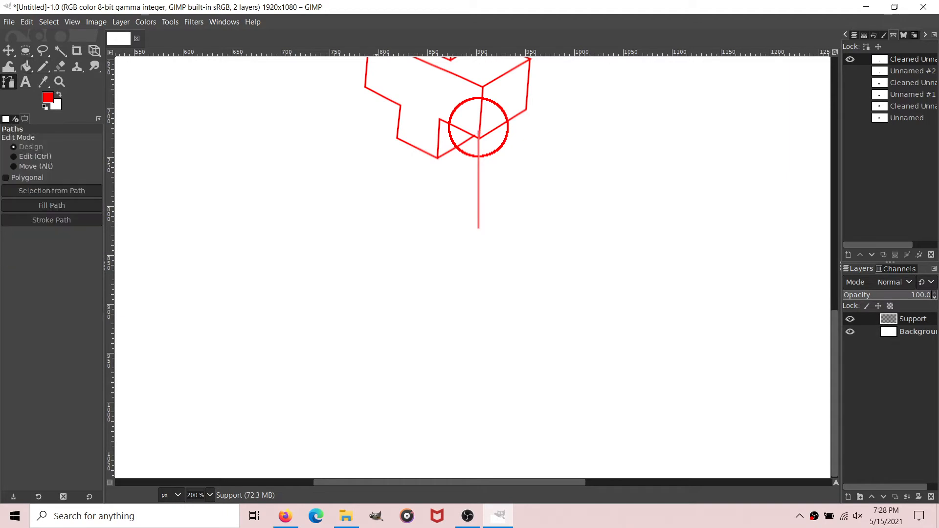
Step: Draw a cylinder path with an upward-bowed top arc across the circle, a right side about 100 px long and a downward-bowed bottom arc
{"action": "scroll", "coordinate": [402, 277], "scroll_direction": "up", "scroll_amount": 1}
{"action": "key", "text": "4"}
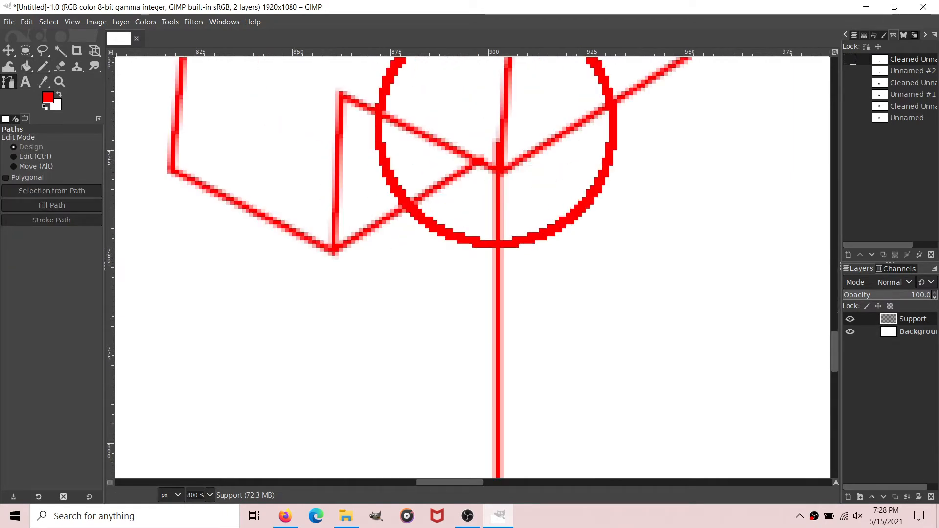
{"action": "key", "text": "3"}
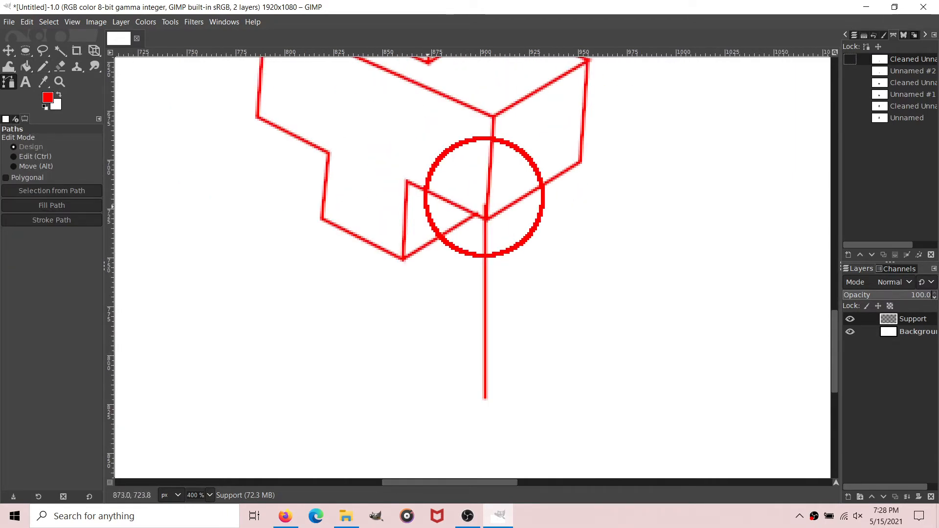
{"action": "left_click", "coordinate": [427, 206]}
{"action": "left_click_drag", "start_coordinate": [542, 209], "coordinate": [582, 239]}
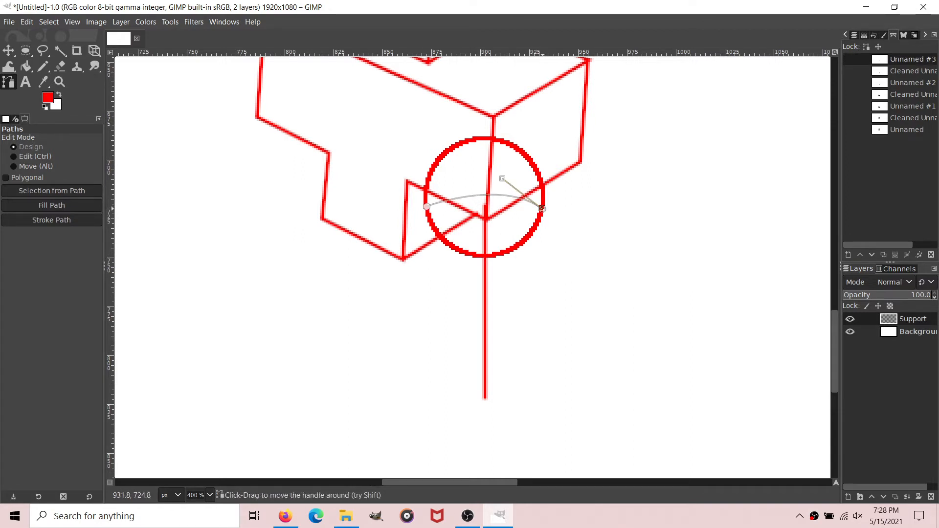
{"action": "scroll", "coordinate": [543, 210], "scroll_direction": "down", "scroll_amount": 1}
{"action": "left_click_drag", "start_coordinate": [541, 261], "coordinate": [538, 304]}
{"action": "left_click_drag", "start_coordinate": [431, 310], "coordinate": [370, 281]}
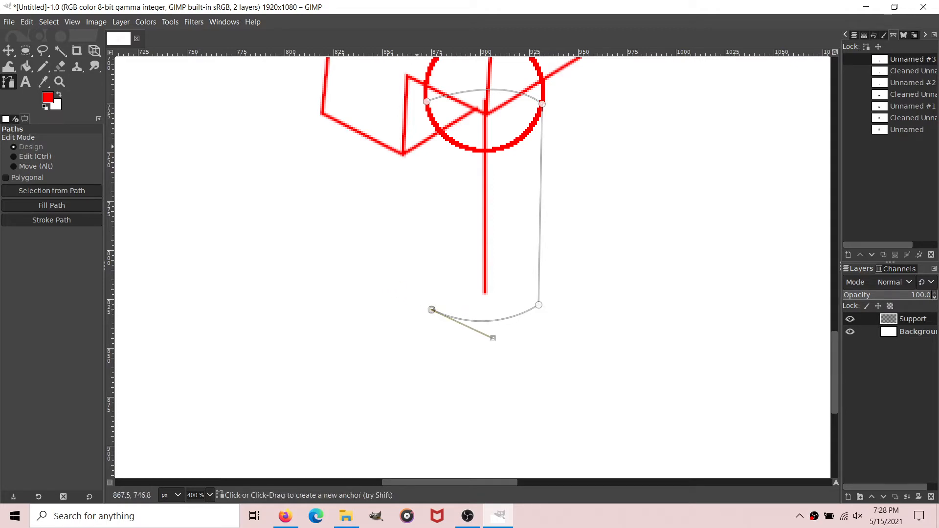
Step: Complete the cylinder path with its left side, the lower arc of the top ellipse and the upper arc of the bottom ellipse
{"action": "left_click_drag", "start_coordinate": [441, 82], "coordinate": [472, 105]}
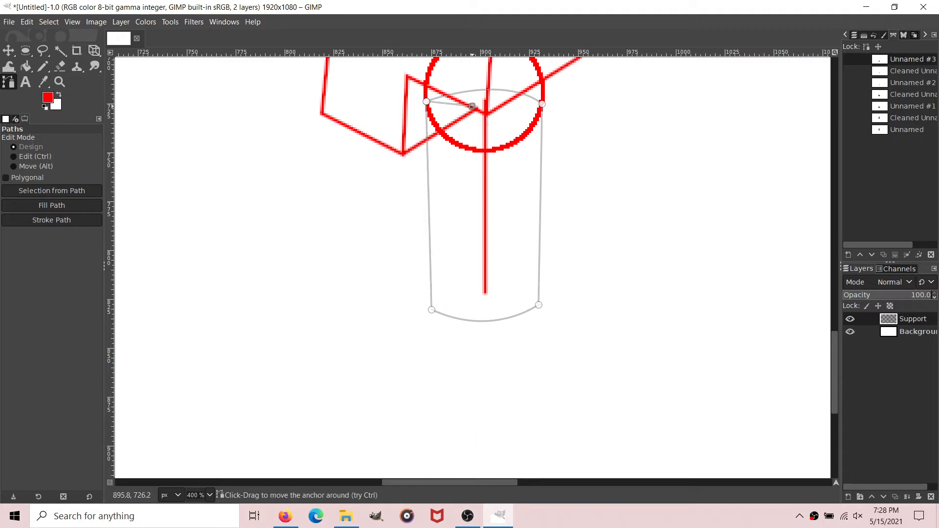
{"action": "key", "text": "ctrl+z"}
{"action": "mouse_move", "coordinate": [542, 104]}
{"action": "left_mouse_down"}
{"action": "mouse_move", "coordinate": [593, 80]}
{"action": "mouse_move", "coordinate": [542, 104]}
{"action": "left_mouse_up"}
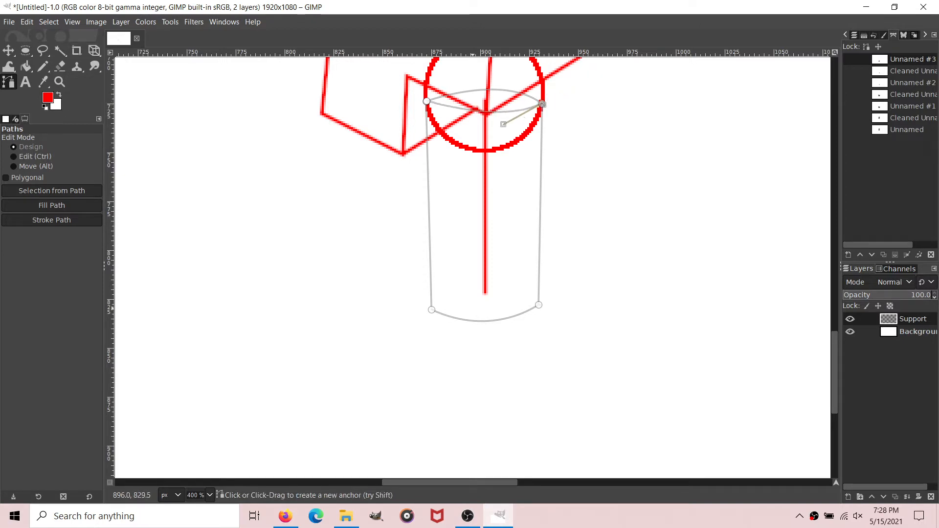
{"action": "left_click", "coordinate": [455, 284]}
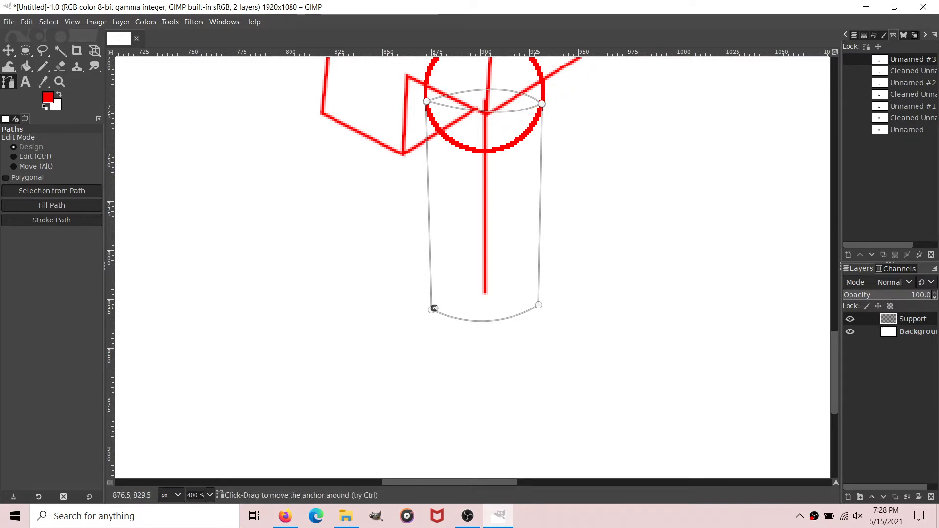
{"action": "mouse_move", "coordinate": [538, 305]}
{"action": "left_mouse_down"}
{"action": "mouse_move", "coordinate": [593, 321]}
{"action": "mouse_move", "coordinate": [539, 305]}
{"action": "left_mouse_up"}
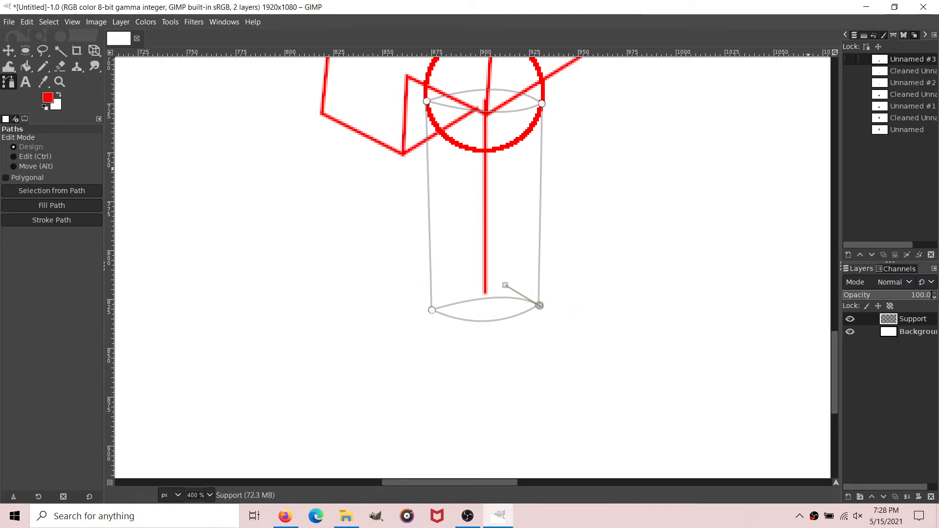
Step: Remove small tangents from the cylinder path
{"action": "right_click", "coordinate": [917, 60]}
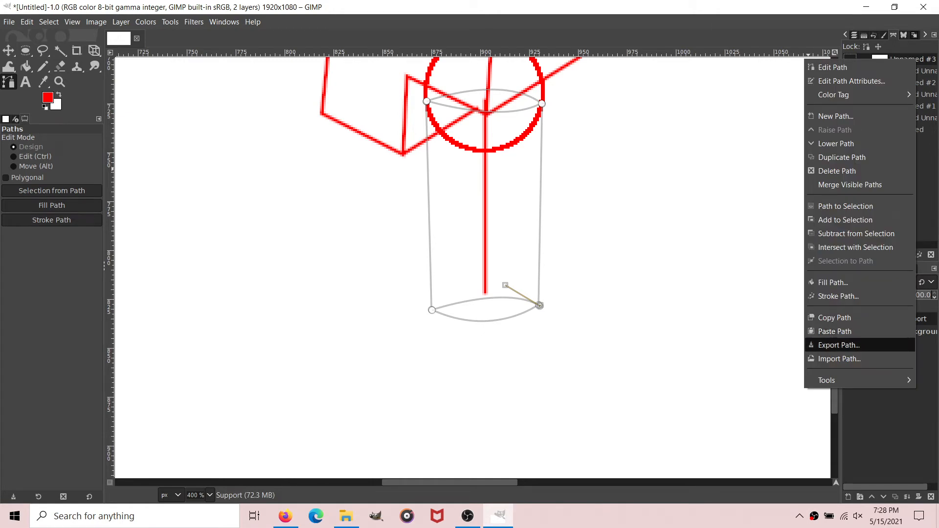
{"action": "mouse_move", "coordinate": [826, 380]}
{"action": "left_click", "coordinate": [751, 380]}
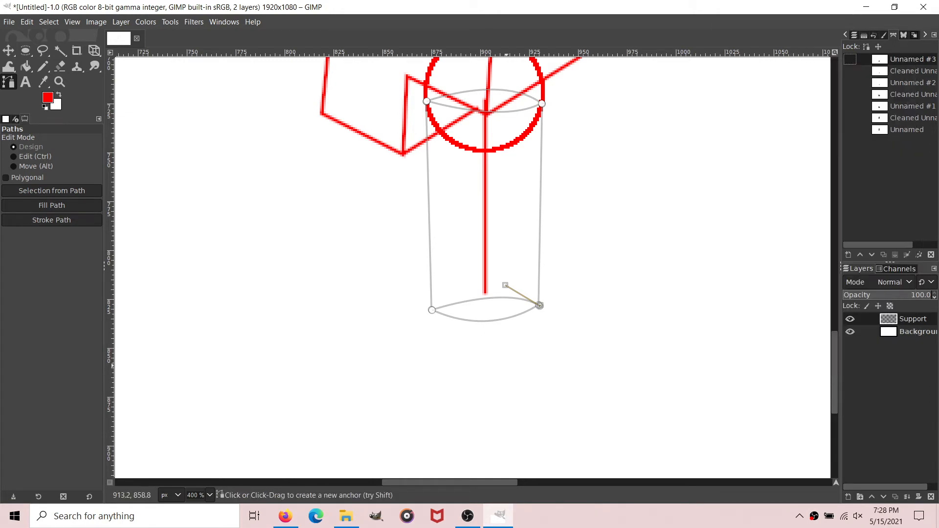
{"action": "left_click", "coordinate": [540, 322]}
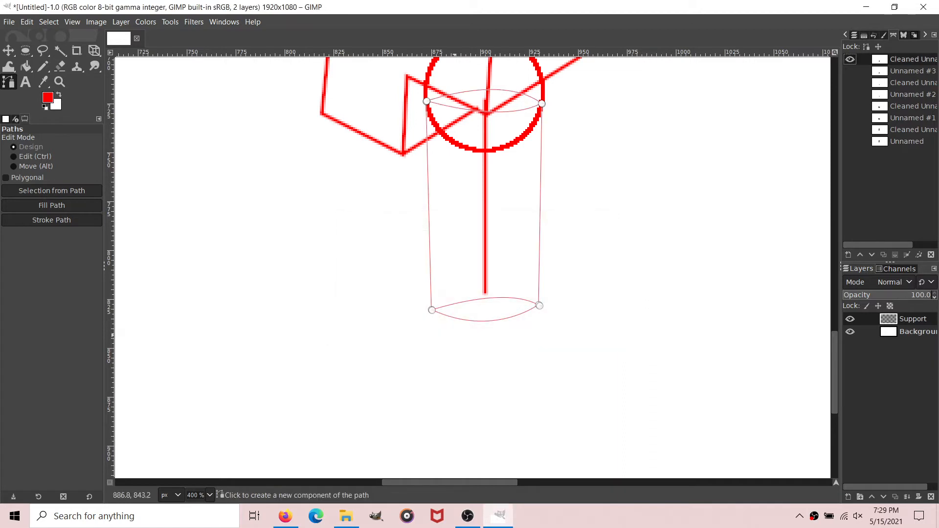
Step: Stroke the cleaned cylinder path with a 2 px solid red line and hide the path
{"action": "left_click", "coordinate": [51, 219]}
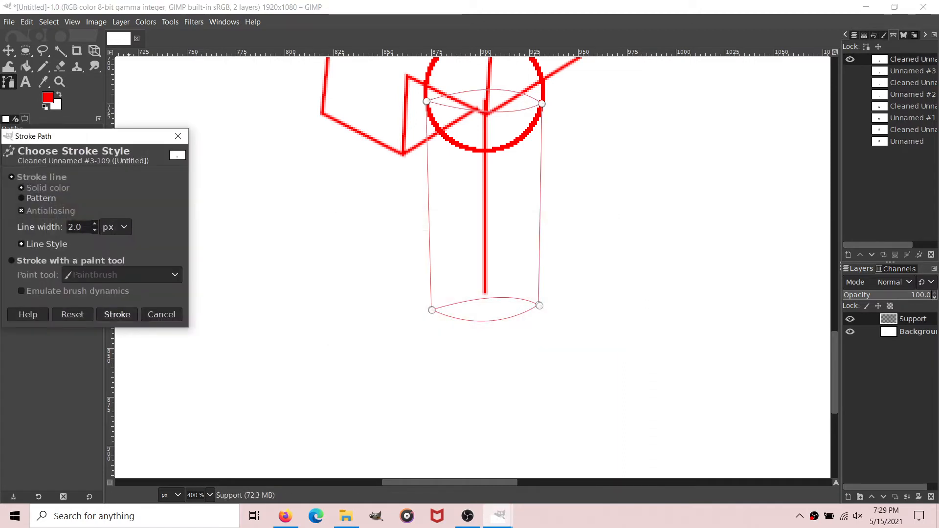
{"action": "left_click", "coordinate": [117, 311]}
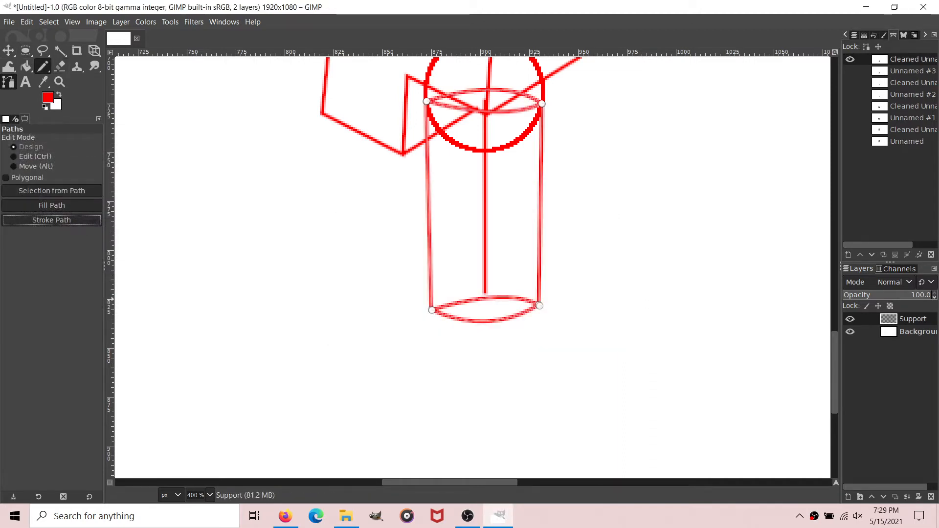
{"action": "left_click", "coordinate": [43, 66]}
{"action": "left_click", "coordinate": [8, 82]}
{"action": "left_click", "coordinate": [850, 59]}
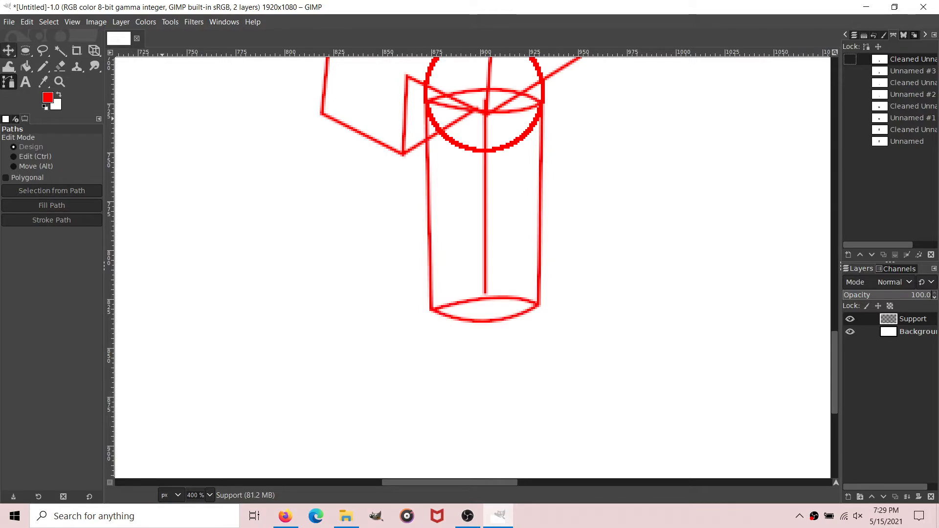
Step: Make a near-circular selection of 54 × 55 px at position 875, 800, around the cylinder's lower end
{"action": "left_click", "coordinate": [25, 51]}
{"action": "scroll", "coordinate": [420, 327], "scroll_direction": "up", "scroll_amount": 5}
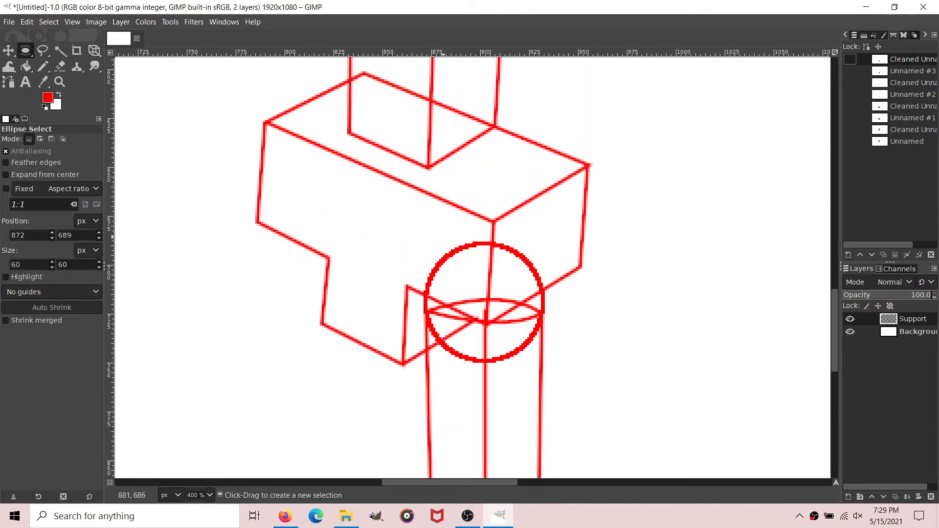
{"action": "left_click_drag", "start_coordinate": [433, 241], "coordinate": [546, 359]}
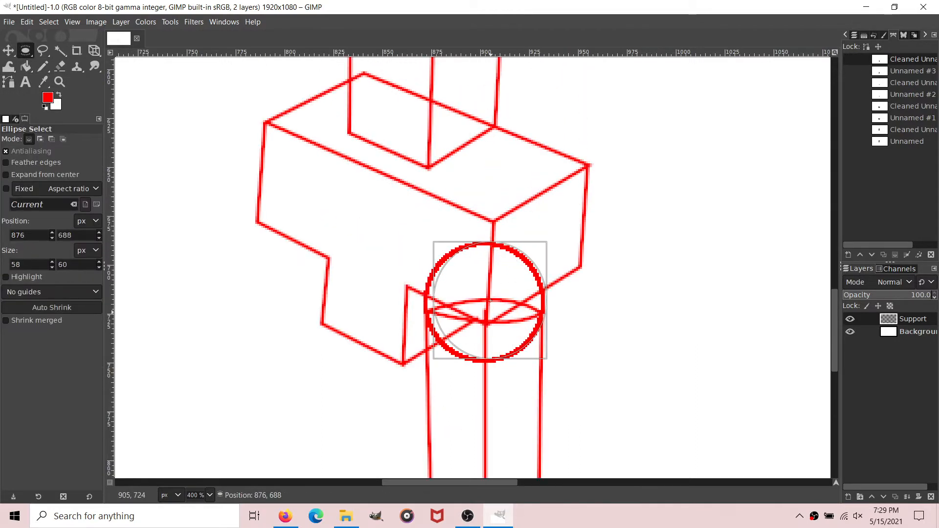
{"action": "left_click_drag", "start_coordinate": [490, 311], "coordinate": [484, 376]}
{"action": "left_click_drag", "start_coordinate": [430, 319], "coordinate": [449, 332]}
{"action": "left_click_drag", "start_coordinate": [488, 374], "coordinate": [484, 375]}
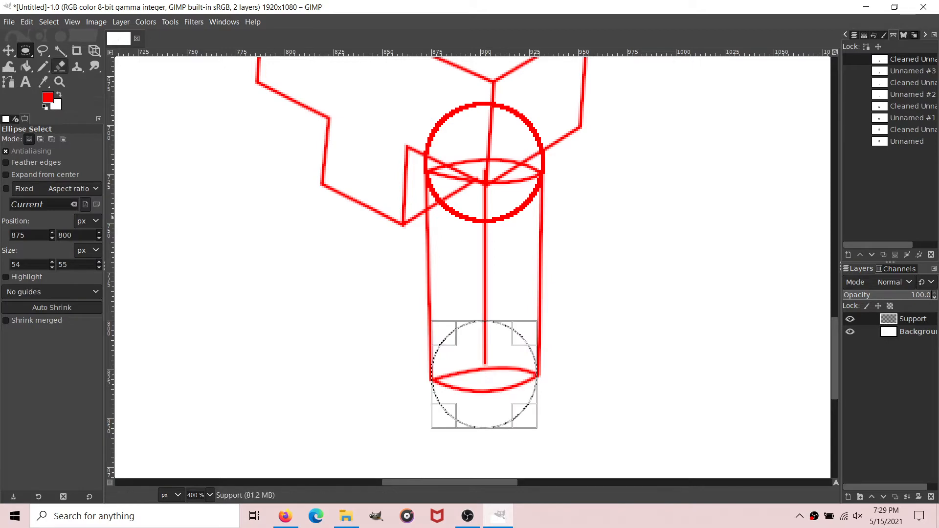
Step: Stroke the selection with a 2 px solid red line and clear the selection
{"action": "left_click", "coordinate": [27, 22]}
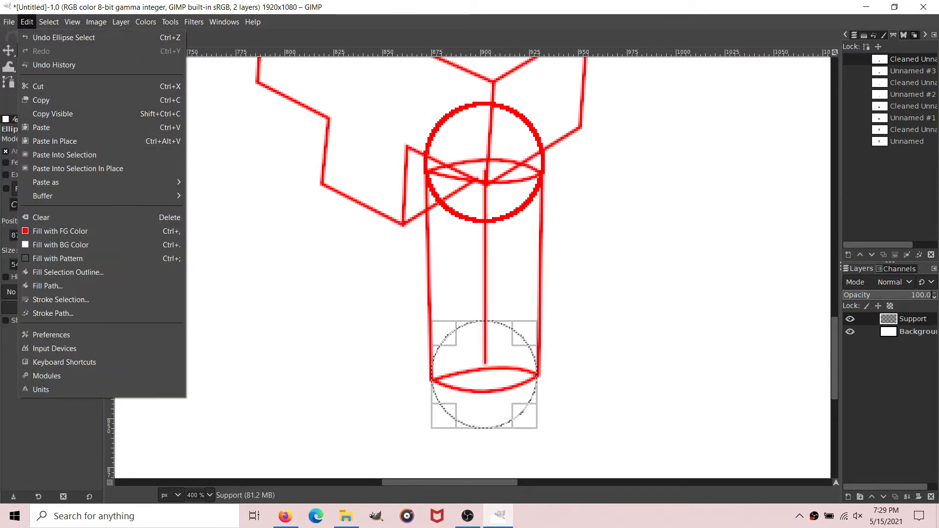
{"action": "left_click", "coordinate": [60, 299]}
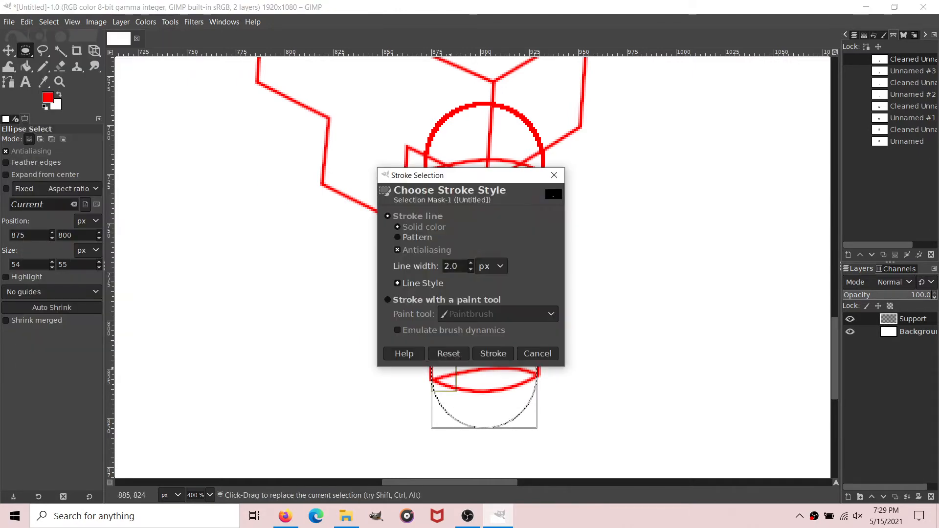
{"action": "key", "text": "Return"}
{"action": "left_click", "coordinate": [49, 22]}
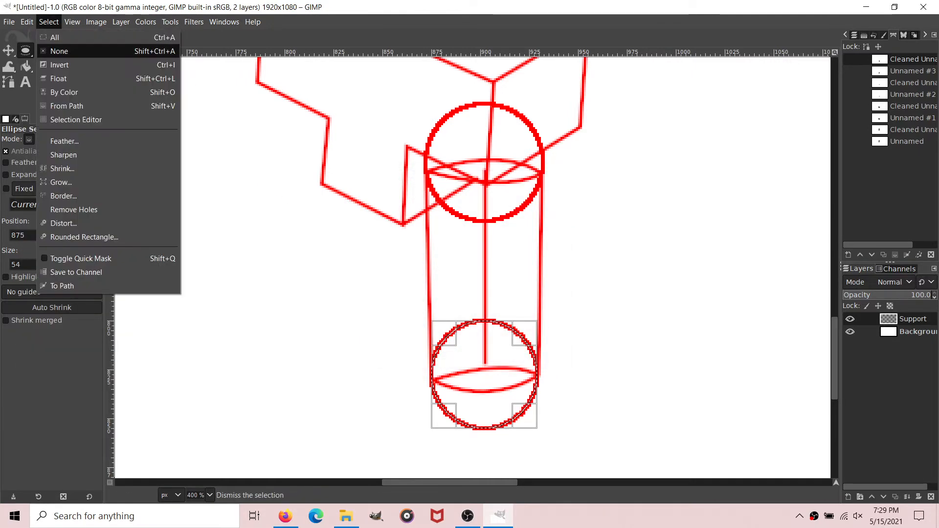
{"action": "left_click", "coordinate": [54, 51]}
Step: Draw a slightly left-leaning straight path about 120 px long downward from the lower circle's center
{"action": "left_click", "coordinate": [9, 81]}
{"action": "scroll", "coordinate": [503, 172], "scroll_direction": "down", "scroll_amount": 5}
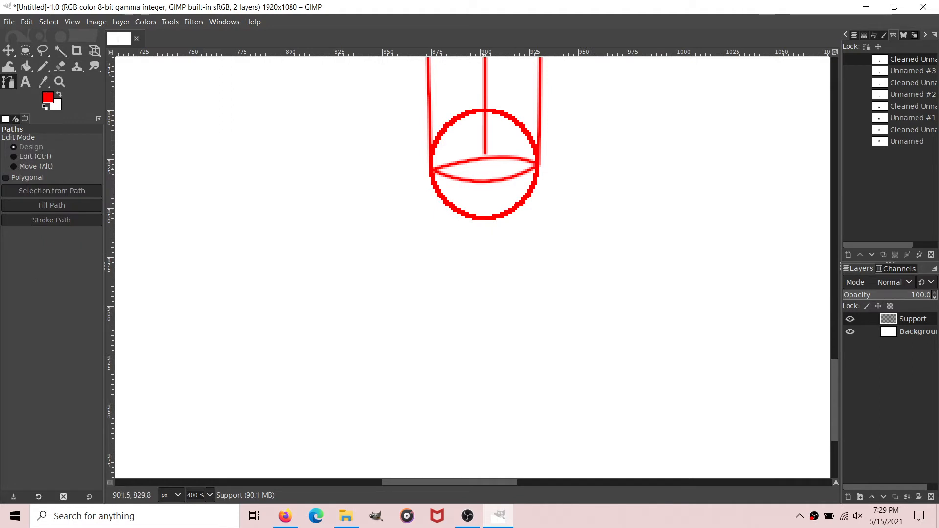
{"action": "left_click", "coordinate": [485, 165]}
{"action": "scroll", "coordinate": [485, 166], "scroll_direction": "down", "scroll_amount": 3}
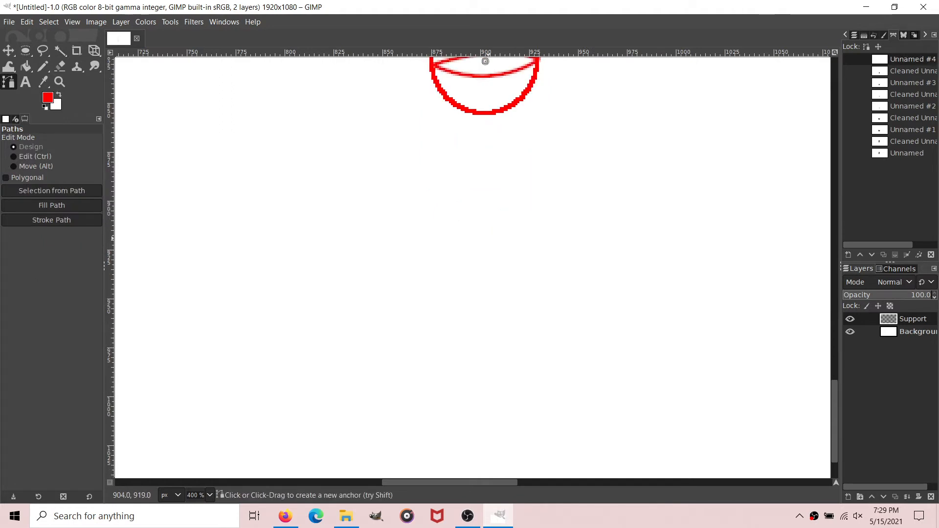
{"action": "left_click_drag", "start_coordinate": [486, 222], "coordinate": [476, 300]}
{"action": "scroll", "coordinate": [486, 294], "scroll_direction": "up", "scroll_amount": 8}
{"action": "scroll", "coordinate": [493, 298], "scroll_direction": "down", "scroll_amount": 8}
Step: Remove small tangents from the slanted line path using size 2
{"action": "right_click", "coordinate": [901, 60]}
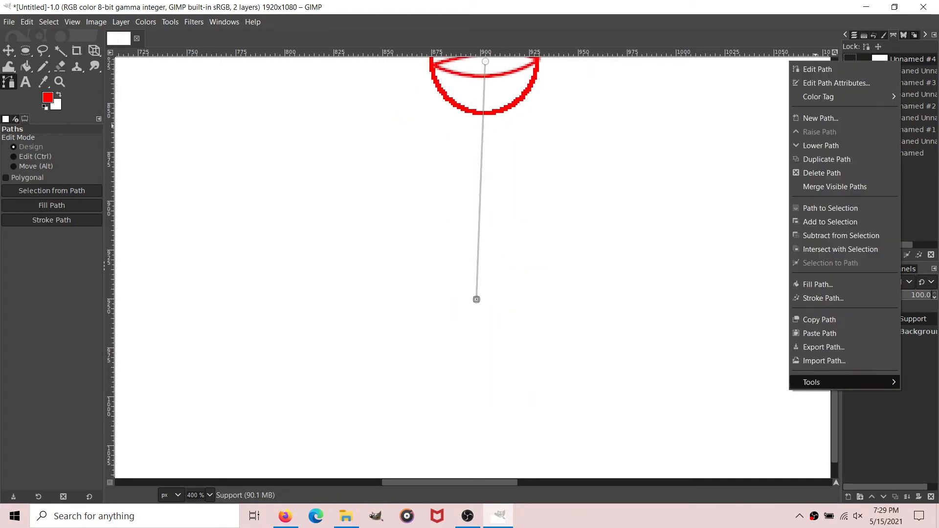
{"action": "mouse_move", "coordinate": [814, 382]}
{"action": "left_click", "coordinate": [743, 382]}
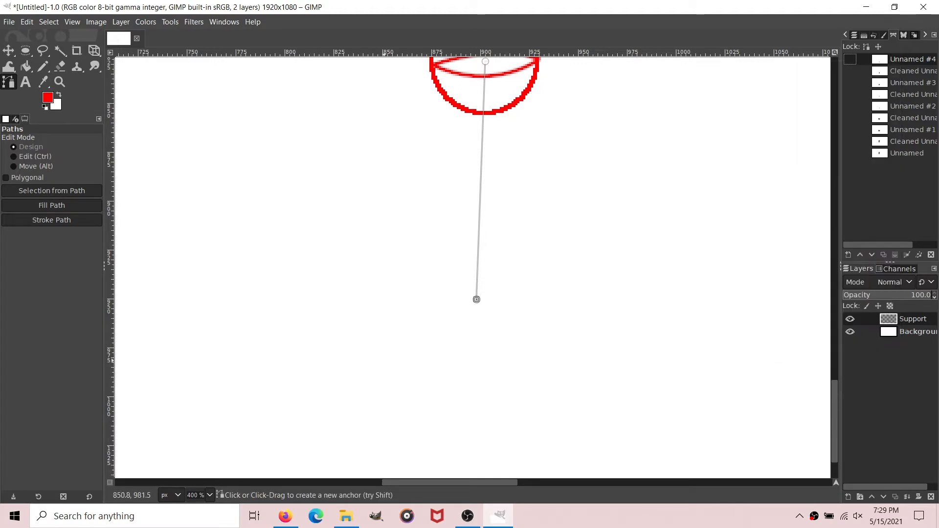
{"action": "left_click", "coordinate": [542, 322]}
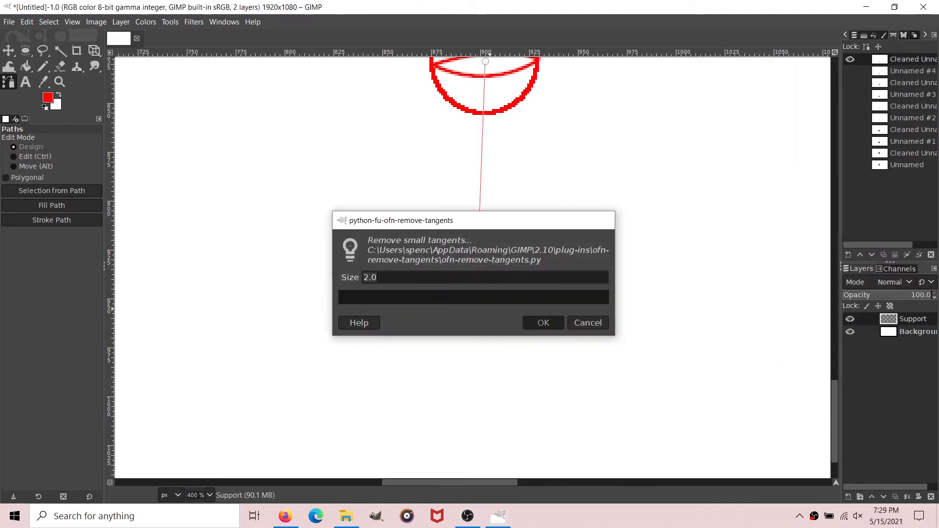
Step: Stroke the cleaned slanted path with a 2 px solid red line and hide the path
{"action": "left_click", "coordinate": [51, 220]}
{"action": "left_click", "coordinate": [118, 309]}
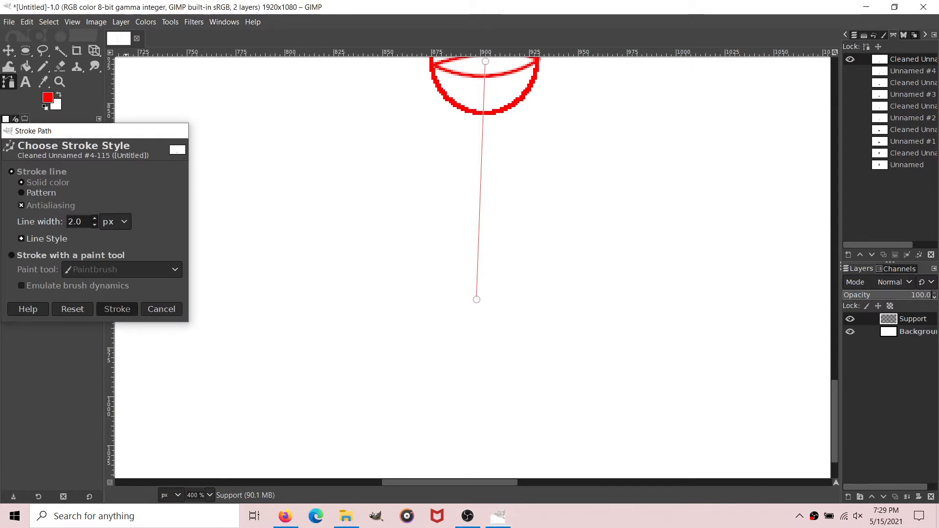
{"action": "left_click", "coordinate": [25, 66]}
{"action": "left_click", "coordinate": [8, 83]}
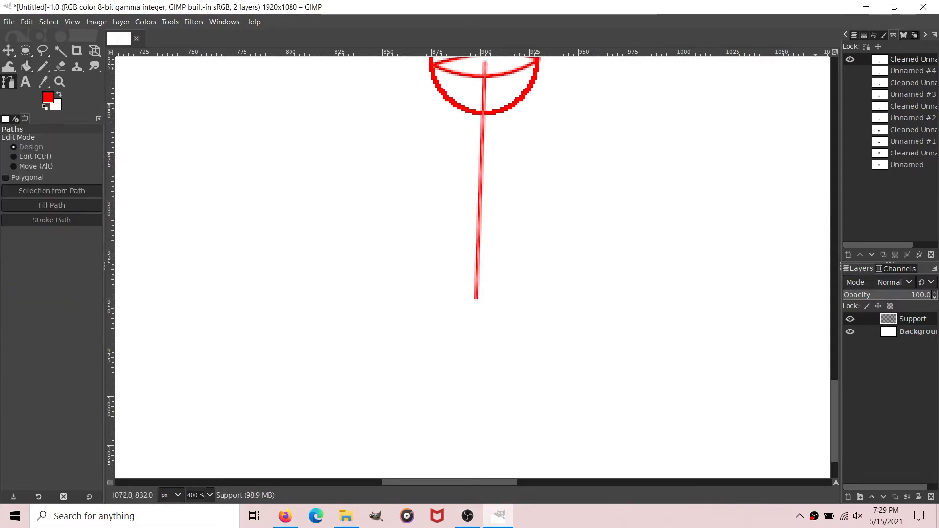
{"action": "left_click", "coordinate": [849, 59]}
Step: Draw a closed four-sided perspective path about 52 px wide and 25 px high around the slanted line's lower end
{"action": "scroll", "coordinate": [476, 276], "scroll_direction": "up", "scroll_amount": 2}
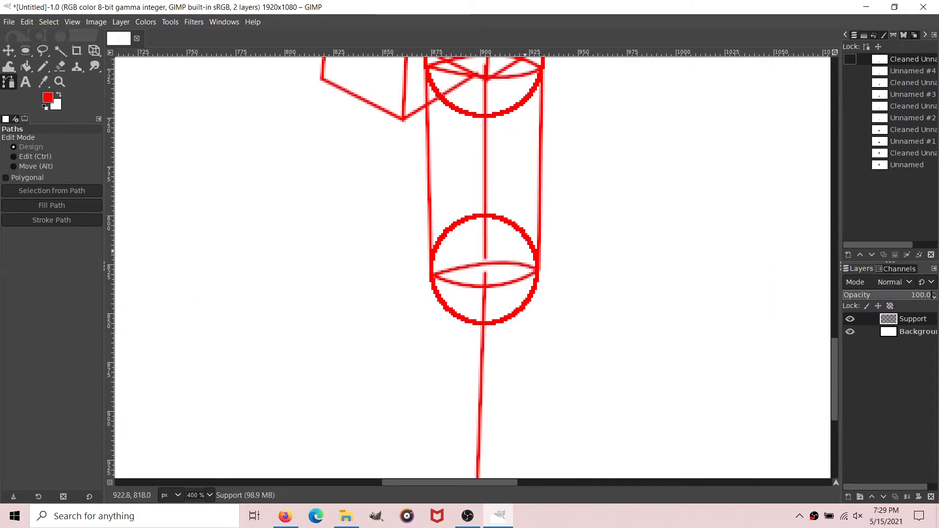
{"action": "scroll", "coordinate": [476, 266], "scroll_direction": "down", "scroll_amount": 5}
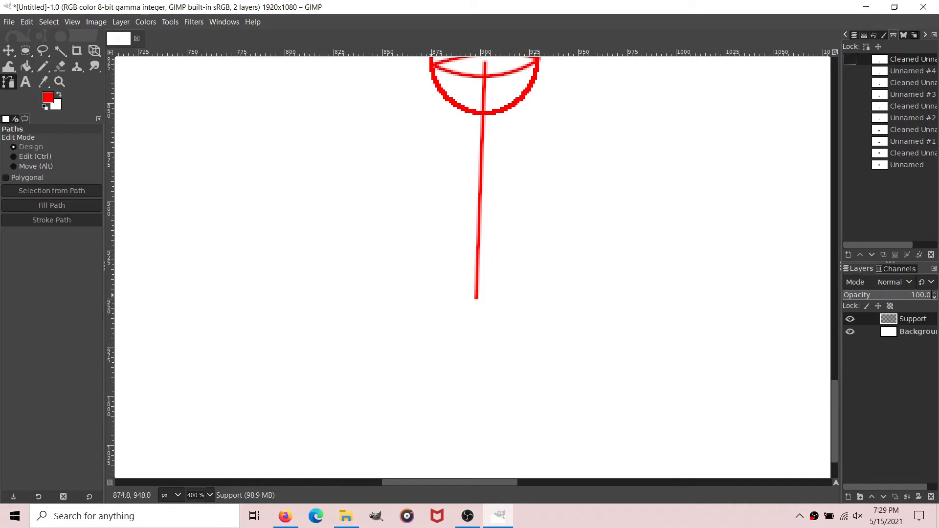
{"action": "left_click", "coordinate": [427, 293]}
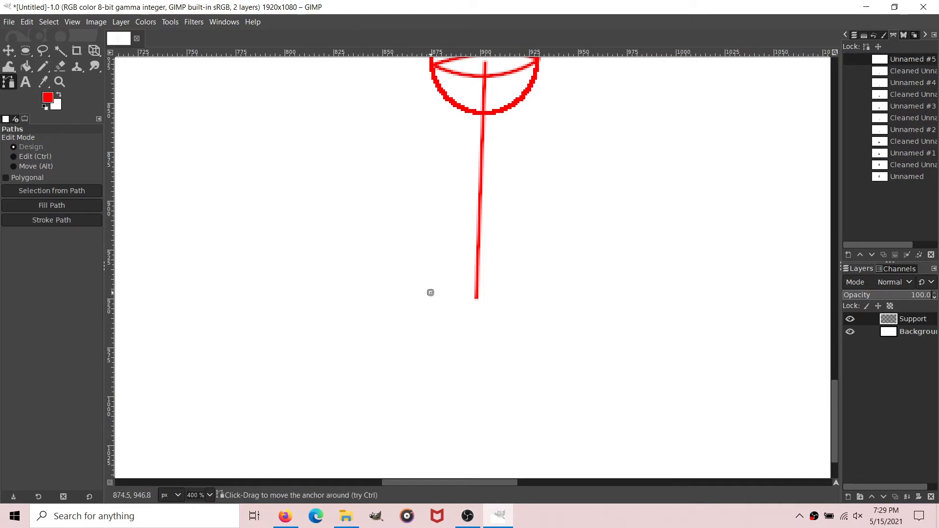
{"action": "left_click_drag", "start_coordinate": [430, 292], "coordinate": [460, 328]}
{"action": "left_click_drag", "start_coordinate": [538, 300], "coordinate": [532, 309]}
{"action": "left_click_drag", "start_coordinate": [484, 277], "coordinate": [502, 280]}
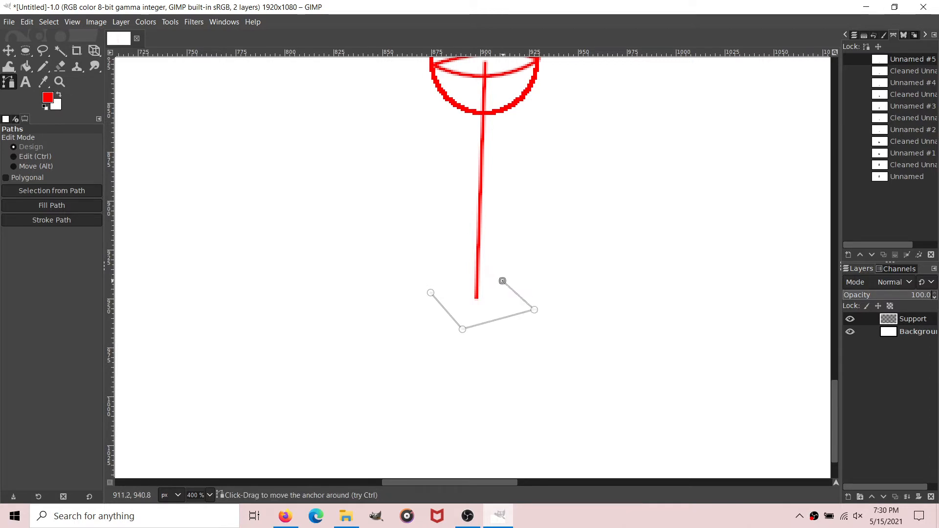
{"action": "left_click", "coordinate": [430, 293], "text": "ctrl"}
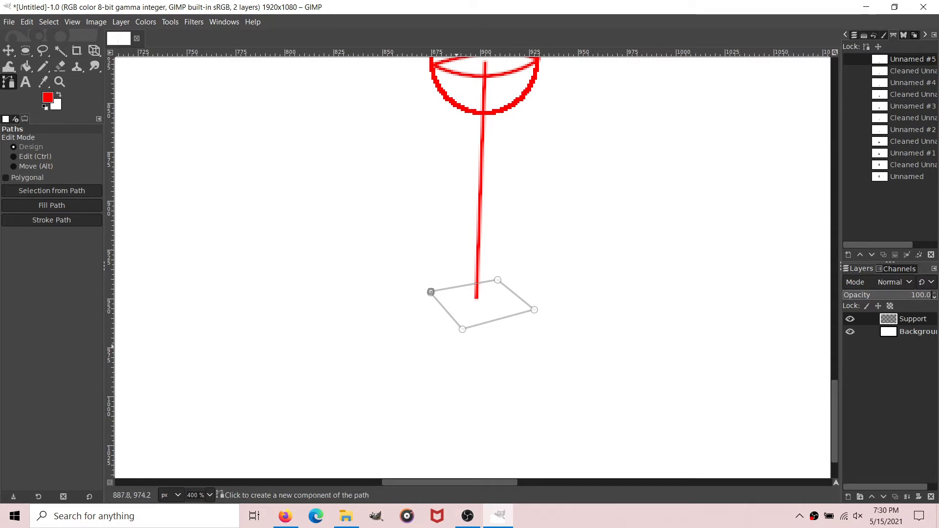
Step: Extend the four-sided foot path into a perspective box, with the front face sloping about 78 px down-right and a slanted side face joining its lower corner
{"action": "left_click", "coordinate": [462, 332]}
{"action": "scroll", "coordinate": [462, 330], "scroll_direction": "down", "scroll_amount": 3}
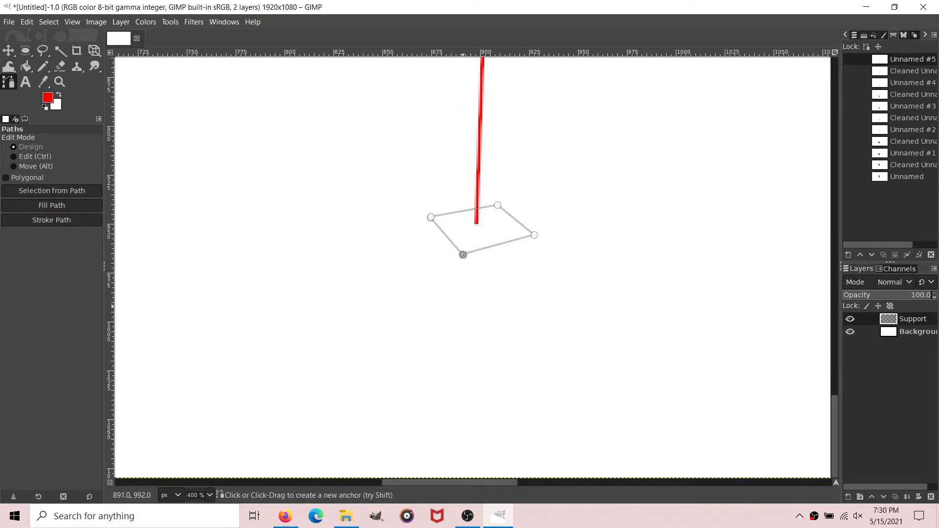
{"action": "left_click_drag", "start_coordinate": [465, 303], "coordinate": [509, 407]}
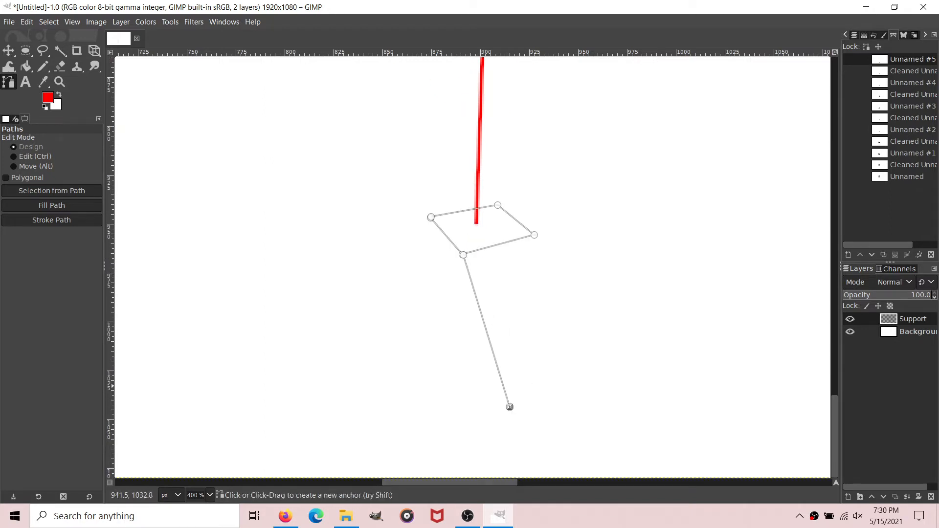
{"action": "mouse_move", "coordinate": [586, 379]}
{"action": "left_mouse_down"}
{"action": "mouse_move", "coordinate": [611, 377]}
{"action": "mouse_move", "coordinate": [604, 375]}
{"action": "left_mouse_up"}
{"action": "left_click_drag", "start_coordinate": [552, 204], "coordinate": [534, 235]}
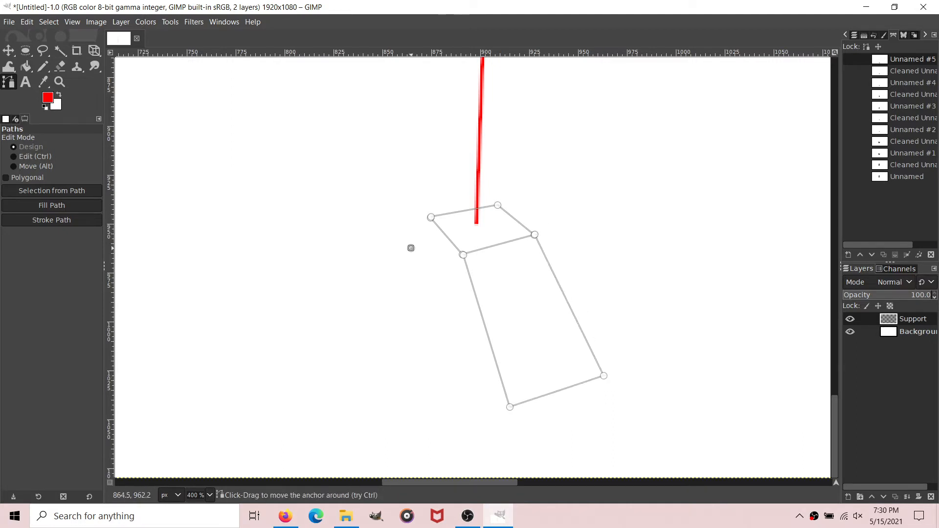
{"action": "left_click", "coordinate": [407, 260]}
{"action": "left_click_drag", "start_coordinate": [394, 283], "coordinate": [510, 408]}
Step: Remove small tangents from the foot box path using size 2
{"action": "scroll", "coordinate": [508, 405], "scroll_direction": "up", "scroll_amount": 5}
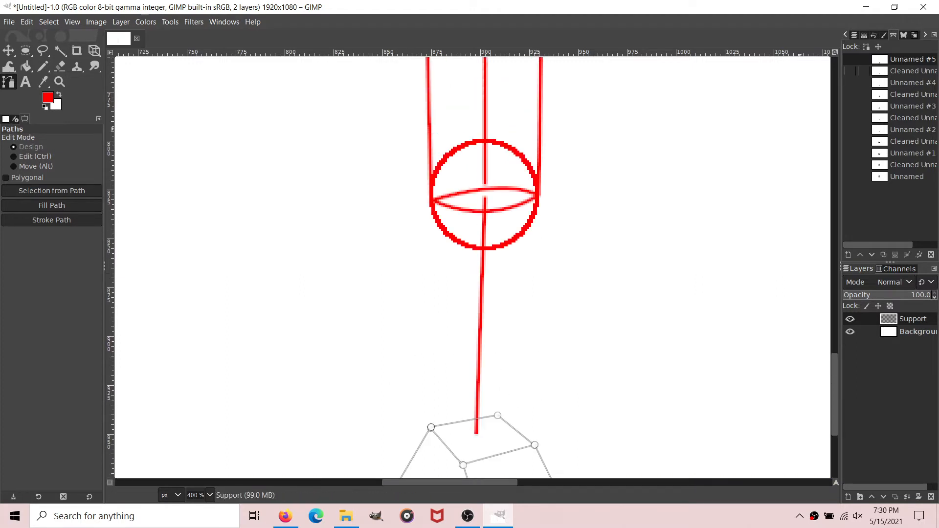
{"action": "right_click", "coordinate": [857, 60]}
{"action": "left_click", "coordinate": [741, 381]}
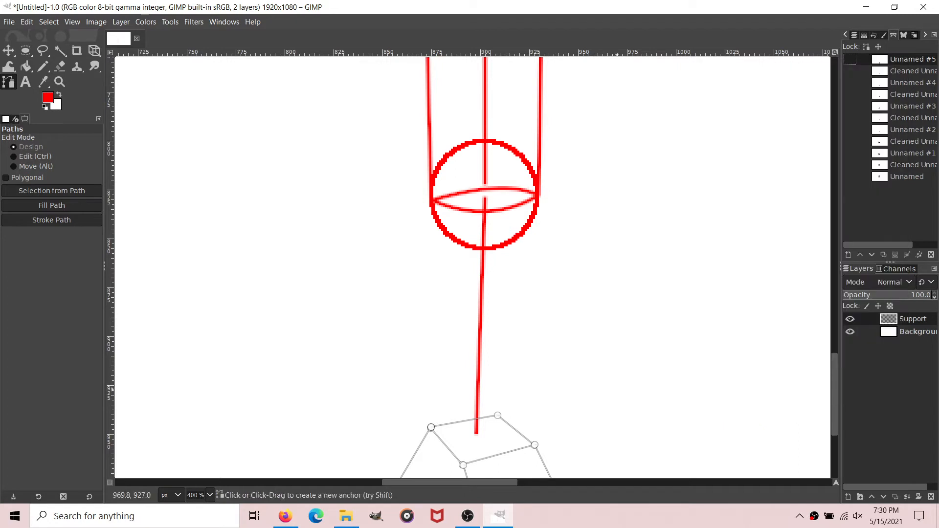
{"action": "left_click", "coordinate": [542, 323]}
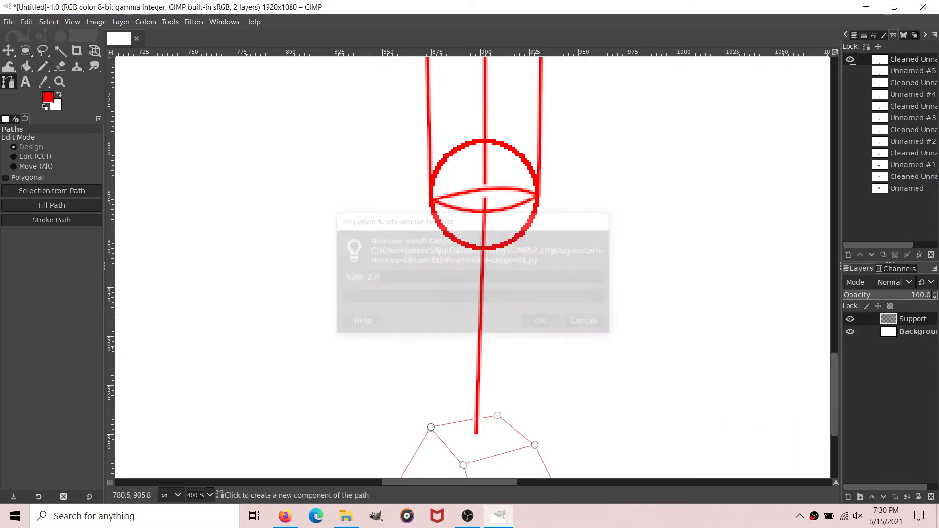
Step: Stroke the cleaned foot box path with a 2 px solid red line and hide the path
{"action": "left_click", "coordinate": [52, 219]}
{"action": "left_click", "coordinate": [117, 312]}
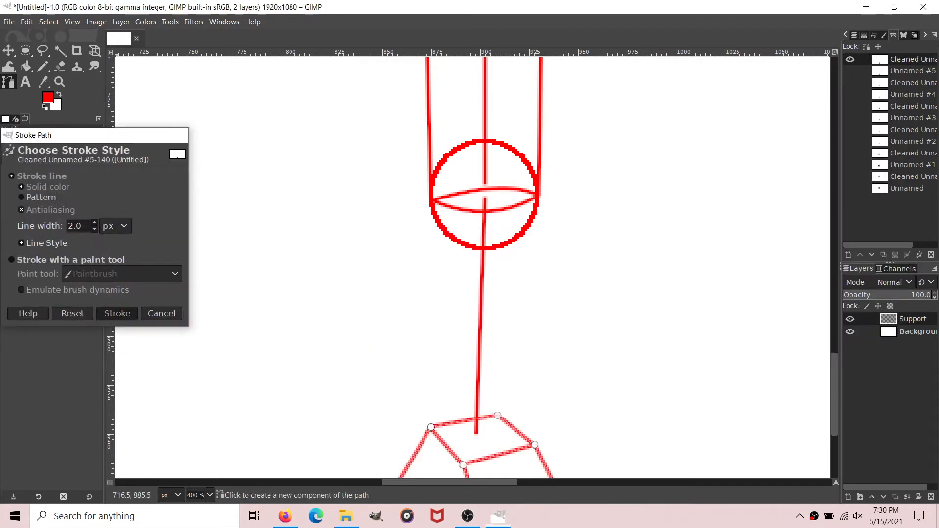
{"action": "key", "text": "shift+b"}
{"action": "key", "text": "b"}
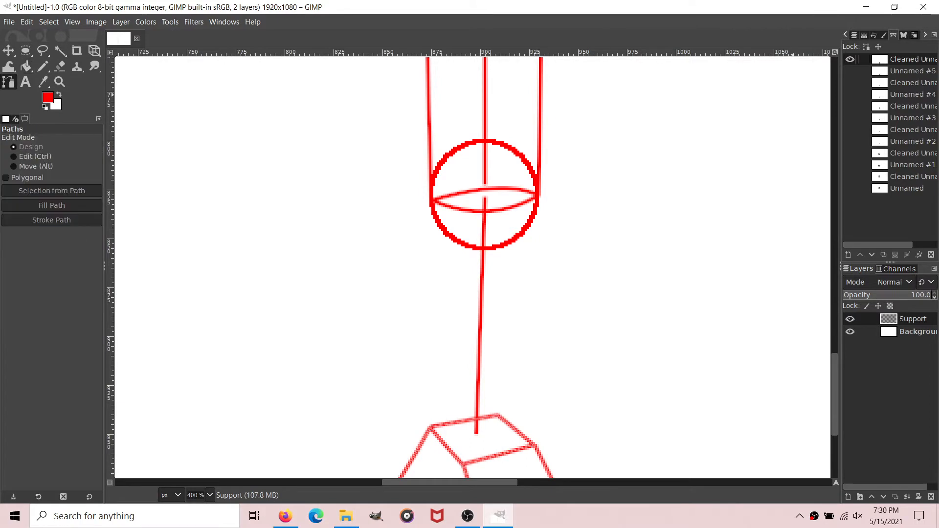
Step: Make an elliptical selection 46 by 48 px at position 884, 439 over the torso box's upper right corner for the shoulder
{"action": "scroll", "coordinate": [413, 269], "scroll_direction": "up", "scroll_amount": 15}
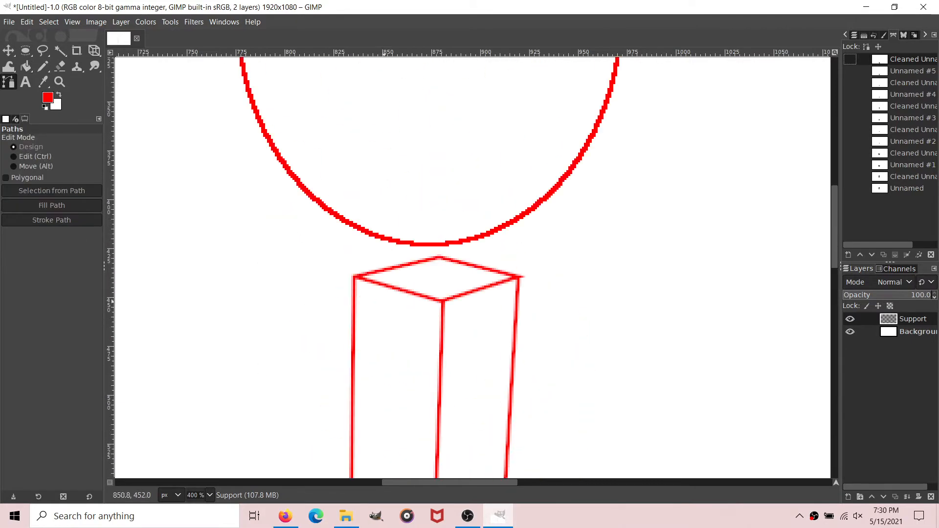
{"action": "key", "text": "e"}
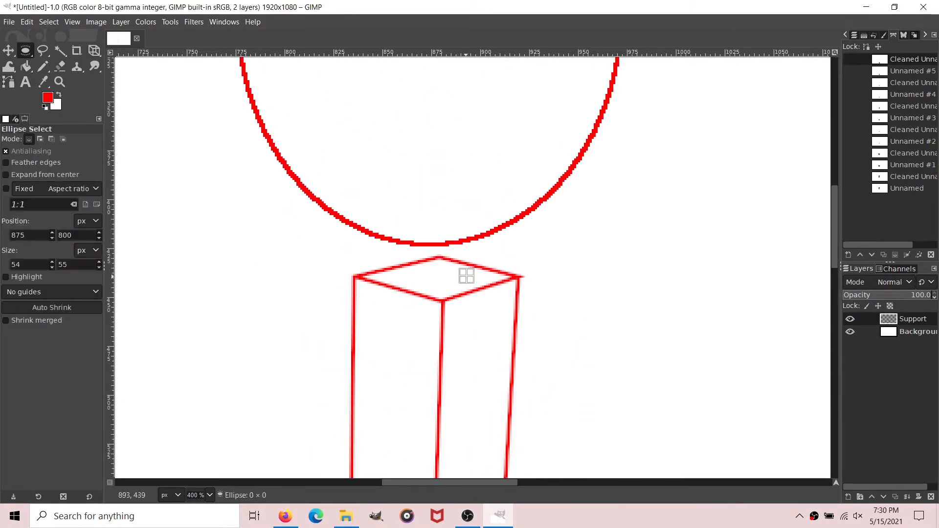
{"action": "left_click_drag", "start_coordinate": [466, 276], "coordinate": [556, 370]}
{"action": "left_click_drag", "start_coordinate": [515, 321], "coordinate": [496, 323]}
Step: Stroke the shoulder selection with a 2 px solid red line and clear the selection
{"action": "left_click", "coordinate": [26, 22]}
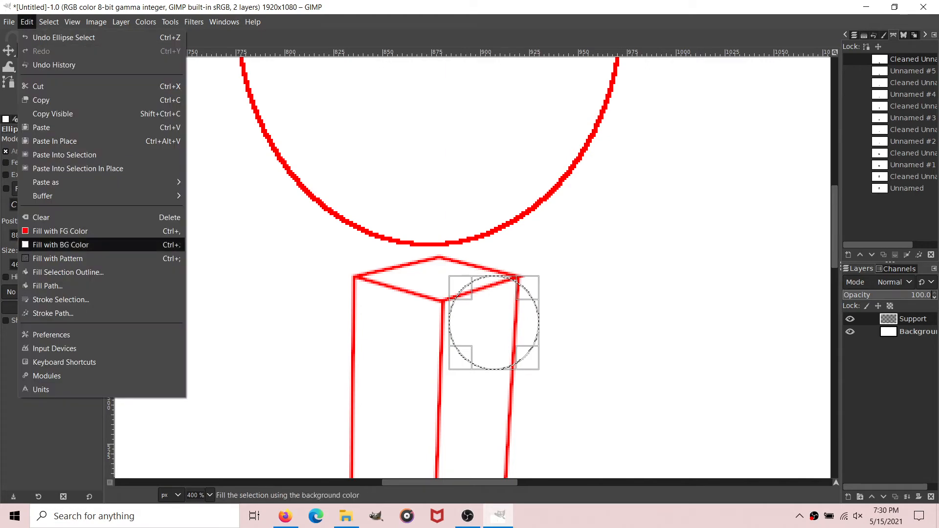
{"action": "left_click", "coordinate": [61, 300]}
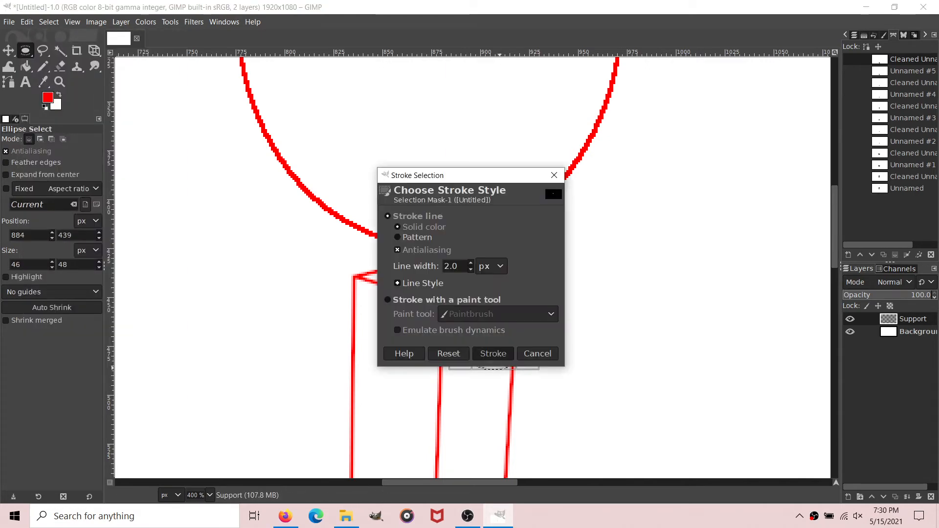
{"action": "left_click", "coordinate": [491, 353]}
{"action": "left_click", "coordinate": [49, 22]}
{"action": "left_click", "coordinate": [58, 51]}
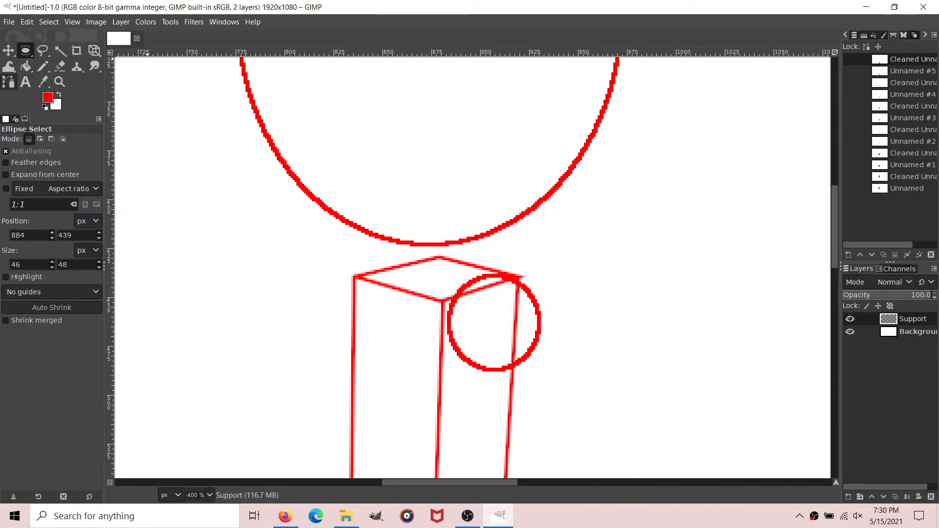
Step: Draw a straight path about 98 px long diagonally down-right from the shoulder circle's center
{"action": "left_click", "coordinate": [8, 82]}
{"action": "scroll", "coordinate": [519, 184], "scroll_direction": "down", "scroll_amount": 1}
{"action": "left_click", "coordinate": [494, 214]}
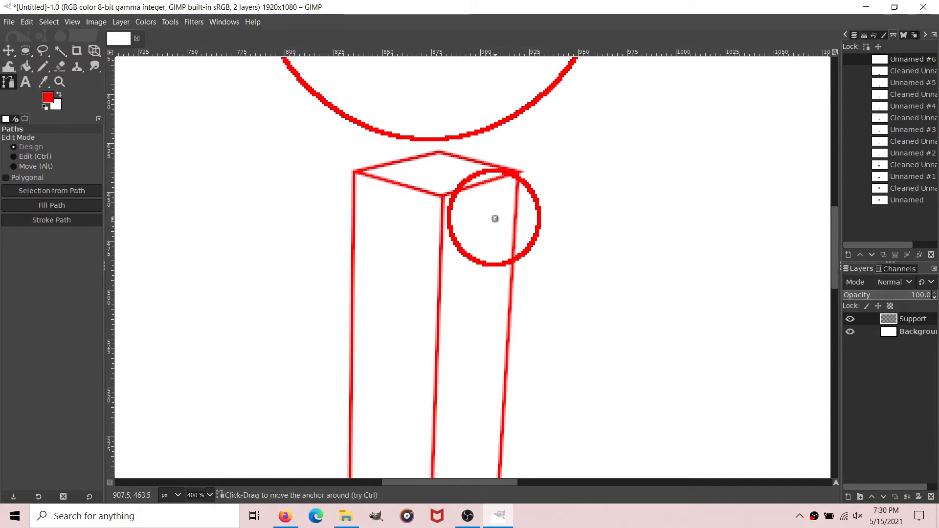
{"action": "left_click", "coordinate": [566, 302]}
{"action": "left_click_drag", "start_coordinate": [565, 302], "coordinate": [620, 350]}
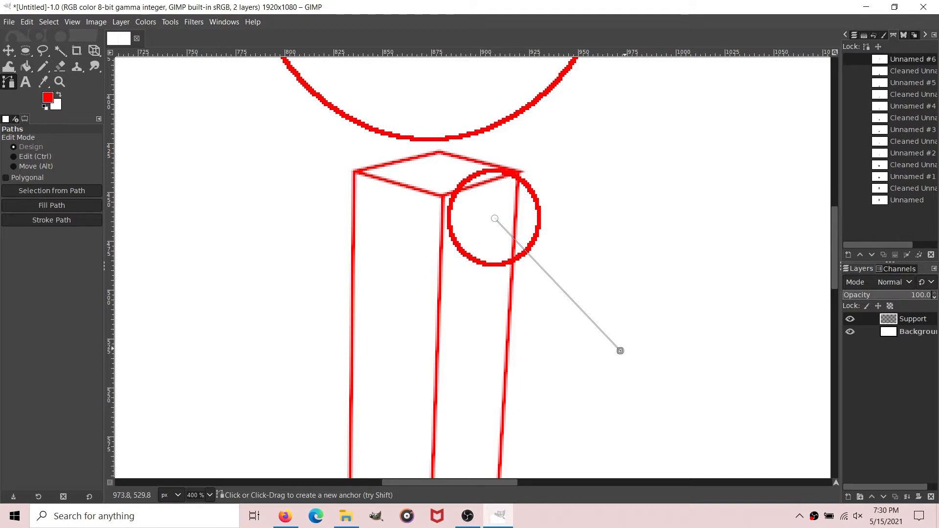
{"action": "left_click_drag", "start_coordinate": [620, 351], "coordinate": [626, 357]}
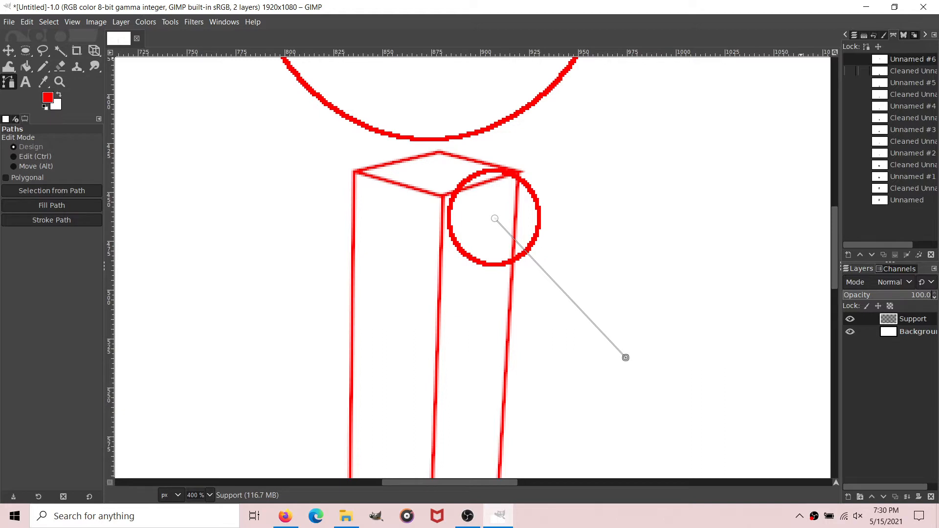
Step: Remove small tangents from the diagonal upper arm path using size 2
{"action": "right_click", "coordinate": [914, 59]}
{"action": "mouse_move", "coordinate": [833, 381]}
{"action": "left_click", "coordinate": [770, 381]}
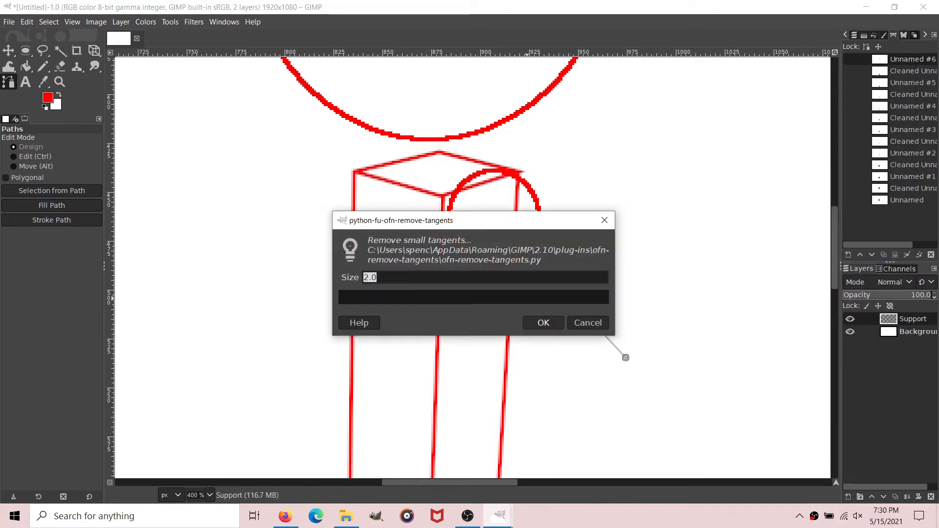
{"action": "left_click", "coordinate": [543, 323]}
Step: Stroke the cleaned upper arm path with a 2 px solid red line and hide the path
{"action": "left_click", "coordinate": [51, 219]}
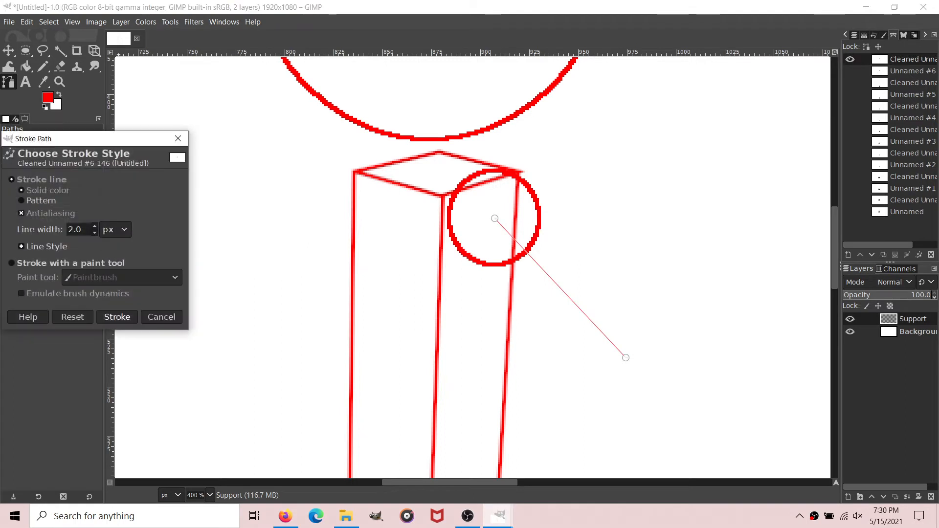
{"action": "left_click", "coordinate": [117, 316]}
{"action": "left_click", "coordinate": [26, 66]}
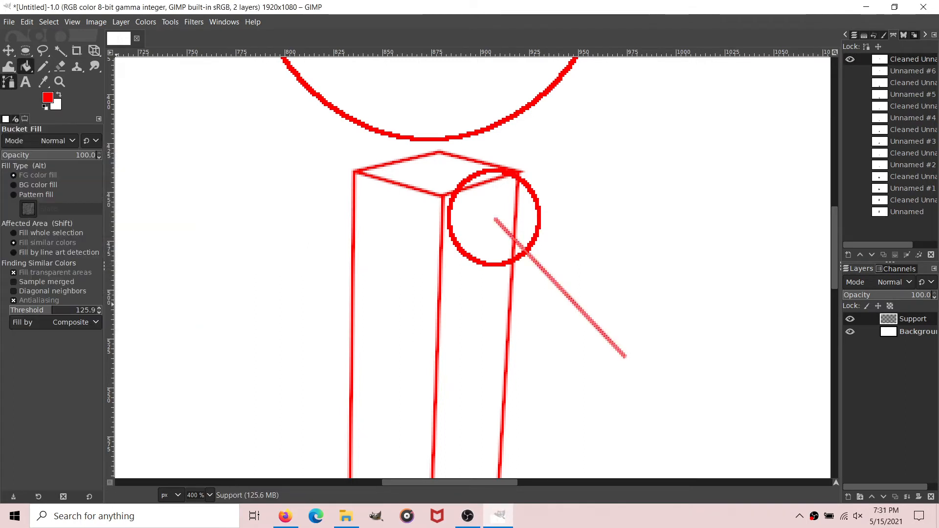
{"action": "left_click", "coordinate": [9, 82]}
{"action": "left_click", "coordinate": [850, 60]}
Step: Make an elliptical selection 45 by 49 px and center it on the upper arm line's lower end at position 951, 509
{"action": "left_click", "coordinate": [25, 50]}
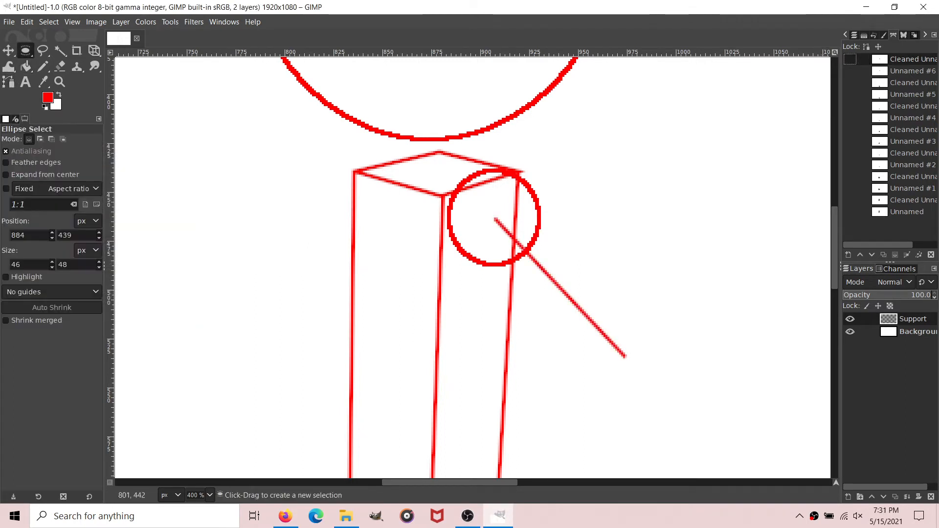
{"action": "left_click_drag", "start_coordinate": [452, 170], "coordinate": [537, 264]}
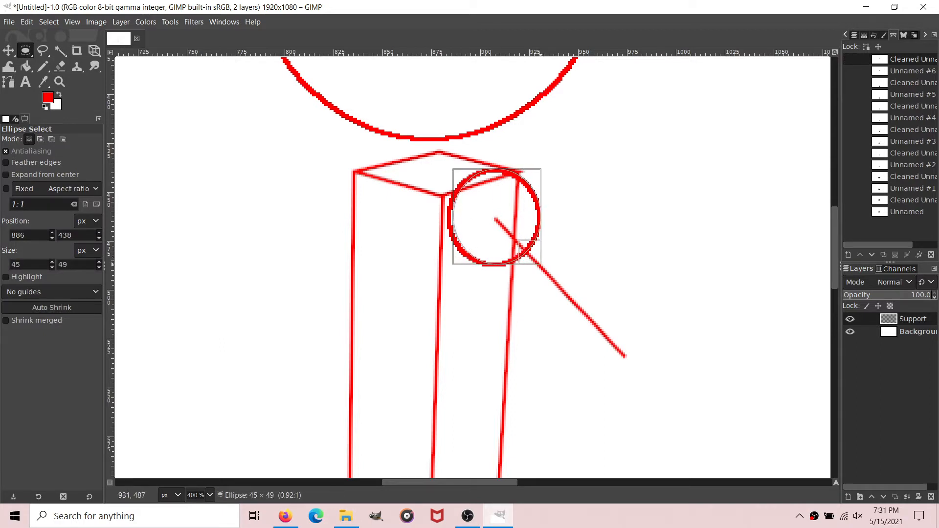
{"action": "left_click_drag", "start_coordinate": [492, 217], "coordinate": [623, 355]}
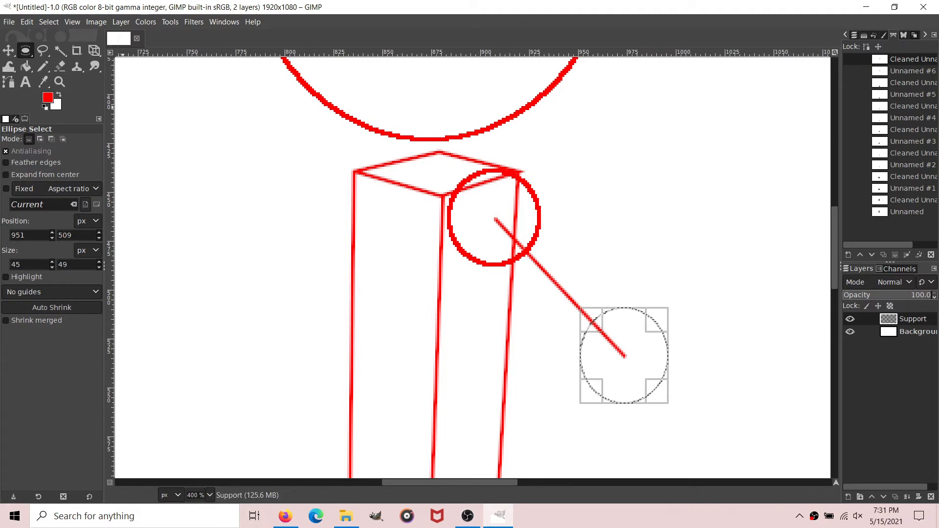
Step: Stroke the elbow selection with a 2 px solid red line and clear the selection
{"action": "left_click", "coordinate": [27, 21]}
{"action": "left_click", "coordinate": [61, 299]}
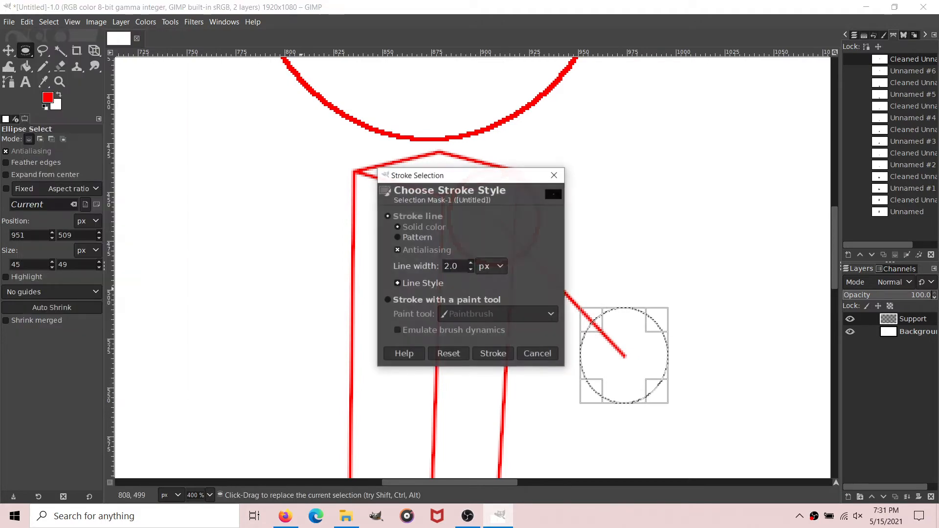
{"action": "left_click", "coordinate": [493, 353]}
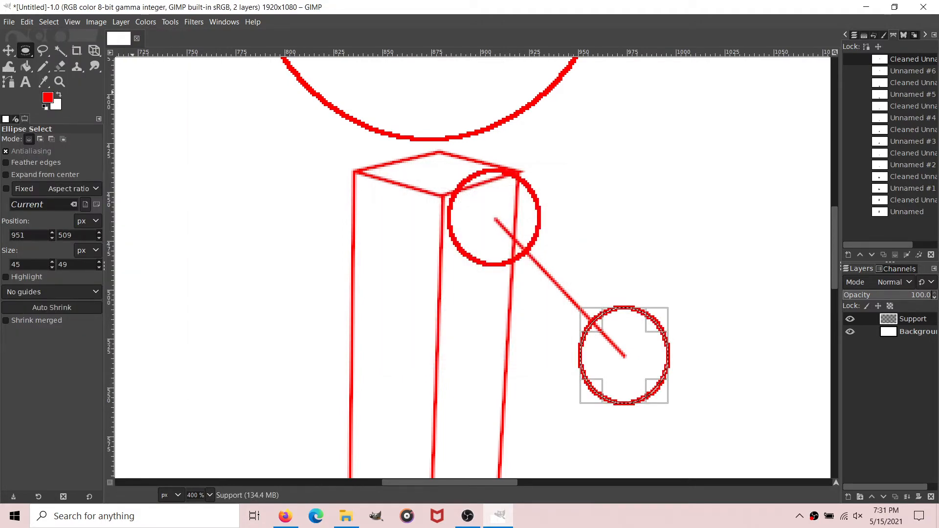
{"action": "left_click", "coordinate": [49, 22]}
{"action": "left_click", "coordinate": [58, 51]}
Step: Draw a straight path about 95 px long down-left from the elbow circle's center for the forearm
{"action": "key", "text": "b"}
{"action": "scroll", "coordinate": [485, 178], "scroll_direction": "down", "scroll_amount": 5}
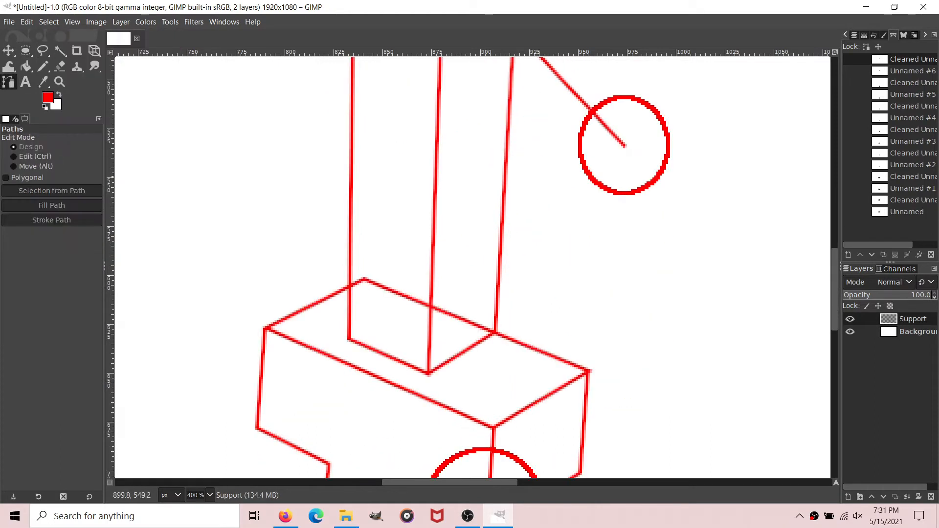
{"action": "left_click", "coordinate": [625, 146]}
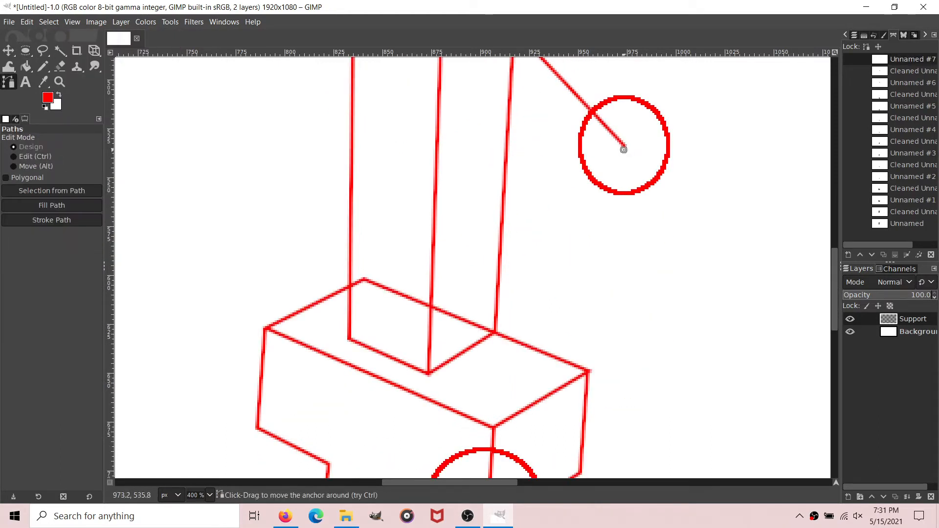
{"action": "left_click_drag", "start_coordinate": [553, 250], "coordinate": [562, 324]}
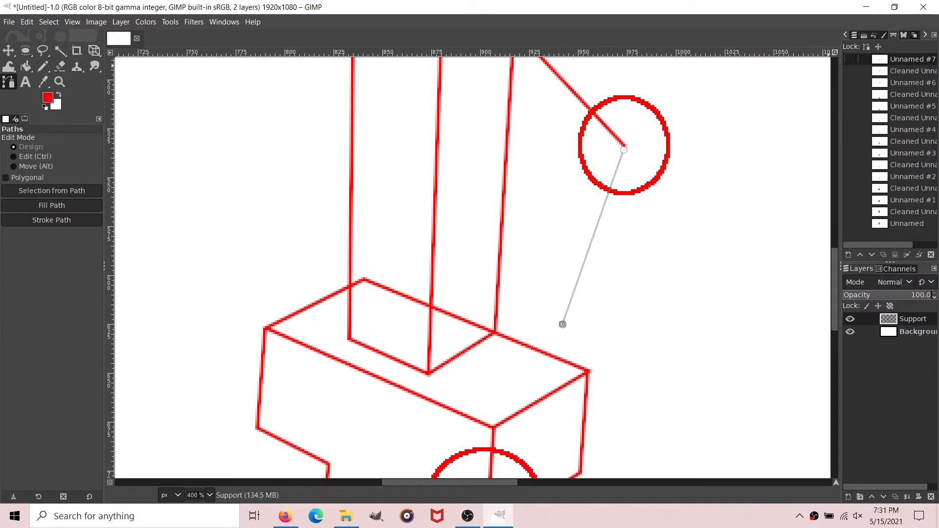
Step: Remove small tangents from the forearm path using size 2
{"action": "right_click", "coordinate": [901, 56]}
{"action": "mouse_move", "coordinate": [818, 376]}
{"action": "left_click", "coordinate": [753, 376]}
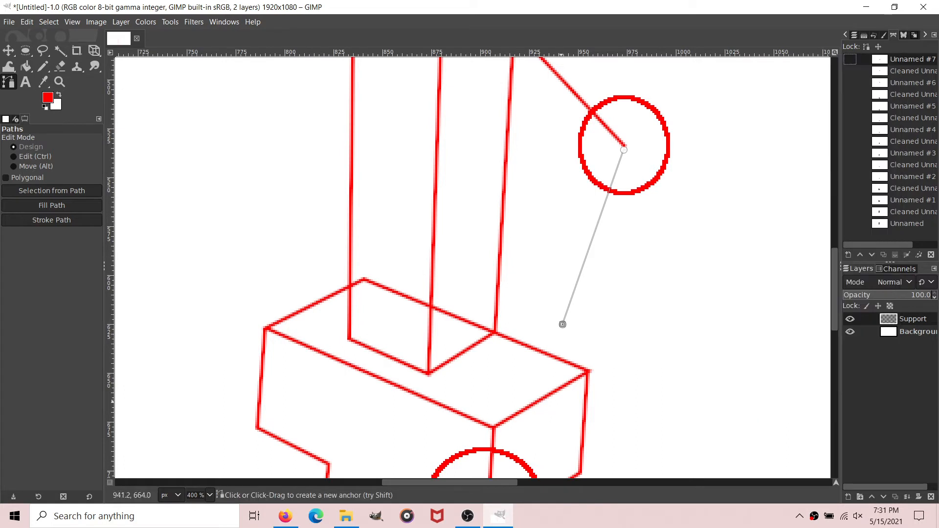
{"action": "left_click", "coordinate": [540, 321]}
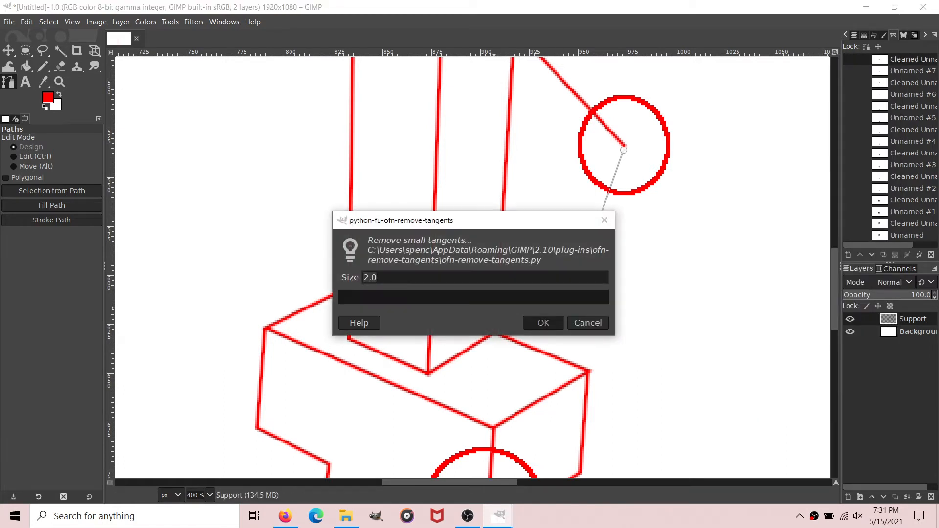
Step: Stroke the cleaned forearm path with a 2 px solid red line and hide the path
{"action": "left_click", "coordinate": [51, 219]}
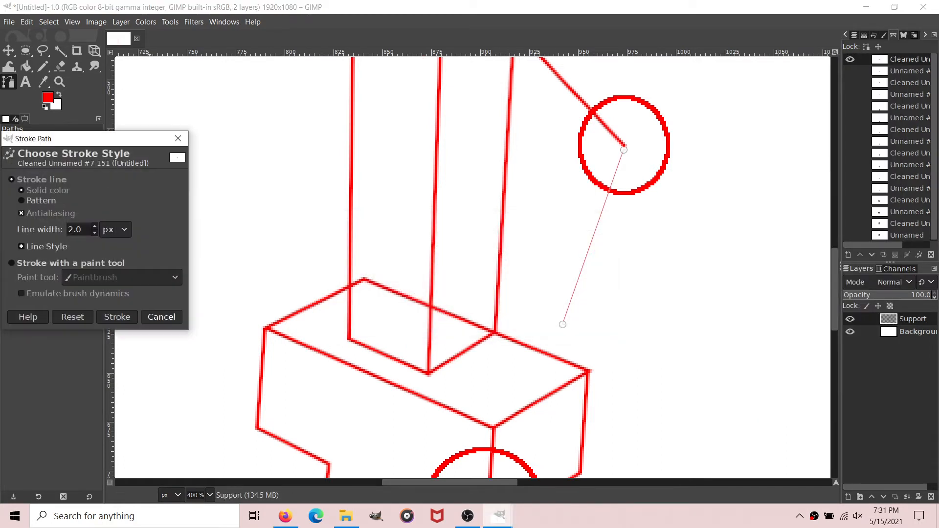
{"action": "left_click", "coordinate": [117, 316]}
{"action": "left_click", "coordinate": [26, 66]}
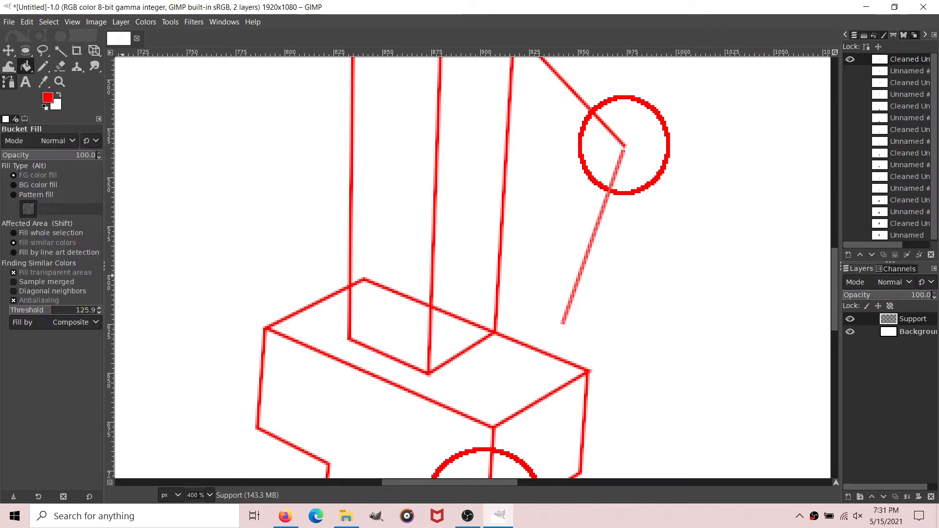
{"action": "left_click", "coordinate": [8, 82]}
{"action": "left_click", "coordinate": [850, 59]}
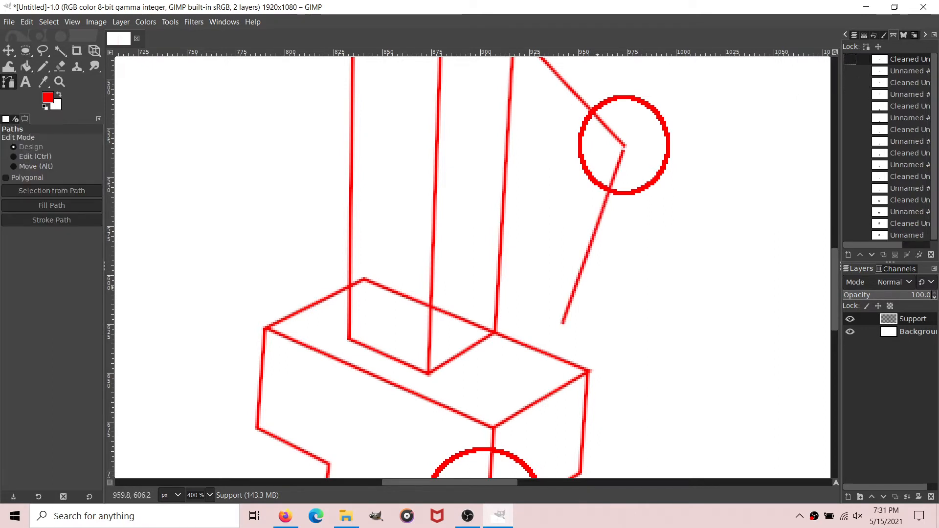
Step: Draw a closed narrow four-sided hand path about 34 px wide and 49 px high, slanting down-right from the forearm line's lower end
{"action": "left_click", "coordinate": [545, 330]}
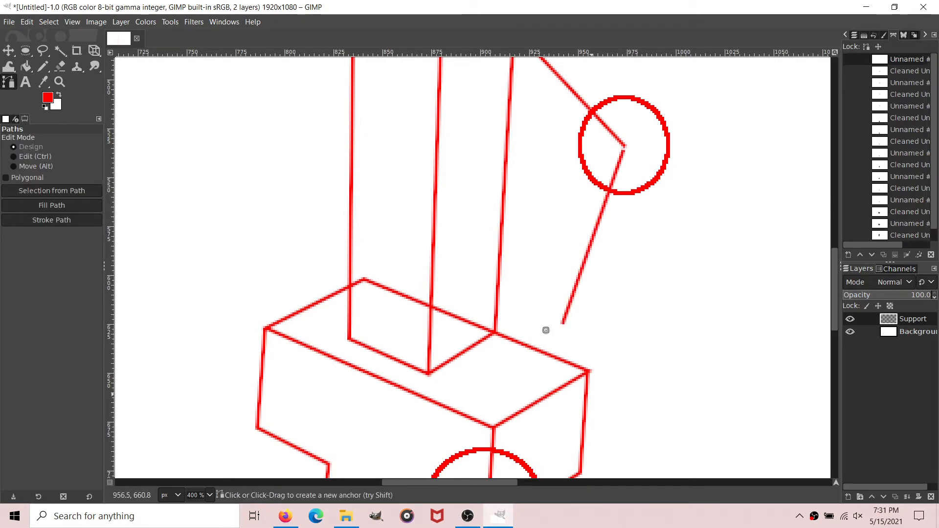
{"action": "left_click_drag", "start_coordinate": [546, 330], "coordinate": [612, 405]}
{"action": "left_click_drag", "start_coordinate": [551, 311], "coordinate": [564, 320]}
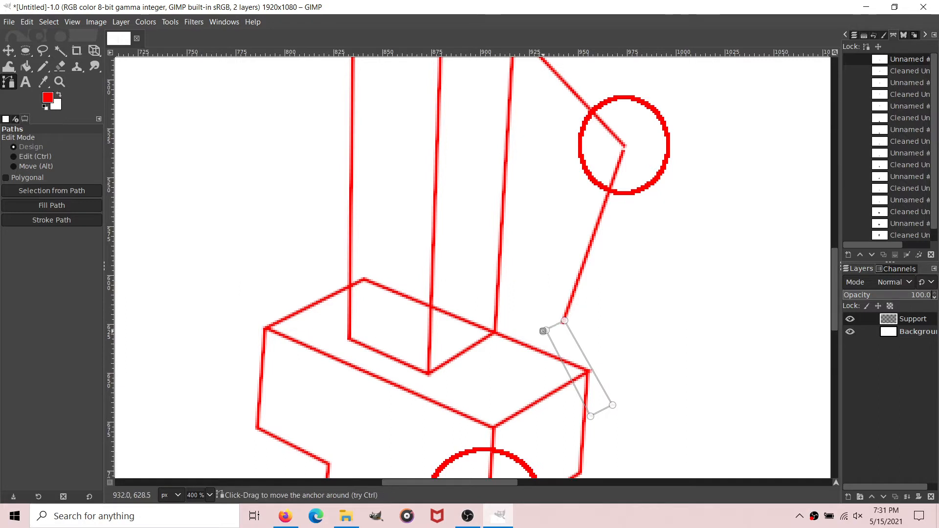
{"action": "left_click", "coordinate": [547, 330]}
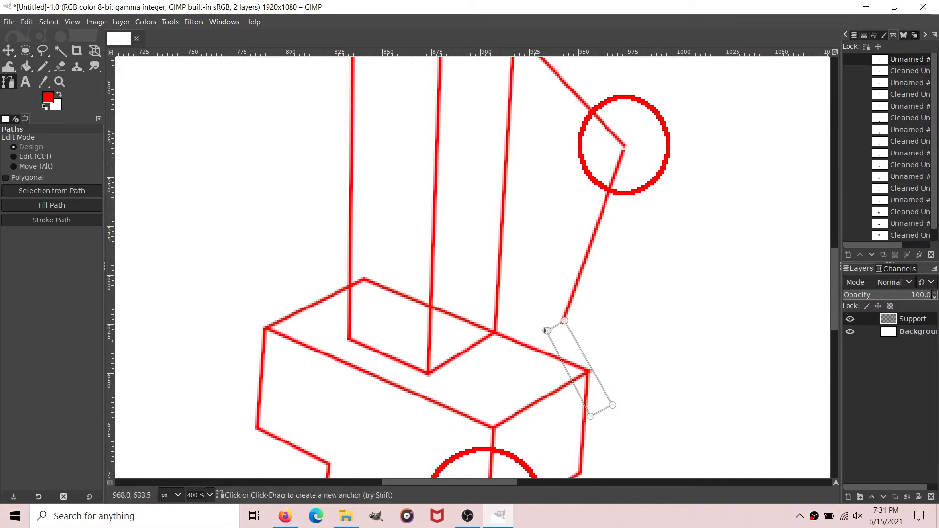
Step: Add an adjoining four-sided face about 43 px wide and 50 px high to the hand path and remove its small tangents using size 2
{"action": "left_click_drag", "start_coordinate": [565, 318], "coordinate": [609, 306]}
{"action": "left_click_drag", "start_coordinate": [634, 338], "coordinate": [609, 404]}
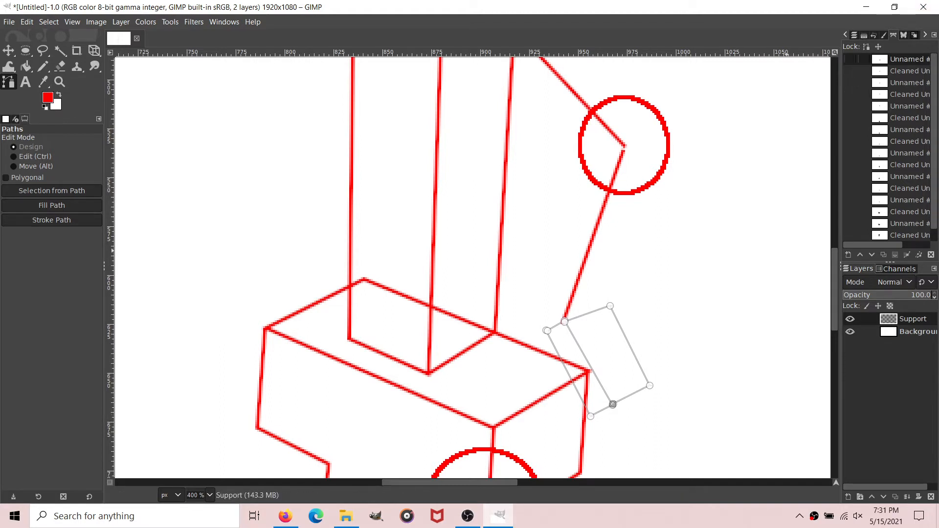
{"action": "right_click", "coordinate": [908, 59]}
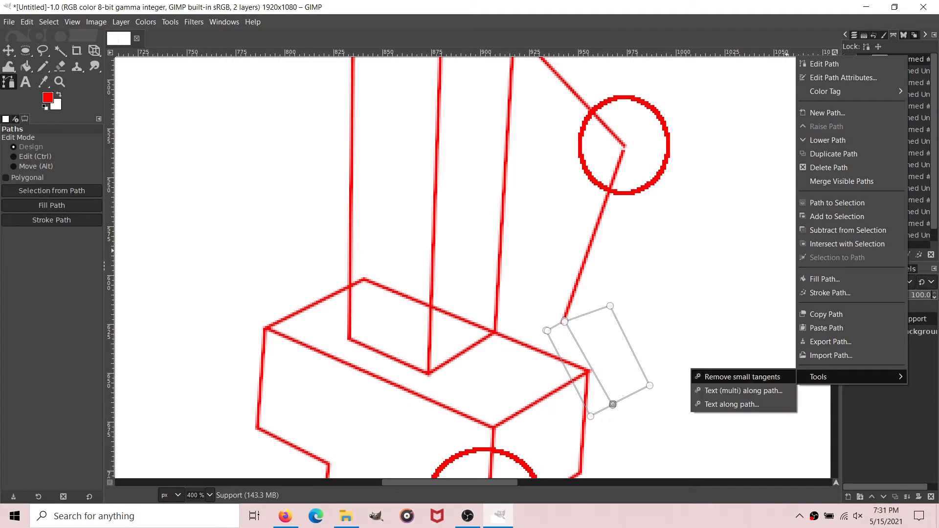
{"action": "left_click", "coordinate": [612, 414]}
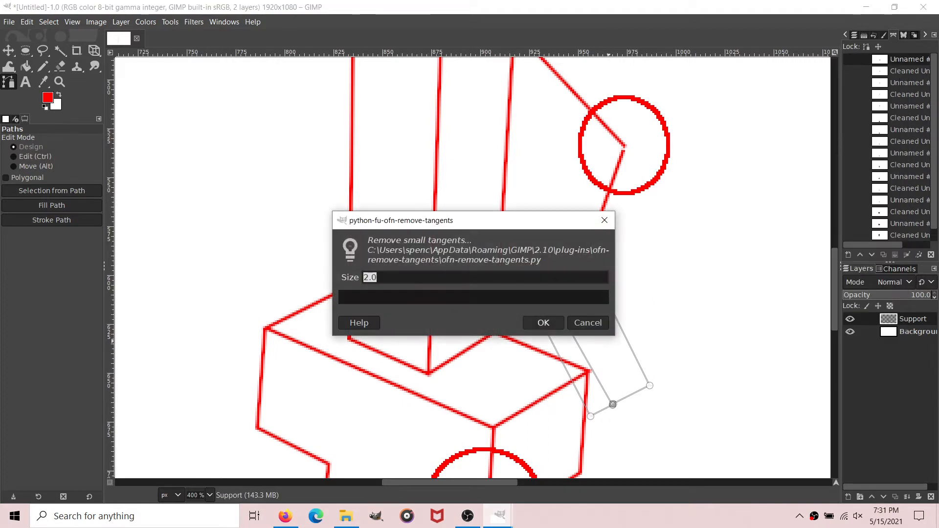
{"action": "left_click", "coordinate": [541, 321]}
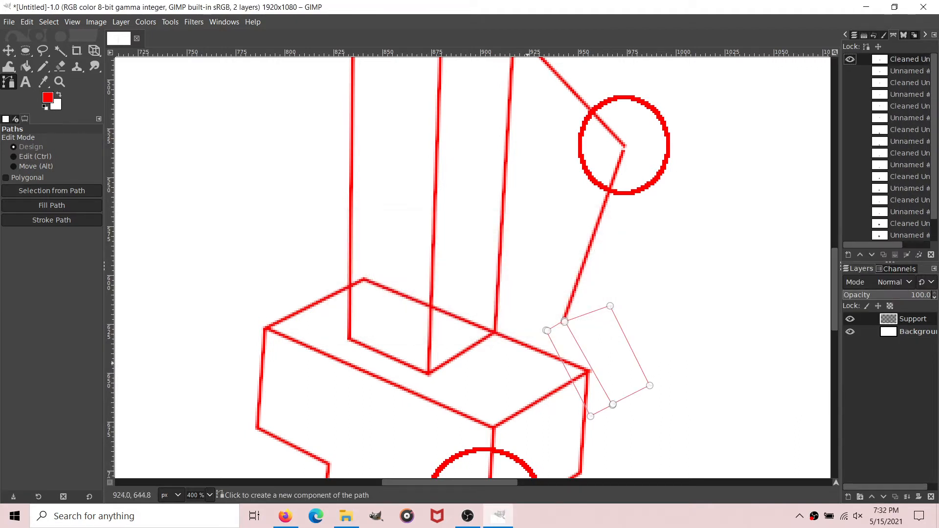
Step: Stroke the cleaned hand path with a 2 px solid red line and hide the path
{"action": "left_click", "coordinate": [51, 219]}
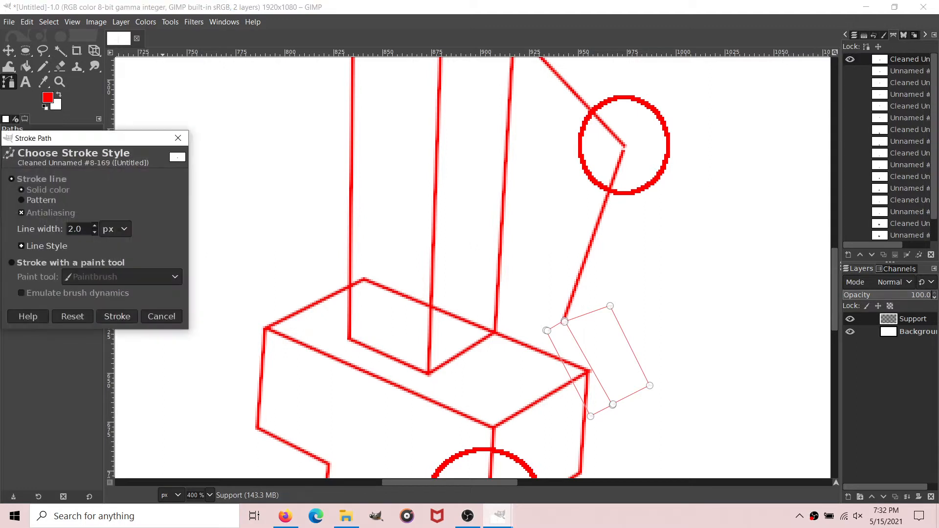
{"action": "key", "text": "Return"}
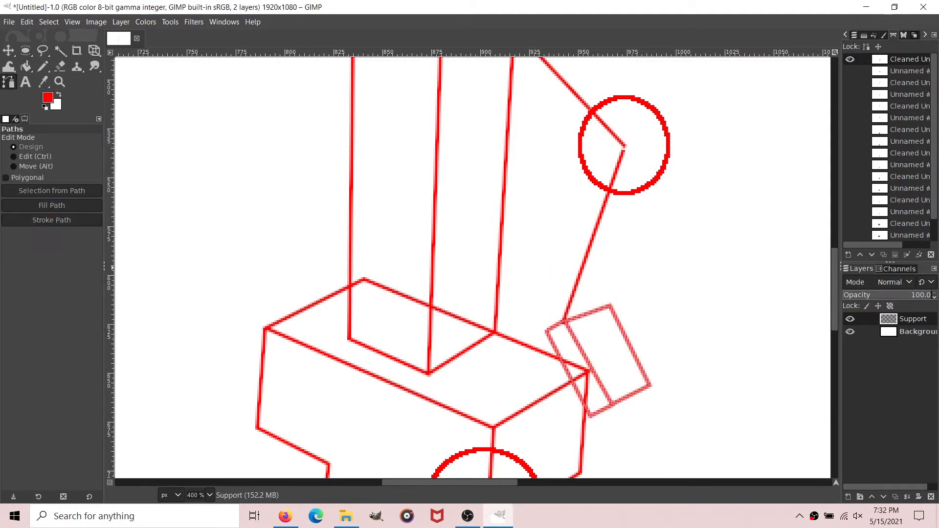
{"action": "left_click", "coordinate": [849, 59]}
Step: Sketch the first curled finger in red with a 1 px Pencil, extending outward from the hand box's lower-right corner
{"action": "key", "text": "n"}
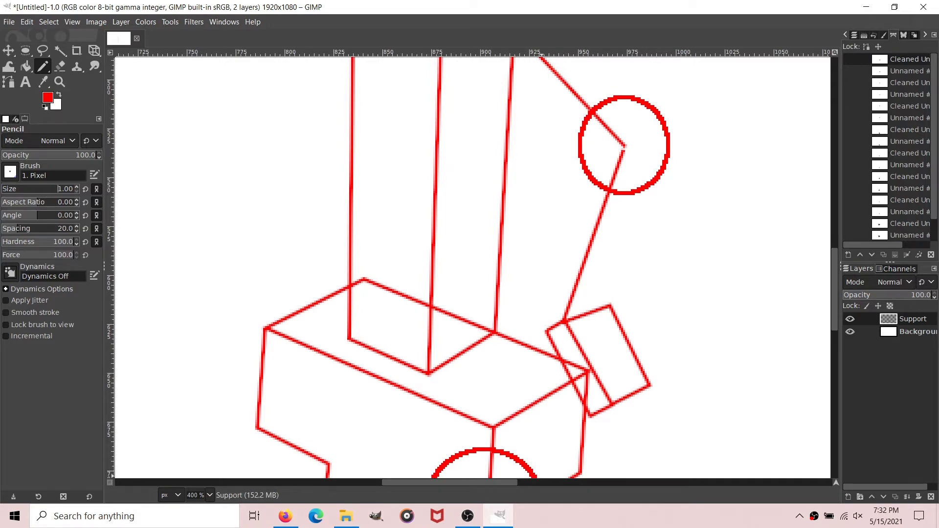
{"action": "scroll", "coordinate": [547, 297], "scroll_direction": "right", "scroll_amount": 5}
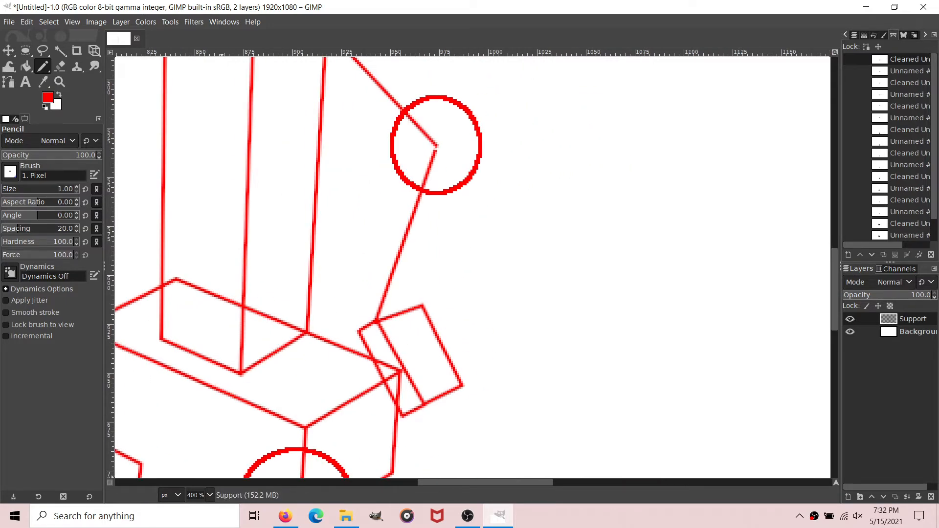
{"action": "scroll", "coordinate": [337, 340], "scroll_direction": "up", "scroll_amount": 2}
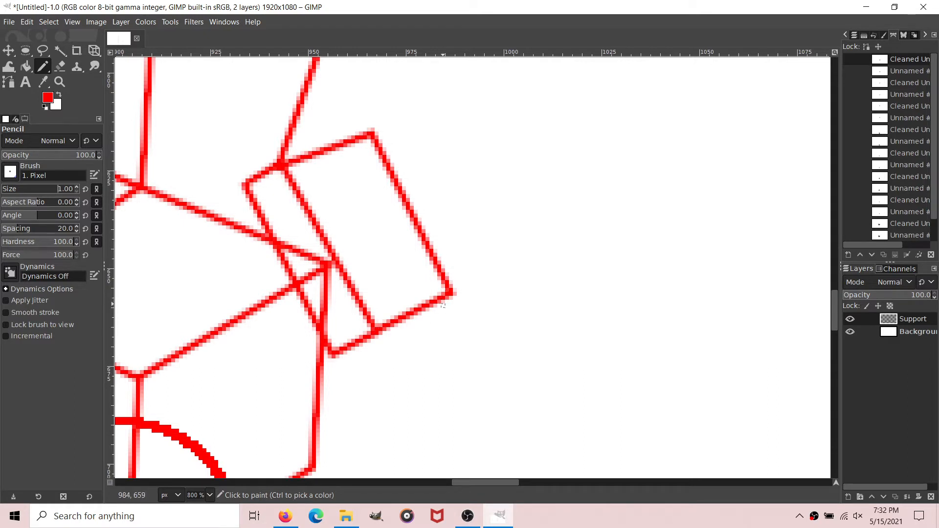
{"action": "left_click_drag", "start_coordinate": [459, 286], "coordinate": [490, 270]}
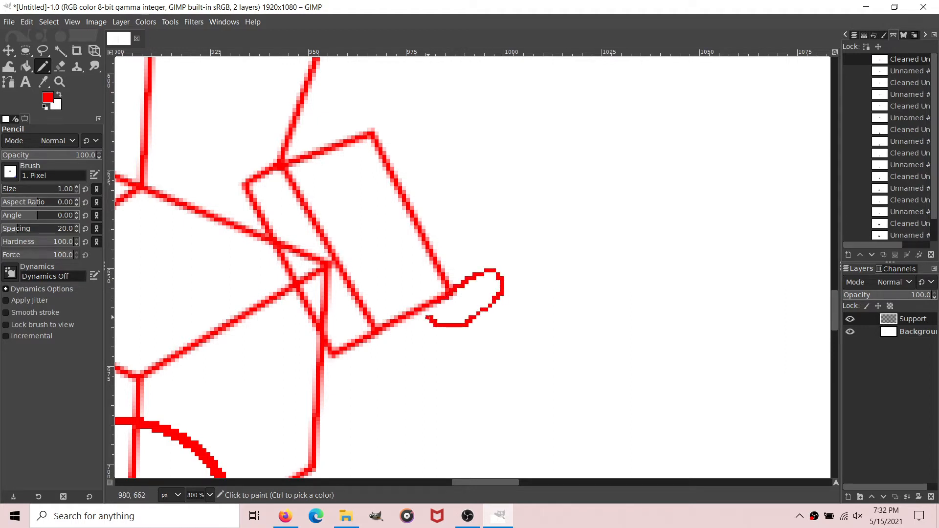
{"action": "left_click_drag", "start_coordinate": [427, 318], "coordinate": [436, 300]}
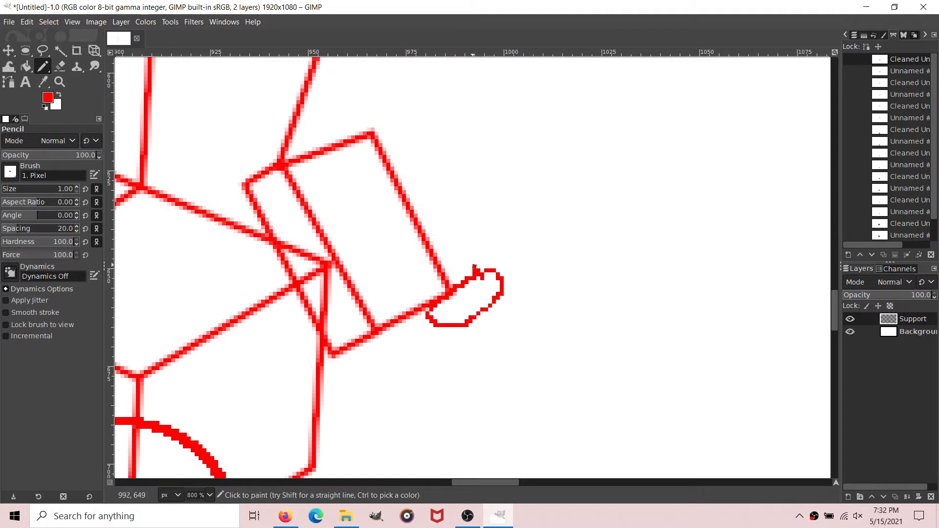
{"action": "mouse_move", "coordinate": [474, 268]}
{"action": "left_mouse_down"}
{"action": "mouse_move", "coordinate": [478, 234]}
{"action": "mouse_move", "coordinate": [489, 231]}
{"action": "mouse_move", "coordinate": [510, 251]}
{"action": "left_mouse_up"}
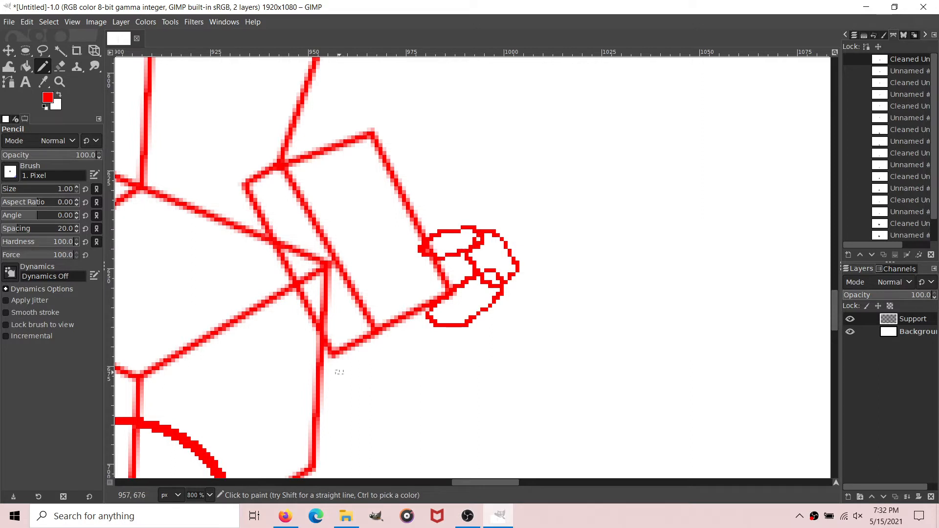
Step: Sketch the remaining overlapping curled fingers below the hand box, redrawing the lowest one, and add a hooked digit at the box's upper-right corner
{"action": "left_click_drag", "start_coordinate": [411, 301], "coordinate": [443, 290]}
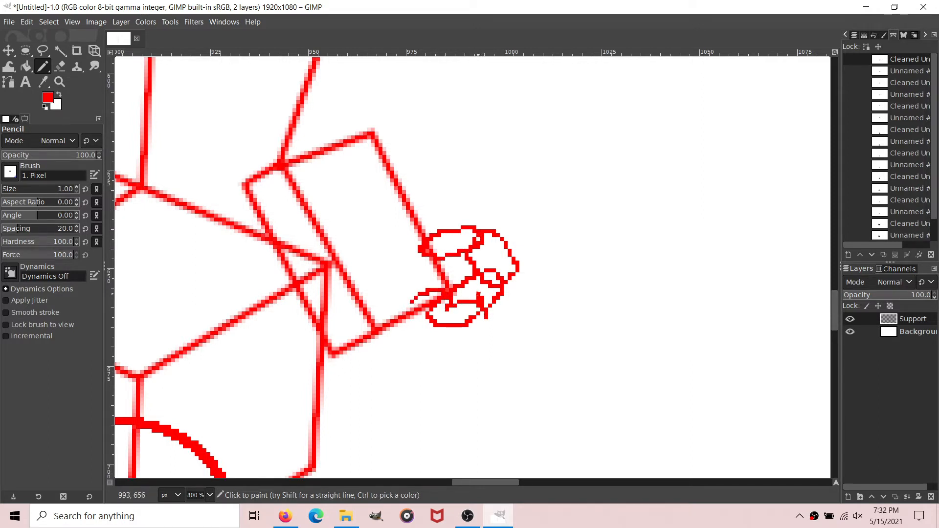
{"action": "mouse_move", "coordinate": [510, 296]}
{"action": "left_mouse_down"}
{"action": "mouse_move", "coordinate": [501, 339]}
{"action": "mouse_move", "coordinate": [443, 352]}
{"action": "mouse_move", "coordinate": [407, 337]}
{"action": "mouse_move", "coordinate": [397, 320]}
{"action": "mouse_move", "coordinate": [414, 302]}
{"action": "left_mouse_up"}
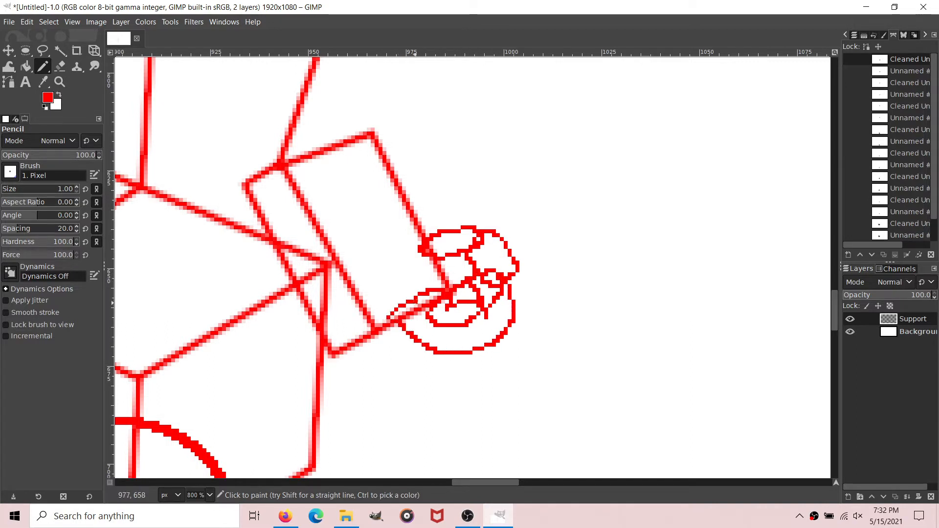
{"action": "mouse_move", "coordinate": [447, 332]}
{"action": "left_mouse_down"}
{"action": "mouse_move", "coordinate": [451, 361]}
{"action": "mouse_move", "coordinate": [477, 332]}
{"action": "mouse_move", "coordinate": [491, 341]}
{"action": "mouse_move", "coordinate": [482, 368]}
{"action": "mouse_move", "coordinate": [462, 384]}
{"action": "mouse_move", "coordinate": [439, 384]}
{"action": "mouse_move", "coordinate": [384, 348]}
{"action": "mouse_move", "coordinate": [374, 318]}
{"action": "mouse_move", "coordinate": [409, 321]}
{"action": "mouse_move", "coordinate": [404, 345]}
{"action": "mouse_move", "coordinate": [427, 356]}
{"action": "mouse_move", "coordinate": [432, 372]}
{"action": "mouse_move", "coordinate": [465, 355]}
{"action": "mouse_move", "coordinate": [470, 367]}
{"action": "mouse_move", "coordinate": [455, 387]}
{"action": "mouse_move", "coordinate": [419, 407]}
{"action": "mouse_move", "coordinate": [383, 405]}
{"action": "mouse_move", "coordinate": [348, 383]}
{"action": "mouse_move", "coordinate": [344, 357]}
{"action": "left_mouse_up"}
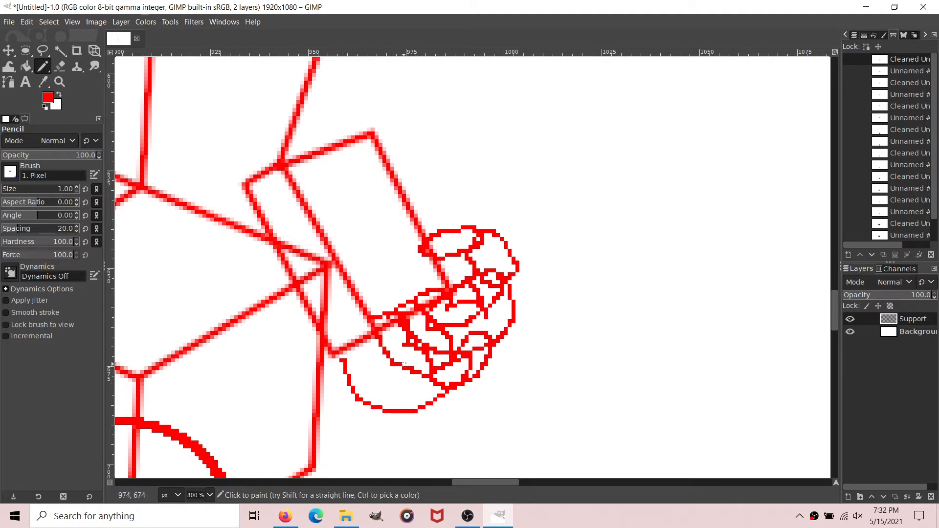
{"action": "key", "text": "ctrl+z"}
{"action": "key", "text": "ctrl+z"}
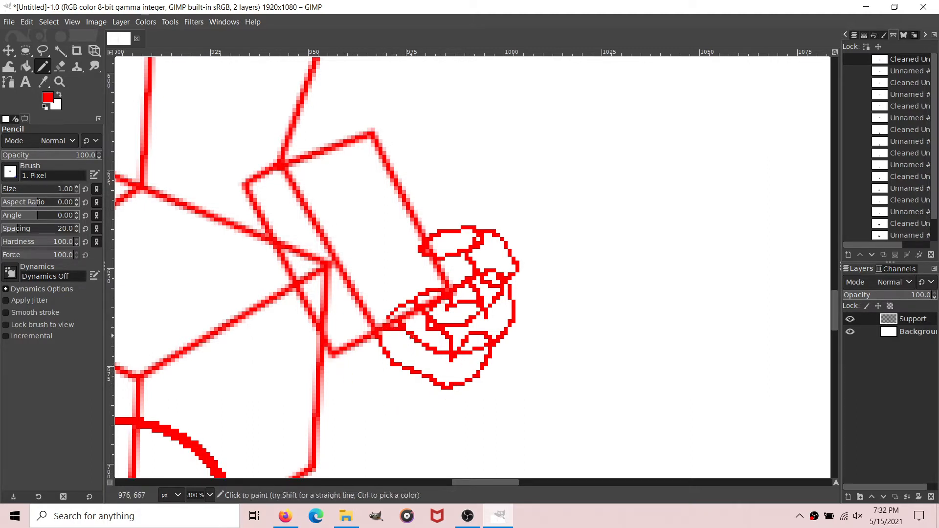
{"action": "mouse_move", "coordinate": [415, 356]}
{"action": "left_mouse_down"}
{"action": "mouse_move", "coordinate": [442, 363]}
{"action": "mouse_move", "coordinate": [450, 381]}
{"action": "mouse_move", "coordinate": [462, 363]}
{"action": "mouse_move", "coordinate": [478, 356]}
{"action": "mouse_move", "coordinate": [482, 365]}
{"action": "mouse_move", "coordinate": [447, 404]}
{"action": "mouse_move", "coordinate": [429, 407]}
{"action": "mouse_move", "coordinate": [368, 386]}
{"action": "mouse_move", "coordinate": [352, 372]}
{"action": "left_mouse_up"}
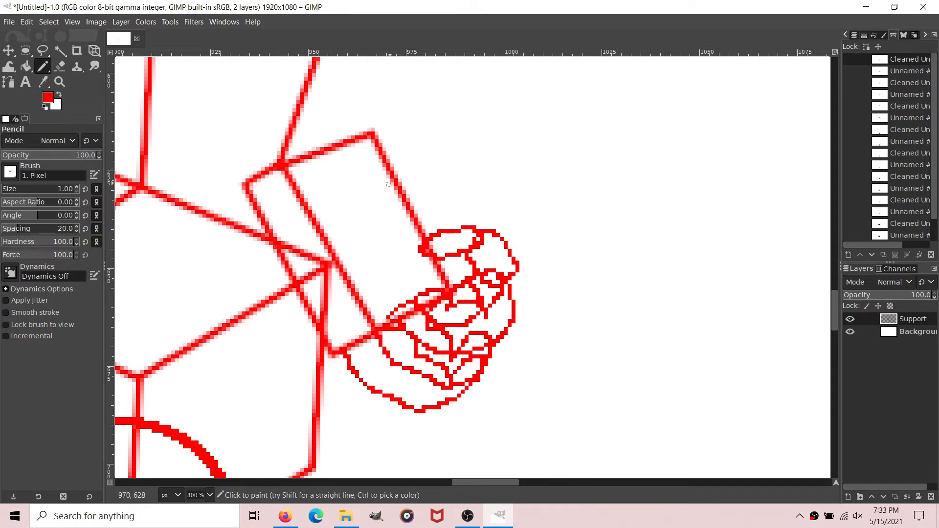
{"action": "mouse_move", "coordinate": [399, 173]}
{"action": "left_mouse_down"}
{"action": "mouse_move", "coordinate": [404, 145]}
{"action": "mouse_move", "coordinate": [411, 155]}
{"action": "mouse_move", "coordinate": [435, 148]}
{"action": "mouse_move", "coordinate": [440, 192]}
{"action": "mouse_move", "coordinate": [459, 168]}
{"action": "mouse_move", "coordinate": [458, 137]}
{"action": "mouse_move", "coordinate": [442, 117]}
{"action": "mouse_move", "coordinate": [401, 114]}
{"action": "left_mouse_up"}
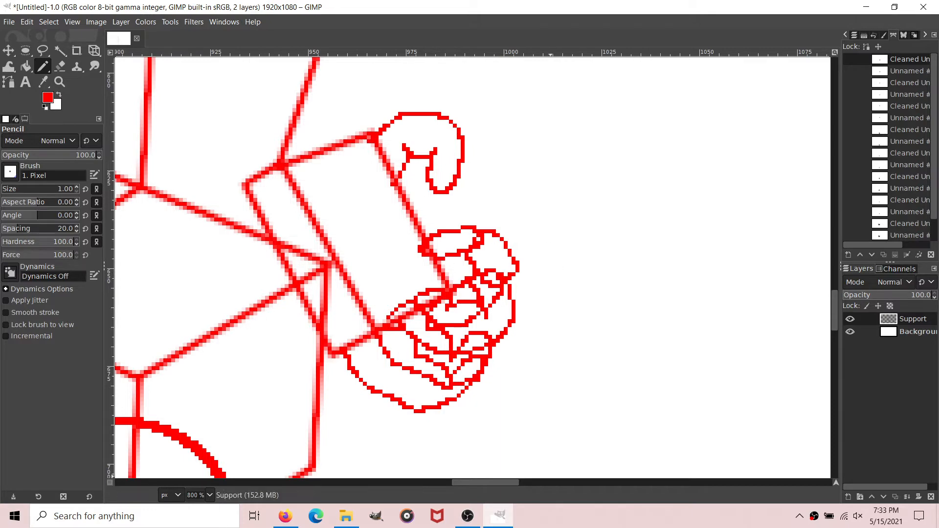
Step: Create a transparent 1920 by 1080 px layer named SupportP directly above the background layer
{"action": "scroll", "coordinate": [543, 482], "scroll_direction": "left", "scroll_amount": 2}
{"action": "scroll", "coordinate": [196, 495], "scroll_direction": "down", "scroll_amount": 3}
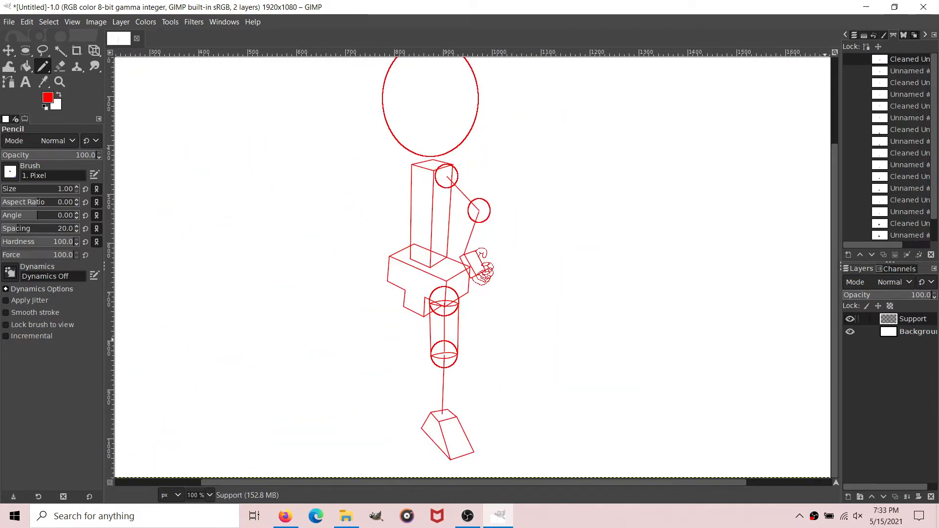
{"action": "left_click", "coordinate": [857, 332]}
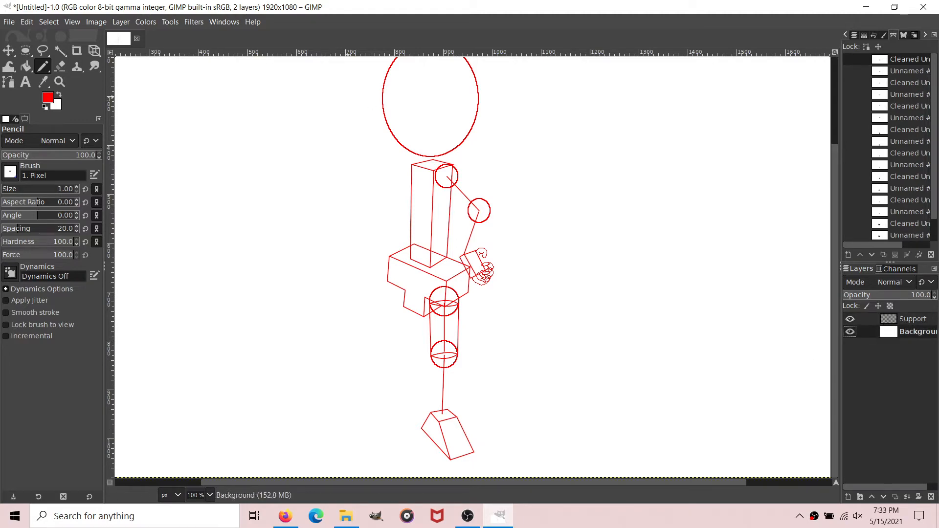
{"action": "left_click", "coordinate": [121, 22]}
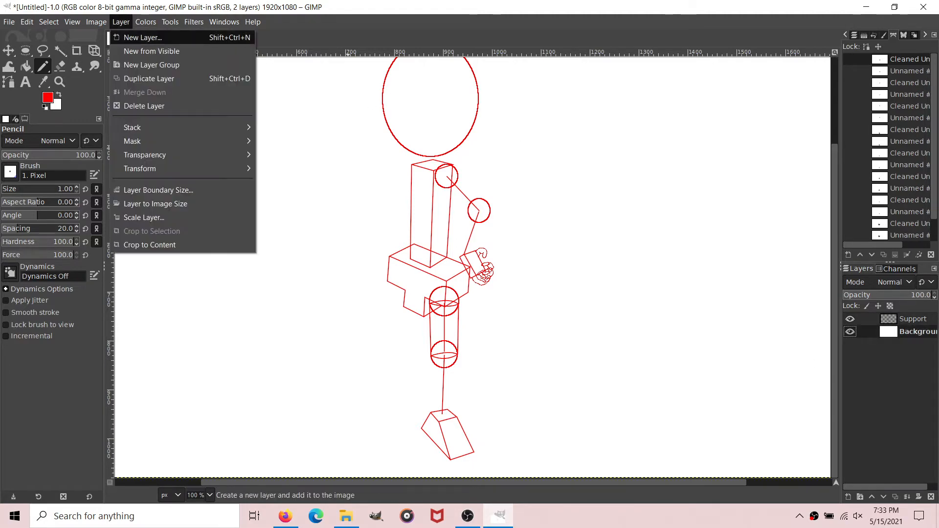
{"action": "left_click", "coordinate": [136, 35]}
{"action": "left_click", "coordinate": [424, 180]}
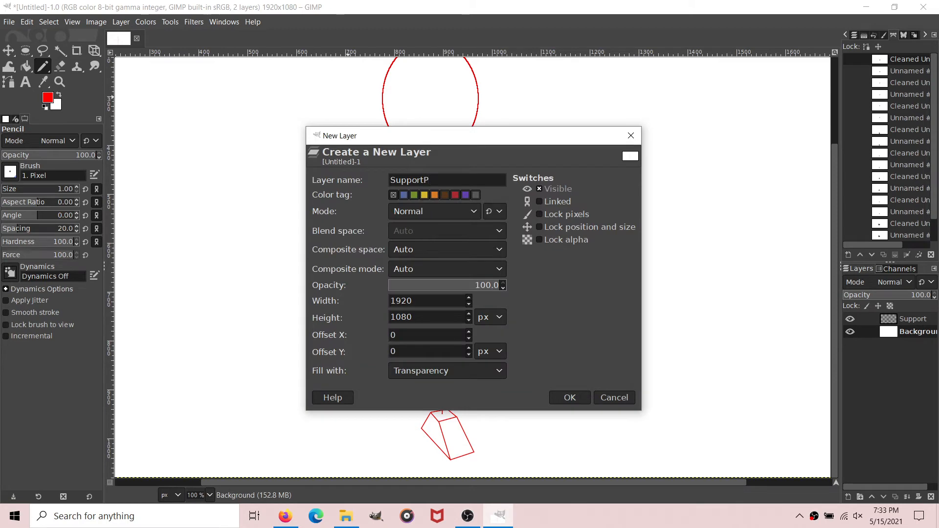
{"action": "key", "text": "Return"}
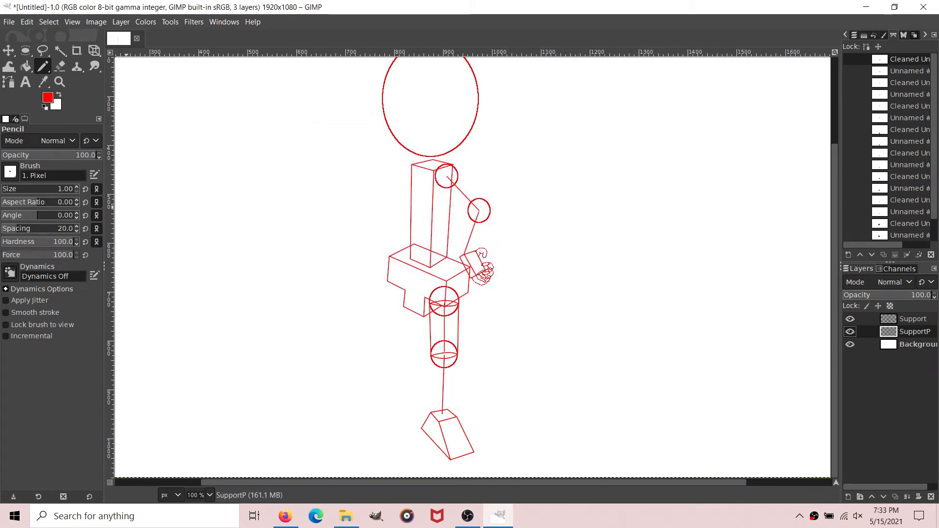
Step: Change the foreground color to orange ffa100
{"action": "left_click", "coordinate": [47, 98]}
{"action": "left_click_drag", "start_coordinate": [122, 127], "coordinate": [157, 127]}
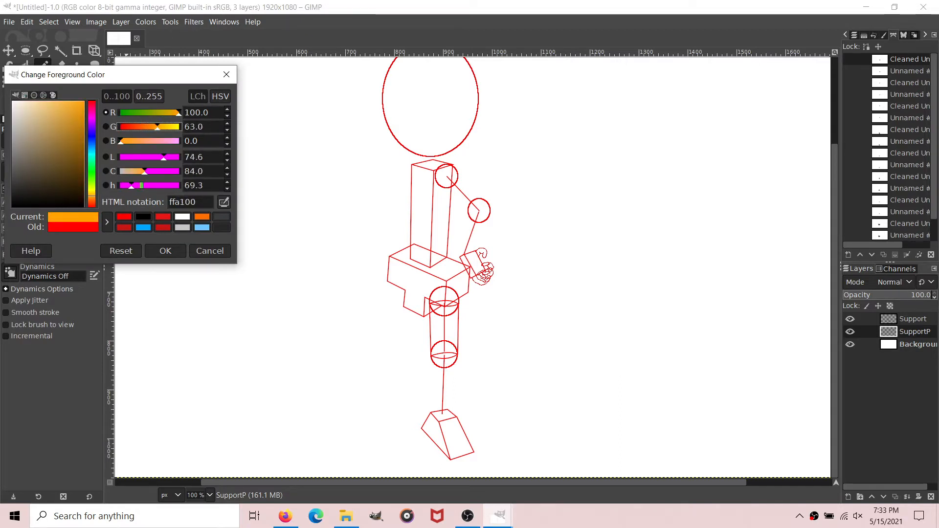
{"action": "left_click", "coordinate": [165, 250]}
Step: Make an elliptical selection 47 by 48 px at position 828, 429 over the torso box's upper-left corner for the other shoulder
{"action": "left_click", "coordinate": [26, 50]}
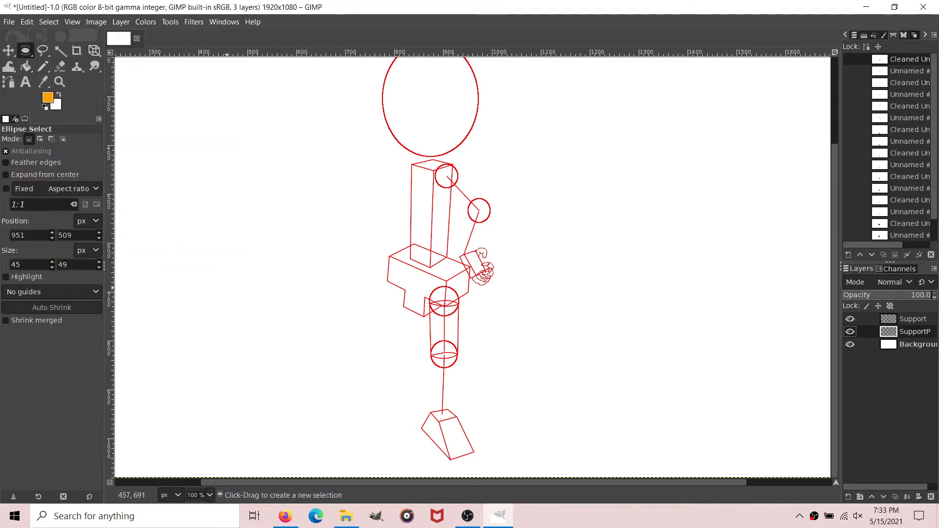
{"action": "scroll", "coordinate": [209, 494], "scroll_direction": "up", "scroll_amount": 1}
{"action": "scroll", "coordinate": [220, 482], "scroll_direction": "up", "scroll_amount": 2}
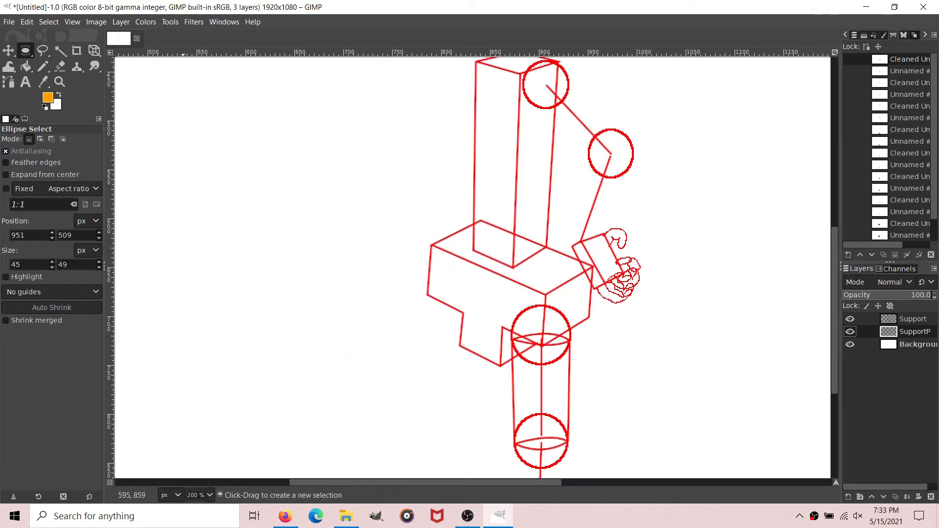
{"action": "scroll", "coordinate": [391, 196], "scroll_direction": "up", "scroll_amount": 1}
{"action": "scroll", "coordinate": [208, 495], "scroll_direction": "up", "scroll_amount": 1}
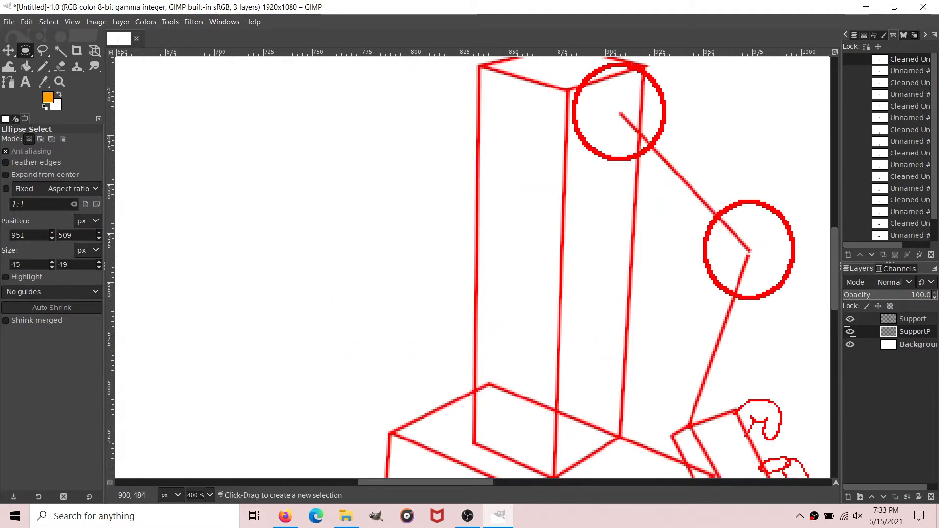
{"action": "scroll", "coordinate": [505, 156], "scroll_direction": "up", "scroll_amount": 1}
{"action": "left_click_drag", "start_coordinate": [459, 156], "coordinate": [556, 254]}
{"action": "mouse_move", "coordinate": [507, 205]}
{"action": "left_mouse_down"}
{"action": "mouse_move", "coordinate": [521, 196]}
{"action": "mouse_move", "coordinate": [513, 200]}
{"action": "left_mouse_up"}
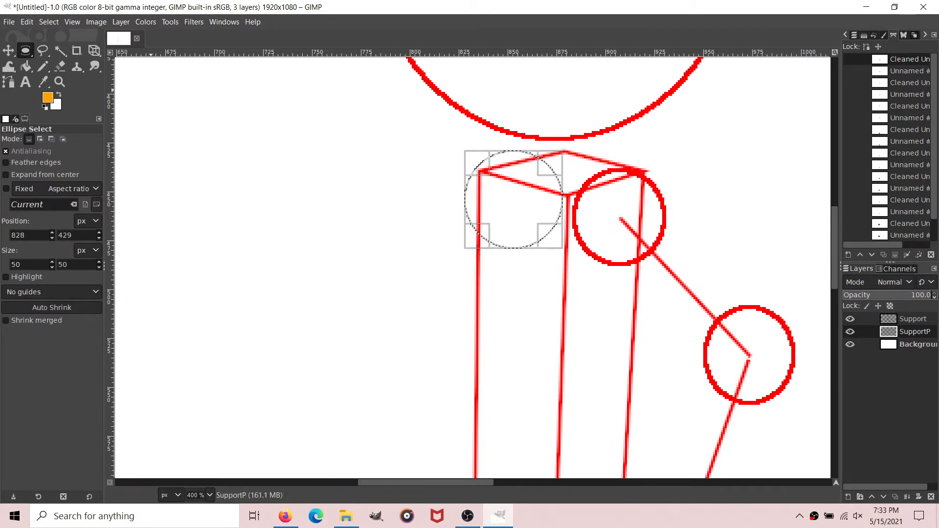
{"action": "left_click_drag", "start_coordinate": [553, 239], "coordinate": [547, 235]}
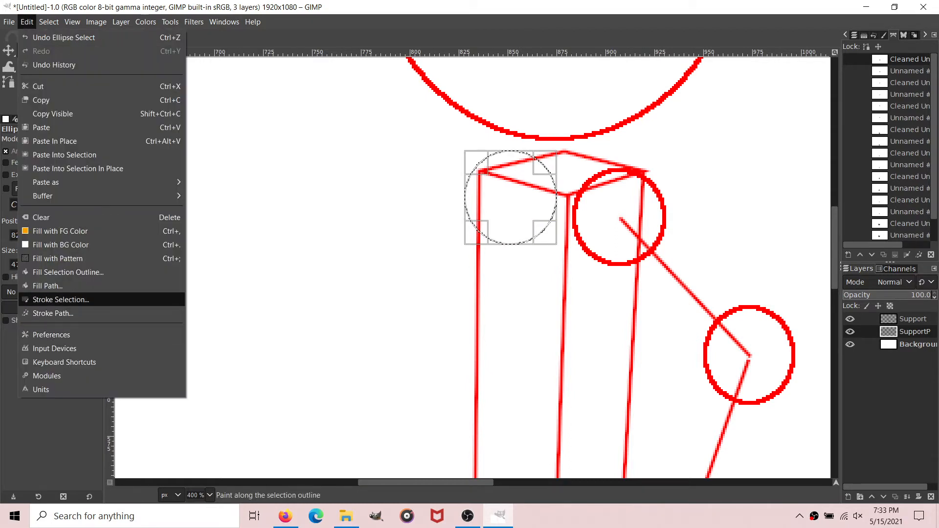
Step: Stroke the shoulder selection in orange and clear the selection
{"action": "left_click", "coordinate": [60, 299]}
{"action": "left_click", "coordinate": [492, 352]}
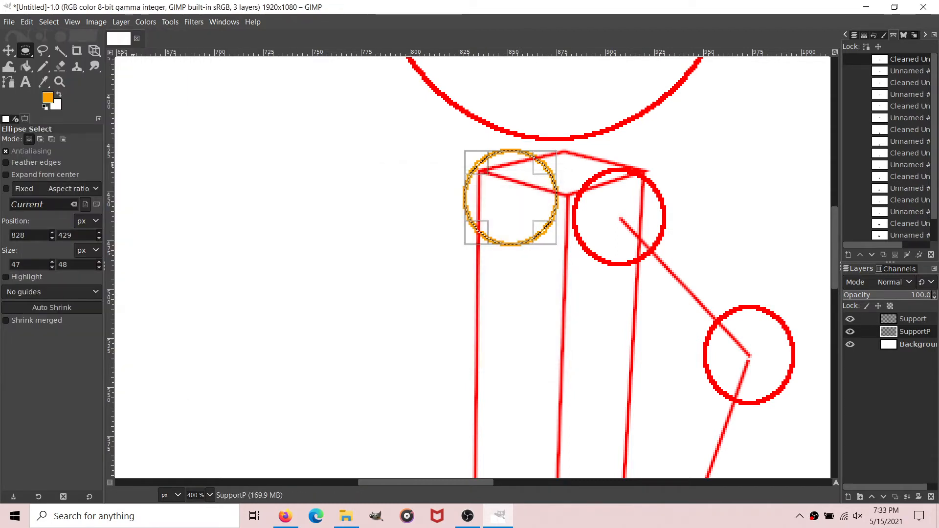
{"action": "left_click", "coordinate": [49, 22]}
{"action": "left_click", "coordinate": [57, 51]}
Step: Draw a straight path about 95 px long down-left from the orange shoulder circle's center for the other upper arm
{"action": "left_click", "coordinate": [9, 81]}
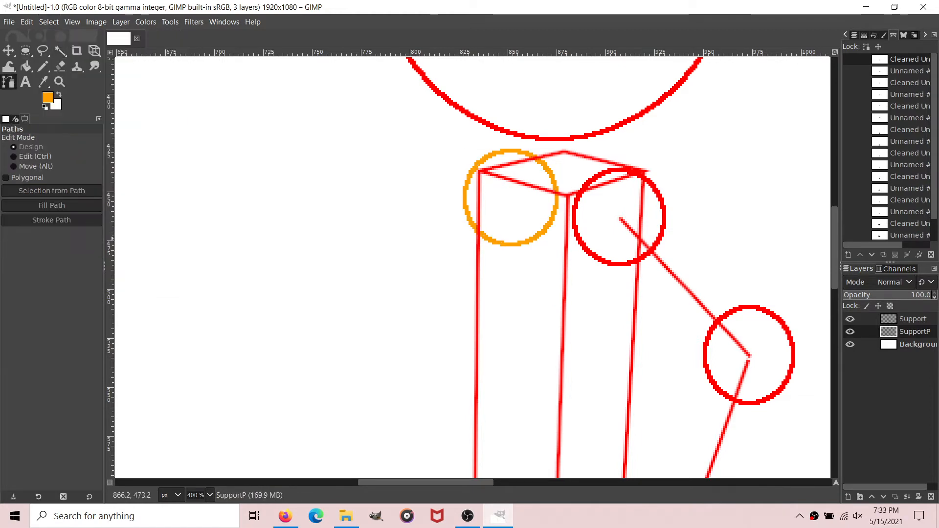
{"action": "left_click", "coordinate": [507, 195]}
{"action": "left_click", "coordinate": [433, 270]}
{"action": "left_click_drag", "start_coordinate": [433, 271], "coordinate": [351, 298]}
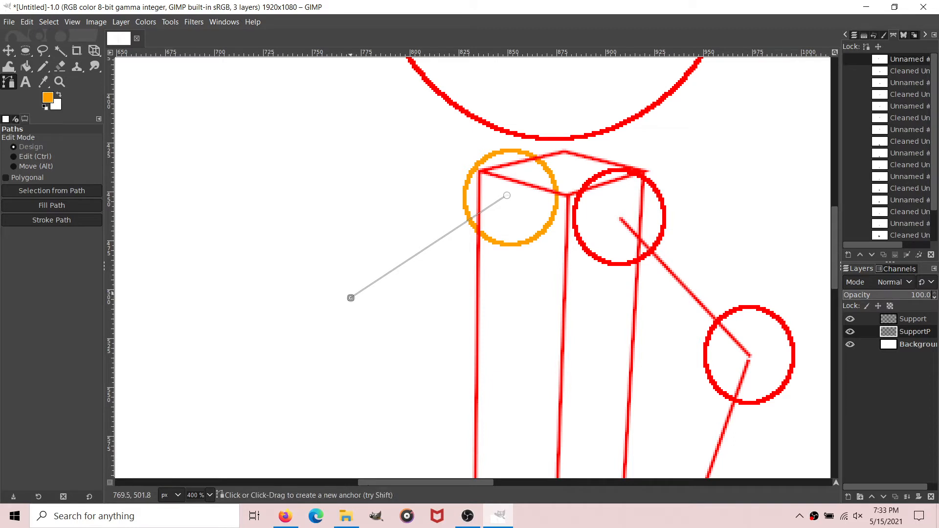
Step: Remove small tangents from the new upper arm path using size 2
{"action": "right_click", "coordinate": [907, 60]}
{"action": "mouse_move", "coordinate": [831, 380]}
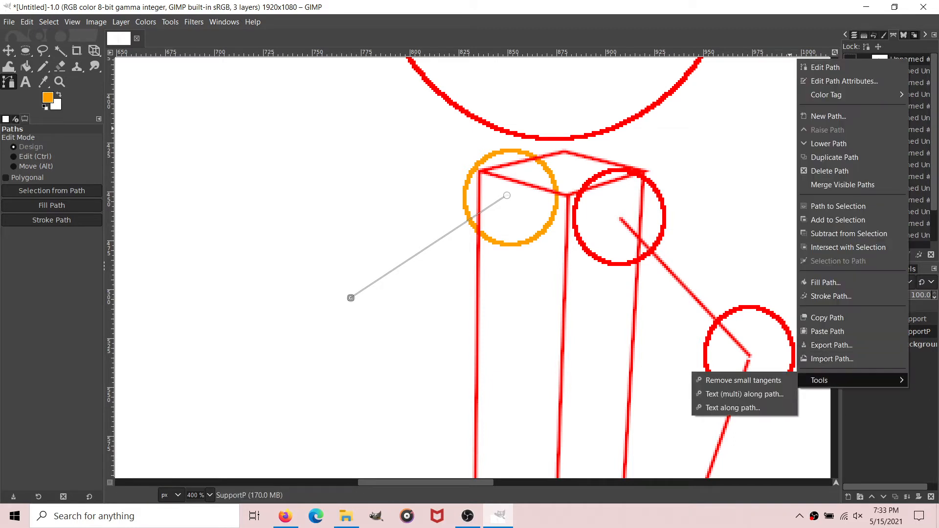
{"action": "left_click", "coordinate": [743, 380]}
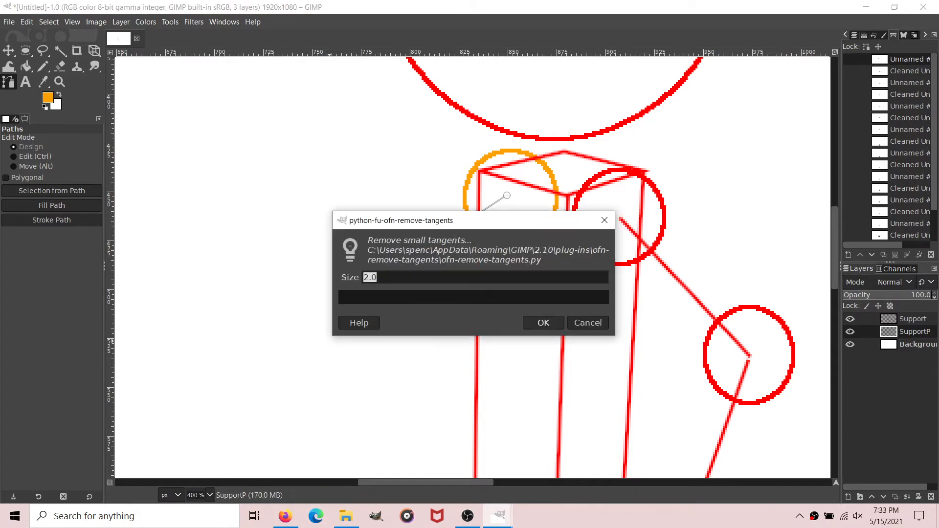
{"action": "left_click", "coordinate": [541, 320]}
Step: Stroke the cleaned upper arm path in orange with a solid 2 px line
{"action": "left_click", "coordinate": [51, 220]}
{"action": "left_click", "coordinate": [118, 319]}
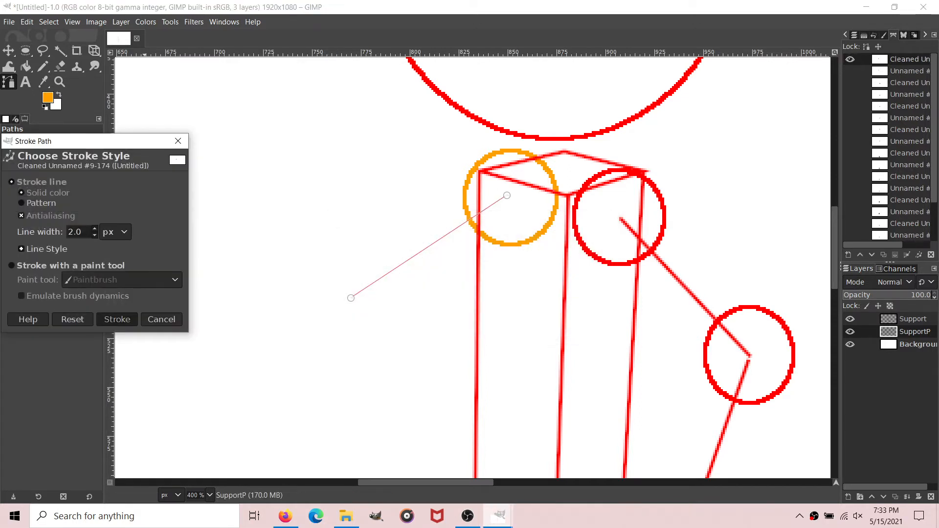
{"action": "left_click", "coordinate": [26, 67]}
{"action": "left_click", "coordinate": [9, 83]}
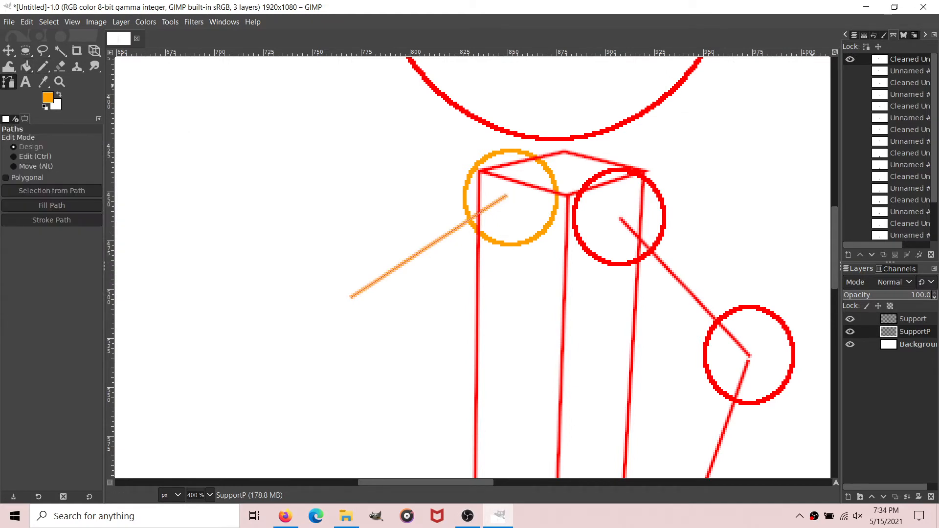
Step: Make an elliptical selection 45 by 49 px at position 747, 480, centered on the lower end of the orange upper arm for the elbow
{"action": "left_click", "coordinate": [26, 51]}
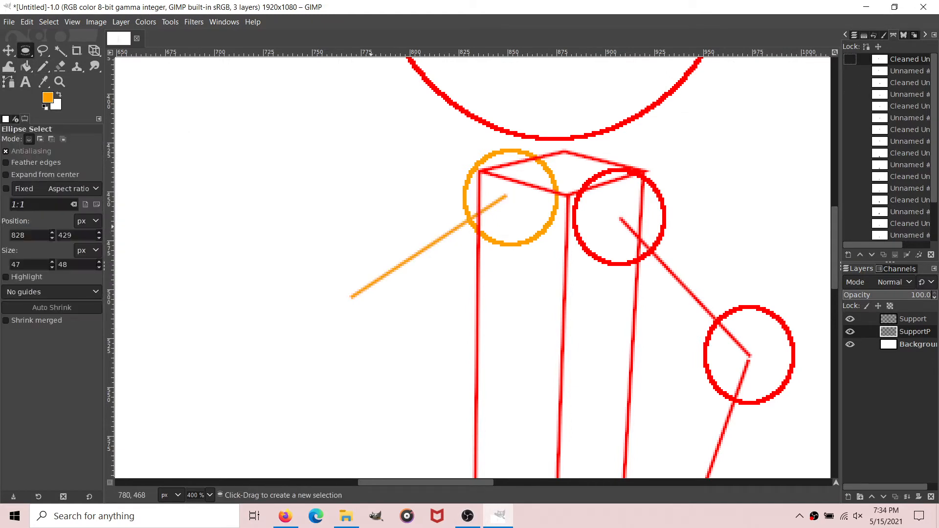
{"action": "left_click_drag", "start_coordinate": [314, 227], "coordinate": [402, 323]}
{"action": "left_click_drag", "start_coordinate": [358, 275], "coordinate": [350, 299]}
Step: Stroke the elbow selection in orange with a 2 px line and clear the selection
{"action": "left_click", "coordinate": [27, 21]}
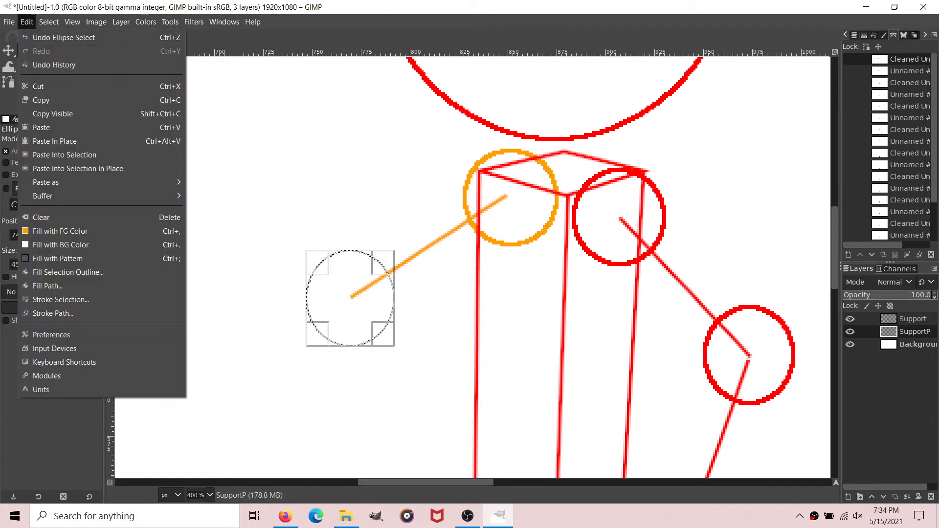
{"action": "left_click", "coordinate": [61, 299]}
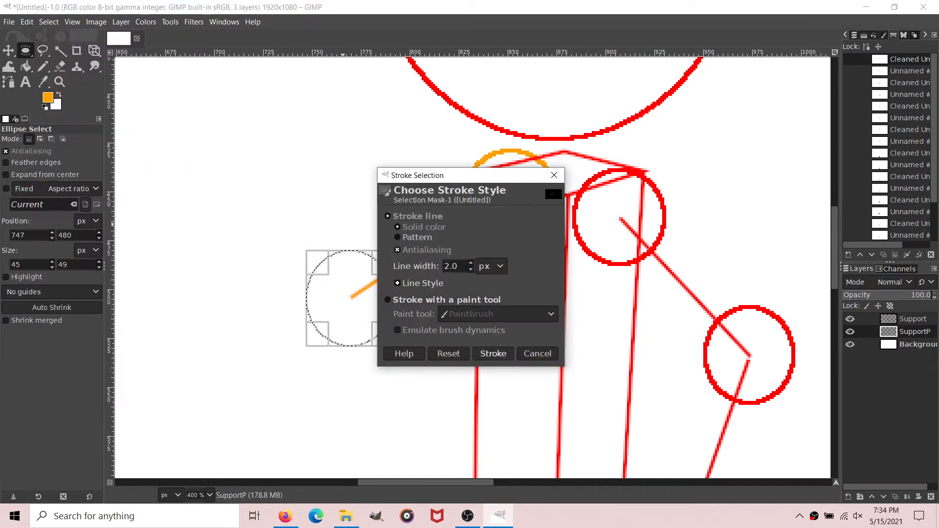
{"action": "left_click", "coordinate": [493, 354]}
{"action": "left_click", "coordinate": [49, 22]}
{"action": "left_click", "coordinate": [56, 51]}
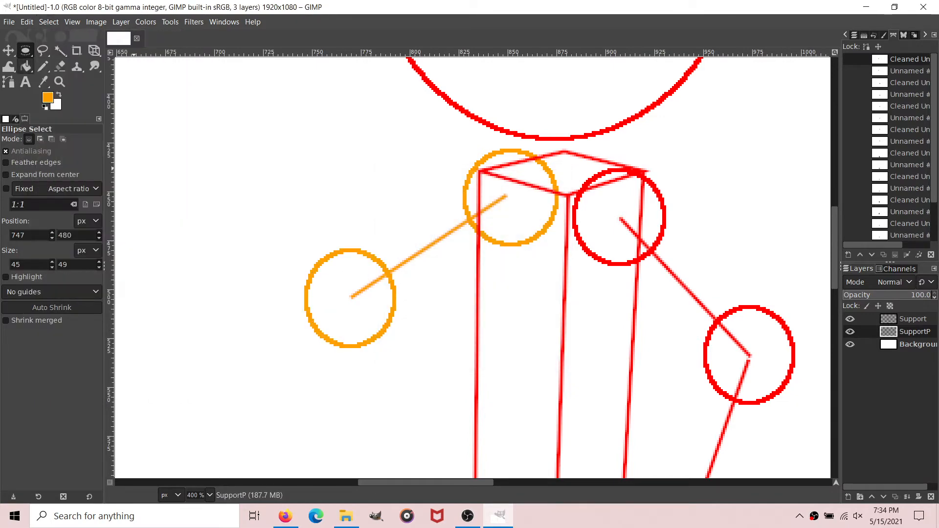
Step: Draw a straight path about 105 px long up-left from the orange elbow circle's center for the forearm
{"action": "left_click", "coordinate": [8, 81]}
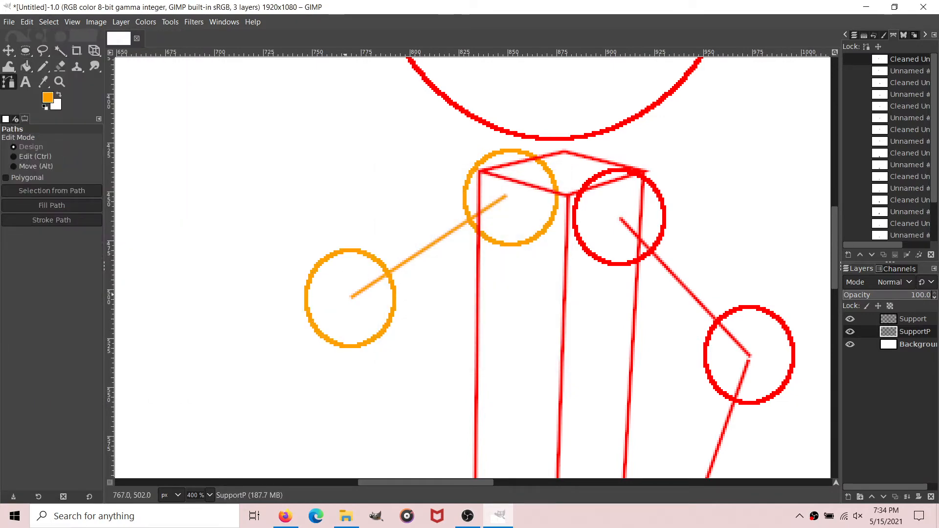
{"action": "left_click", "coordinate": [350, 296]}
{"action": "scroll", "coordinate": [350, 297], "scroll_direction": "left", "scroll_amount": 5}
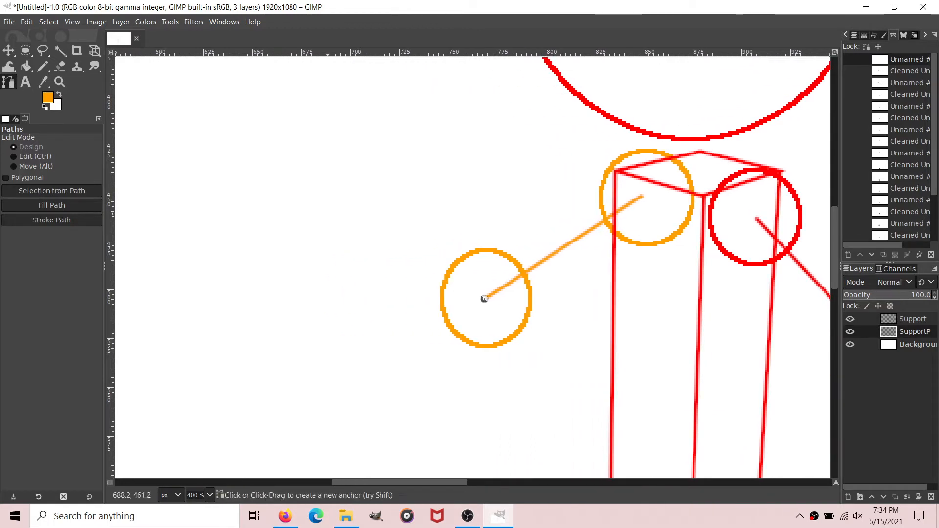
{"action": "left_click", "coordinate": [319, 173]}
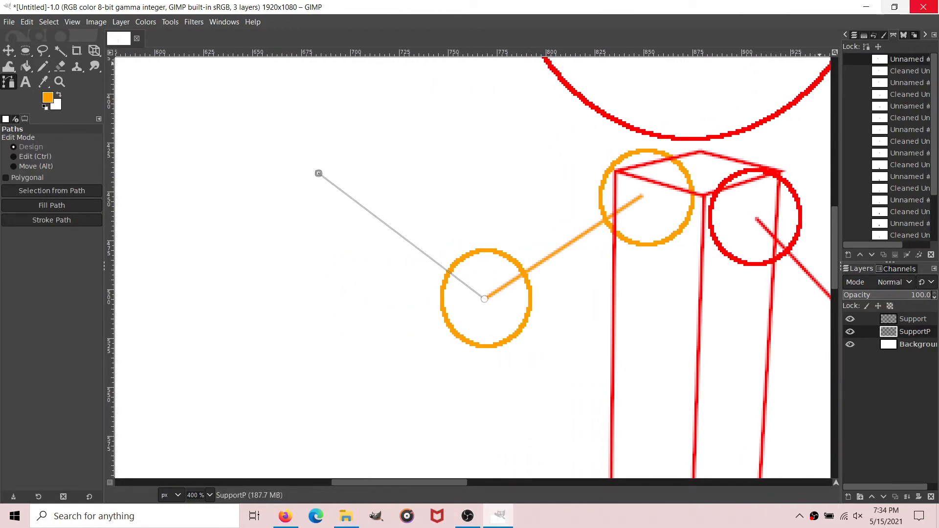
Step: Remove small tangents from the forearm path using size 2 and stroke it in orange with a 2 px line
{"action": "right_click", "coordinate": [905, 59]}
{"action": "mouse_move", "coordinate": [811, 379]}
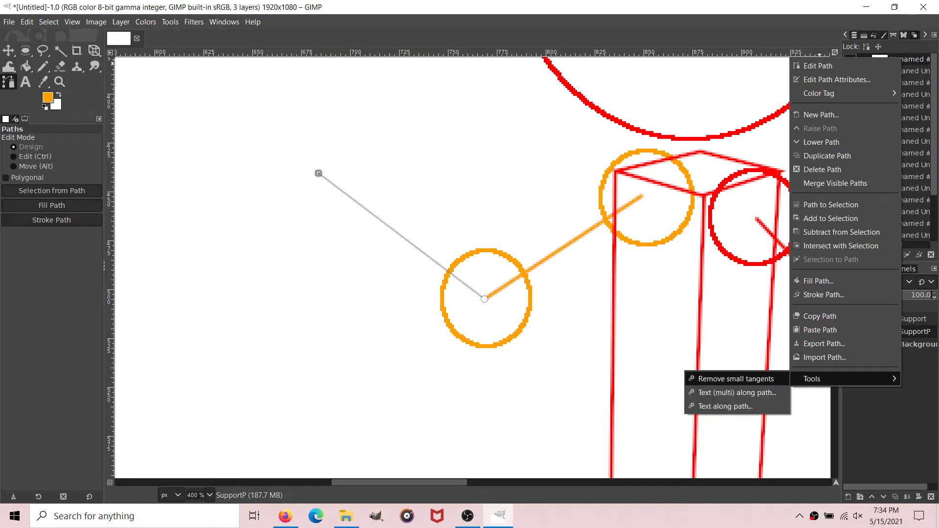
{"action": "left_click", "coordinate": [736, 378]}
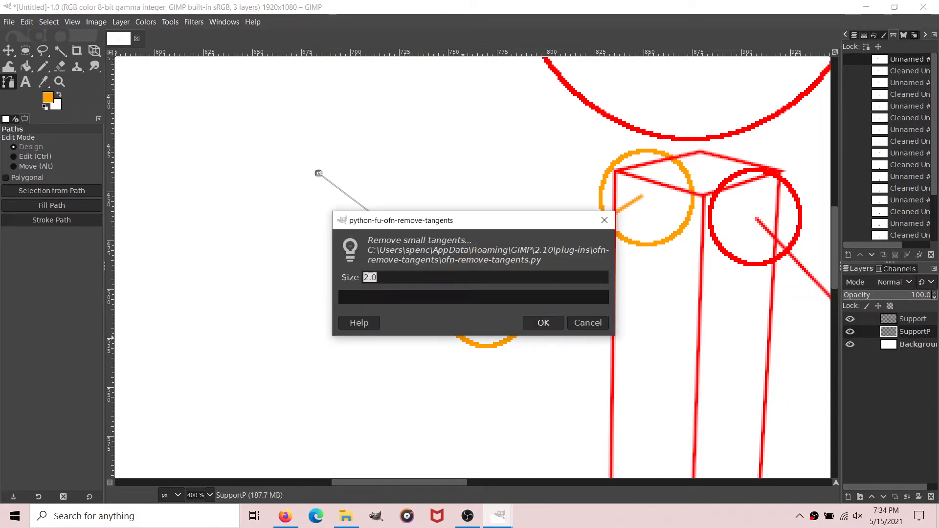
{"action": "left_click", "coordinate": [543, 322]}
{"action": "left_click", "coordinate": [52, 220]}
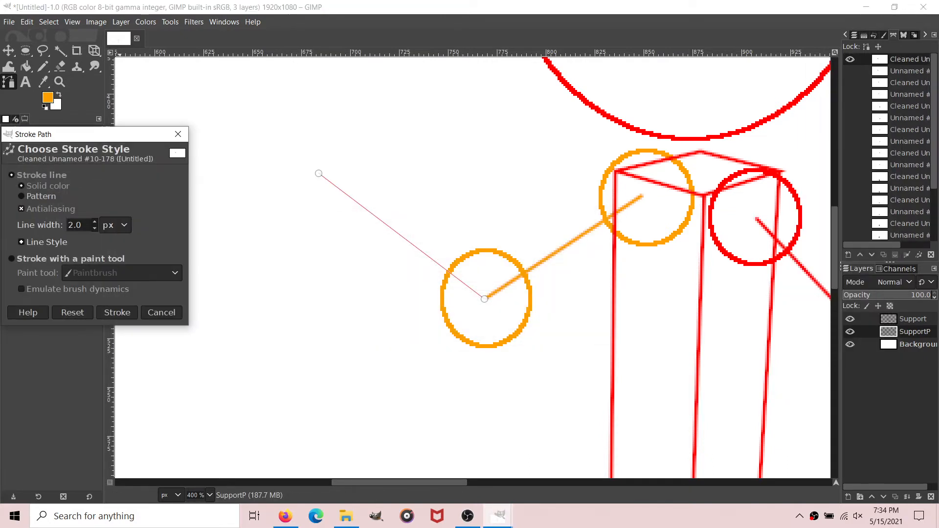
{"action": "left_click", "coordinate": [116, 313]}
{"action": "left_click", "coordinate": [26, 66]}
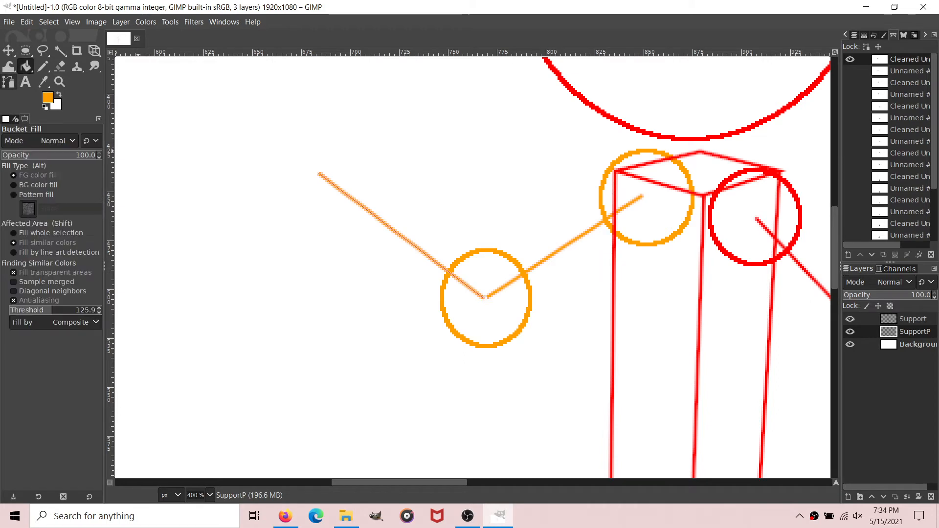
{"action": "key", "text": "b"}
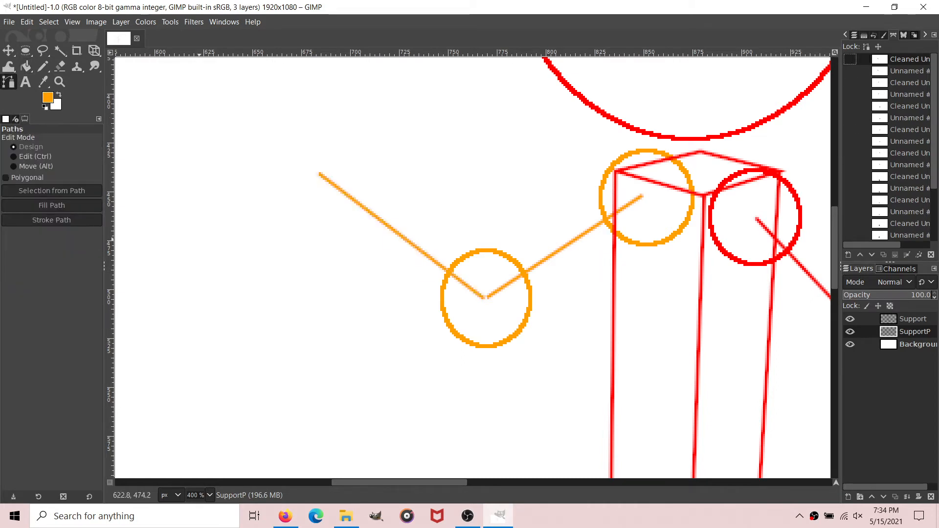
Step: Draw a closed four-sided path about 33 px wide and 55 px tall above the forearm's end as the hand box's front face
{"action": "scroll", "coordinate": [473, 268], "scroll_direction": "up", "scroll_amount": 3}
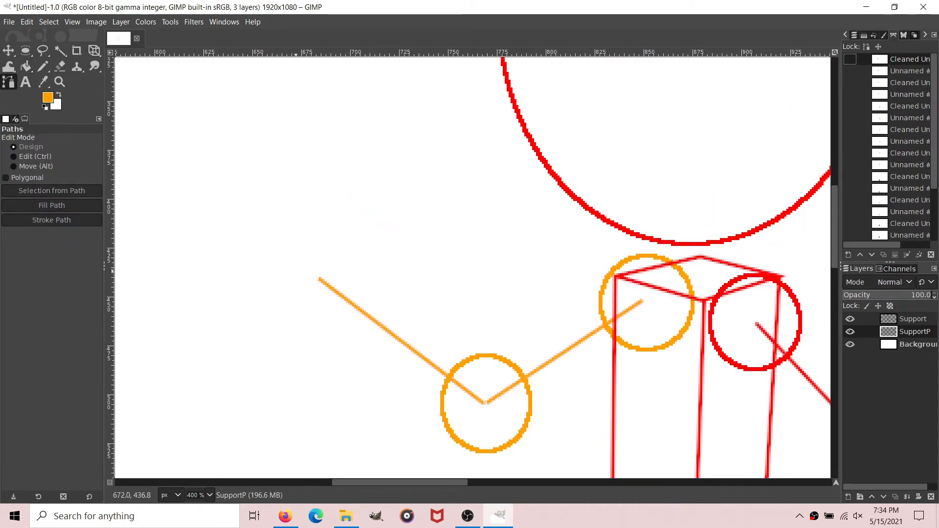
{"action": "left_click", "coordinate": [291, 275]}
{"action": "left_click_drag", "start_coordinate": [312, 272], "coordinate": [333, 274]}
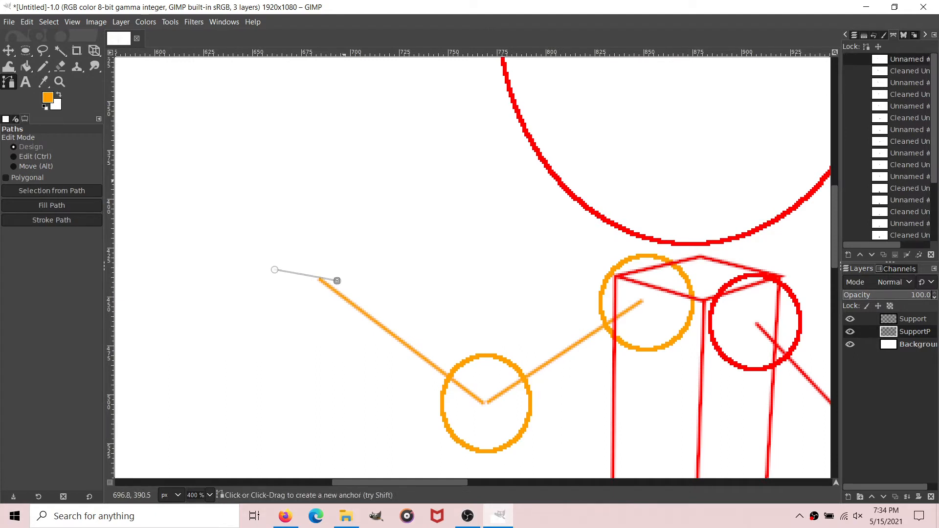
{"action": "left_click_drag", "start_coordinate": [345, 173], "coordinate": [341, 170]}
{"action": "left_click_drag", "start_coordinate": [286, 160], "coordinate": [275, 166]}
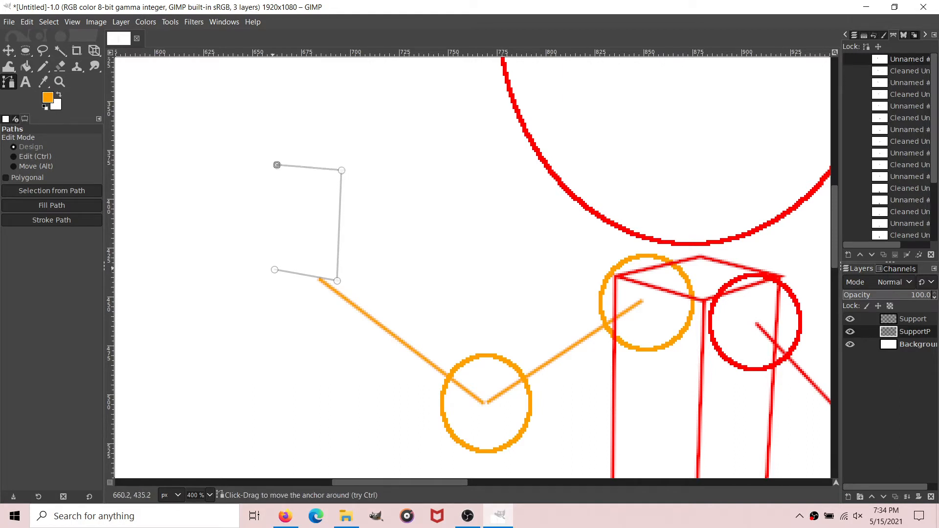
{"action": "left_click_drag", "start_coordinate": [274, 269], "coordinate": [275, 270]}
{"action": "left_click", "coordinate": [339, 280]}
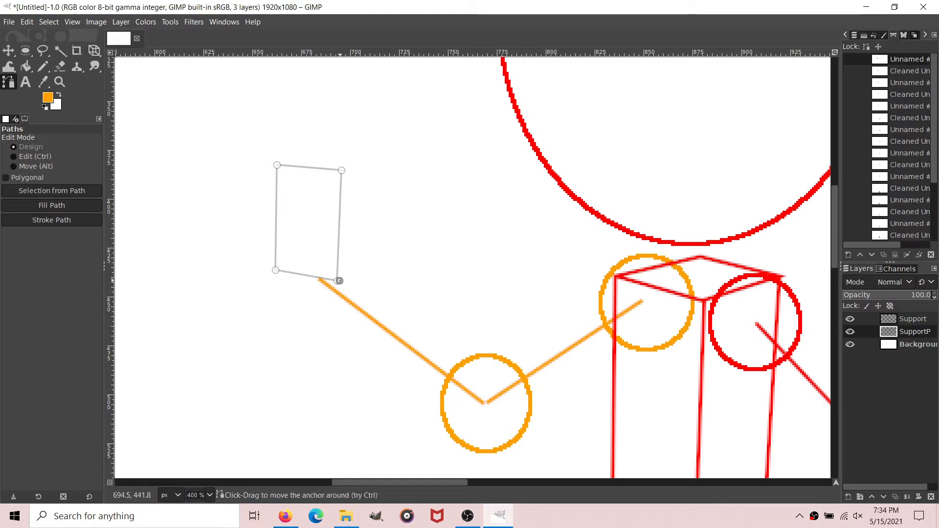
Step: Extend the path with a narrow side face and a shallow top face to complete the hand box
{"action": "left_click_drag", "start_coordinate": [337, 279], "coordinate": [358, 268]}
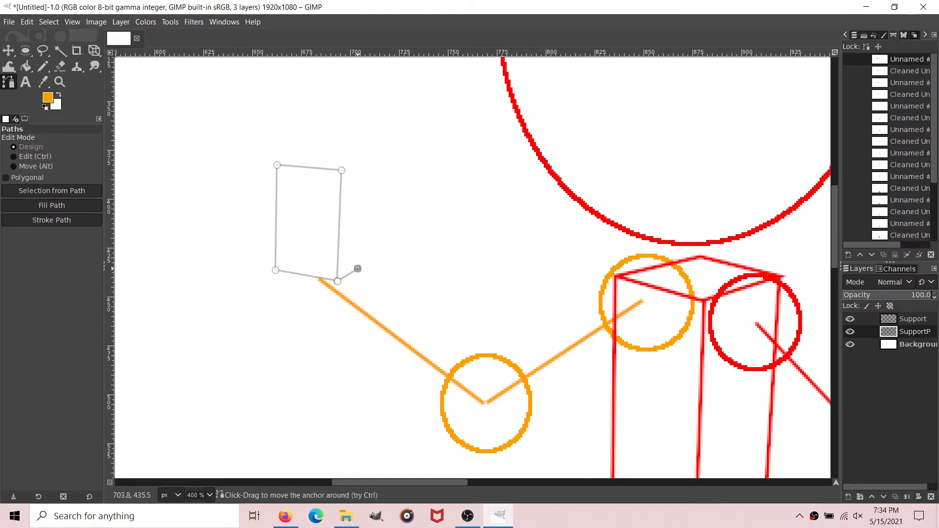
{"action": "left_click", "coordinate": [360, 163]}
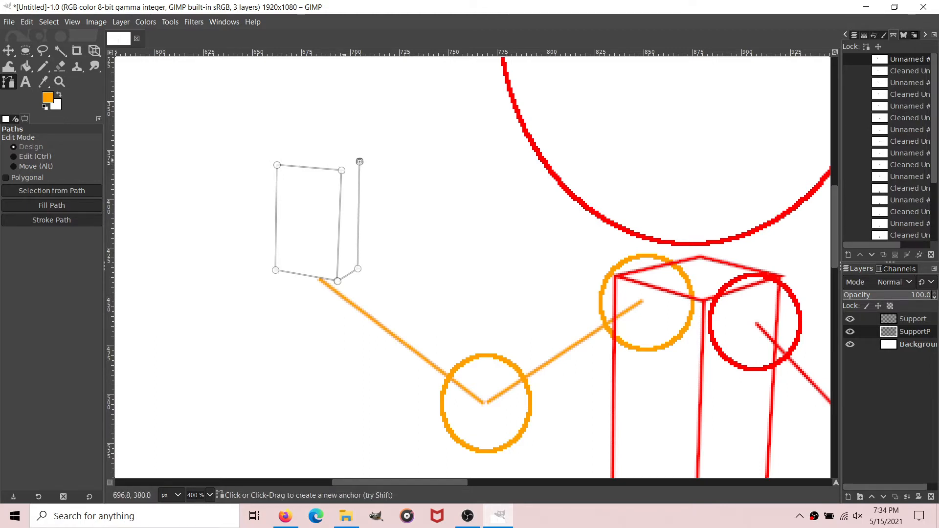
{"action": "left_click", "coordinate": [341, 170], "text": "ctrl"}
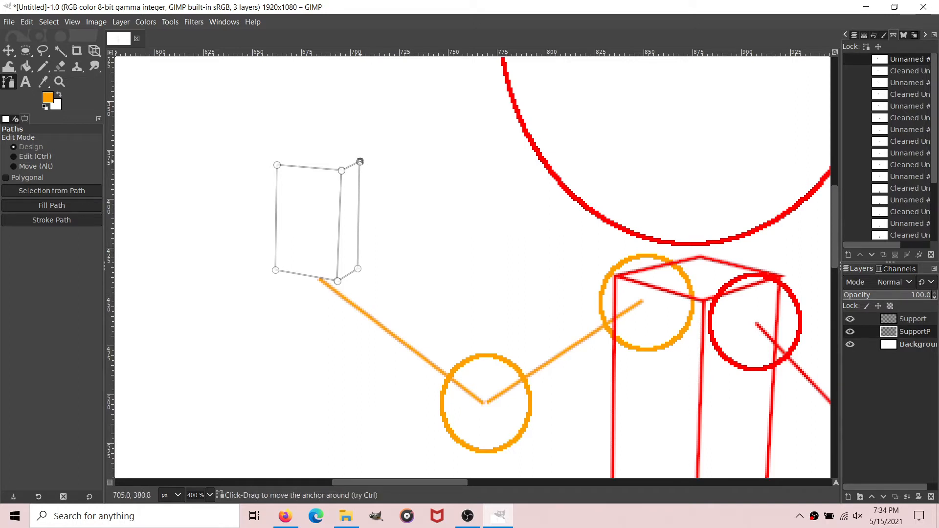
{"action": "left_click_drag", "start_coordinate": [286, 142], "coordinate": [294, 155]}
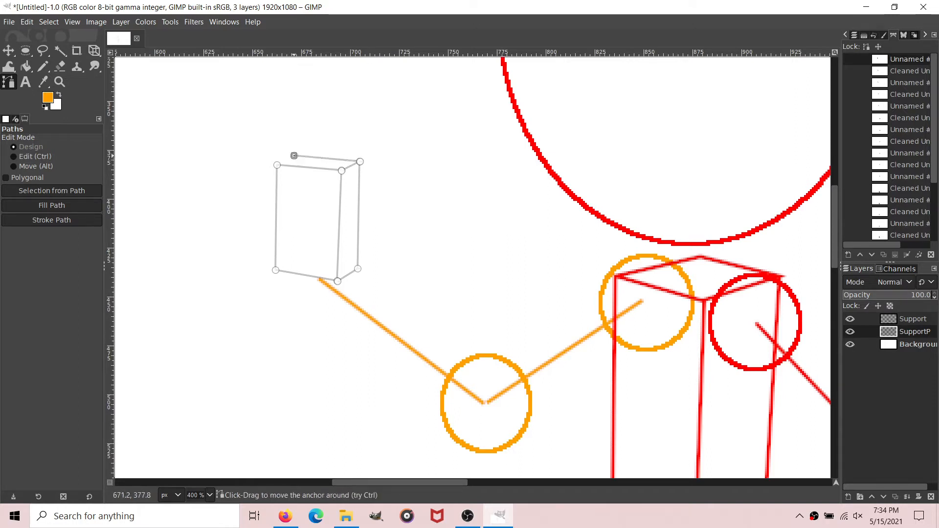
{"action": "left_click", "coordinate": [275, 164], "text": "ctrl"}
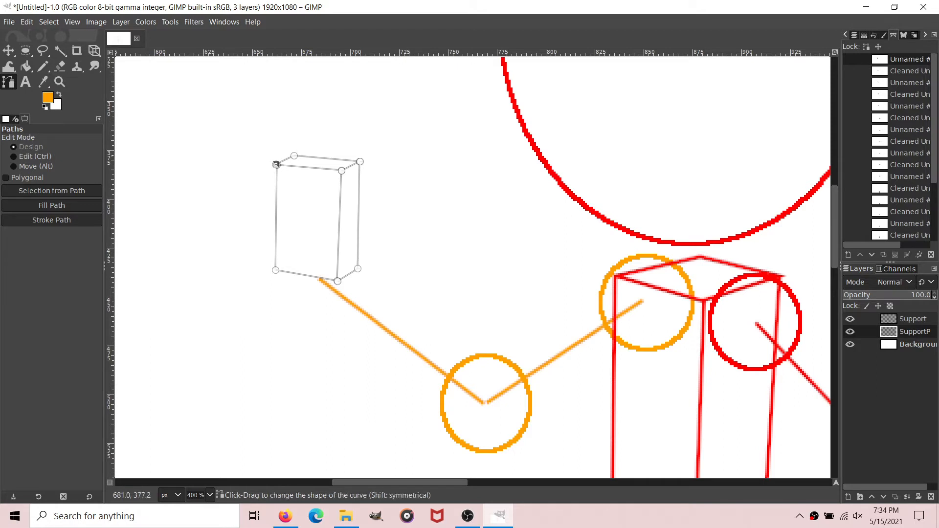
Step: Remove small tangents from the hand box path and stroke it in orange
{"action": "right_click", "coordinate": [911, 60]}
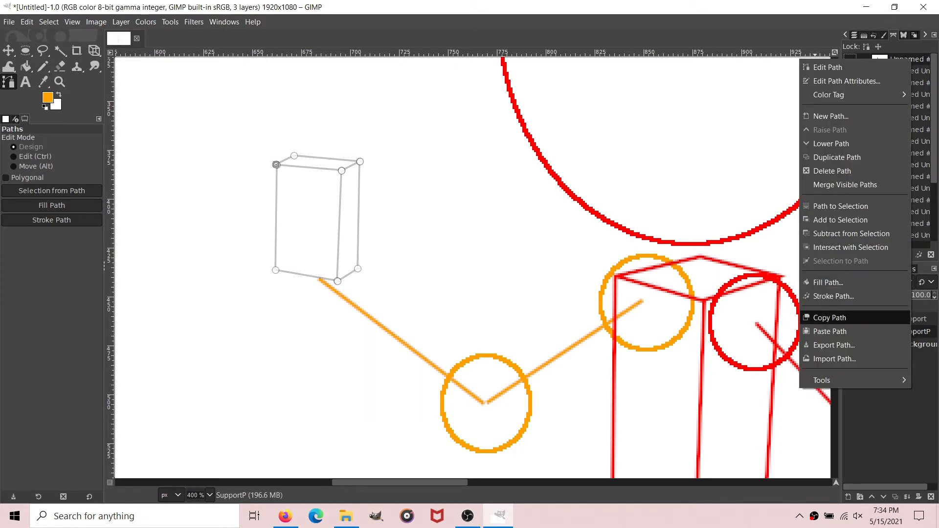
{"action": "mouse_move", "coordinate": [831, 380]}
{"action": "left_click", "coordinate": [789, 378]}
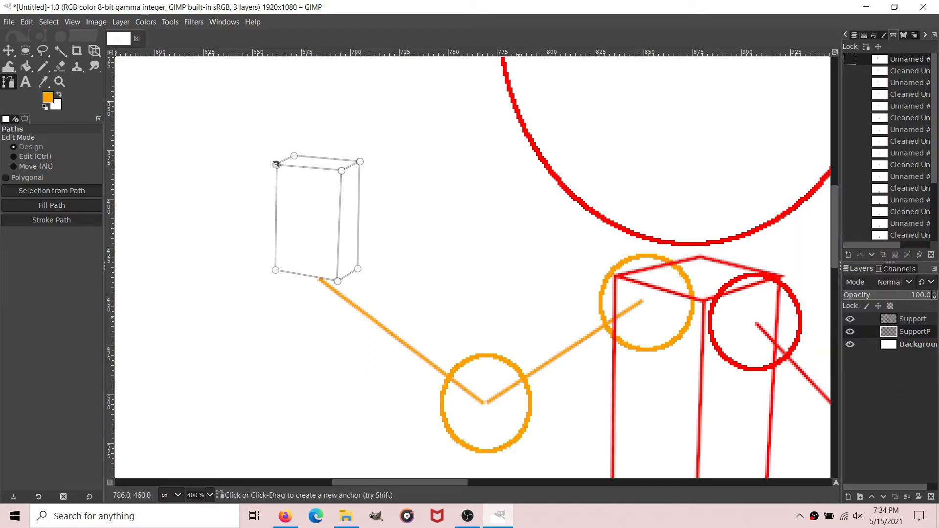
{"action": "left_click", "coordinate": [542, 323]}
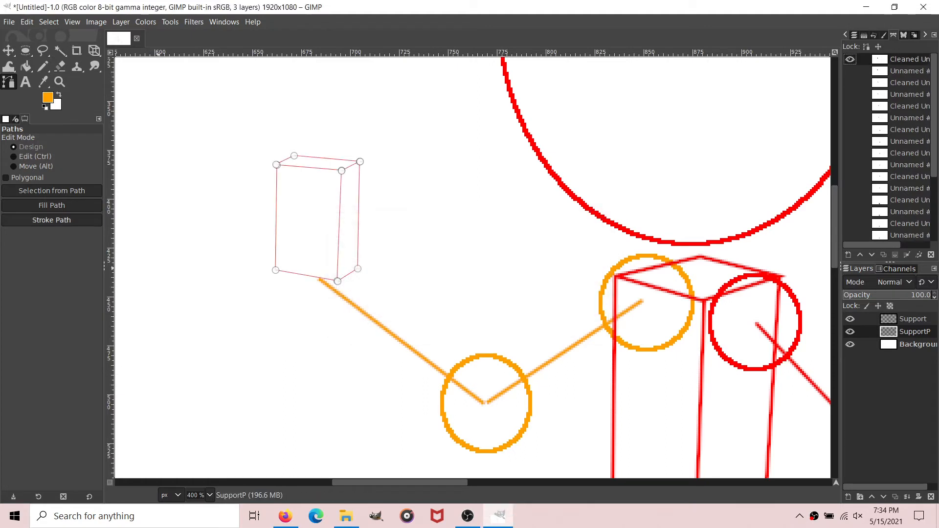
{"action": "left_click", "coordinate": [51, 220]}
{"action": "left_click", "coordinate": [116, 313]}
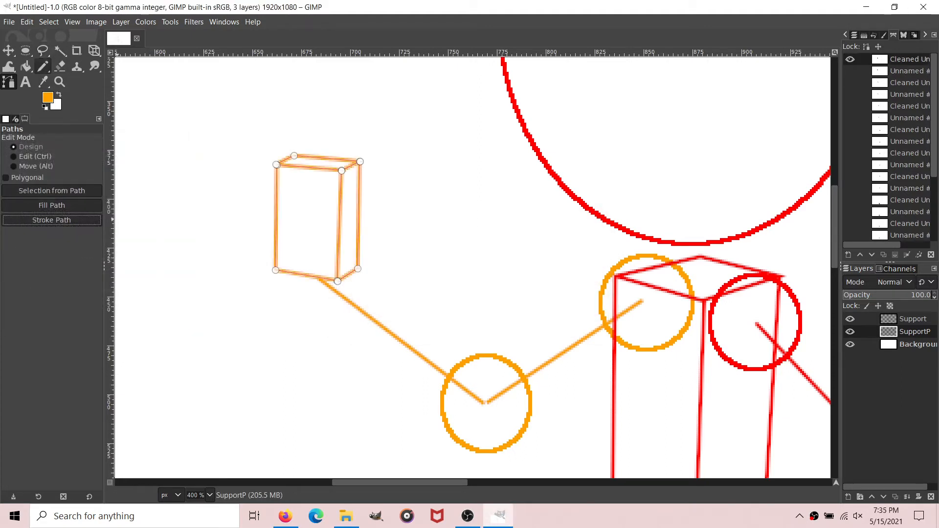
Step: Hide the hand box path and sketch a thumb and four curled fingers in orange with the Pencil at size 1
{"action": "left_click", "coordinate": [43, 66]}
{"action": "left_click", "coordinate": [849, 60]}
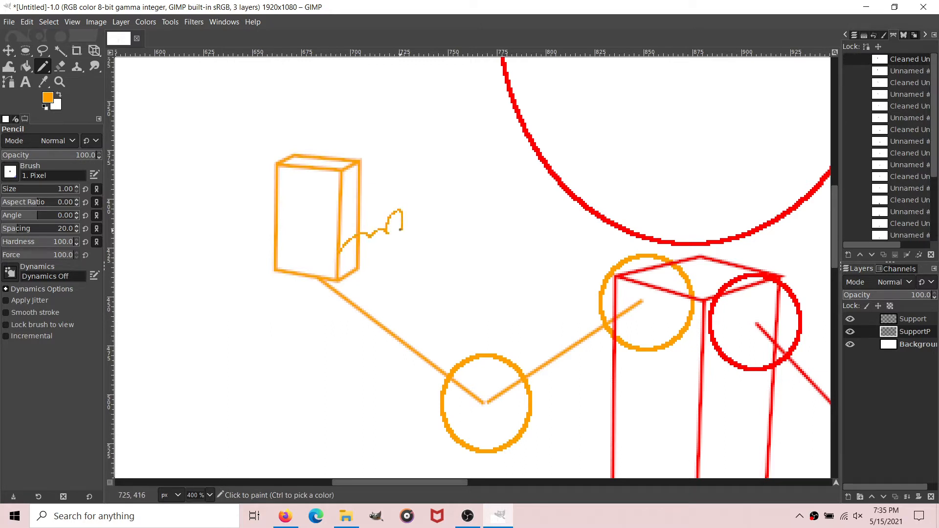
{"action": "scroll", "coordinate": [355, 273], "scroll_direction": "up", "scroll_amount": 5}
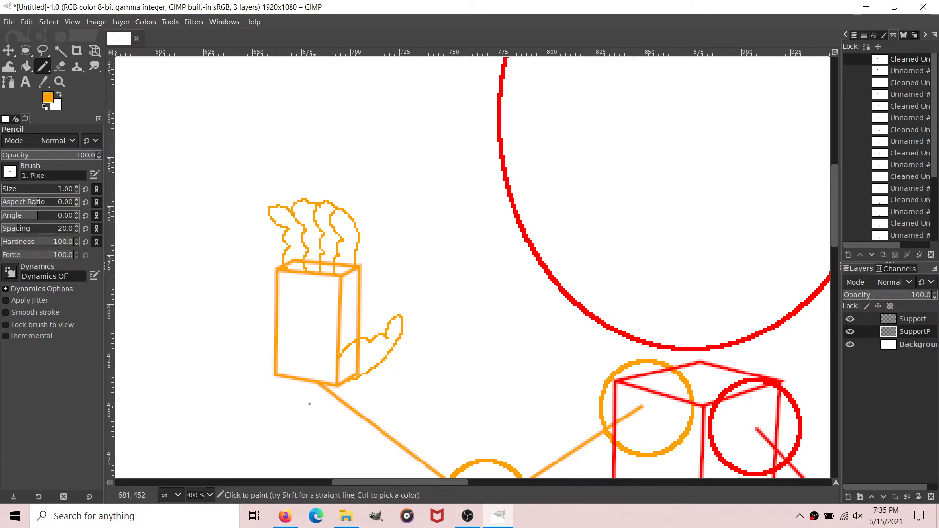
Step: Make an elliptical selection 55 by 59 px at position 797, 662 over the pelvis box's inner notch corner for the far hip
{"action": "scroll", "coordinate": [309, 404], "scroll_direction": "down", "scroll_amount": 15}
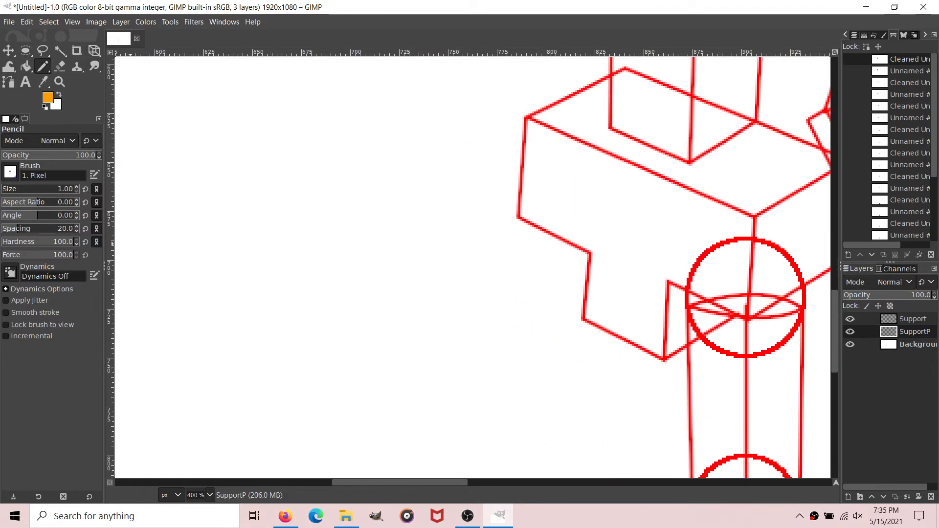
{"action": "key", "text": "e"}
{"action": "left_click_drag", "start_coordinate": [562, 197], "coordinate": [669, 313]}
{"action": "left_click_drag", "start_coordinate": [632, 274], "coordinate": [615, 262]}
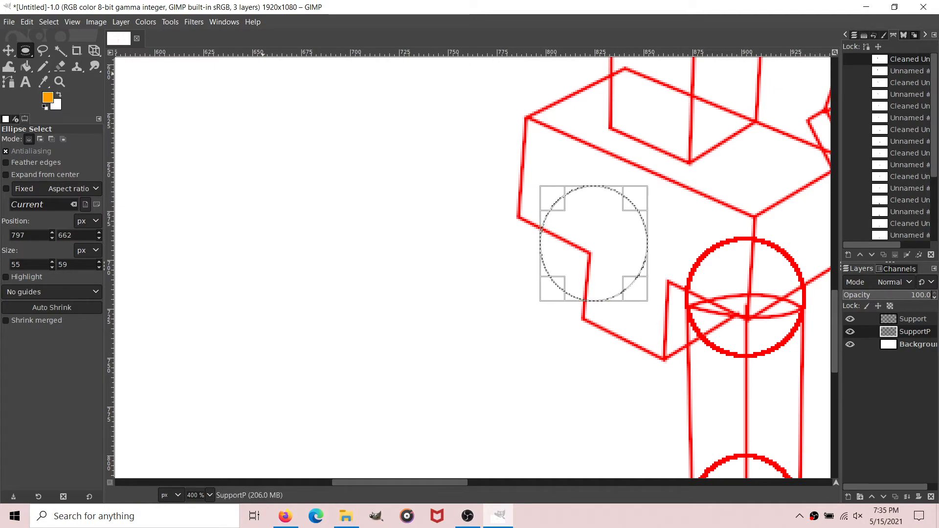
Step: Stroke the far hip selection in orange and clear the selection
{"action": "left_click", "coordinate": [27, 22]}
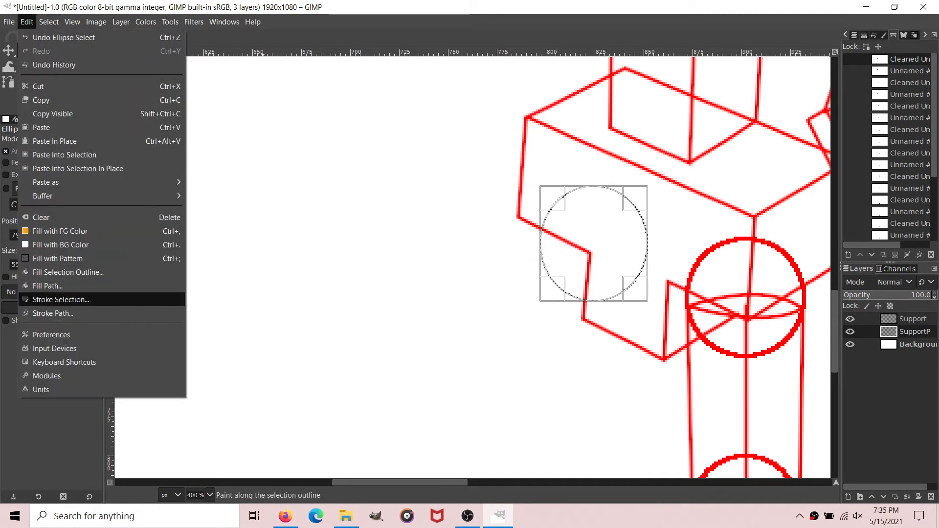
{"action": "left_click", "coordinate": [61, 299]}
{"action": "left_click", "coordinate": [493, 353]}
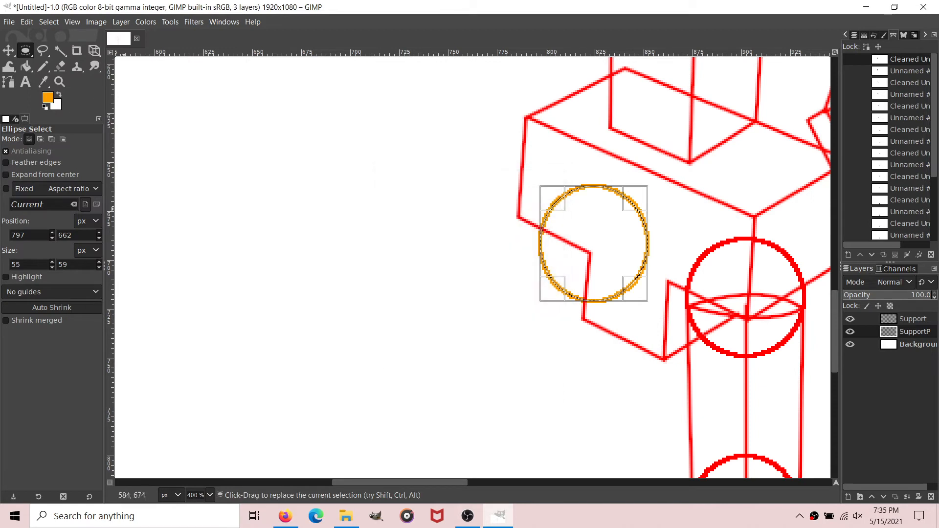
{"action": "left_click", "coordinate": [49, 22]}
{"action": "left_click", "coordinate": [58, 50]}
Step: Draw a straight path from the centre of the orange far hip circle down to the far knee for the thigh
{"action": "left_click", "coordinate": [8, 81]}
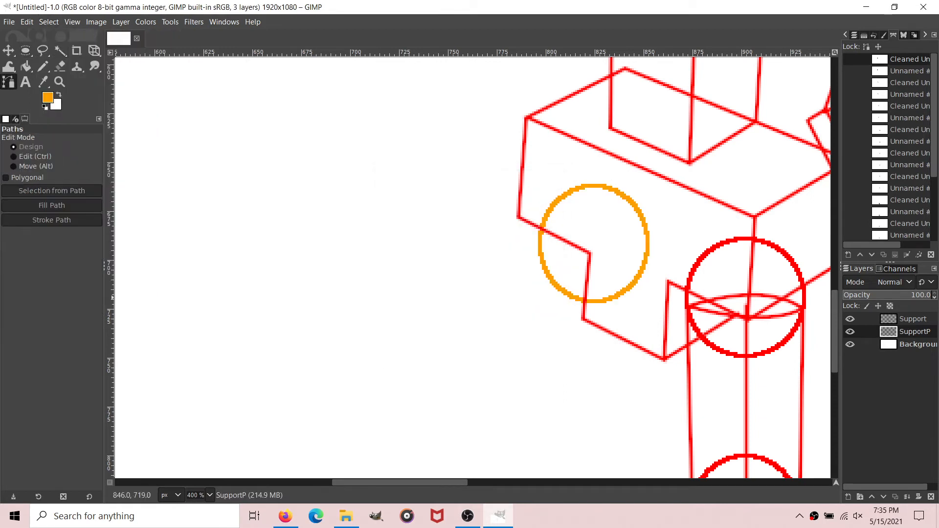
{"action": "left_click", "coordinate": [592, 248]}
{"action": "scroll", "coordinate": [592, 249], "scroll_direction": "down", "scroll_amount": 3}
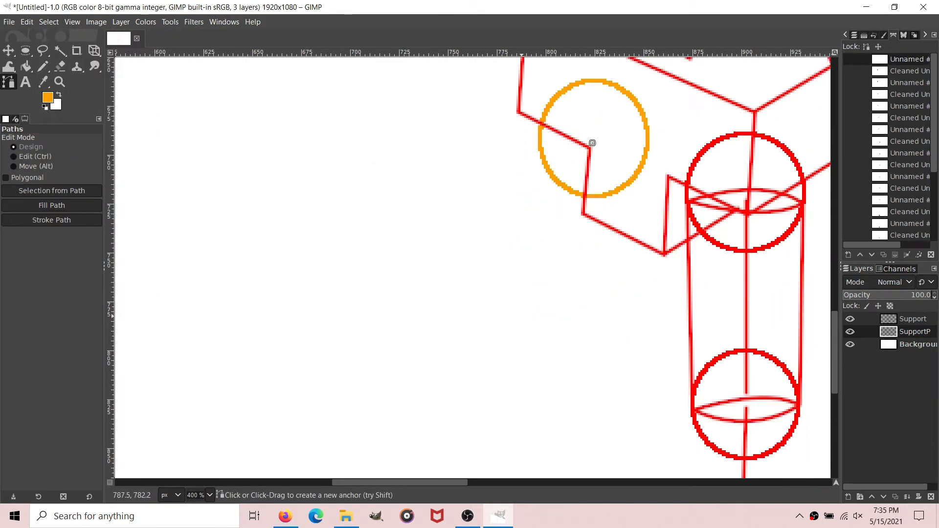
{"action": "mouse_move", "coordinate": [533, 333]}
{"action": "left_mouse_down"}
{"action": "mouse_move", "coordinate": [538, 342]}
{"action": "mouse_move", "coordinate": [539, 332]}
{"action": "left_mouse_up"}
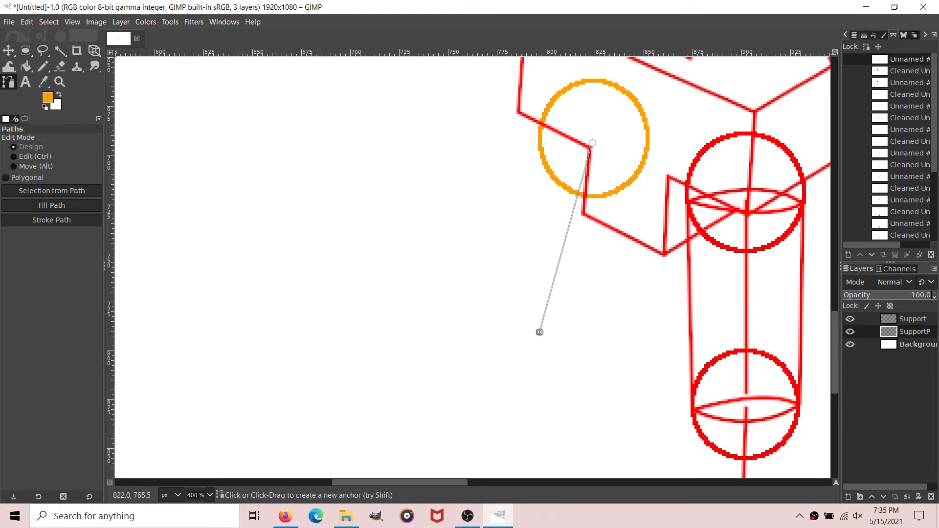
Step: Remove small tangents of size 2.0 from the far thigh path and stroke it in orange with a 2 px solid line
{"action": "right_click", "coordinate": [897, 59]}
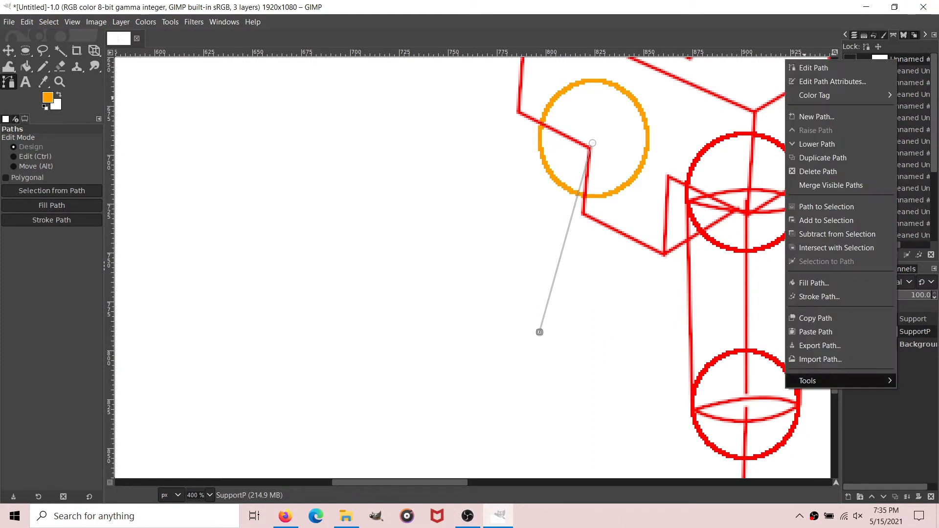
{"action": "mouse_move", "coordinate": [826, 380]}
{"action": "left_click", "coordinate": [739, 381]}
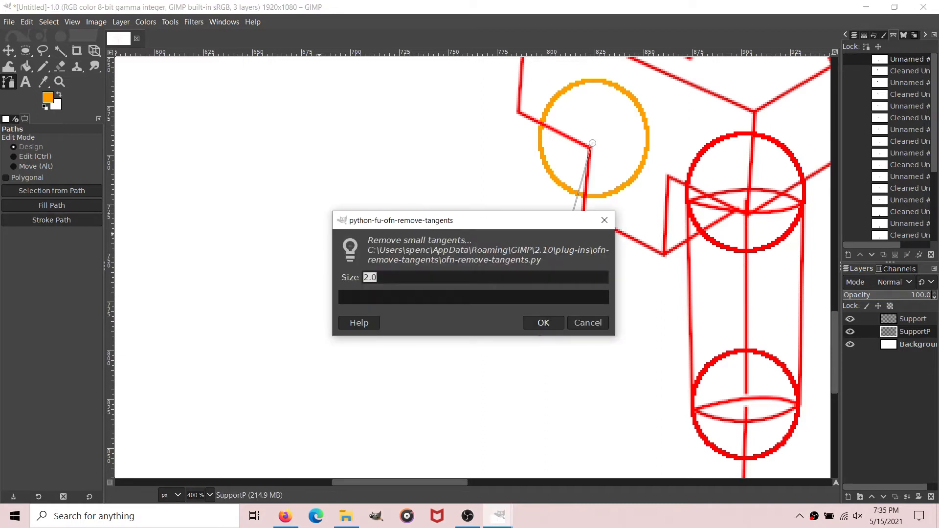
{"action": "key", "text": "Return"}
{"action": "left_click", "coordinate": [52, 219]}
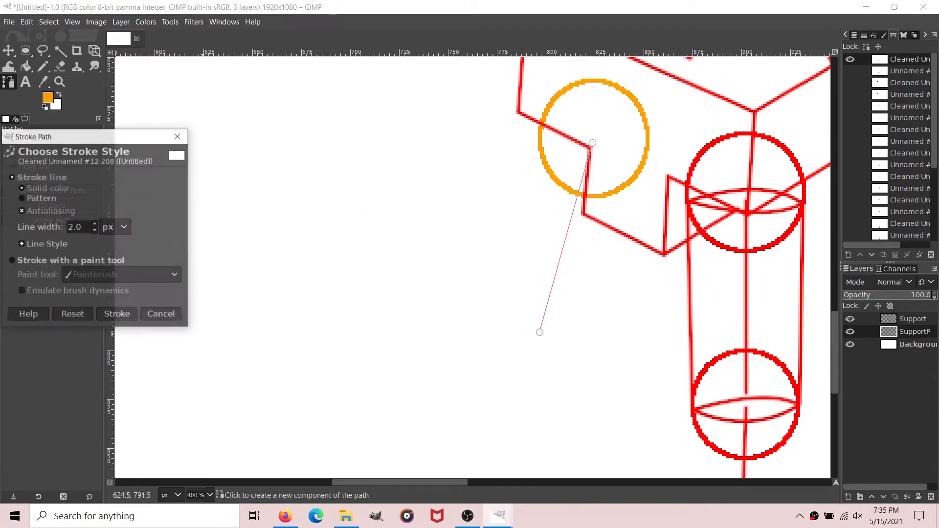
{"action": "left_click", "coordinate": [117, 314]}
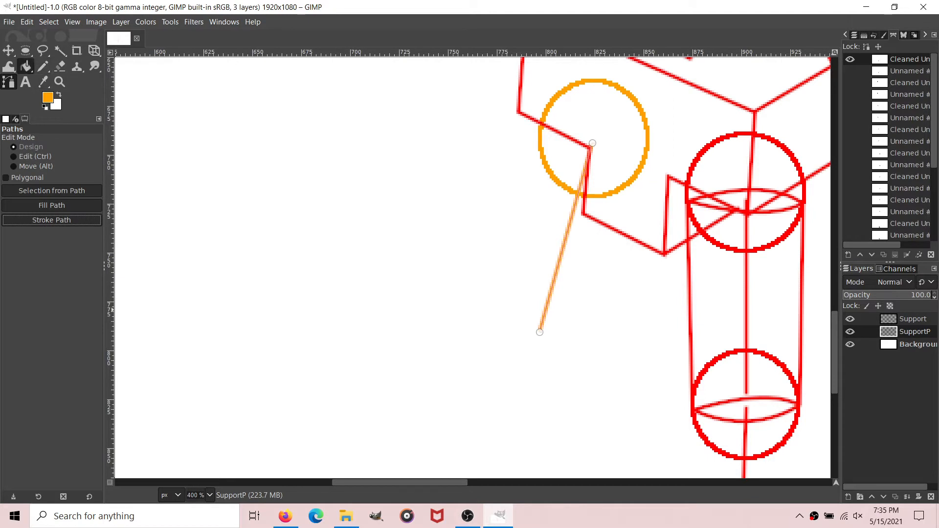
{"action": "left_click", "coordinate": [25, 67]}
{"action": "left_click", "coordinate": [8, 82]}
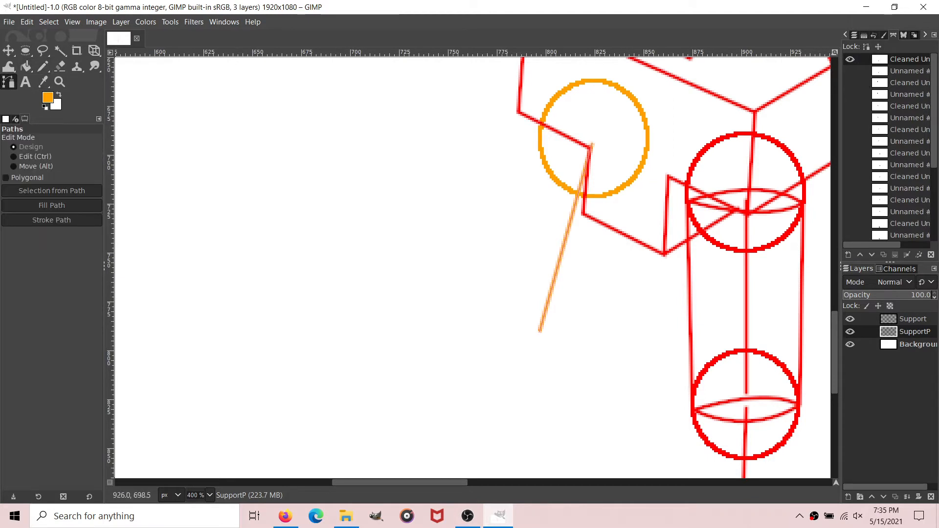
Step: Make an elliptical selection 48 by 53 px at position 773, 764 centred on the lower end of the far thigh line
{"action": "scroll", "coordinate": [472, 264], "scroll_direction": "right", "scroll_amount": 5}
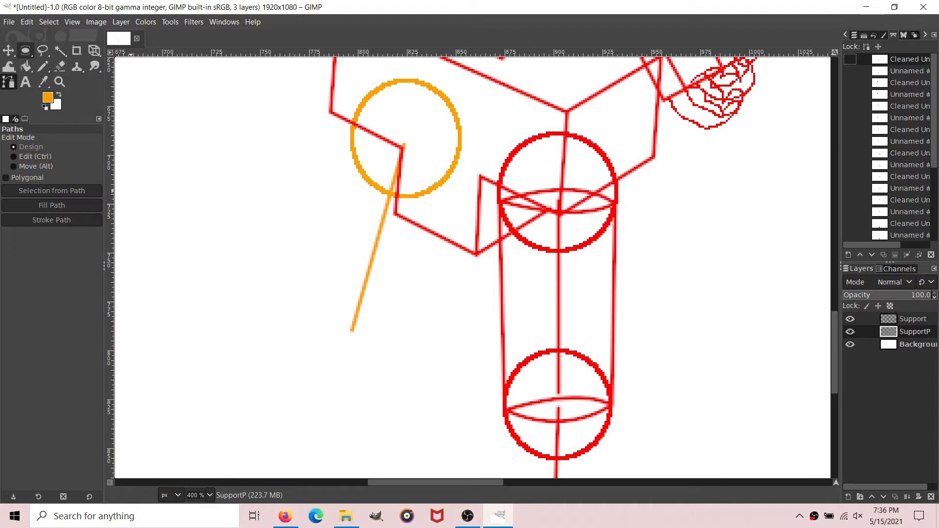
{"action": "key", "text": "e"}
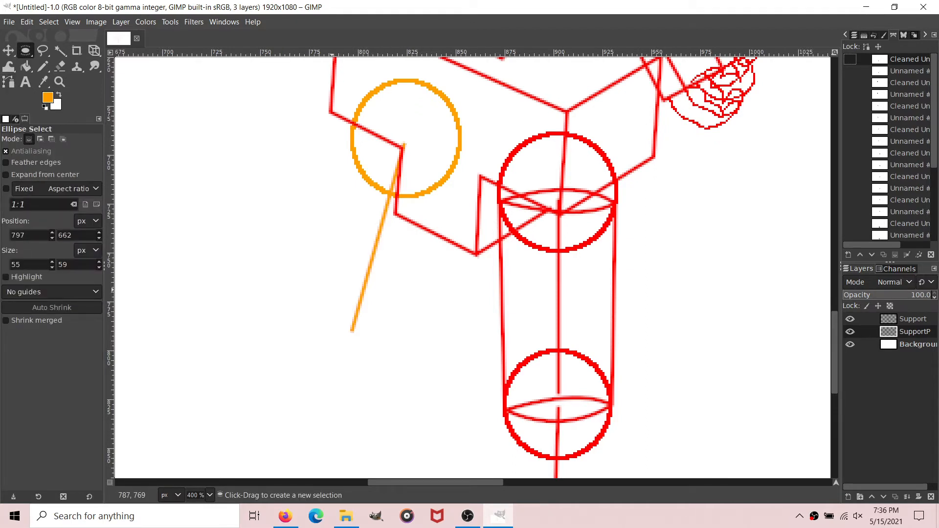
{"action": "left_click_drag", "start_coordinate": [333, 290], "coordinate": [416, 384]}
{"action": "left_click_drag", "start_coordinate": [374, 337], "coordinate": [350, 331]}
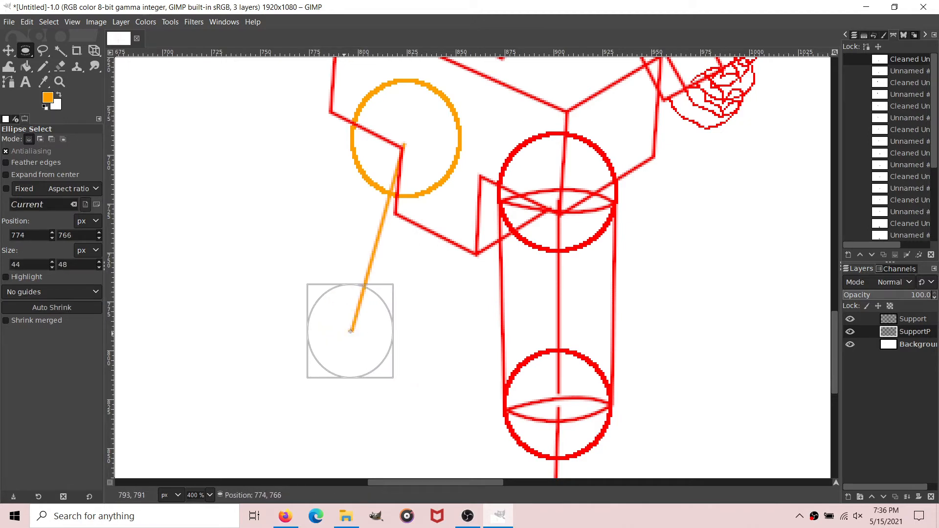
{"action": "left_click_drag", "start_coordinate": [392, 376], "coordinate": [401, 388]}
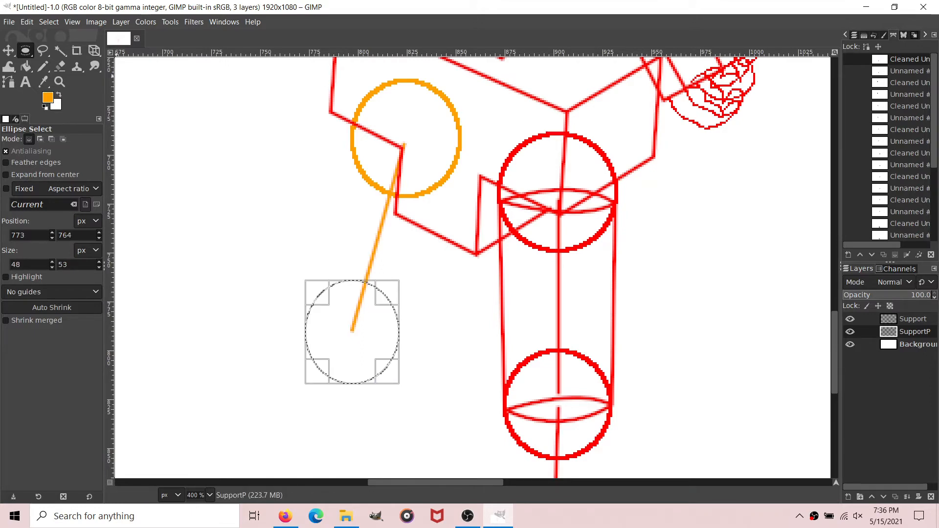
Step: Stroke the far knee selection in orange with a 2 px solid line and clear the selection
{"action": "left_click", "coordinate": [27, 22]}
{"action": "left_click", "coordinate": [61, 299]}
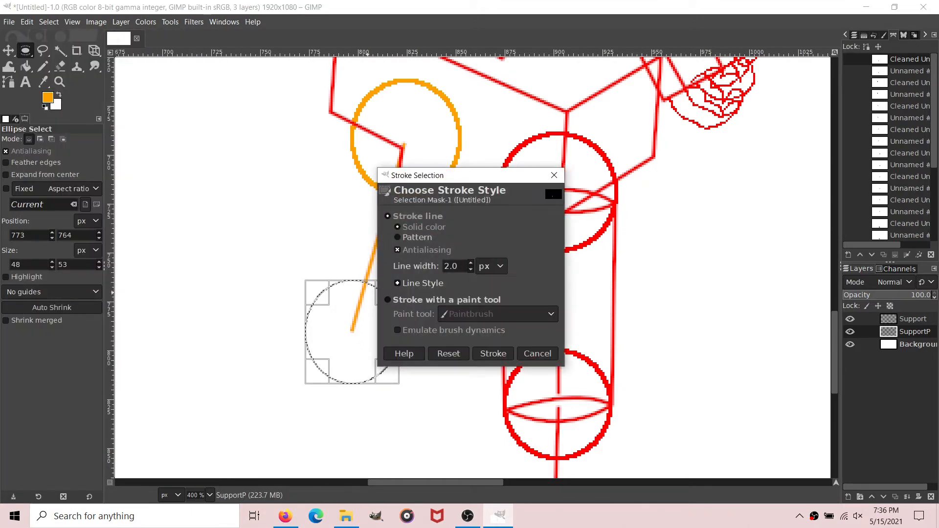
{"action": "left_click", "coordinate": [493, 354]}
{"action": "left_click", "coordinate": [48, 22]}
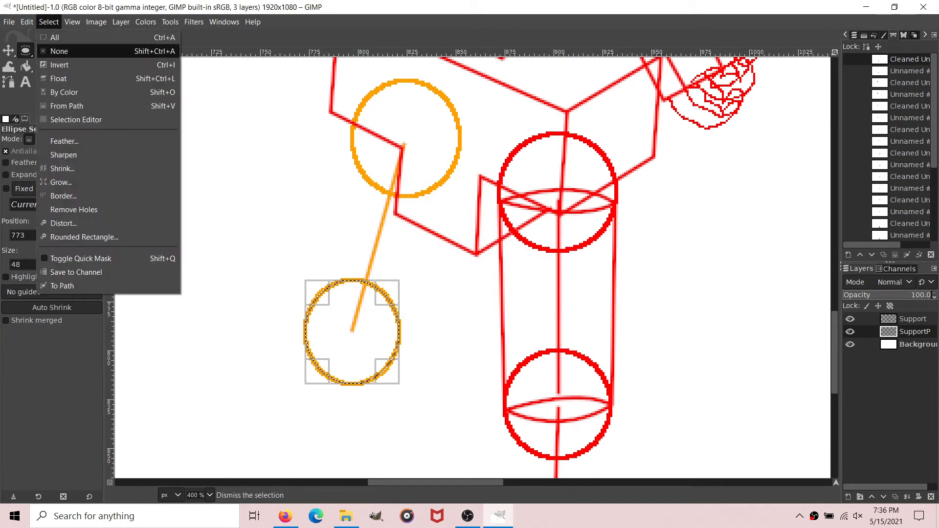
{"action": "left_click", "coordinate": [56, 51]}
Step: Draw a straight path from the centre of the far knee circle down to the ankle for the far shin
{"action": "key", "text": "b"}
{"action": "left_click", "coordinate": [350, 334]}
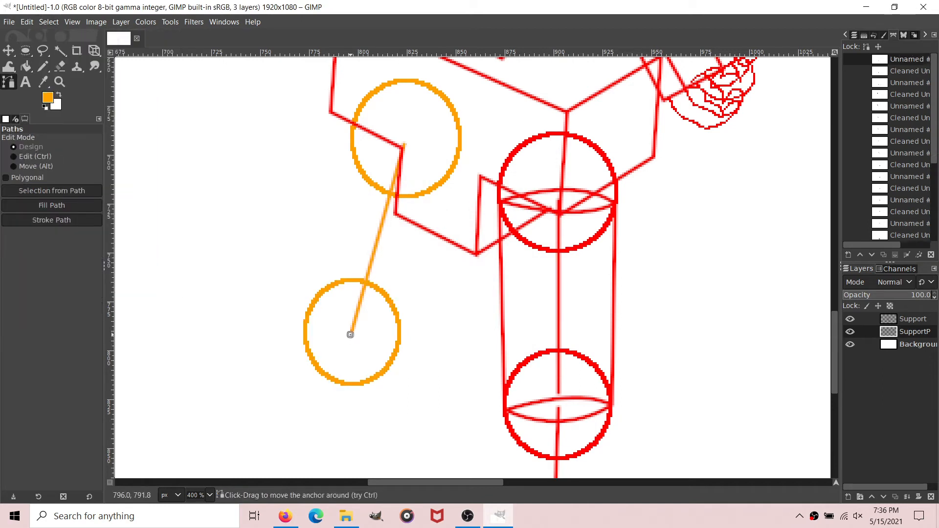
{"action": "scroll", "coordinate": [350, 293], "scroll_direction": "down", "scroll_amount": 5}
{"action": "left_click_drag", "start_coordinate": [306, 262], "coordinate": [304, 339]}
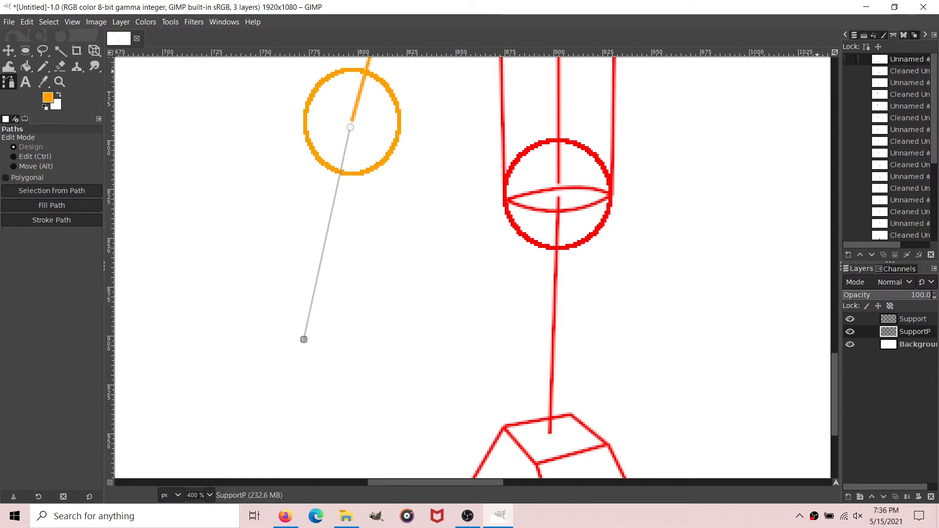
Step: Remove small tangents from the far shin path and stroke it in orange
{"action": "right_click", "coordinate": [914, 60]}
{"action": "mouse_move", "coordinate": [863, 384]}
{"action": "left_click", "coordinate": [748, 383]}
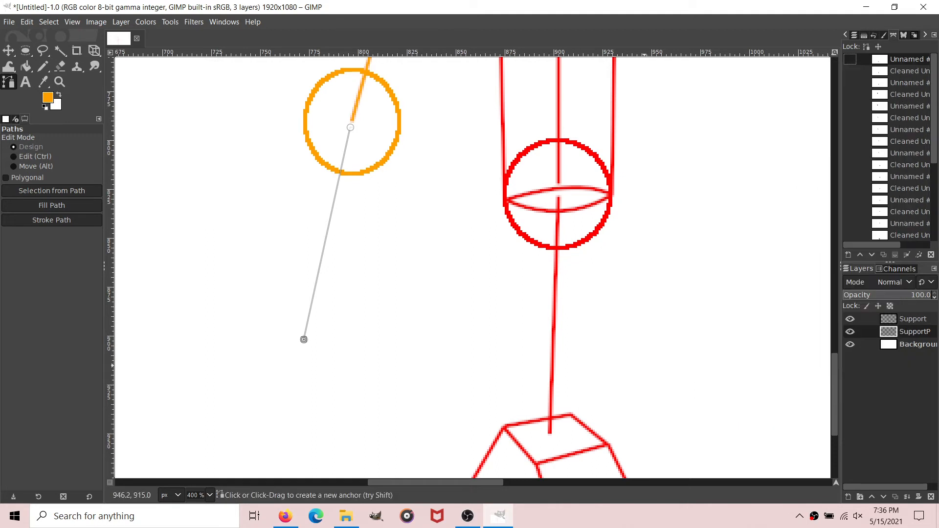
{"action": "key", "text": "Return"}
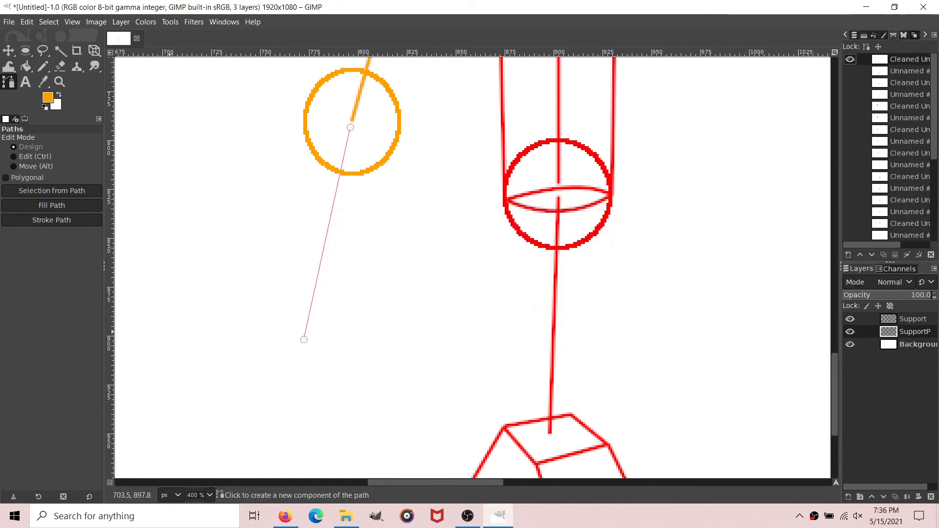
{"action": "left_click", "coordinate": [52, 220]}
{"action": "left_click", "coordinate": [117, 310]}
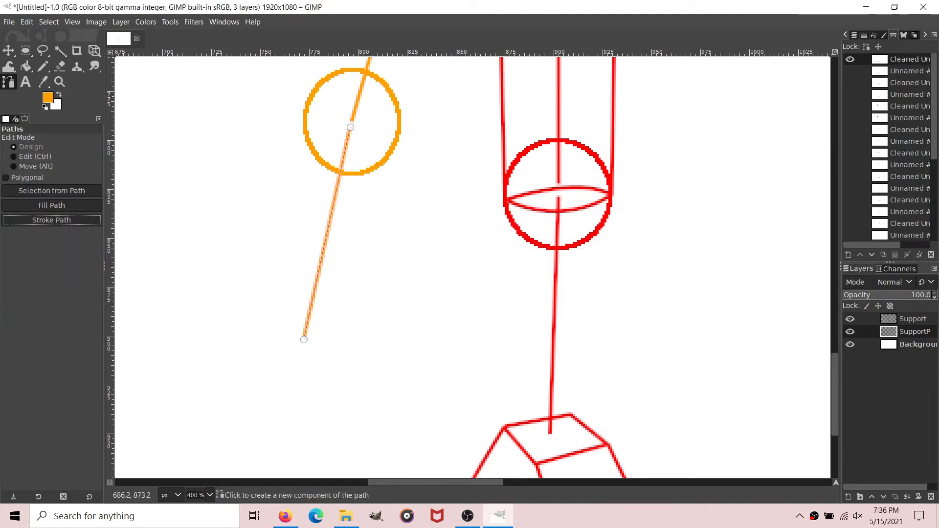
{"action": "left_click", "coordinate": [26, 67]}
{"action": "left_click", "coordinate": [8, 82]}
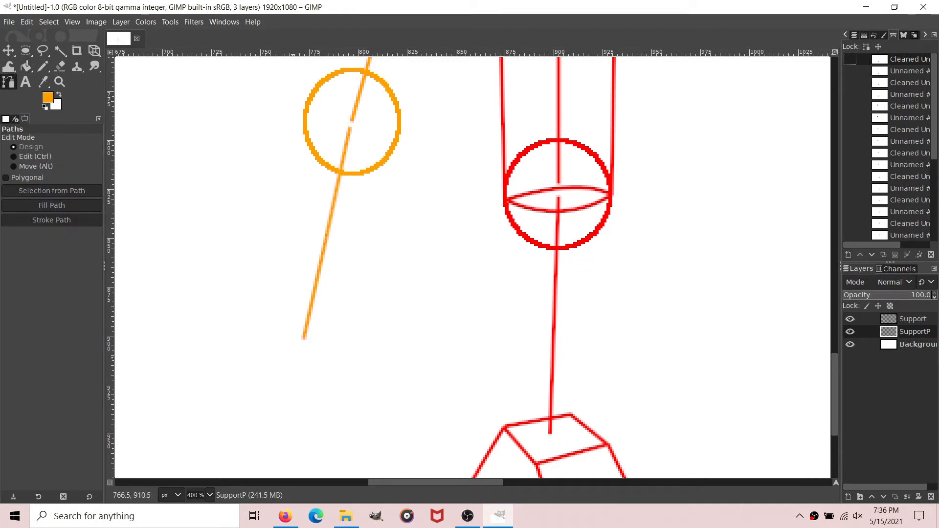
Step: Draw a wedge-shaped foot box path around the far shin's lower end, with an ankle top, sloping front face and side face
{"action": "left_click", "coordinate": [275, 358]}
{"action": "left_click", "coordinate": [339, 353]}
{"action": "left_click_drag", "start_coordinate": [340, 354], "coordinate": [347, 358]}
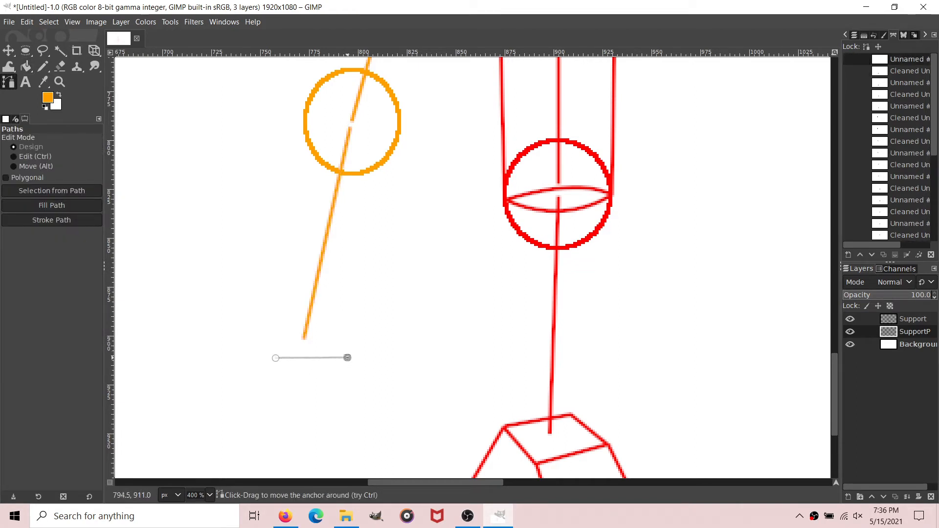
{"action": "left_click", "coordinate": [329, 326]}
{"action": "left_click_drag", "start_coordinate": [329, 326], "coordinate": [279, 358]}
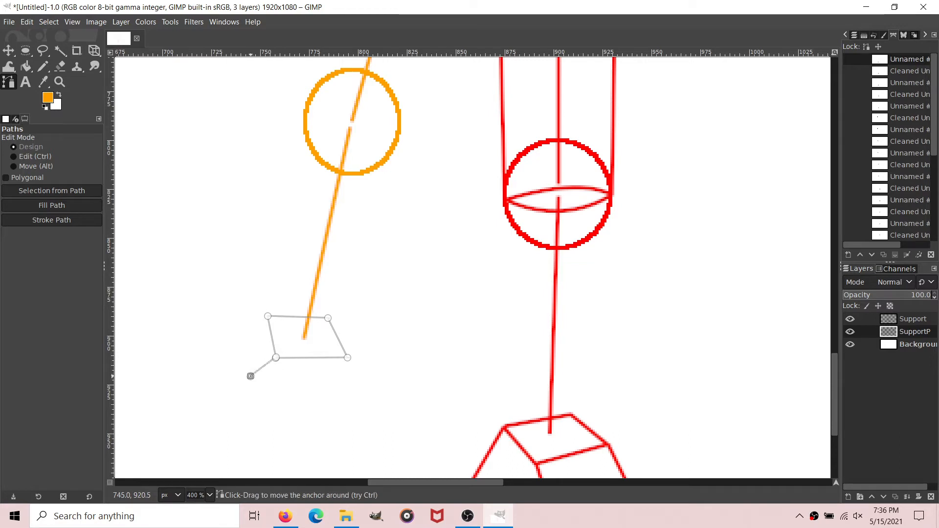
{"action": "left_click", "coordinate": [179, 425]}
{"action": "left_click", "coordinate": [165, 368]}
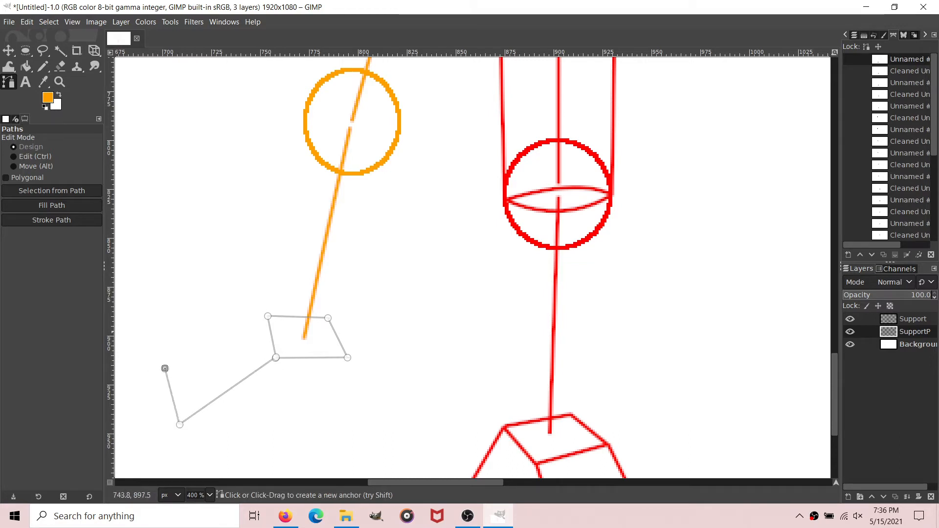
{"action": "left_click", "coordinate": [268, 315]}
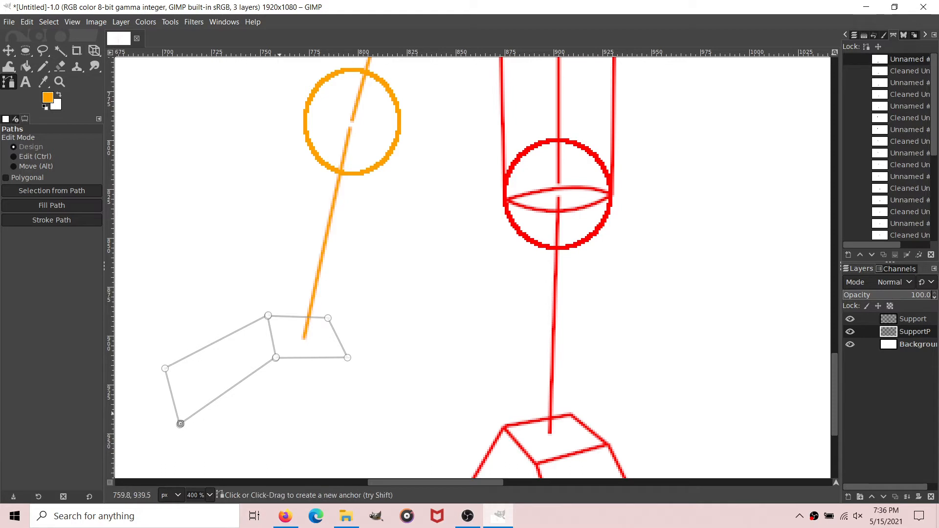
{"action": "left_click_drag", "start_coordinate": [367, 410], "coordinate": [358, 411]}
{"action": "left_click_drag", "start_coordinate": [360, 331], "coordinate": [347, 357]}
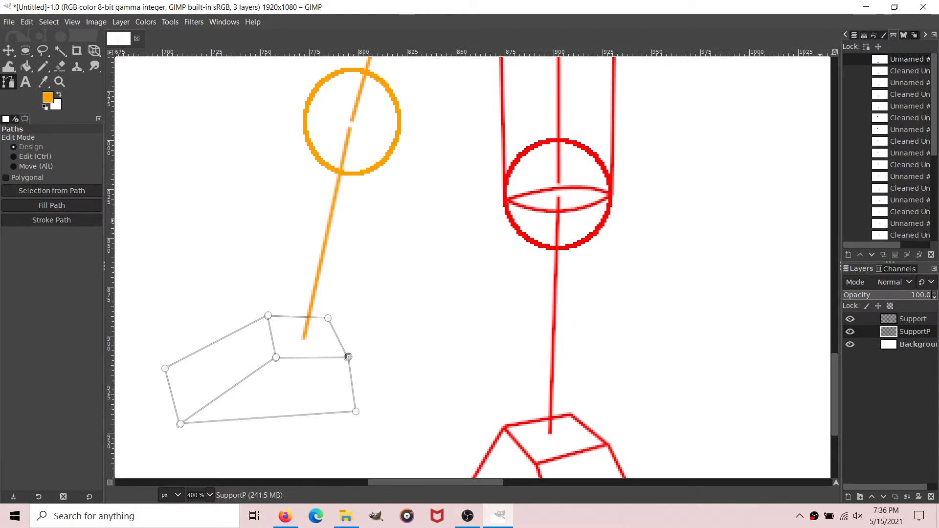
Step: Remove small tangents of size 2.0 from the foot box path, stroke it 2 px wide in orange and hide the path
{"action": "right_click", "coordinate": [856, 60]}
{"action": "mouse_move", "coordinate": [831, 377]}
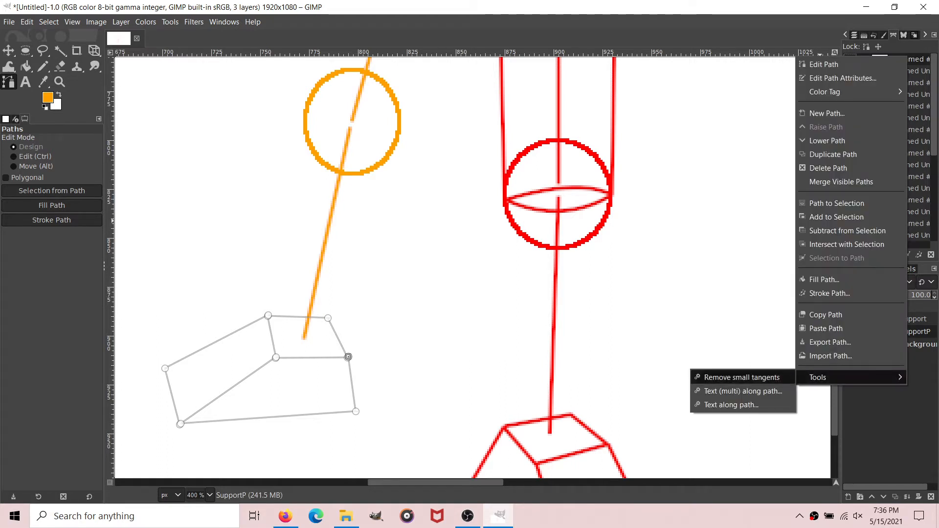
{"action": "left_click", "coordinate": [742, 378]}
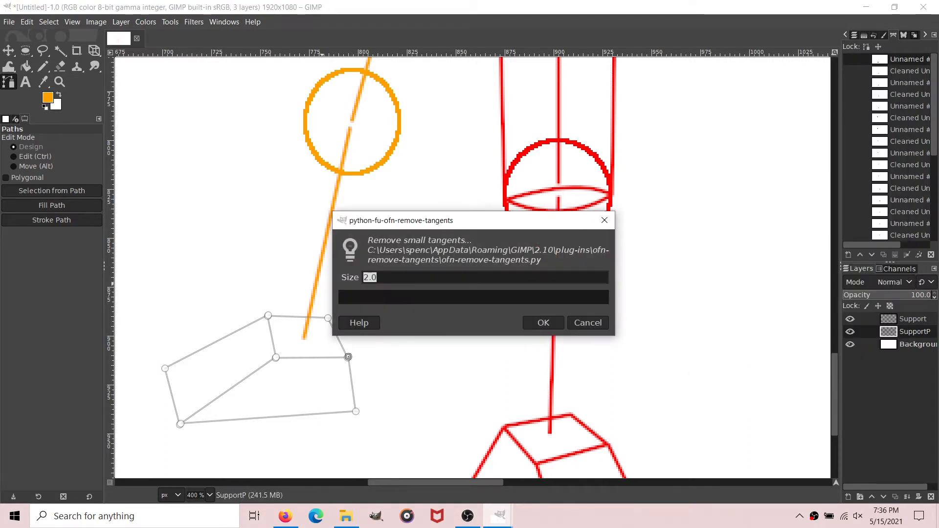
{"action": "left_click", "coordinate": [543, 324]}
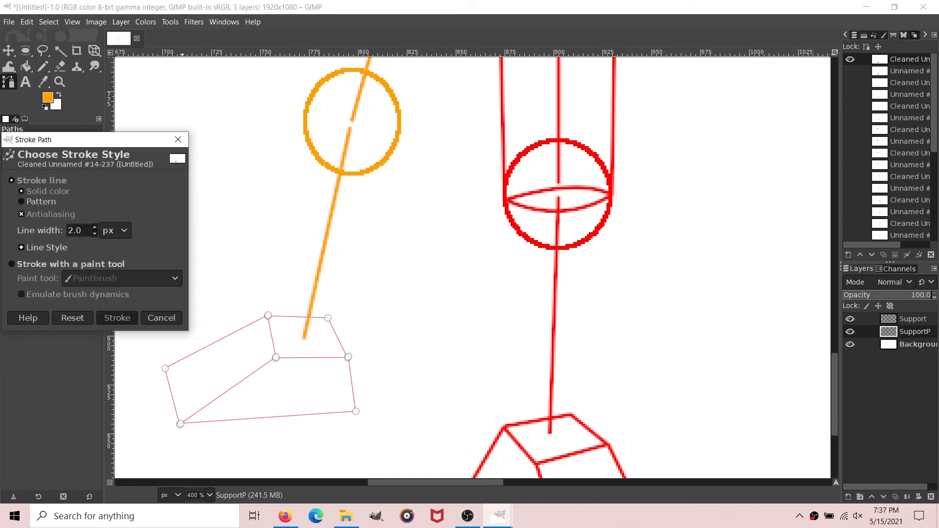
{"action": "left_click", "coordinate": [117, 317]}
{"action": "left_click", "coordinate": [25, 66]}
{"action": "left_click", "coordinate": [9, 82]}
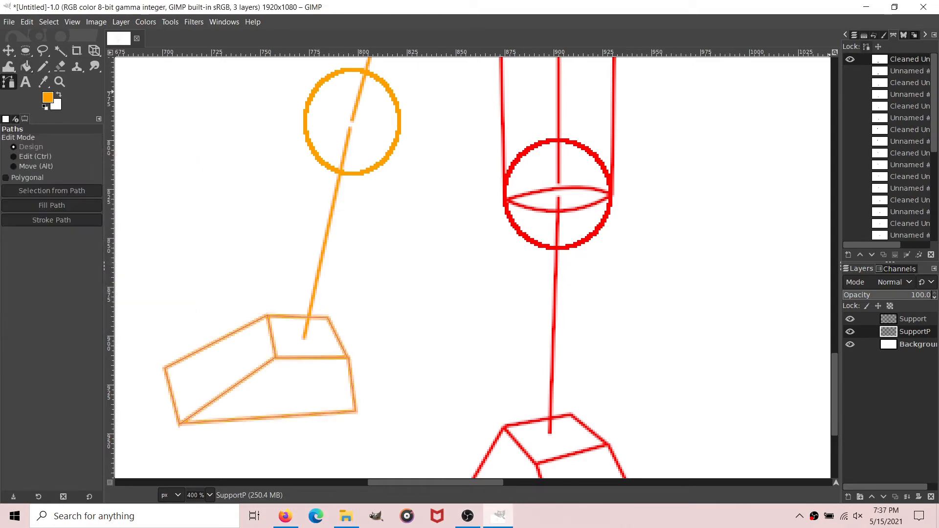
{"action": "left_click", "coordinate": [850, 59]}
Step: Make the Support layer active with the head ellipse in view
{"action": "scroll", "coordinate": [361, 352], "scroll_direction": "up", "scroll_amount": 5}
{"action": "scroll", "coordinate": [360, 352], "scroll_direction": "up", "scroll_amount": 5}
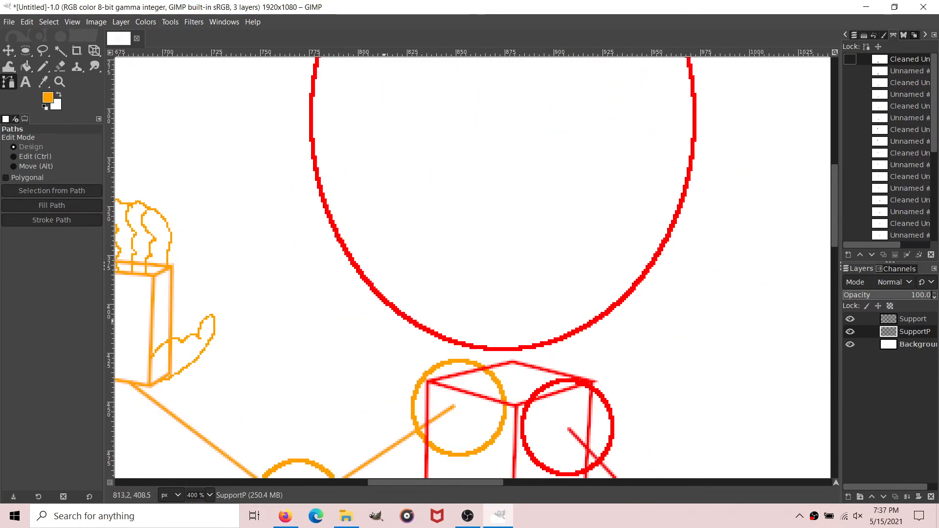
{"action": "scroll", "coordinate": [398, 234], "scroll_direction": "down", "scroll_amount": 5}
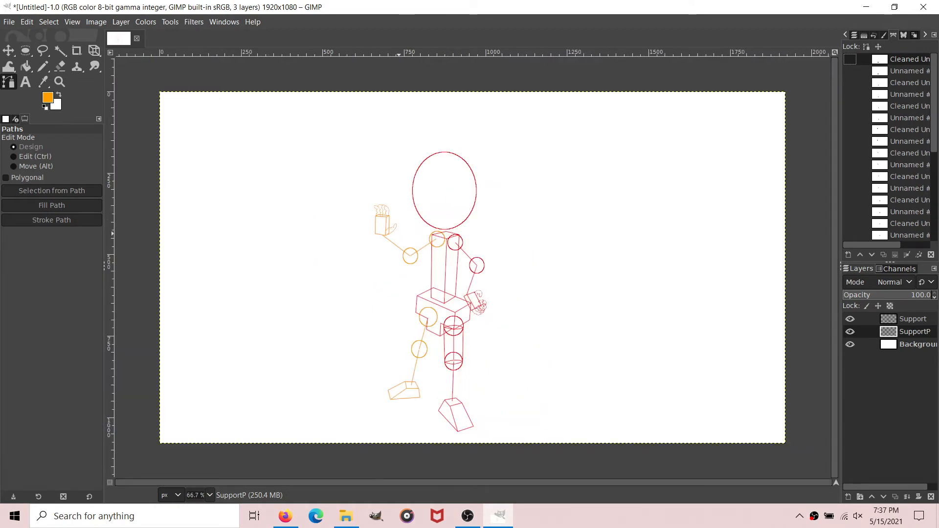
{"action": "scroll", "coordinate": [473, 267], "scroll_direction": "up", "scroll_amount": 5}
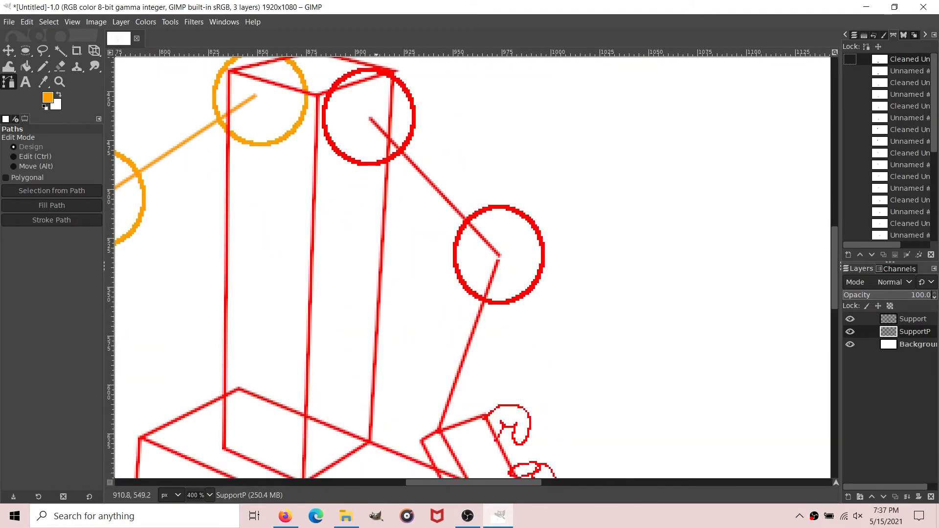
{"action": "scroll", "coordinate": [472, 267], "scroll_direction": "up", "scroll_amount": 5}
{"action": "scroll", "coordinate": [472, 268], "scroll_direction": "down", "scroll_amount": 3}
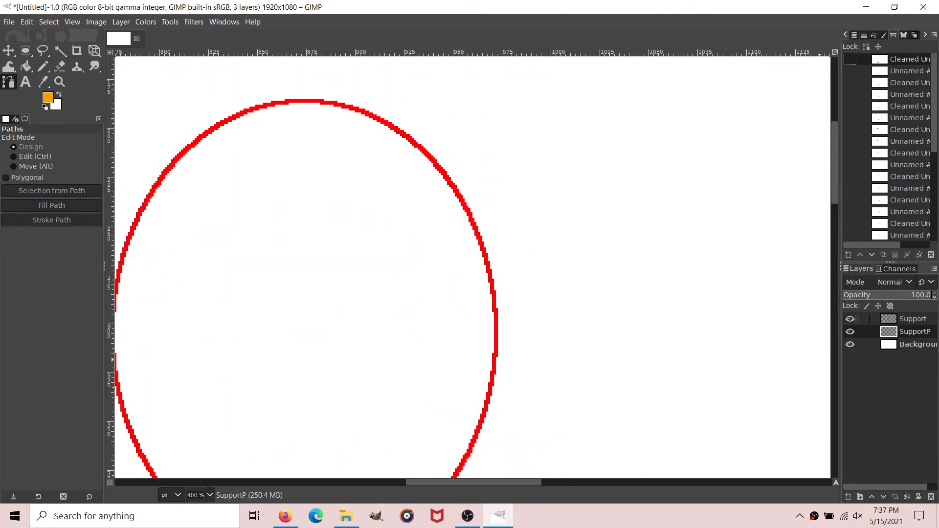
{"action": "left_click", "coordinate": [912, 318]}
{"action": "scroll", "coordinate": [495, 482], "scroll_direction": "left", "scroll_amount": 4}
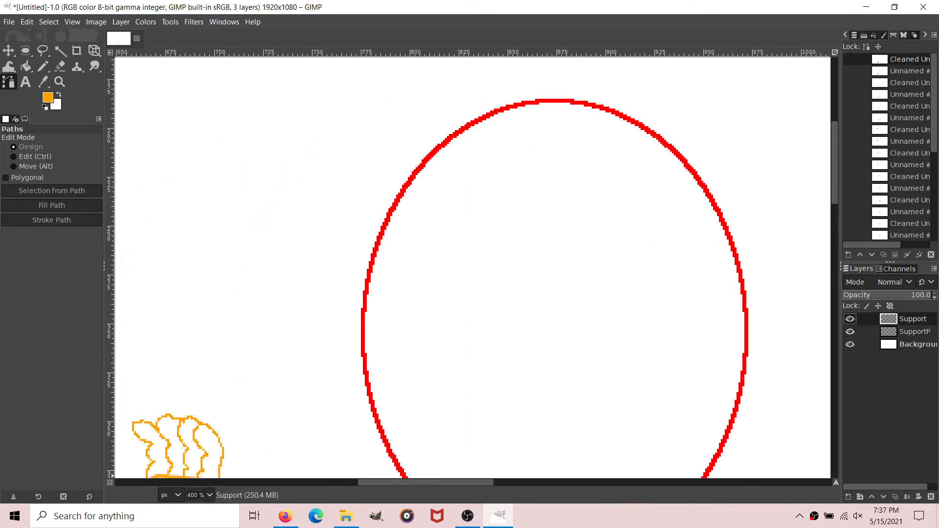
{"action": "scroll", "coordinate": [495, 482], "scroll_direction": "right", "scroll_amount": 1}
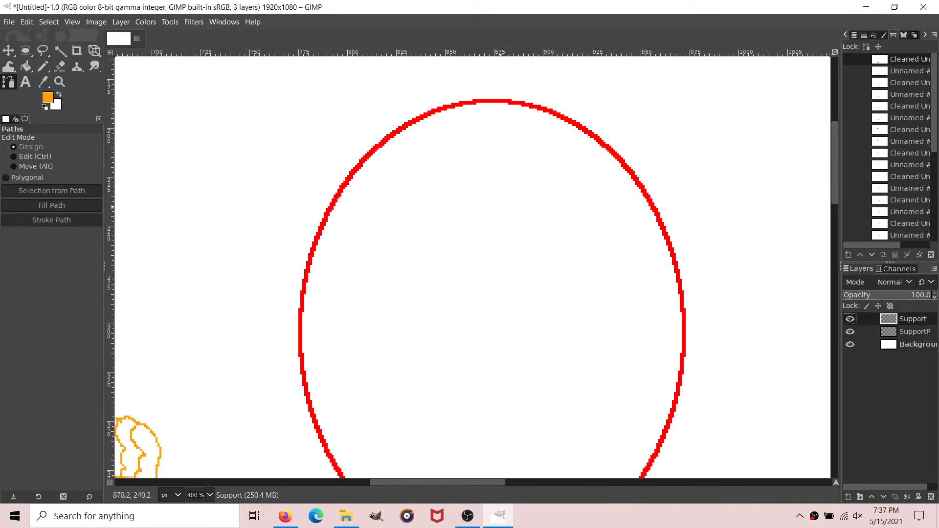
{"action": "scroll", "coordinate": [472, 267], "scroll_direction": "down", "scroll_amount": 10}
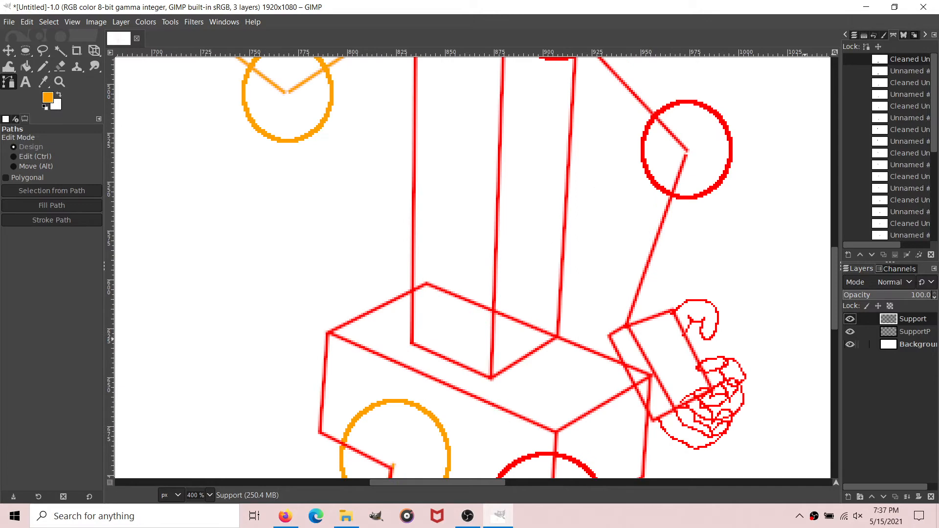
{"action": "scroll", "coordinate": [449, 320], "scroll_direction": "down", "scroll_amount": 6}
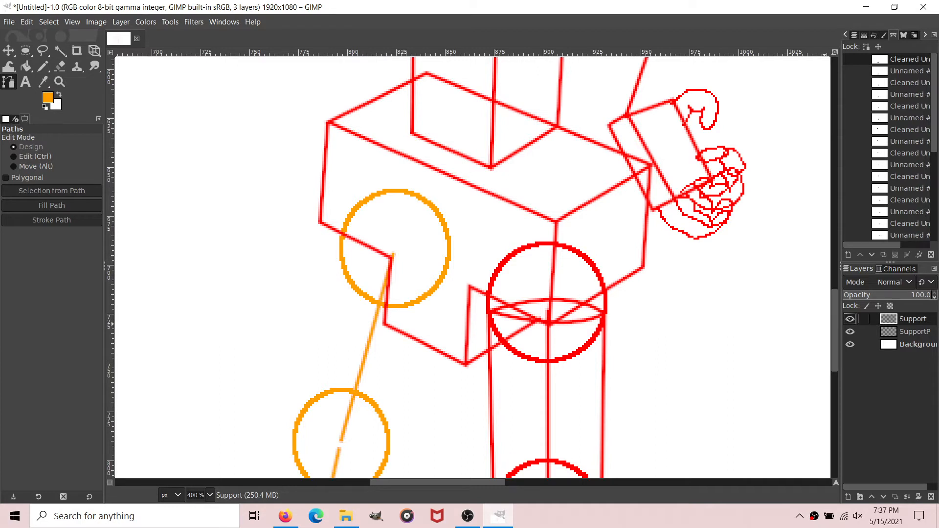
{"action": "scroll", "coordinate": [472, 266], "scroll_direction": "down", "scroll_amount": 3}
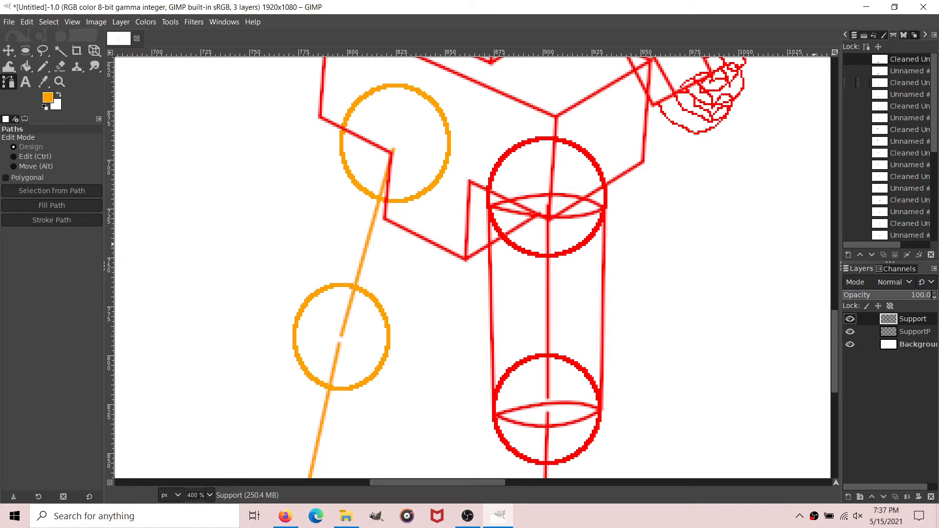
{"action": "left_click", "coordinate": [850, 82]}
{"action": "scroll", "coordinate": [356, 367], "scroll_direction": "down", "scroll_amount": 3}
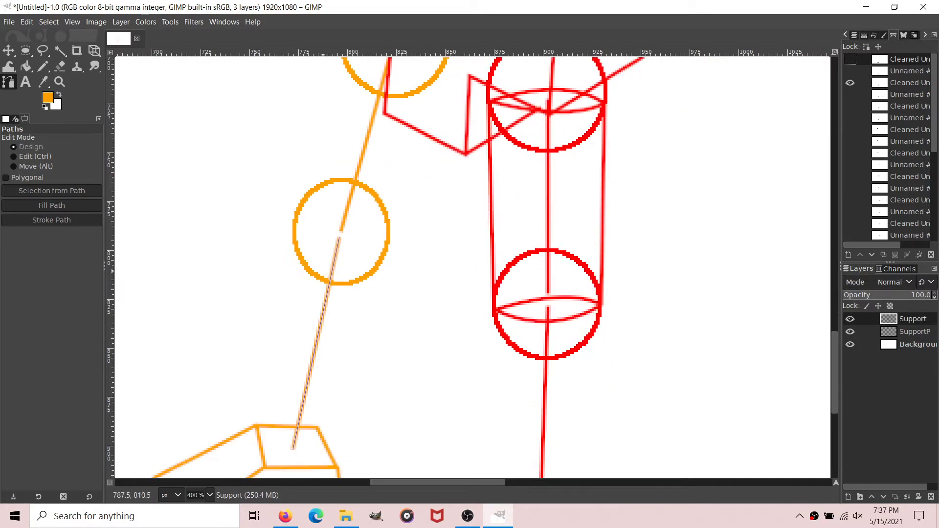
{"action": "right_click", "coordinate": [357, 367]}
{"action": "left_click", "coordinate": [354, 366]}
{"action": "left_click", "coordinate": [325, 306]}
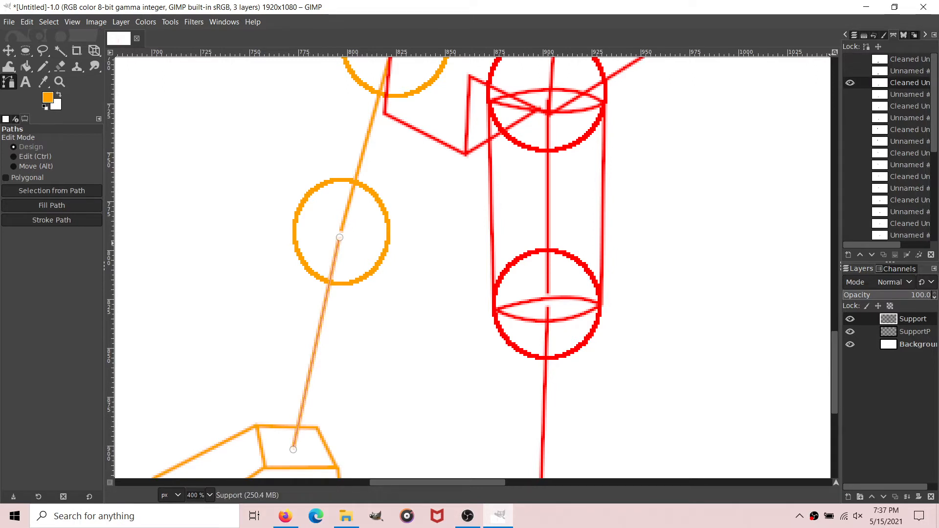
{"action": "left_click", "coordinate": [912, 332]}
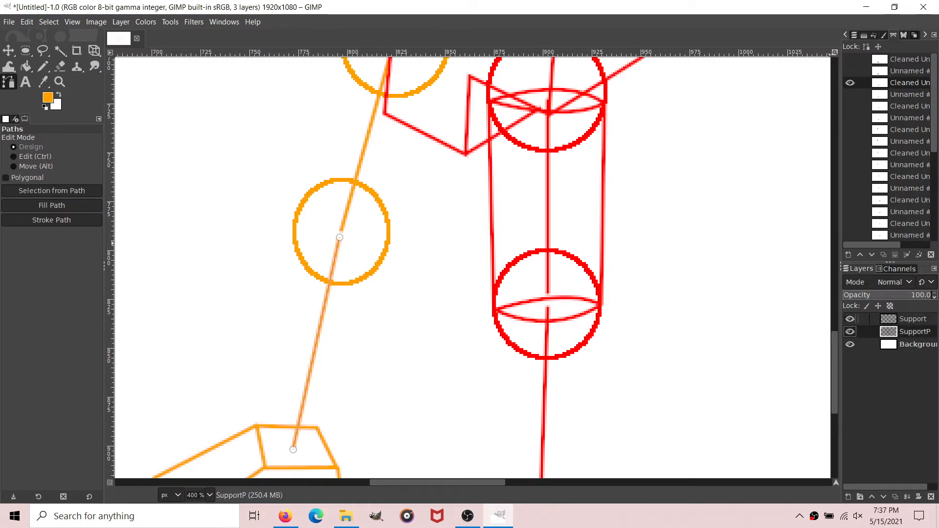
{"action": "left_click", "coordinate": [912, 319]}
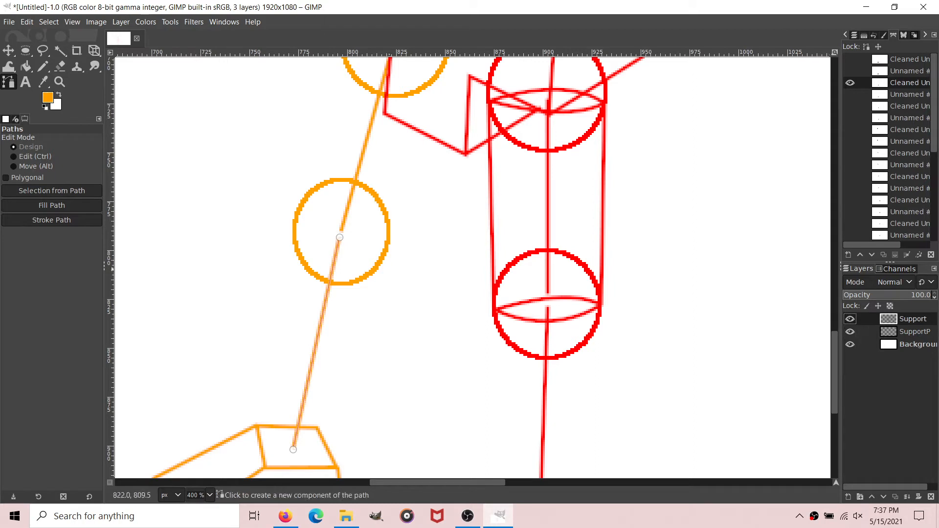
{"action": "left_click", "coordinate": [912, 332]}
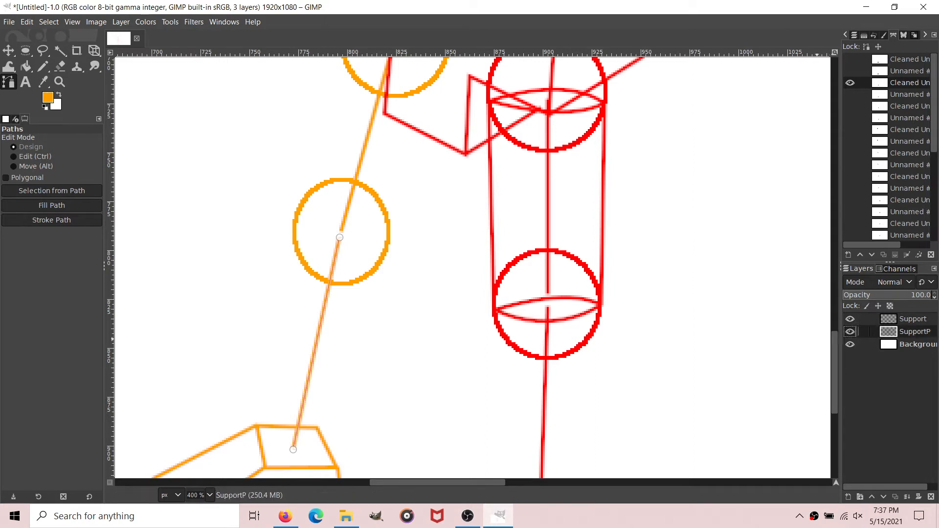
{"action": "left_click", "coordinate": [912, 319]}
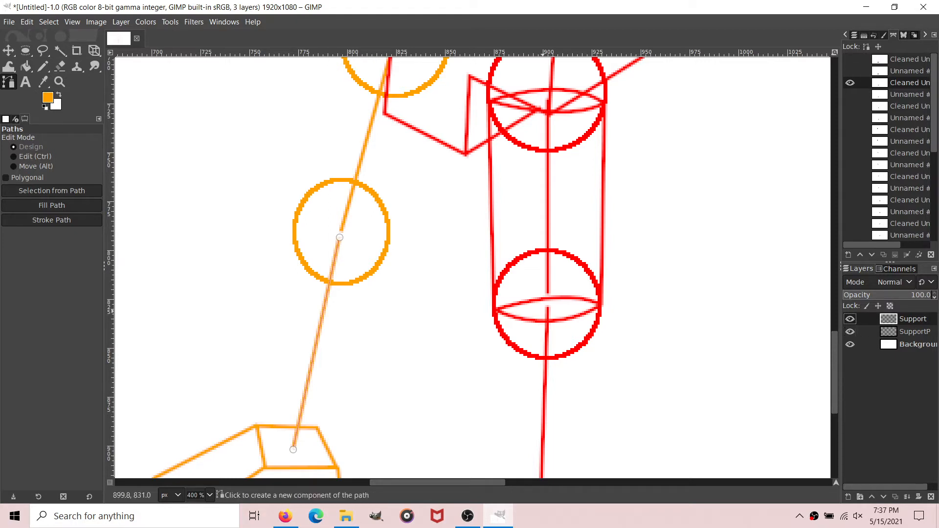
{"action": "left_click", "coordinate": [849, 83]}
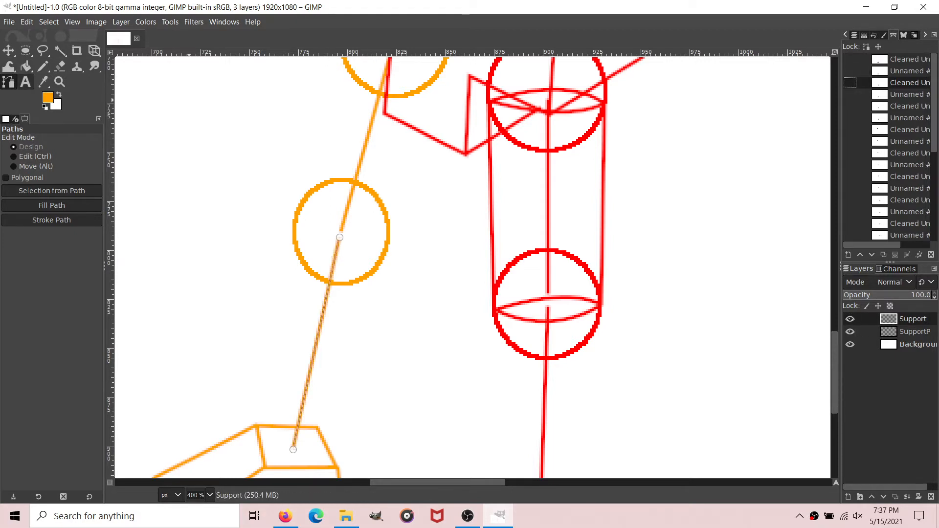
Step: Restart the Paths tool with no path selected and set the foreground color to red
{"action": "left_click", "coordinate": [25, 82]}
{"action": "left_click", "coordinate": [8, 82]}
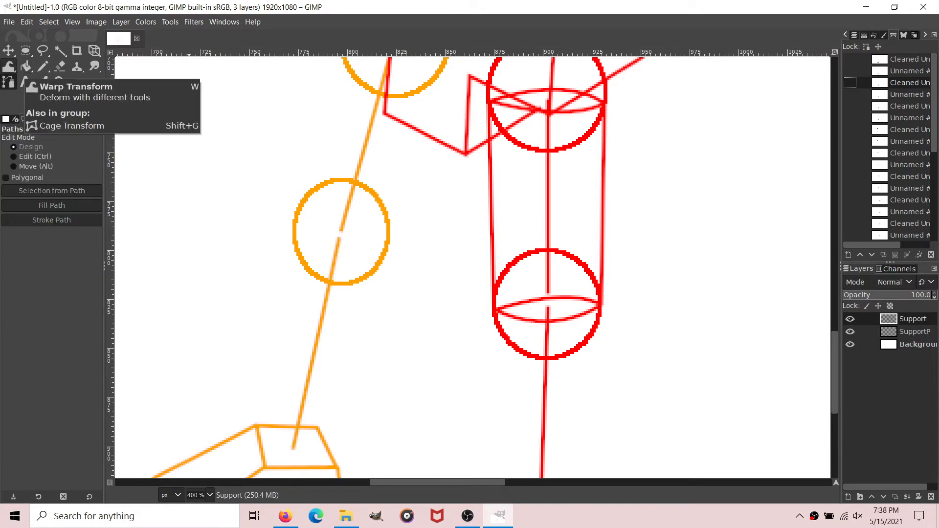
{"action": "scroll", "coordinate": [254, 274], "scroll_direction": "up", "scroll_amount": 19}
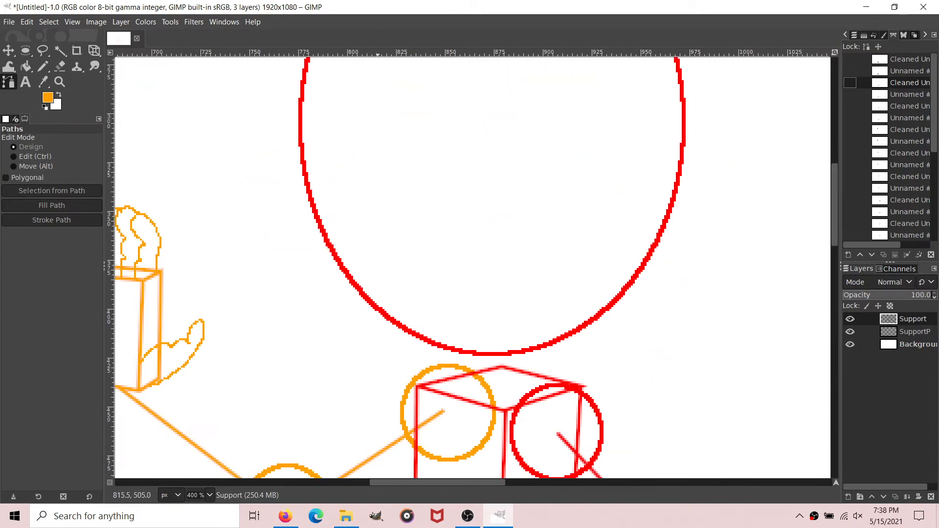
{"action": "left_click", "coordinate": [47, 97]}
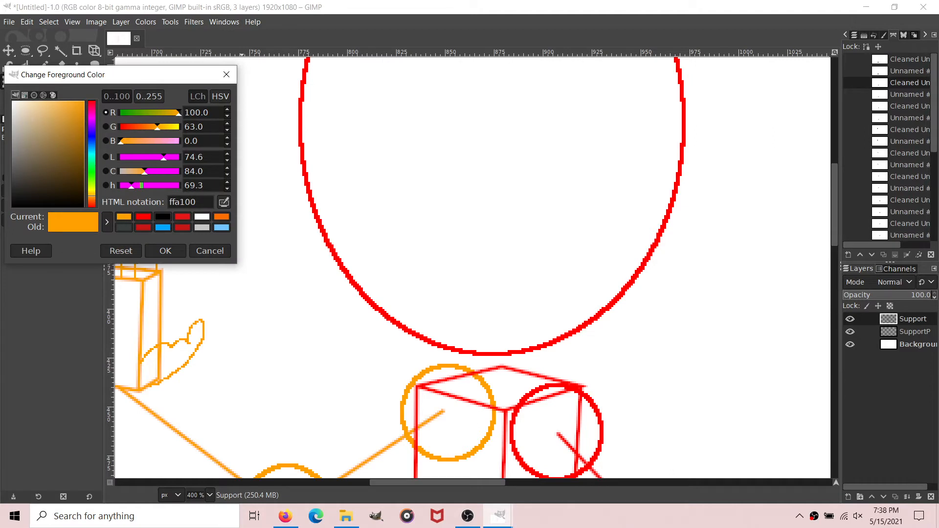
{"action": "left_click", "coordinate": [144, 217]}
{"action": "left_click", "coordinate": [166, 250]}
Step: Draw a sagging horizontal guide path across the lower half of the head ellipse, from edge to edge
{"action": "scroll", "coordinate": [396, 305], "scroll_direction": "up", "scroll_amount": 3}
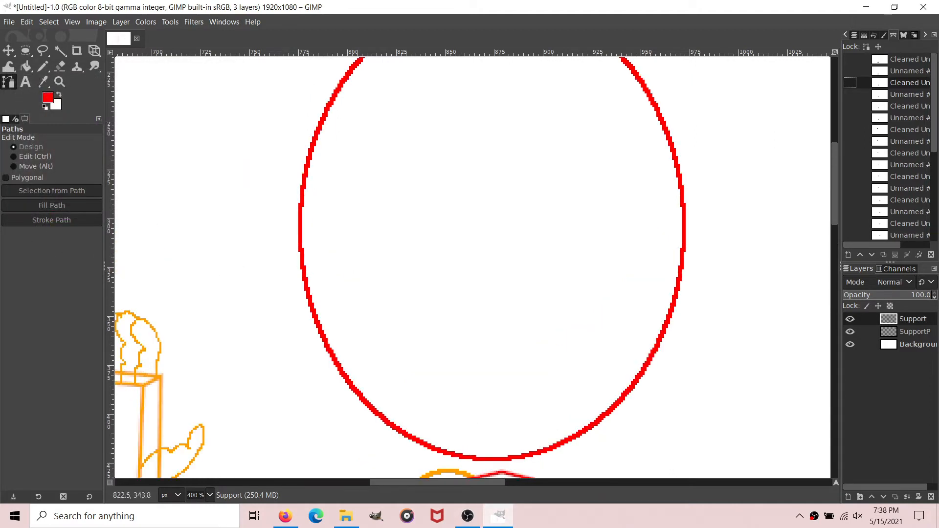
{"action": "left_click", "coordinate": [302, 267]}
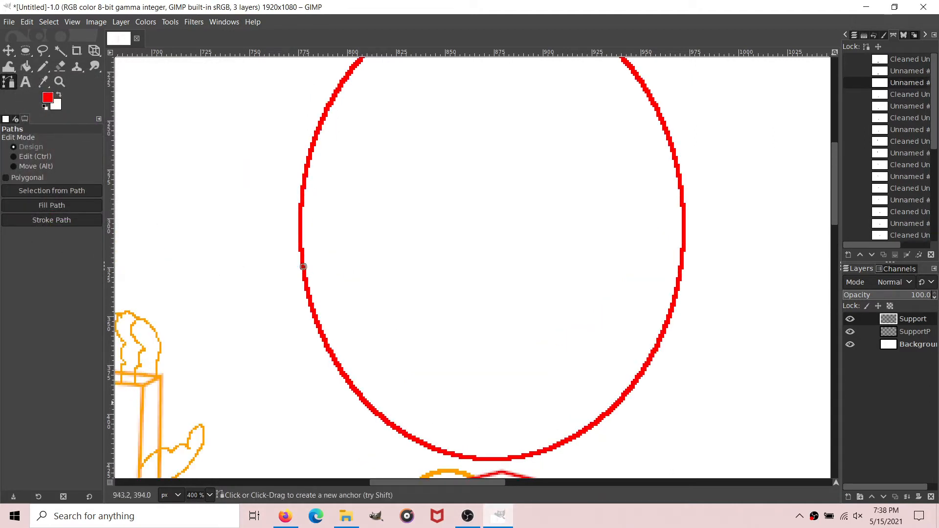
{"action": "left_click_drag", "start_coordinate": [668, 317], "coordinate": [702, 314]}
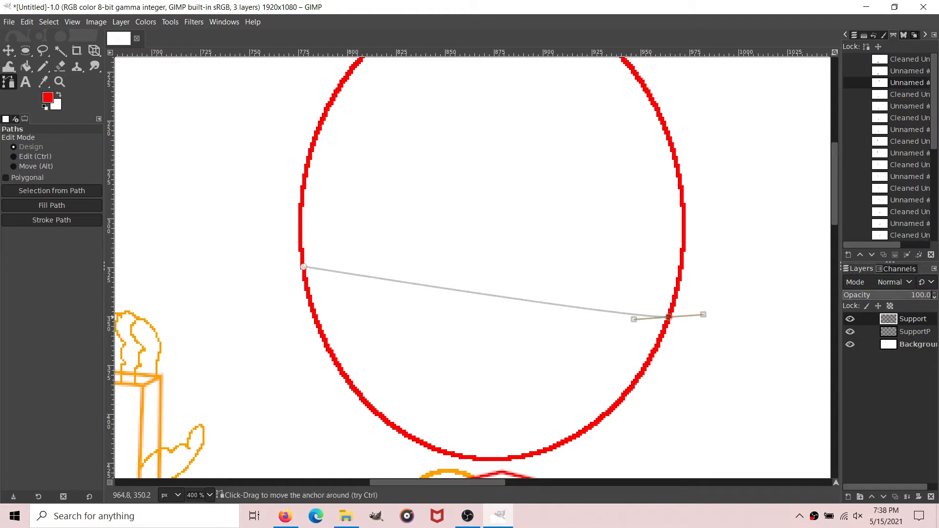
{"action": "left_click_drag", "start_coordinate": [632, 318], "coordinate": [339, 390]}
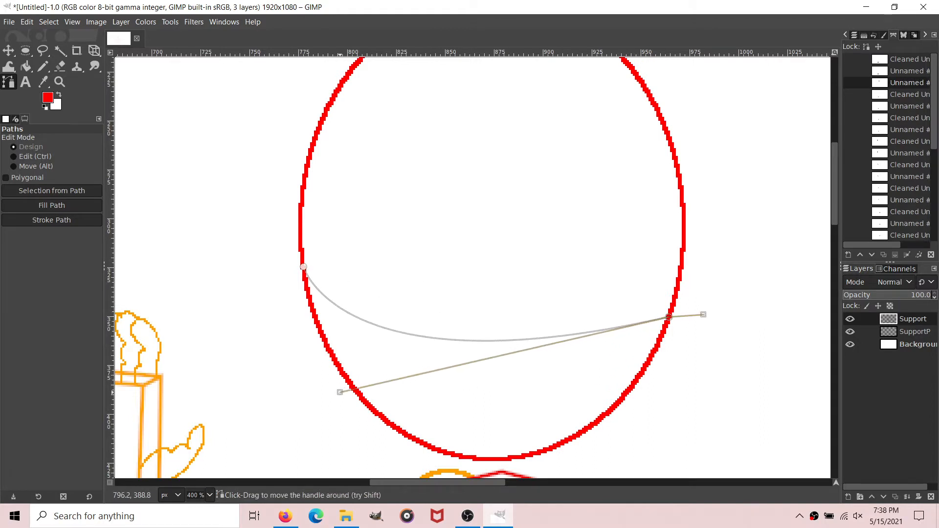
Step: Add a vertical guide component from the head ellipse's top to its bottom, bowed toward the far arm's side
{"action": "scroll", "coordinate": [497, 186], "scroll_direction": "up", "scroll_amount": 3}
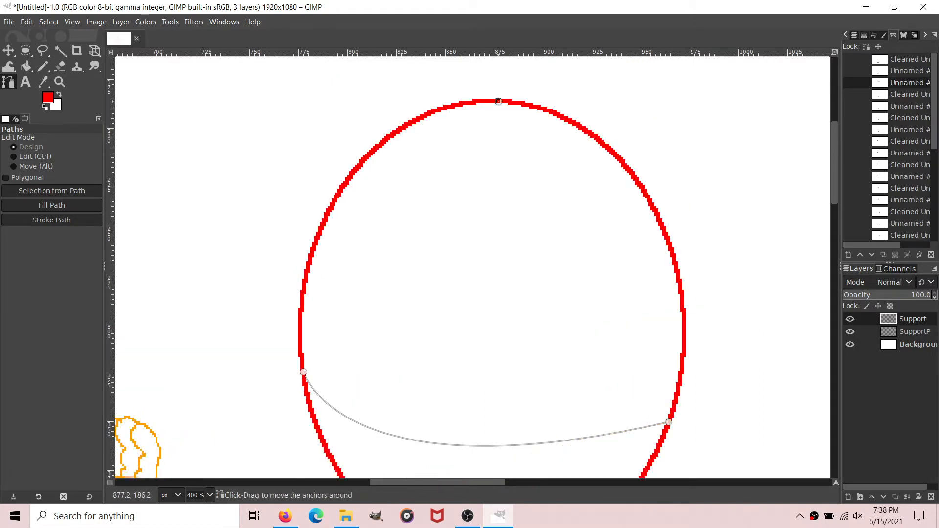
{"action": "scroll", "coordinate": [502, 185], "scroll_direction": "down", "scroll_amount": 9}
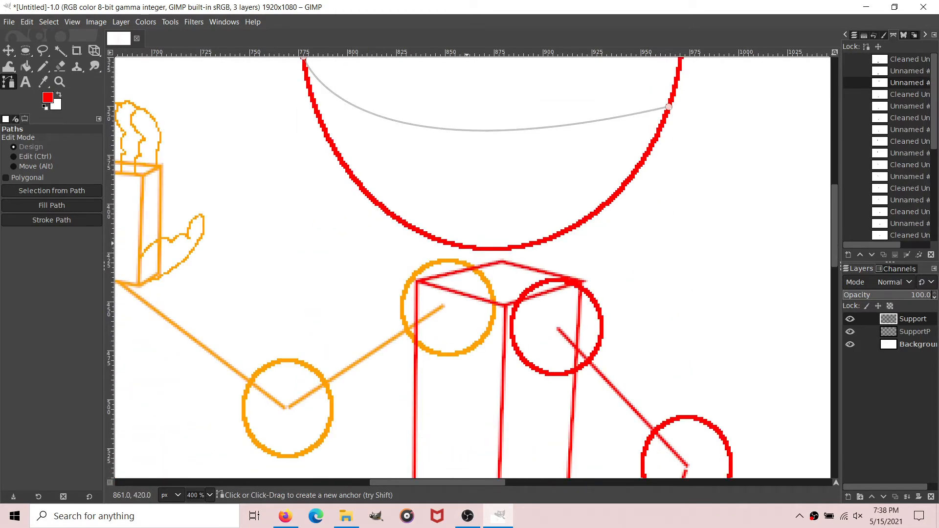
{"action": "left_click_drag", "start_coordinate": [466, 248], "coordinate": [653, 361]}
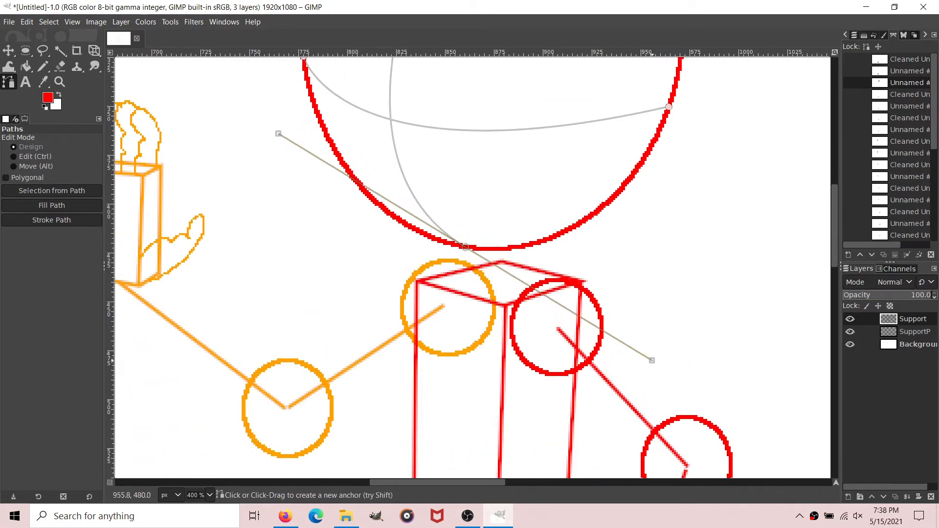
Step: Show the face guide path again and remove its small tangents
{"action": "scroll", "coordinate": [677, 335], "scroll_direction": "up", "scroll_amount": 6}
{"action": "right_click", "coordinate": [909, 60]}
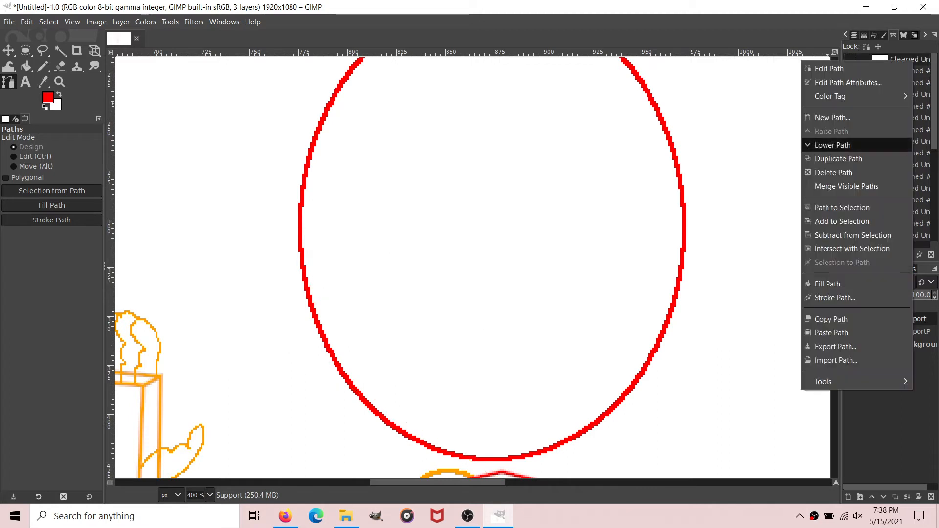
{"action": "left_click", "coordinate": [920, 92]}
{"action": "left_click", "coordinate": [909, 95]}
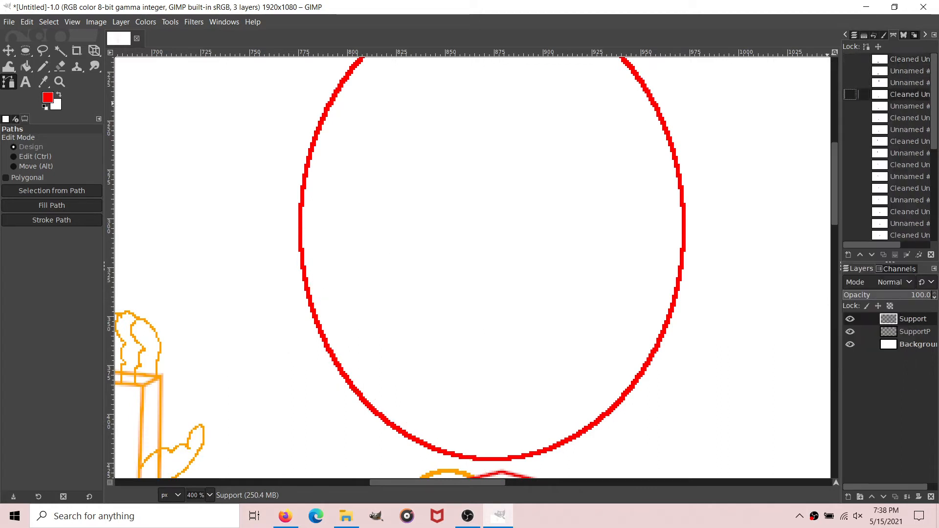
{"action": "left_click", "coordinate": [850, 83]}
{"action": "left_click", "coordinate": [902, 82]}
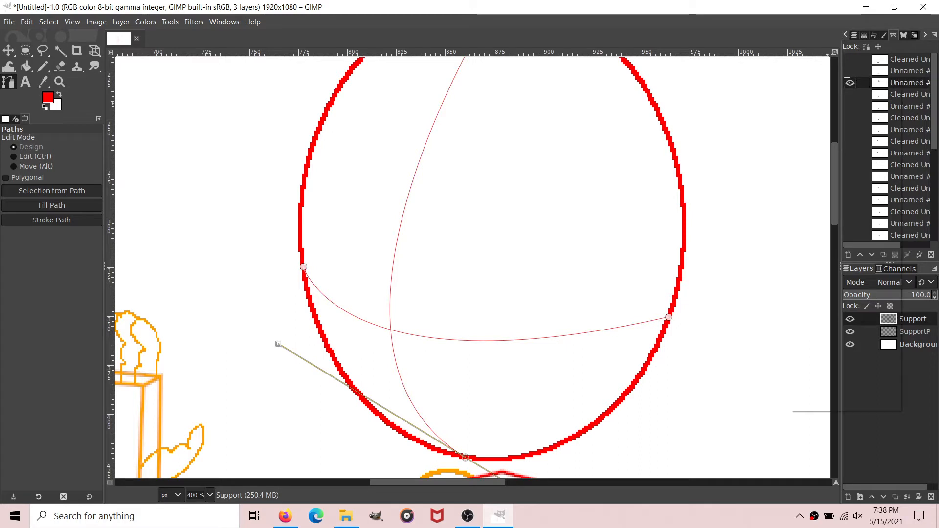
{"action": "right_click", "coordinate": [902, 83]}
{"action": "mouse_move", "coordinate": [812, 403]}
{"action": "left_click", "coordinate": [733, 402]}
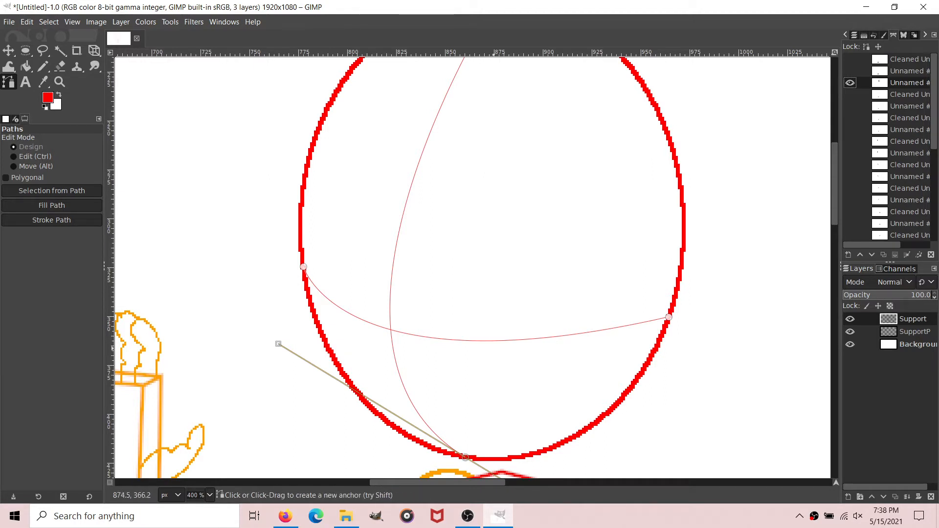
{"action": "left_click", "coordinate": [543, 321]}
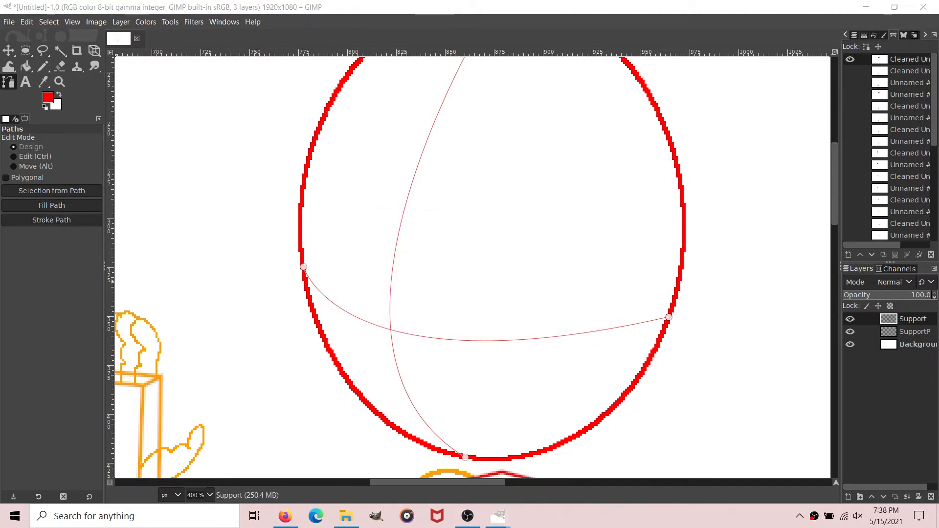
Step: Stroke the cleaned face guide path in red on the Support layer and hide the path
{"action": "left_click", "coordinate": [51, 219]}
{"action": "left_click", "coordinate": [118, 316]}
{"action": "left_click", "coordinate": [26, 66]}
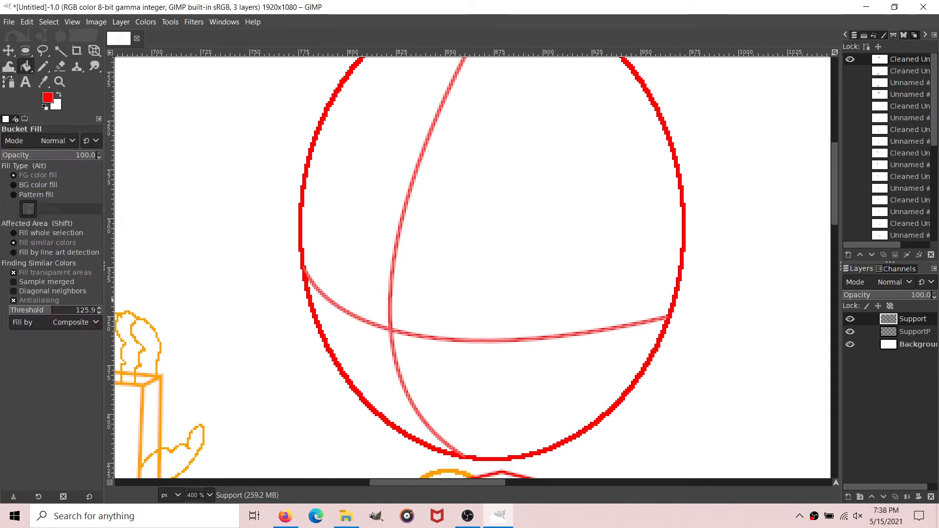
{"action": "key", "text": "b"}
{"action": "left_click", "coordinate": [850, 59]}
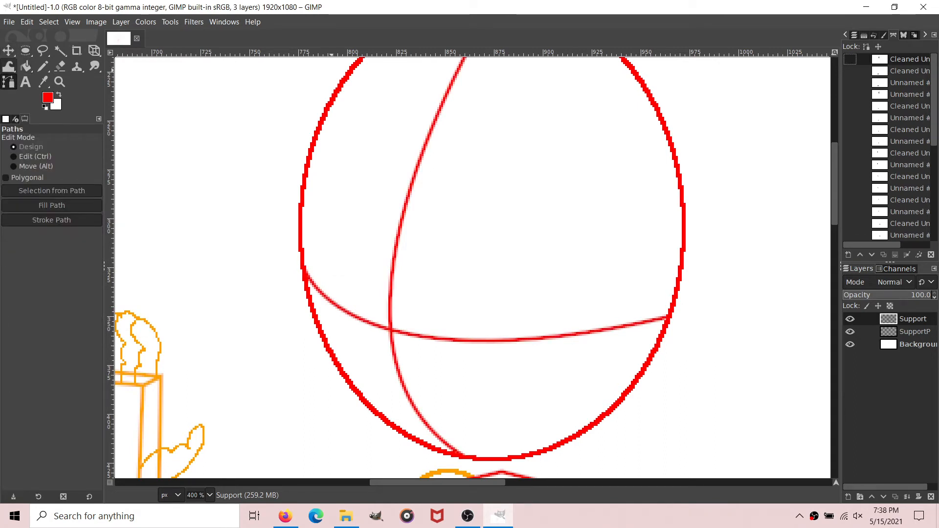
{"action": "left_click", "coordinate": [8, 21]}
{"action": "left_click", "coordinate": [24, 127]}
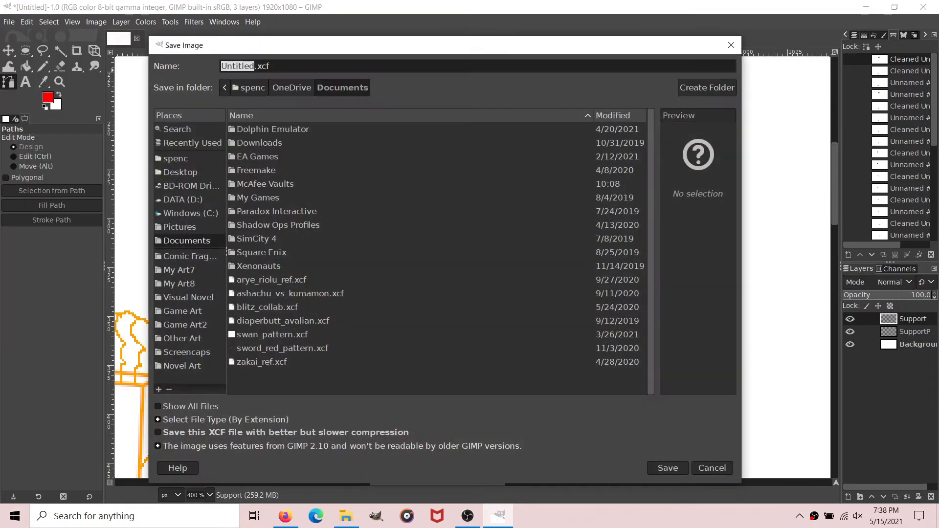
{"action": "left_click", "coordinate": [731, 45]}
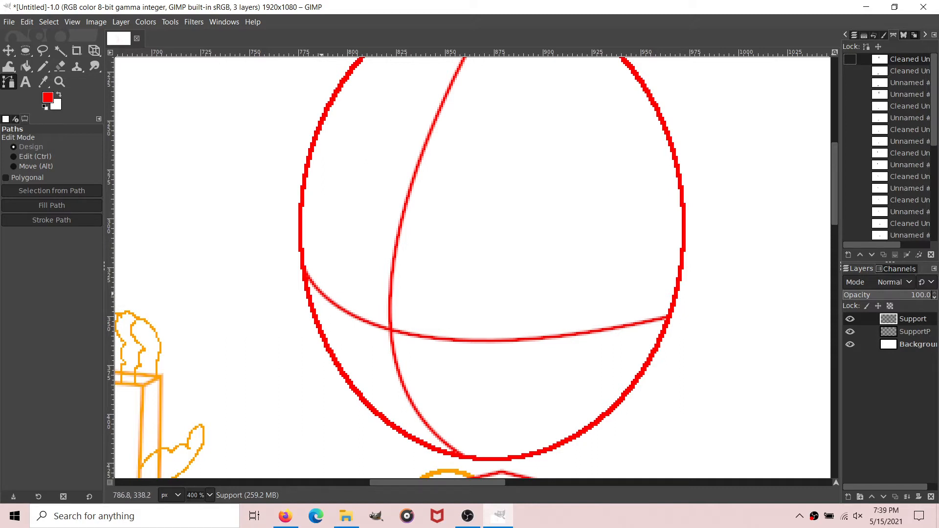
Step: Draw the muzzle box's upper edges as a path from the face guide out past the head ellipse and back to the guide
{"action": "left_click_drag", "start_coordinate": [322, 294], "coordinate": [247, 351]}
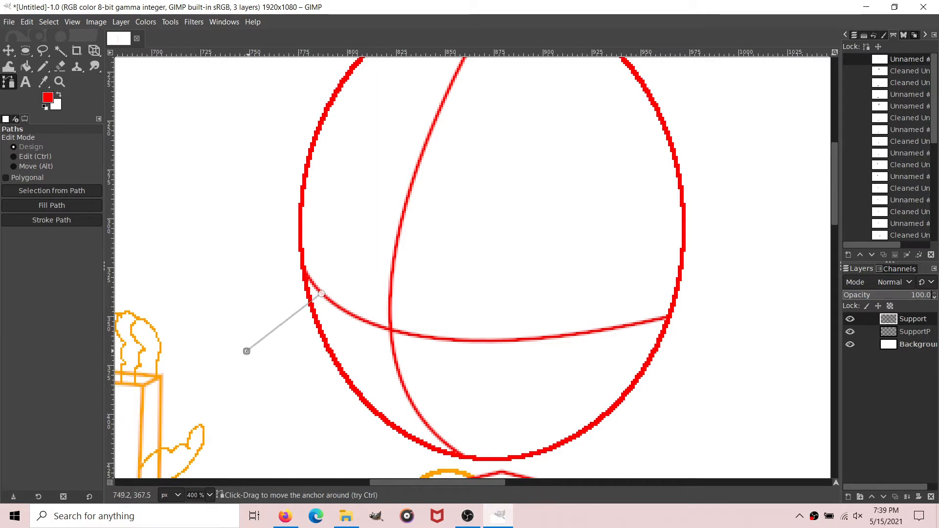
{"action": "left_click_drag", "start_coordinate": [315, 378], "coordinate": [351, 392]}
{"action": "left_click_drag", "start_coordinate": [472, 344], "coordinate": [510, 340]}
{"action": "scroll", "coordinate": [276, 325], "scroll_direction": "down", "scroll_amount": 3}
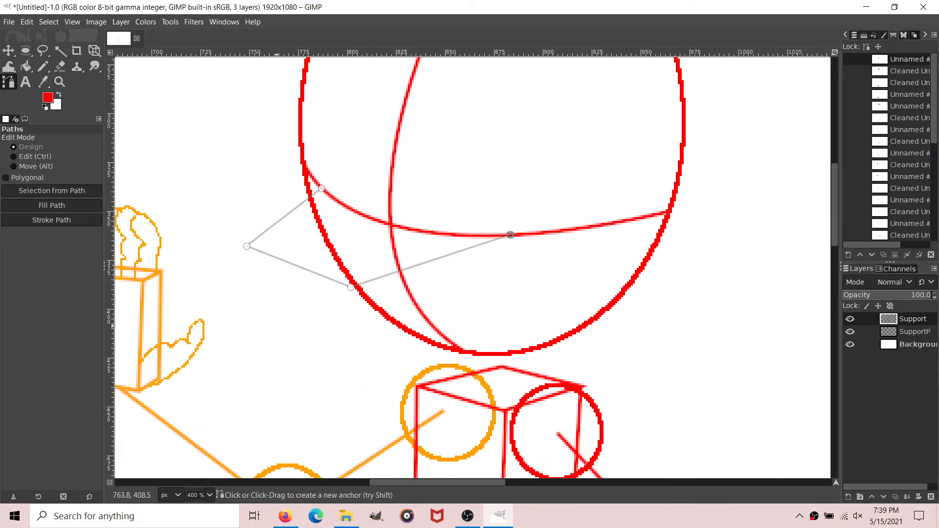
Step: Add the muzzle box's front face and lower edge to the path, ending at the bottom of the head ellipse
{"action": "left_click", "coordinate": [247, 247]}
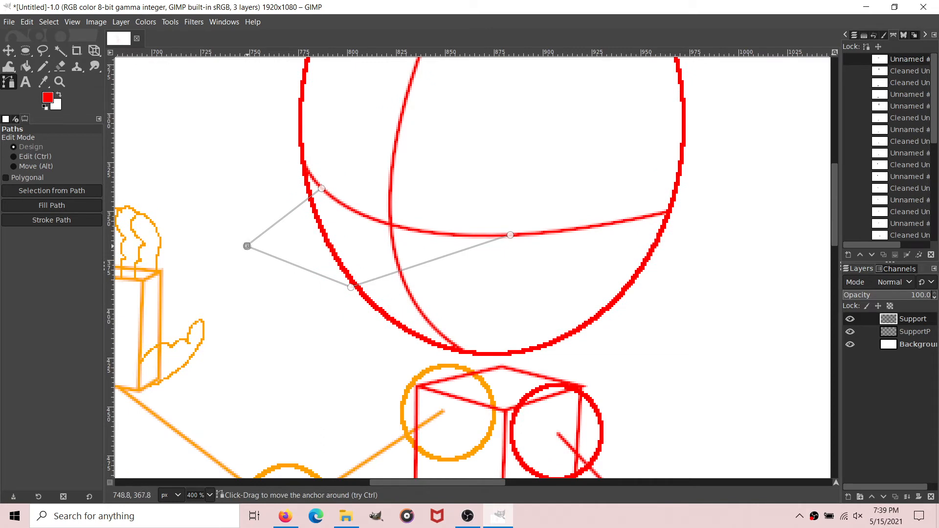
{"action": "mouse_move", "coordinate": [270, 344]}
{"action": "left_mouse_down"}
{"action": "mouse_move", "coordinate": [264, 331]}
{"action": "mouse_move", "coordinate": [277, 336]}
{"action": "left_mouse_up"}
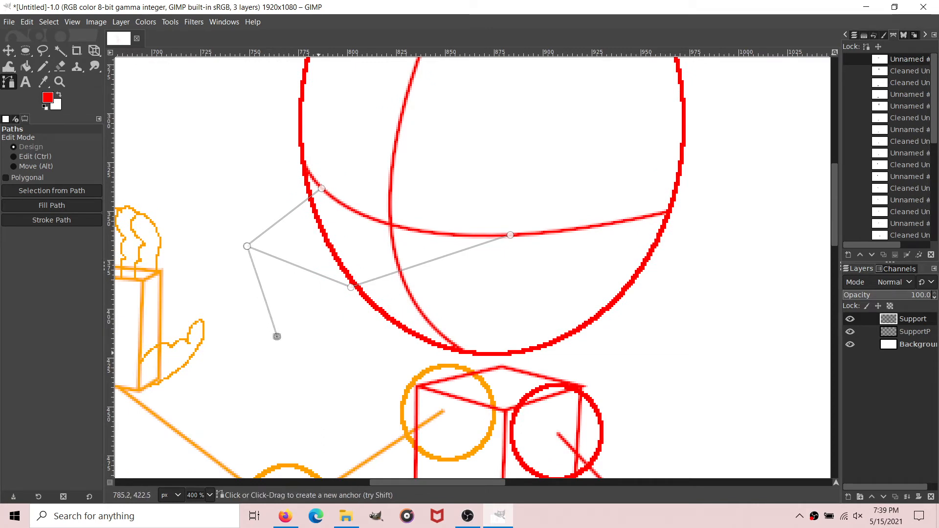
{"action": "left_click_drag", "start_coordinate": [344, 356], "coordinate": [359, 369]}
{"action": "left_click", "coordinate": [347, 278]}
{"action": "left_click_drag", "start_coordinate": [347, 277], "coordinate": [351, 286]}
{"action": "left_click", "coordinate": [404, 353], "text": "shift"}
{"action": "left_click_drag", "start_coordinate": [403, 353], "coordinate": [360, 367]}
{"action": "left_click_drag", "start_coordinate": [503, 360], "coordinate": [506, 355]}
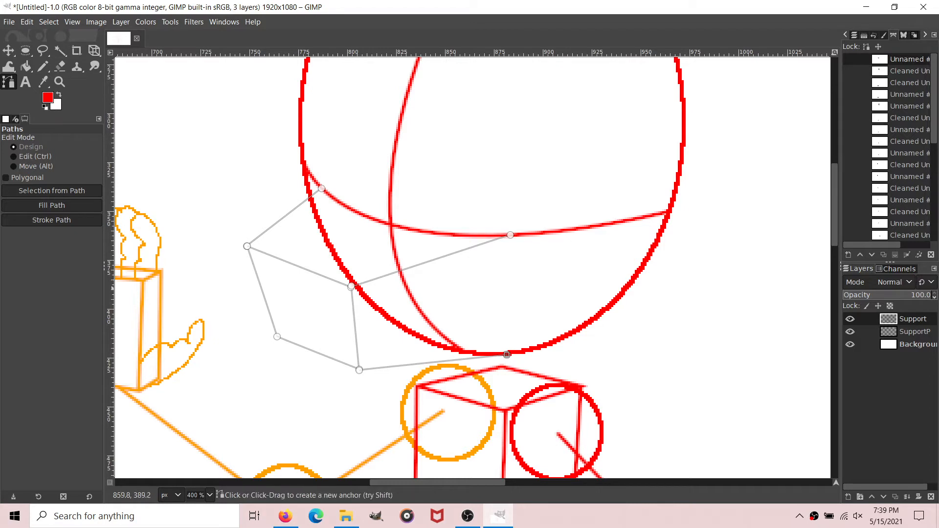
Step: Remove the small tangents from the muzzle box path
{"action": "right_click", "coordinate": [906, 59]}
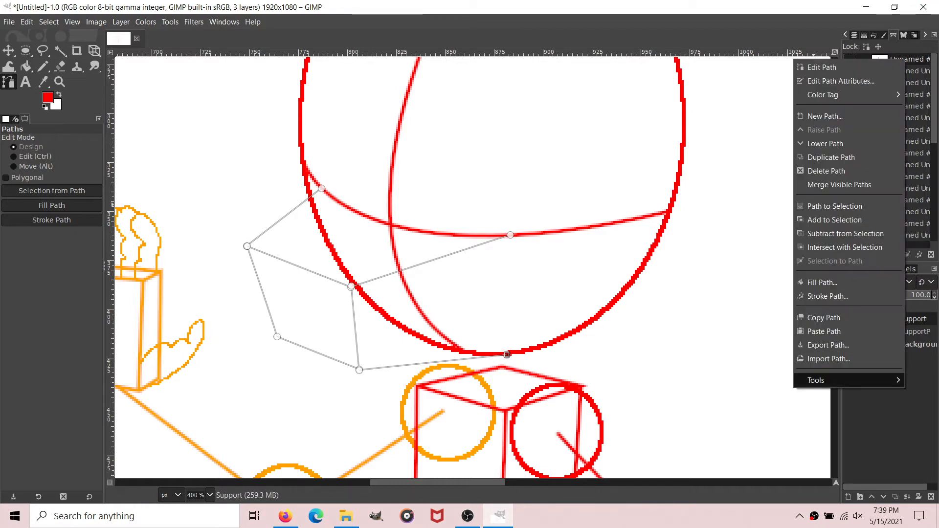
{"action": "mouse_move", "coordinate": [841, 380]}
{"action": "left_click", "coordinate": [785, 379]}
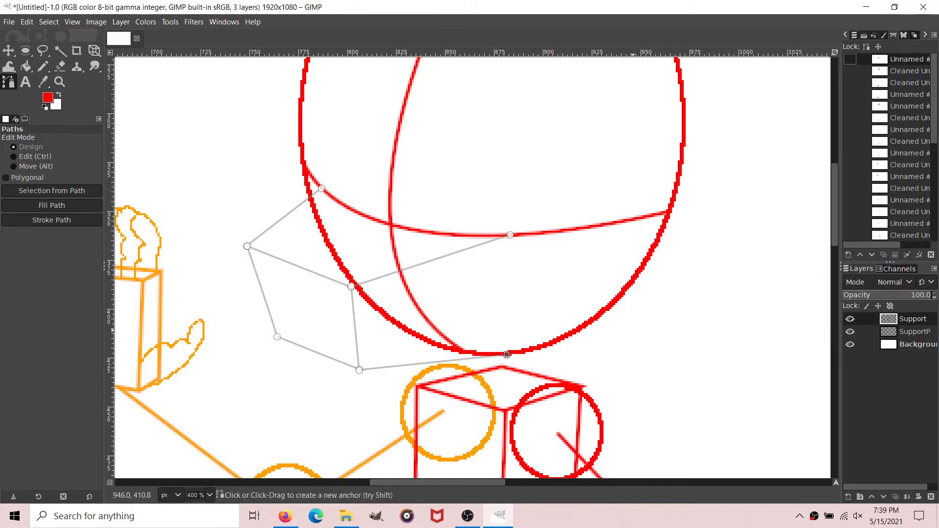
{"action": "left_click", "coordinate": [543, 322]}
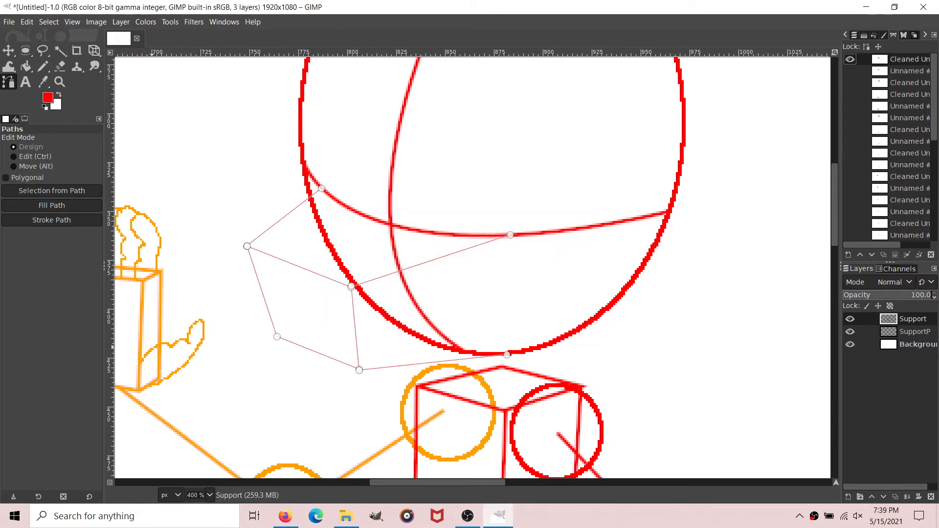
Step: Stroke the cleaned muzzle box path in red on the Support layer and hide the path
{"action": "left_click", "coordinate": [51, 220]}
{"action": "left_click", "coordinate": [118, 313]}
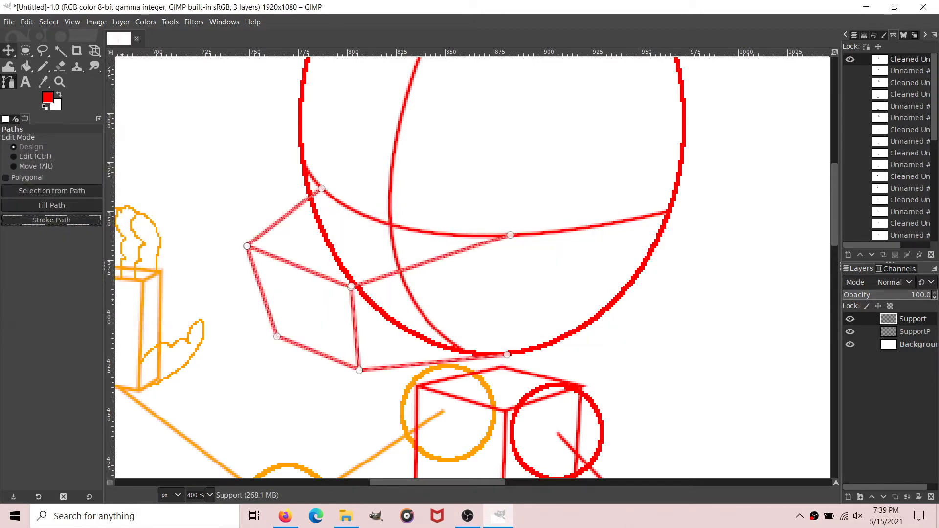
{"action": "left_click", "coordinate": [25, 66]}
{"action": "left_click", "coordinate": [8, 82]}
{"action": "left_click", "coordinate": [850, 60]}
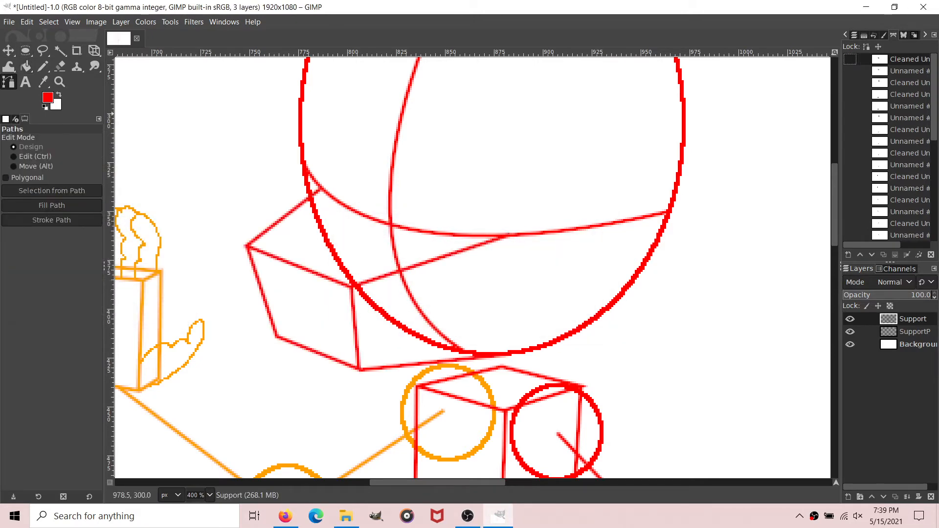
Step: Create a 1920 × 1080 px transparent layer named Lineart above the Support layer
{"action": "left_click", "coordinate": [9, 22]}
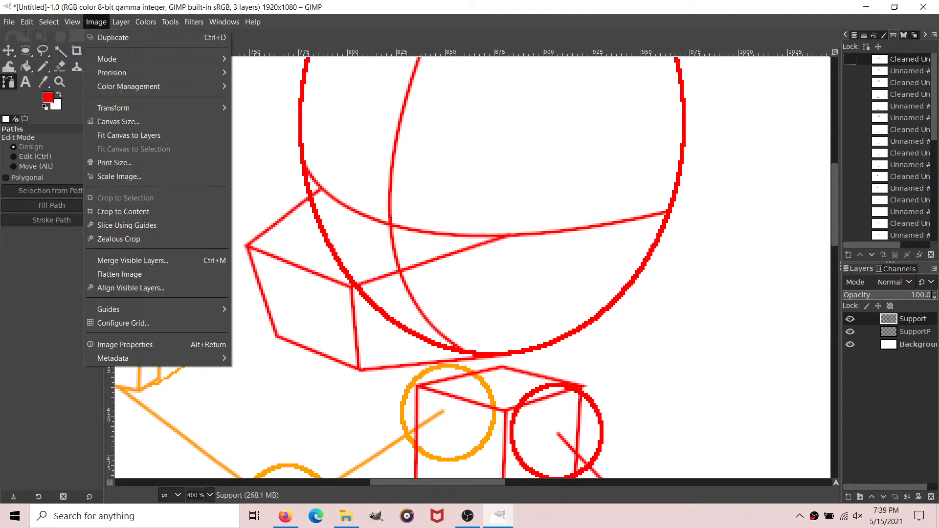
{"action": "left_click", "coordinate": [96, 22]}
{"action": "key", "text": "1"}
{"action": "scroll", "coordinate": [280, 305], "scroll_direction": "down", "scroll_amount": 3}
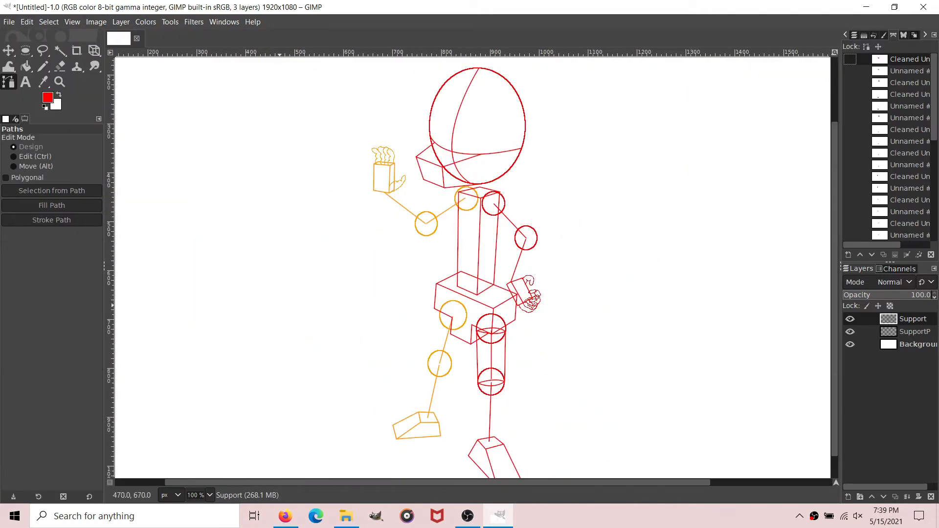
{"action": "scroll", "coordinate": [279, 304], "scroll_direction": "up", "scroll_amount": 3}
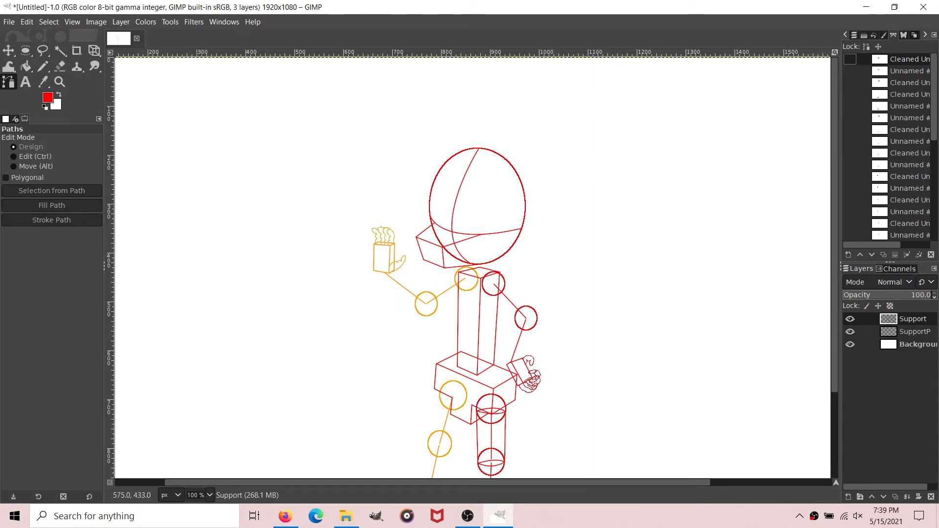
{"action": "left_click", "coordinate": [121, 22]}
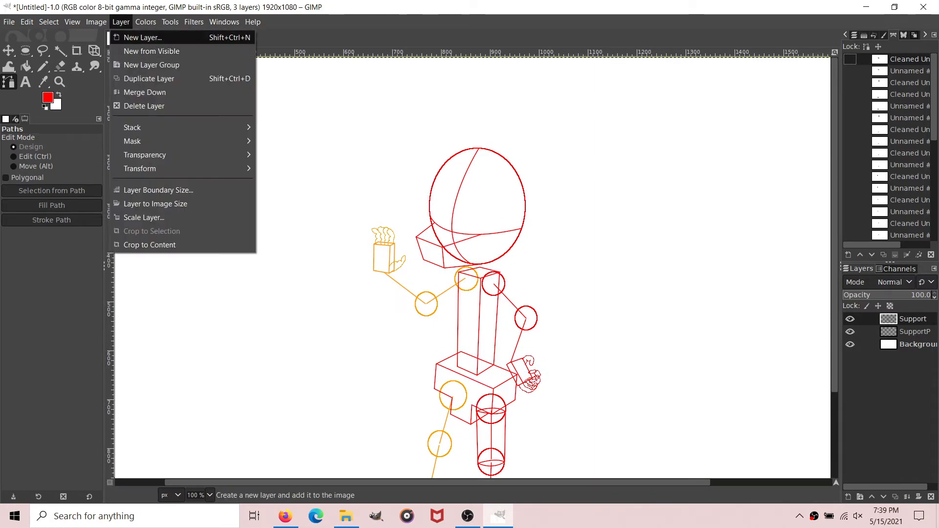
{"action": "left_click", "coordinate": [147, 38]}
{"action": "type", "text": "L"}
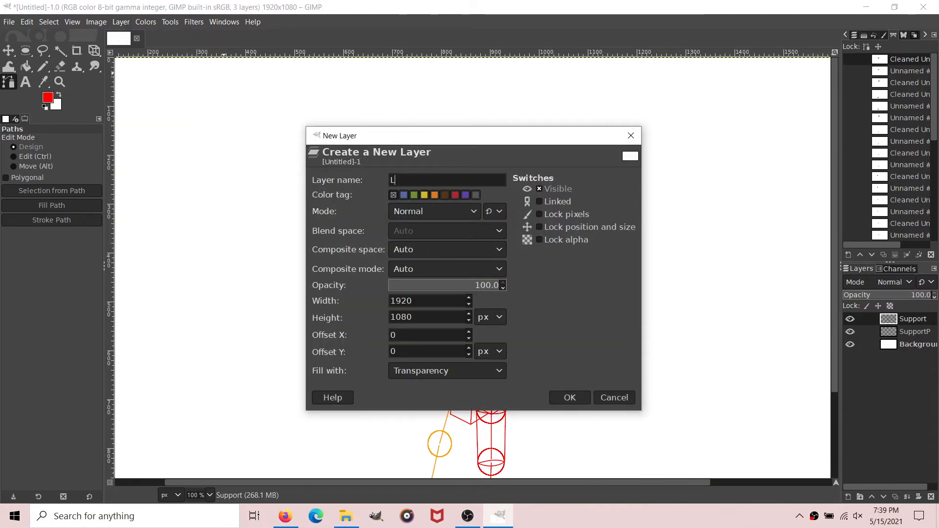
{"action": "type", "text": "ineart"}
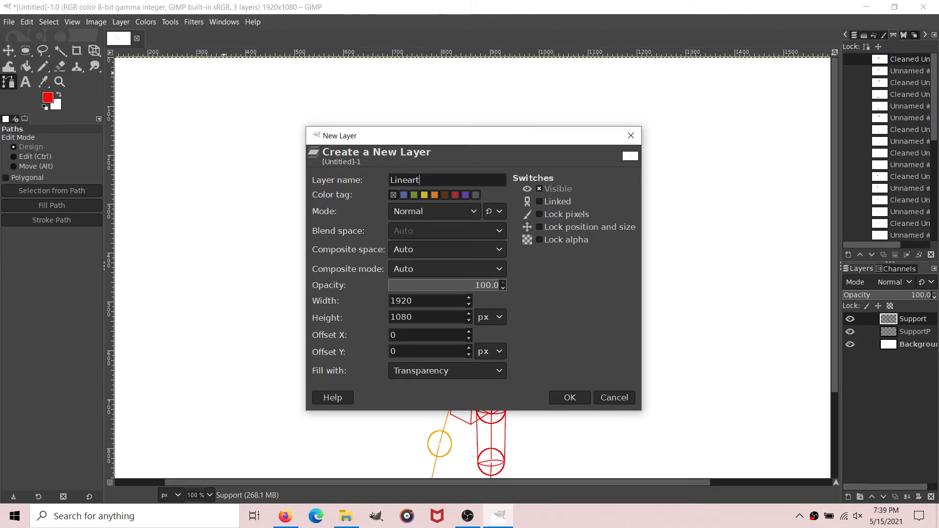
{"action": "key", "text": "Return"}
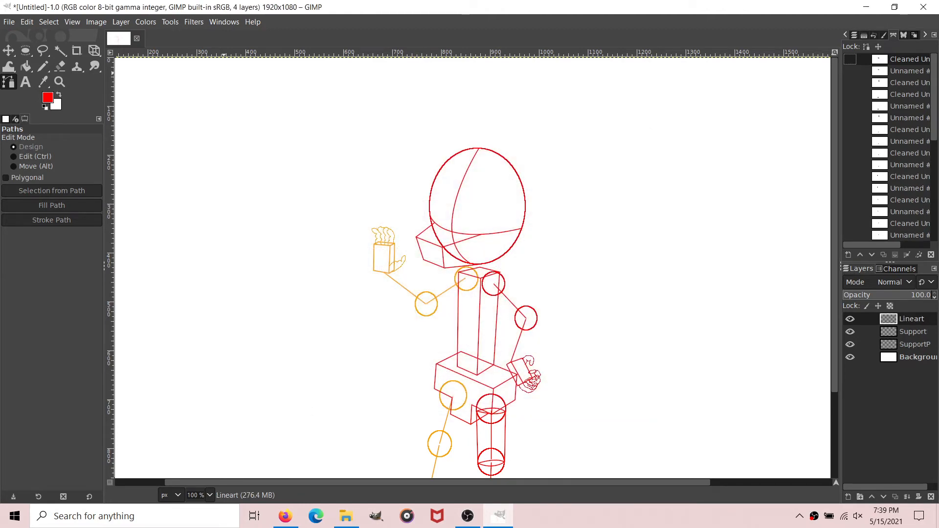
Step: Set the foreground colour to black, 000000
{"action": "left_click", "coordinate": [48, 98]}
{"action": "left_click", "coordinate": [162, 216]}
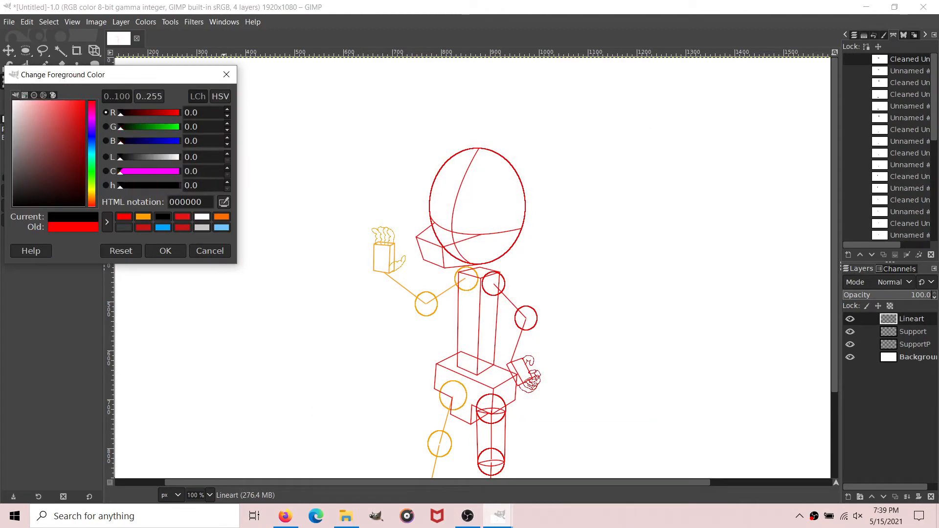
{"action": "left_click", "coordinate": [166, 250]}
Step: Trace the head ellipse with a curved path from its lower muzzle side up around the face side to the top
{"action": "scroll", "coordinate": [210, 495], "scroll_direction": "up", "scroll_amount": 2}
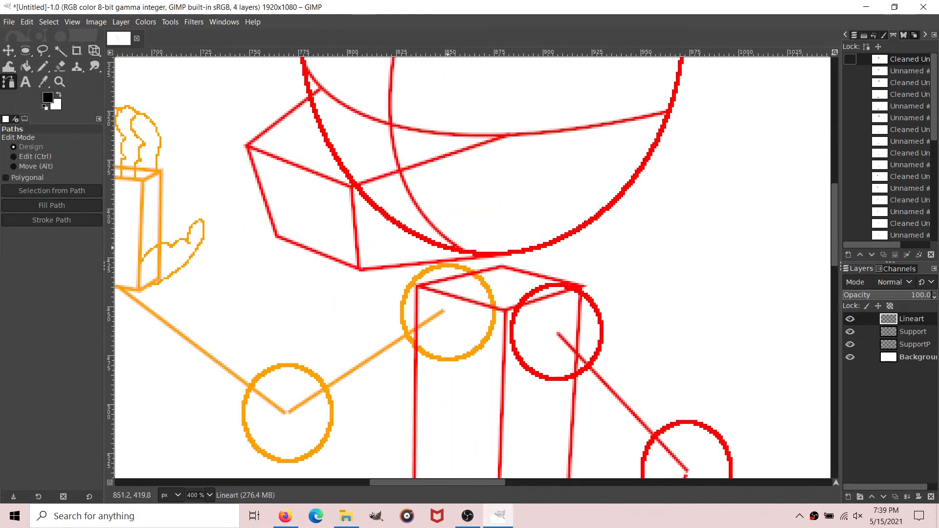
{"action": "scroll", "coordinate": [444, 457], "scroll_direction": "up", "scroll_amount": 5}
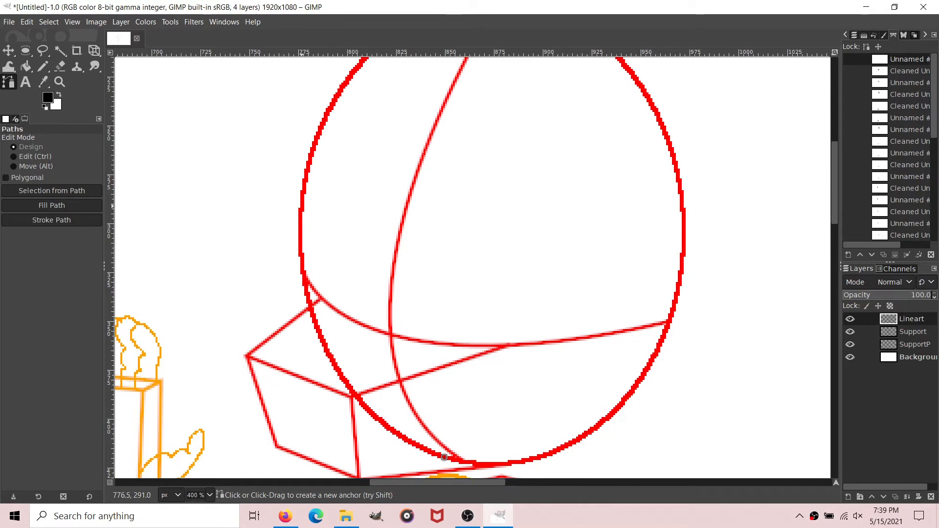
{"action": "left_click_drag", "start_coordinate": [301, 205], "coordinate": [301, 141]}
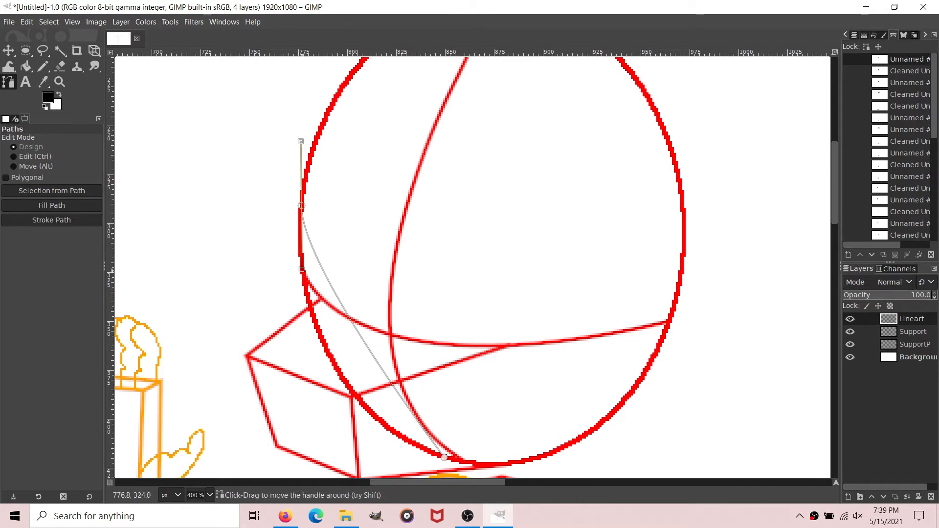
{"action": "left_click_drag", "start_coordinate": [301, 269], "coordinate": [293, 419]}
{"action": "scroll", "coordinate": [393, 247], "scroll_direction": "up", "scroll_amount": 2}
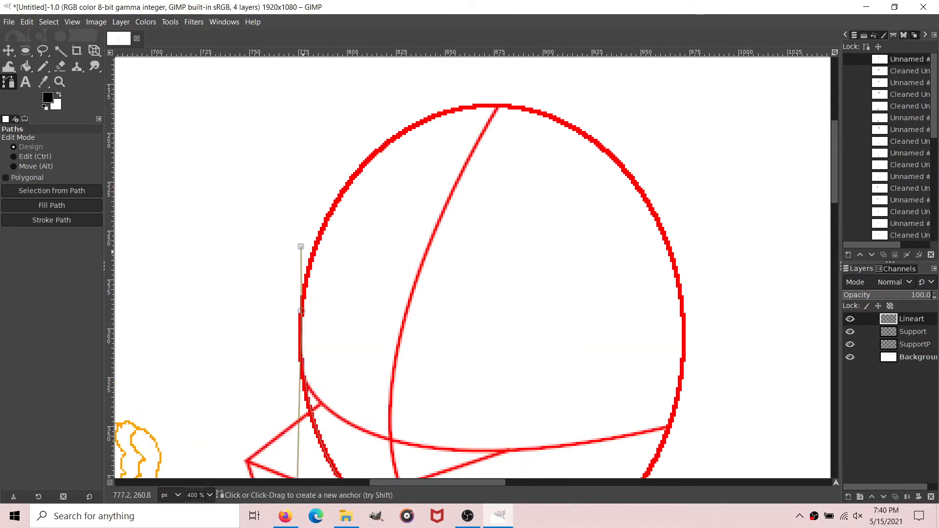
{"action": "left_click_drag", "start_coordinate": [301, 246], "coordinate": [301, 311]}
{"action": "mouse_move", "coordinate": [511, 105]}
{"action": "left_mouse_down"}
{"action": "mouse_move", "coordinate": [706, 111]}
{"action": "mouse_move", "coordinate": [511, 105]}
{"action": "left_mouse_up"}
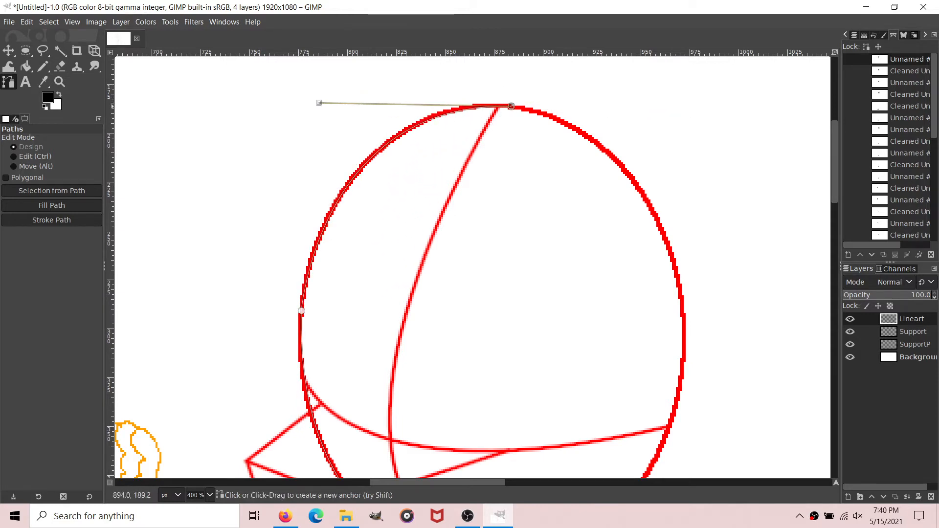
Step: Continue the head outline path from the top down the back of the head to the underside near the neck
{"action": "scroll", "coordinate": [464, 268], "scroll_direction": "down", "scroll_amount": 3}
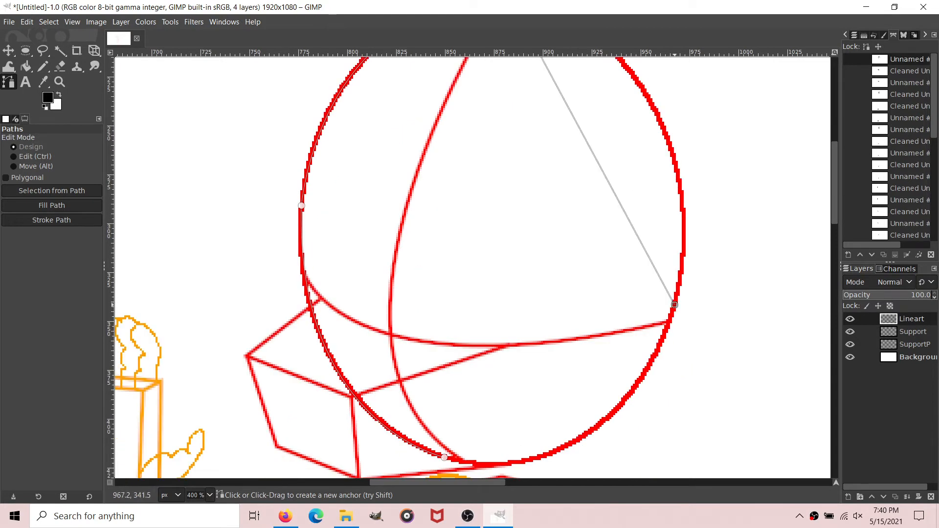
{"action": "left_click_drag", "start_coordinate": [674, 303], "coordinate": [716, 83]}
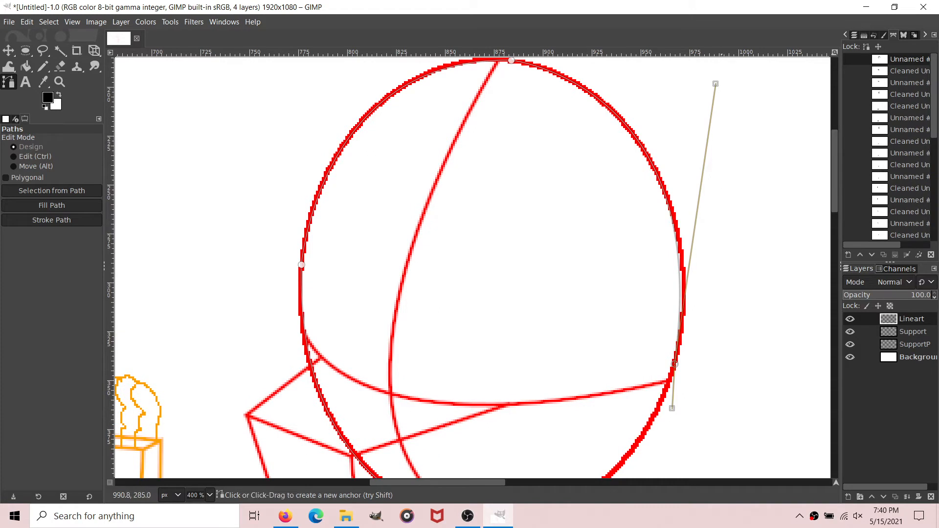
{"action": "scroll", "coordinate": [674, 304], "scroll_direction": "down", "scroll_amount": 3}
{"action": "left_click_drag", "start_coordinate": [672, 303], "coordinate": [675, 259]}
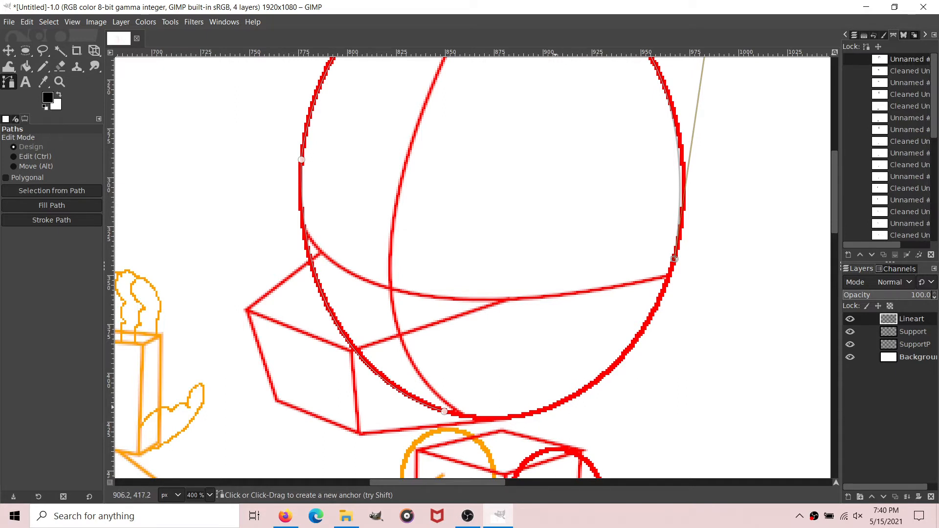
{"action": "left_click_drag", "start_coordinate": [558, 406], "coordinate": [648, 371]}
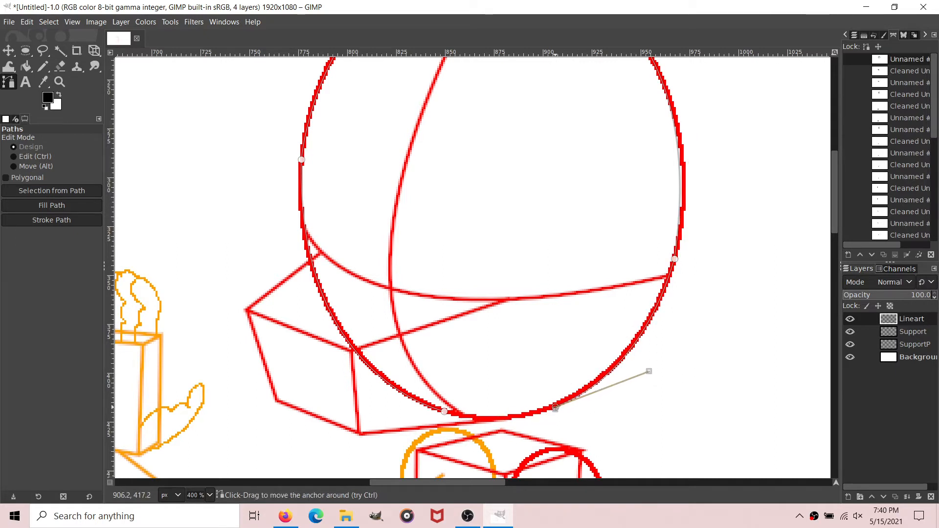
Step: Draw two short curved neck lines from the ends of the head outline down to the top of the torso box
{"action": "scroll", "coordinate": [458, 376], "scroll_direction": "down", "scroll_amount": 2}
{"action": "scroll", "coordinate": [492, 249], "scroll_direction": "down", "scroll_amount": 2}
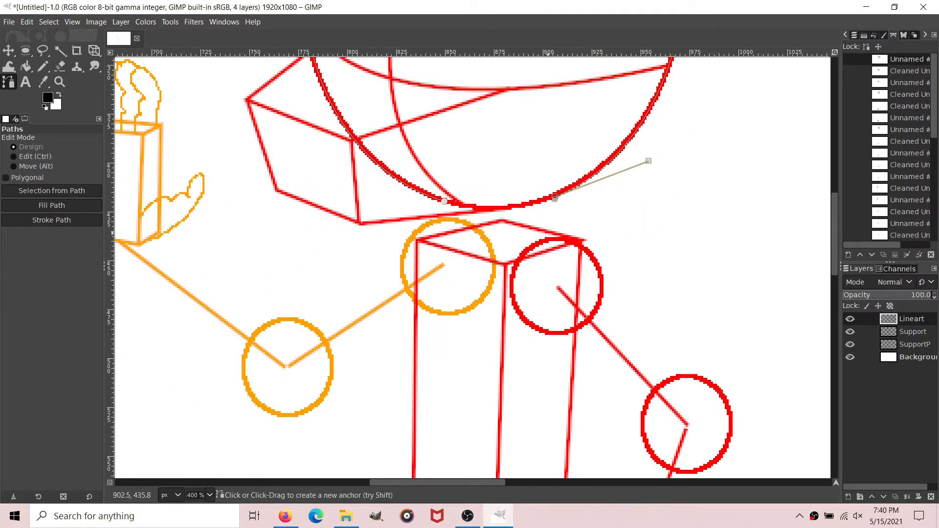
{"action": "left_click", "coordinate": [444, 201]}
{"action": "left_click_drag", "start_coordinate": [445, 241], "coordinate": [450, 264]}
{"action": "left_click", "coordinate": [553, 198]}
{"action": "left_click_drag", "start_coordinate": [557, 240], "coordinate": [570, 264]}
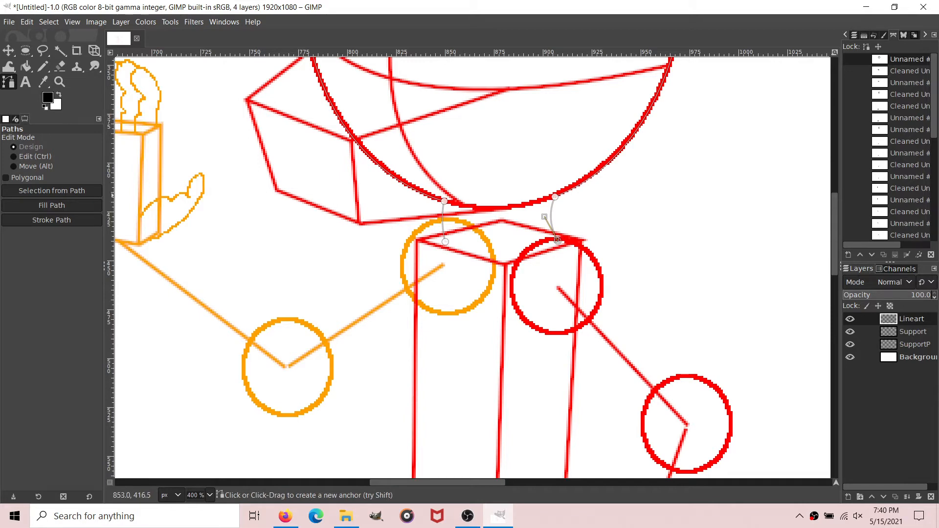
Step: Curve the torso outline from the front neck line along the chest to the hip box corner and under the pelvis
{"action": "scroll", "coordinate": [436, 225], "scroll_direction": "down", "scroll_amount": 5}
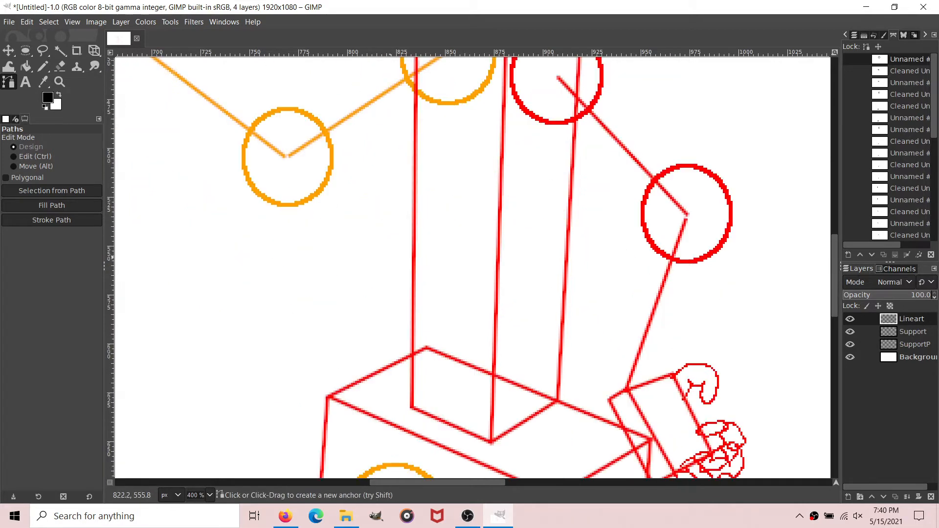
{"action": "scroll", "coordinate": [461, 274], "scroll_direction": "down", "scroll_amount": 2}
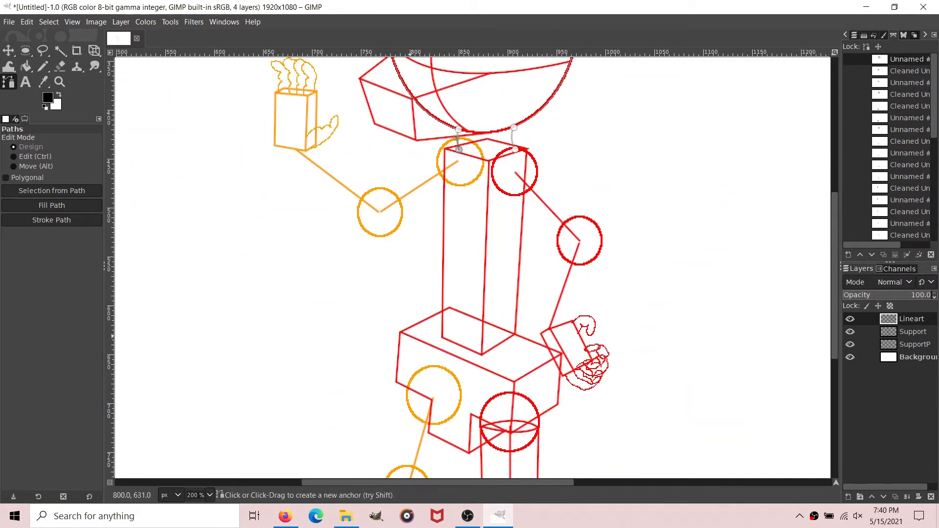
{"action": "mouse_move", "coordinate": [402, 332]}
{"action": "left_mouse_down"}
{"action": "mouse_move", "coordinate": [400, 426]}
{"action": "mouse_move", "coordinate": [402, 332]}
{"action": "left_mouse_up"}
{"action": "scroll", "coordinate": [391, 329], "scroll_direction": "down", "scroll_amount": 2}
{"action": "scroll", "coordinate": [386, 327], "scroll_direction": "up", "scroll_amount": 2}
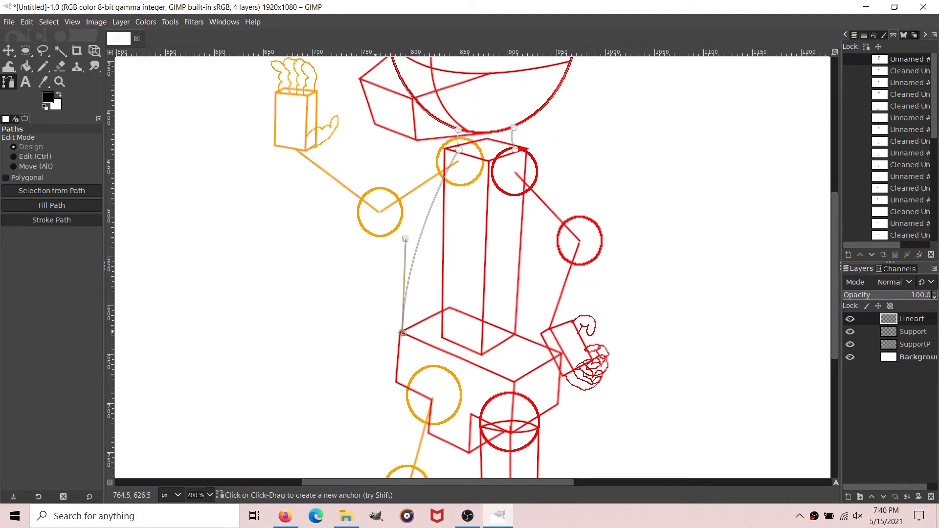
{"action": "scroll", "coordinate": [376, 326], "scroll_direction": "down", "scroll_amount": 2}
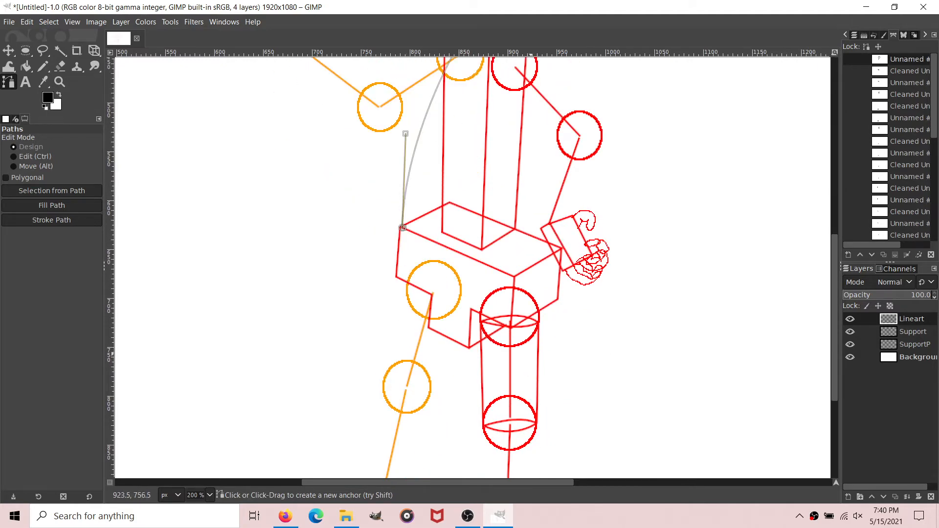
{"action": "mouse_move", "coordinate": [530, 358]}
{"action": "left_mouse_down"}
{"action": "mouse_move", "coordinate": [702, 342]}
{"action": "mouse_move", "coordinate": [677, 361]}
{"action": "mouse_move", "coordinate": [703, 354]}
{"action": "mouse_move", "coordinate": [554, 362]}
{"action": "mouse_move", "coordinate": [529, 354]}
{"action": "left_mouse_up"}
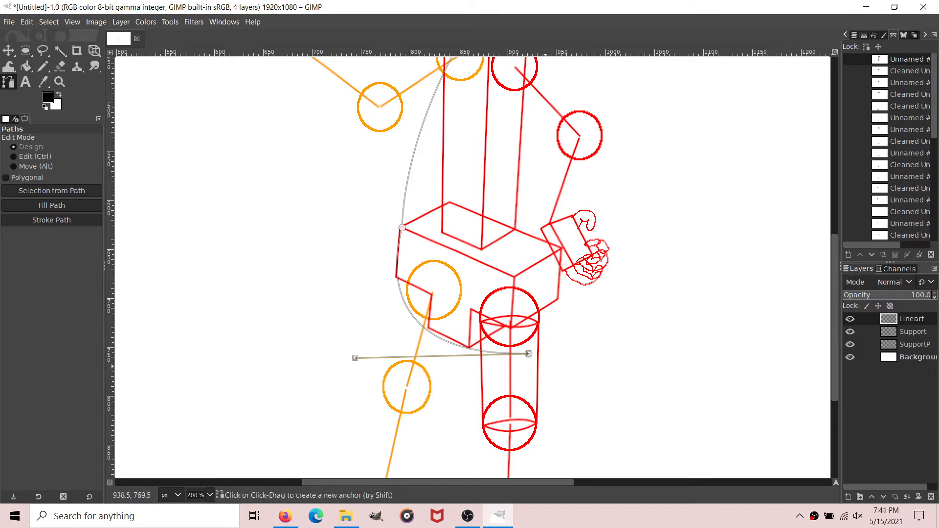
Step: Continue the torso outline from beneath the pelvis up the back and over the near shoulder, closing at the rear neck line
{"action": "mouse_move", "coordinate": [557, 235]}
{"action": "left_mouse_down"}
{"action": "mouse_move", "coordinate": [511, 151]}
{"action": "mouse_move", "coordinate": [521, 143]}
{"action": "mouse_move", "coordinate": [515, 151]}
{"action": "mouse_move", "coordinate": [557, 236]}
{"action": "mouse_move", "coordinate": [549, 272]}
{"action": "mouse_move", "coordinate": [537, 263]}
{"action": "mouse_move", "coordinate": [546, 206]}
{"action": "left_mouse_up"}
{"action": "scroll", "coordinate": [554, 294], "scroll_direction": "up", "scroll_amount": 3}
{"action": "left_click_drag", "start_coordinate": [509, 140], "coordinate": [470, 138]}
{"action": "left_click_drag", "start_coordinate": [471, 138], "coordinate": [515, 149]}
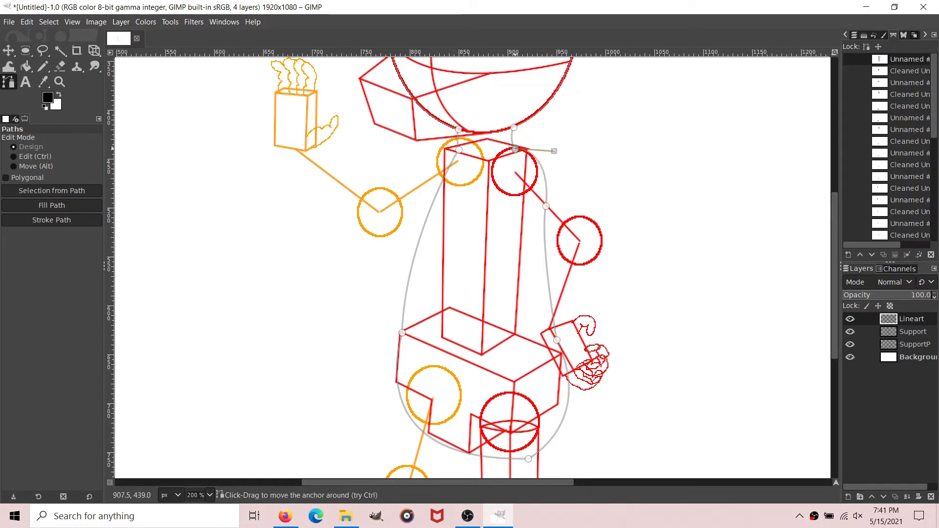
Step: Remove small tangents from the finished torso and neck path with a size of 2.0
{"action": "right_click", "coordinate": [857, 59]}
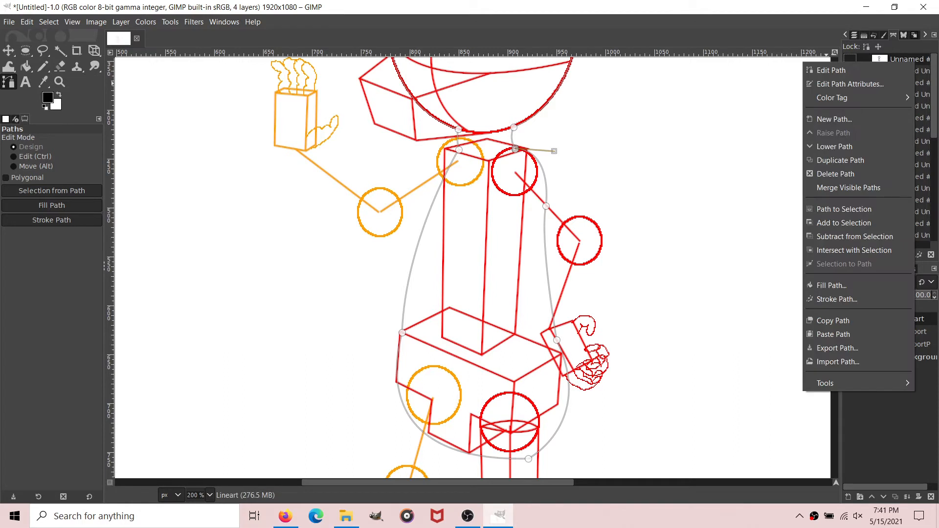
{"action": "mouse_move", "coordinate": [831, 383]}
{"action": "left_click", "coordinate": [749, 383]}
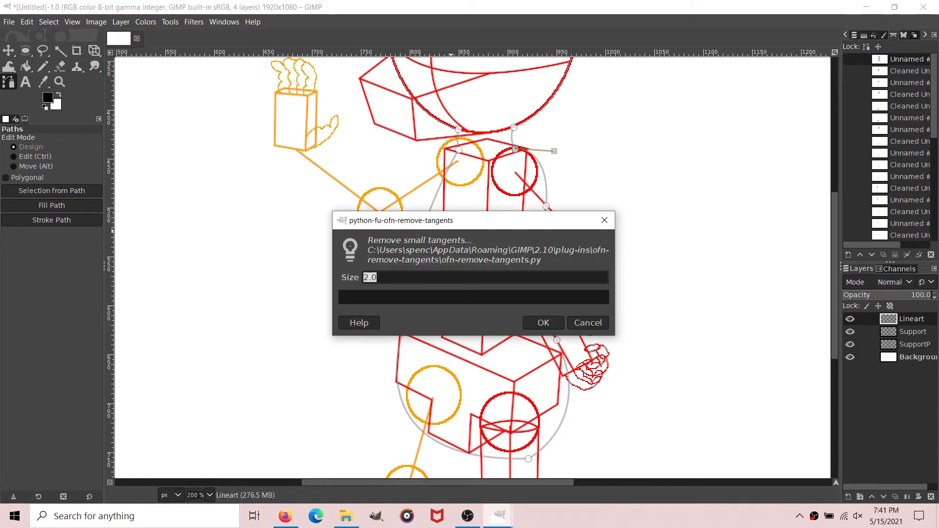
{"action": "key", "text": "Return"}
Step: Stroke the cleaned torso path on the Lineart layer as a solid 2 px black line and hide the path
{"action": "left_click", "coordinate": [52, 220]}
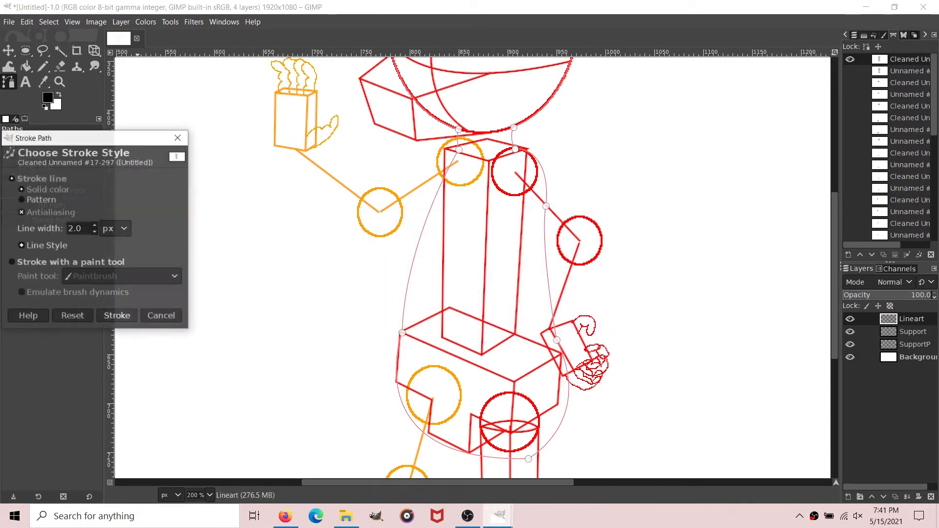
{"action": "key", "text": "Return"}
{"action": "left_click", "coordinate": [26, 67]}
{"action": "left_click", "coordinate": [8, 82]}
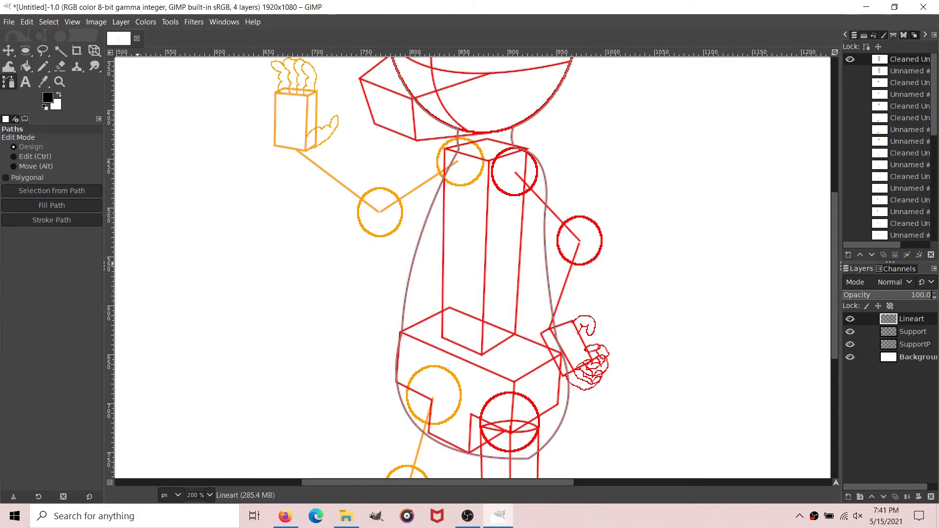
{"action": "left_click", "coordinate": [849, 59]}
Step: Start the near leg's path at the red hip circle and curve its right edge down the thigh and around a small knee bulge
{"action": "scroll", "coordinate": [556, 225], "scroll_direction": "up", "scroll_amount": 5}
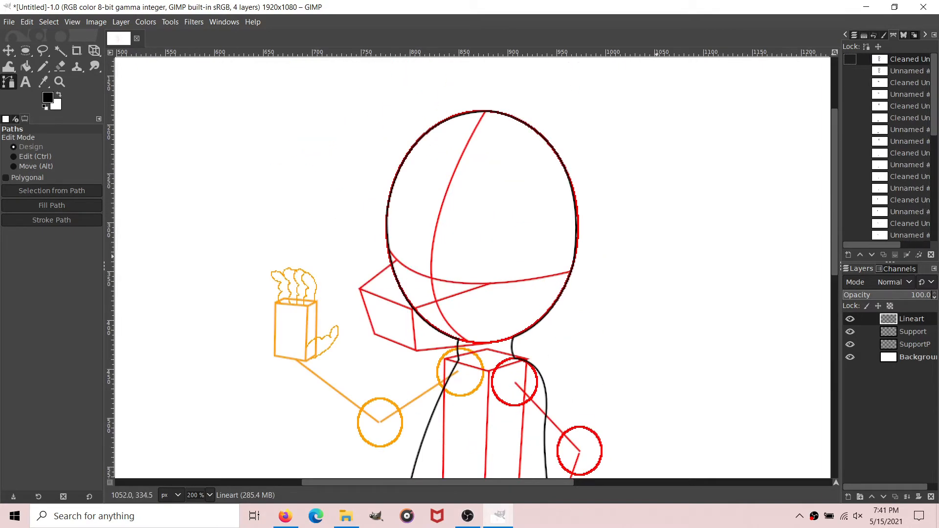
{"action": "scroll", "coordinate": [556, 225], "scroll_direction": "down", "scroll_amount": 10}
{"action": "scroll", "coordinate": [560, 226], "scroll_direction": "up", "scroll_amount": 3}
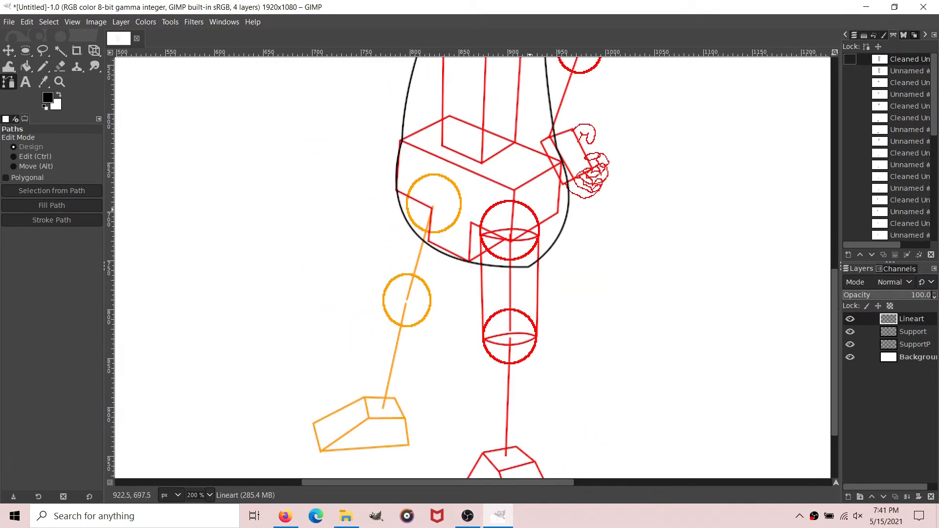
{"action": "left_click", "coordinate": [533, 209]}
{"action": "scroll", "coordinate": [533, 209], "scroll_direction": "down", "scroll_amount": 3}
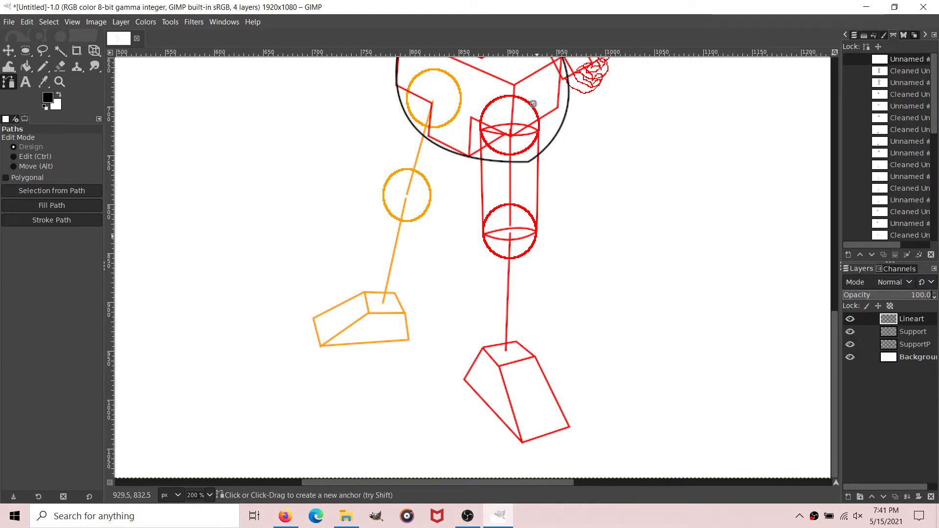
{"action": "left_click", "coordinate": [536, 236]}
{"action": "left_click_drag", "start_coordinate": [537, 236], "coordinate": [521, 332]}
{"action": "left_click_drag", "start_coordinate": [521, 332], "coordinate": [535, 260]}
{"action": "left_click_drag", "start_coordinate": [535, 260], "coordinate": [538, 251]}
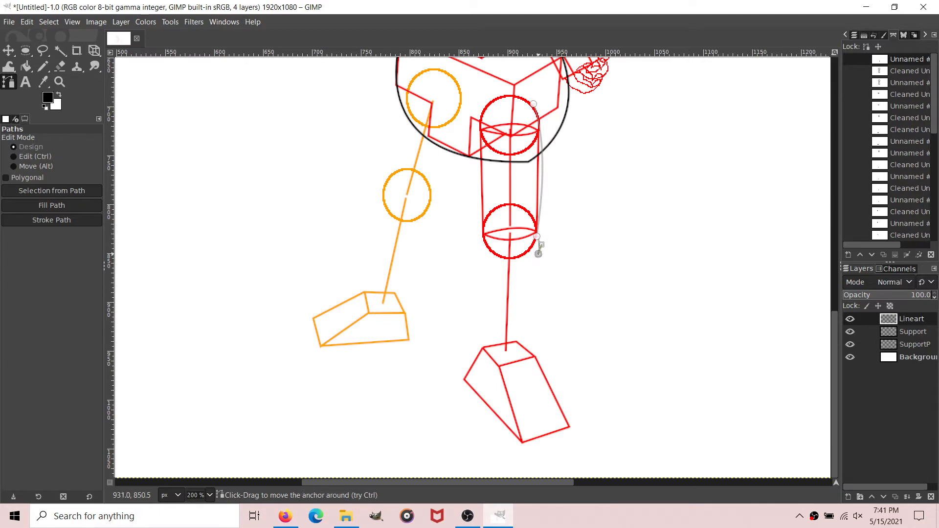
{"action": "key", "text": "3"}
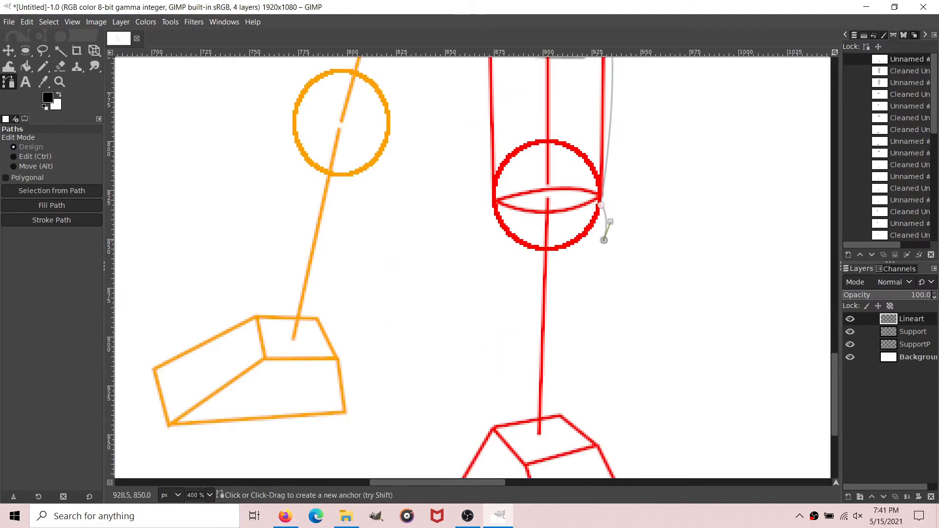
{"action": "left_click_drag", "start_coordinate": [603, 240], "coordinate": [593, 251]}
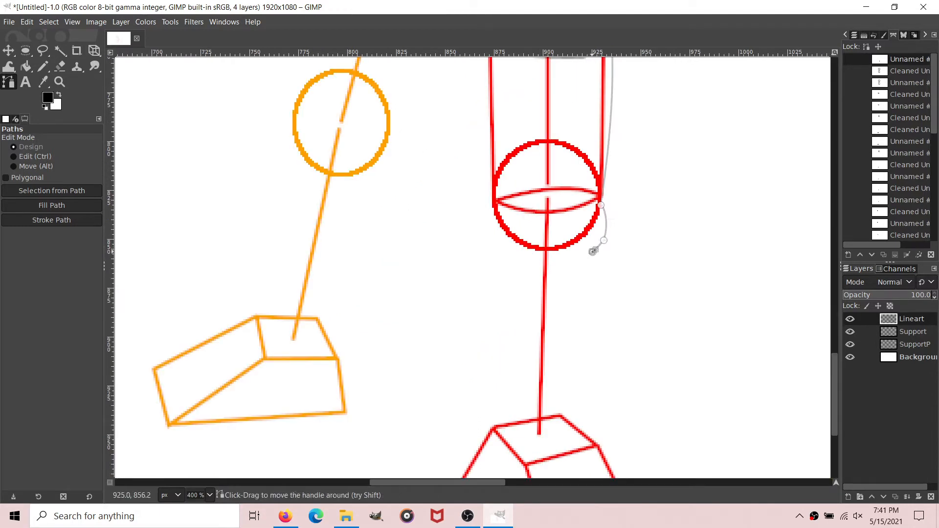
Step: Continue the near leg path down the shin and along the foot box's right edge, ending in a curved, pointed first toe
{"action": "scroll", "coordinate": [593, 251], "scroll_direction": "down", "scroll_amount": 5}
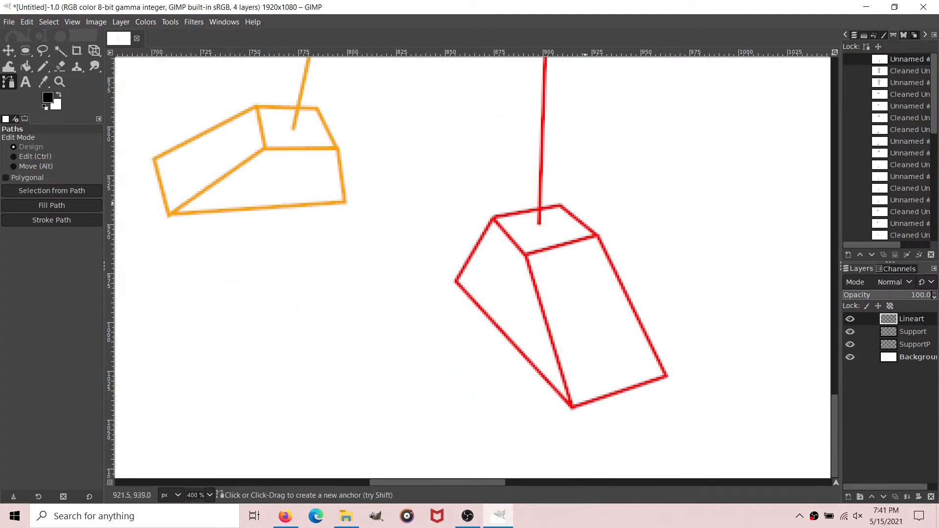
{"action": "mouse_move", "coordinate": [595, 235]}
{"action": "left_mouse_down"}
{"action": "mouse_move", "coordinate": [614, 295]}
{"action": "mouse_move", "coordinate": [606, 229]}
{"action": "left_mouse_up"}
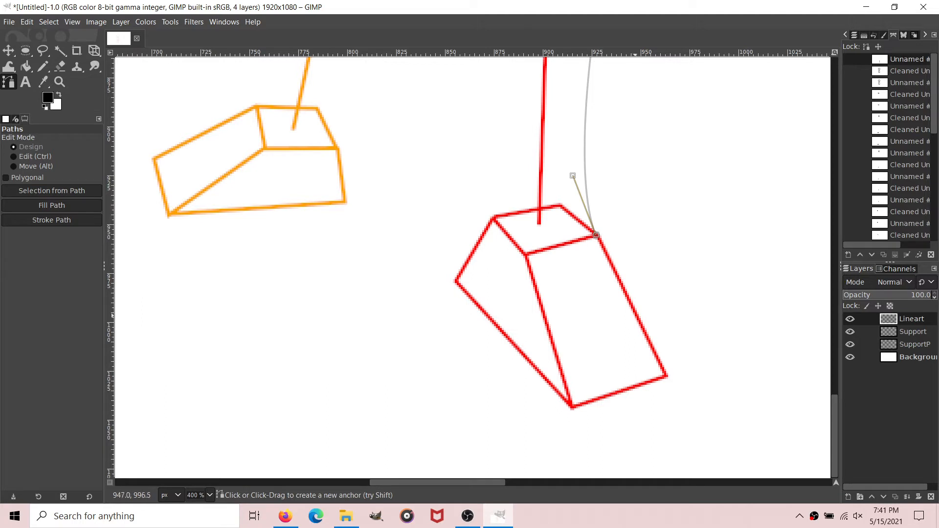
{"action": "mouse_move", "coordinate": [639, 319]}
{"action": "left_mouse_down"}
{"action": "mouse_move", "coordinate": [651, 331]}
{"action": "mouse_move", "coordinate": [639, 319]}
{"action": "left_mouse_up"}
{"action": "mouse_move", "coordinate": [690, 404]}
{"action": "left_mouse_down"}
{"action": "mouse_move", "coordinate": [684, 464]}
{"action": "mouse_move", "coordinate": [690, 404]}
{"action": "mouse_move", "coordinate": [690, 412]}
{"action": "left_mouse_up"}
{"action": "mouse_move", "coordinate": [638, 373]}
{"action": "left_mouse_down"}
{"action": "mouse_move", "coordinate": [616, 366]}
{"action": "mouse_move", "coordinate": [638, 373]}
{"action": "left_mouse_up"}
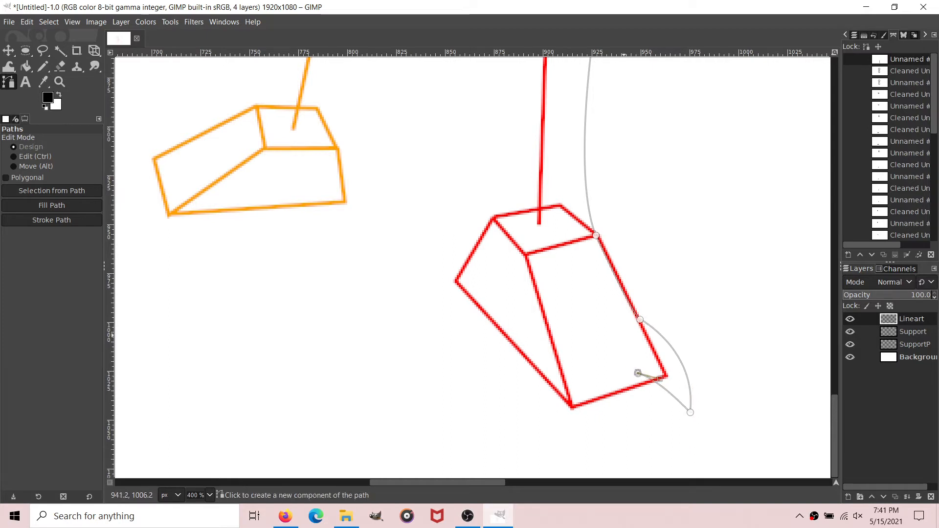
Step: Draw the pointed second toe and the outer curve of the third toe as separate components beside the first toe
{"action": "left_click_drag", "start_coordinate": [653, 439], "coordinate": [658, 372]}
{"action": "left_click", "coordinate": [648, 448]}
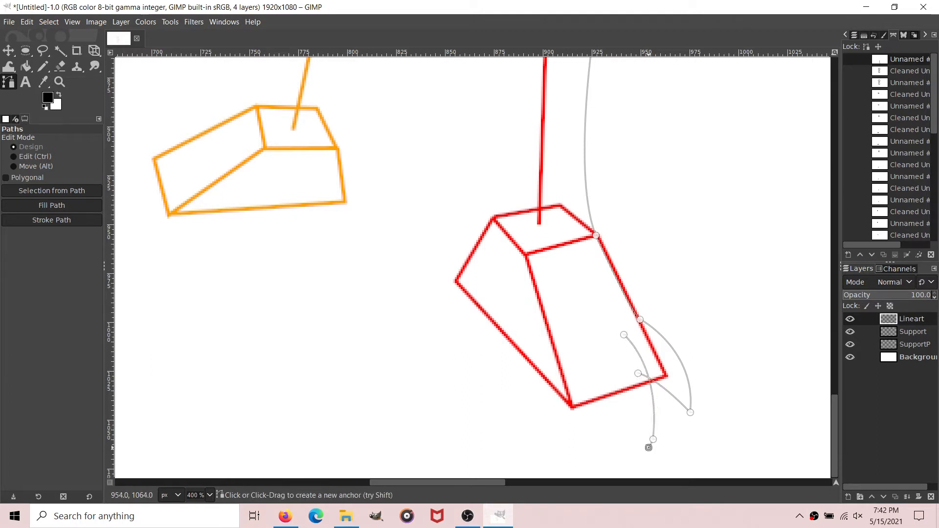
{"action": "left_click", "coordinate": [649, 445]}
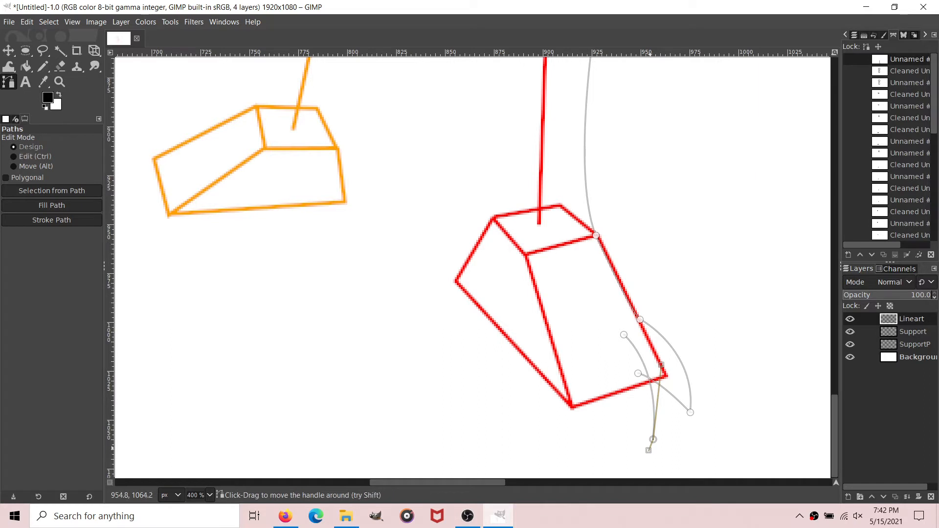
{"action": "left_click_drag", "start_coordinate": [661, 365], "coordinate": [597, 371]}
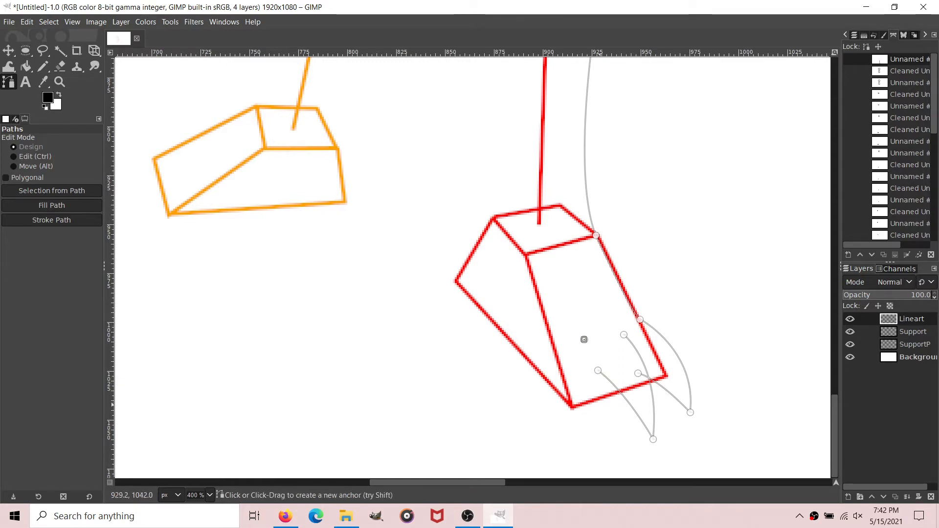
{"action": "left_click_drag", "start_coordinate": [612, 434], "coordinate": [609, 455]}
{"action": "left_click_drag", "start_coordinate": [614, 413], "coordinate": [616, 384]}
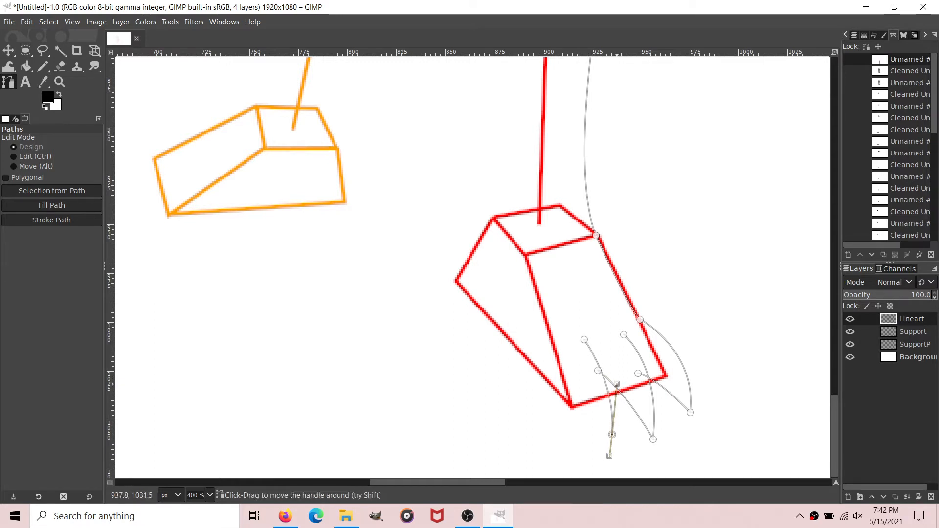
{"action": "left_click_drag", "start_coordinate": [610, 455], "coordinate": [612, 435]}
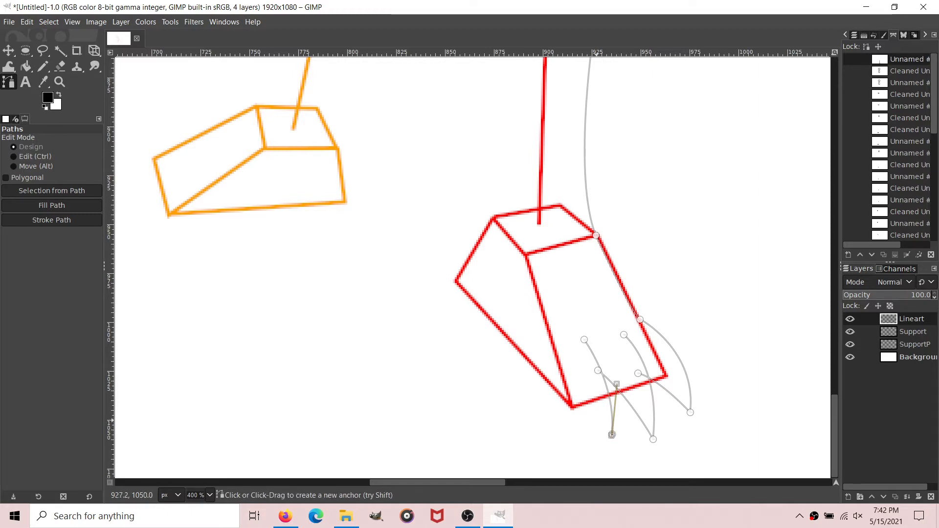
Step: Close the third toe onto the foot box and continue the outline along the sole and around the heel to the ankle corner
{"action": "left_click_drag", "start_coordinate": [566, 397], "coordinate": [527, 363]}
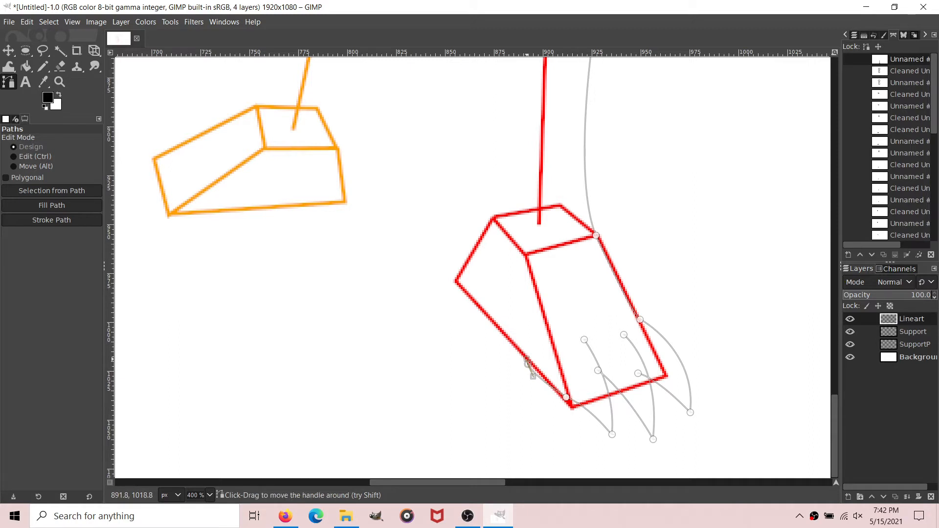
{"action": "mouse_move", "coordinate": [470, 301]}
{"action": "left_mouse_down"}
{"action": "mouse_move", "coordinate": [441, 289]}
{"action": "mouse_move", "coordinate": [471, 300]}
{"action": "left_mouse_up"}
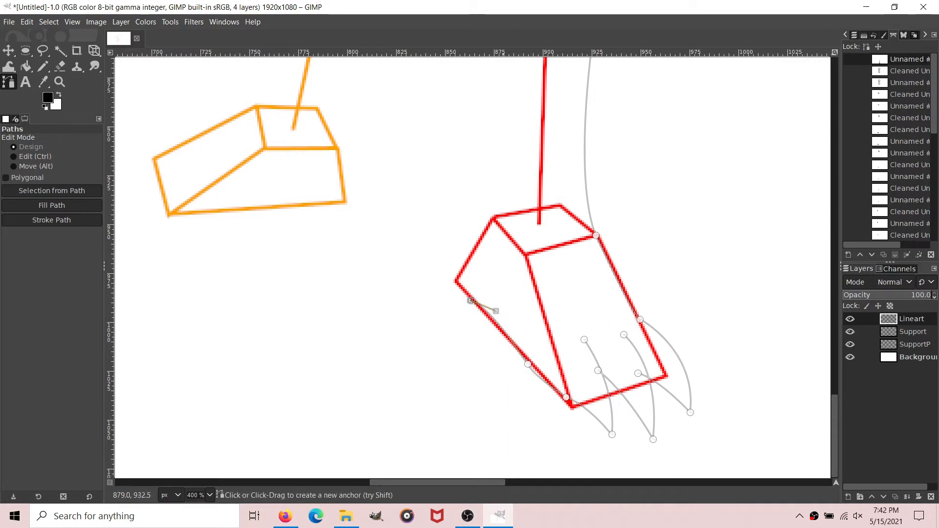
{"action": "mouse_move", "coordinate": [496, 216]}
{"action": "left_mouse_down"}
{"action": "mouse_move", "coordinate": [559, 201]}
{"action": "mouse_move", "coordinate": [562, 187]}
{"action": "mouse_move", "coordinate": [496, 215]}
{"action": "left_mouse_up"}
{"action": "scroll", "coordinate": [498, 215], "scroll_direction": "up", "scroll_amount": 5}
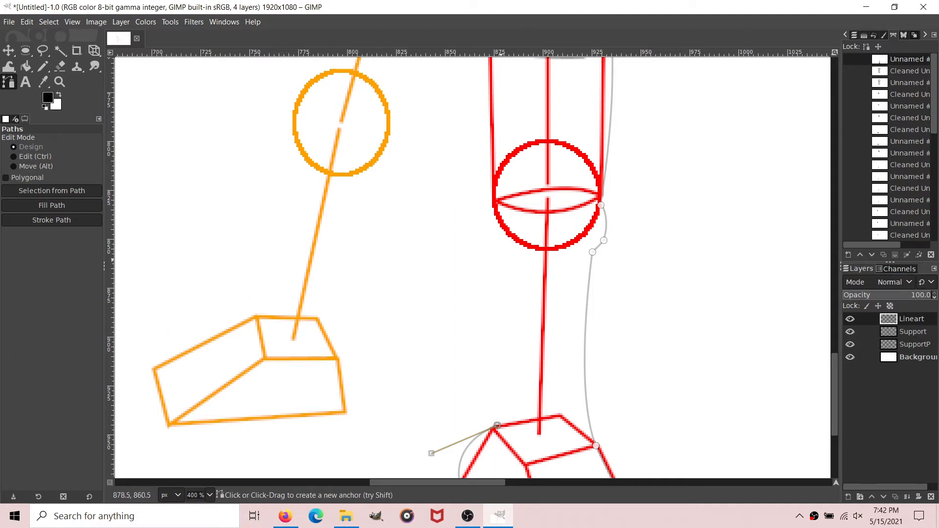
{"action": "left_click_drag", "start_coordinate": [501, 259], "coordinate": [501, 297]}
{"action": "mouse_move", "coordinate": [497, 207]}
{"action": "left_mouse_down"}
{"action": "mouse_move", "coordinate": [520, 183]}
{"action": "mouse_move", "coordinate": [499, 207]}
{"action": "left_mouse_up"}
{"action": "key", "text": "ctrl+z"}
{"action": "key", "text": "ctrl+z"}
{"action": "key", "text": "ctrl+z"}
{"action": "key", "text": "ctrl+z"}
Step: Curve the near leg's left edge up the calf from the ankle to the knee and along the thigh into the hip circle
{"action": "mouse_move", "coordinate": [499, 203]}
{"action": "left_mouse_down"}
{"action": "mouse_move", "coordinate": [561, 174]}
{"action": "mouse_move", "coordinate": [499, 203]}
{"action": "mouse_move", "coordinate": [510, 202]}
{"action": "left_mouse_up"}
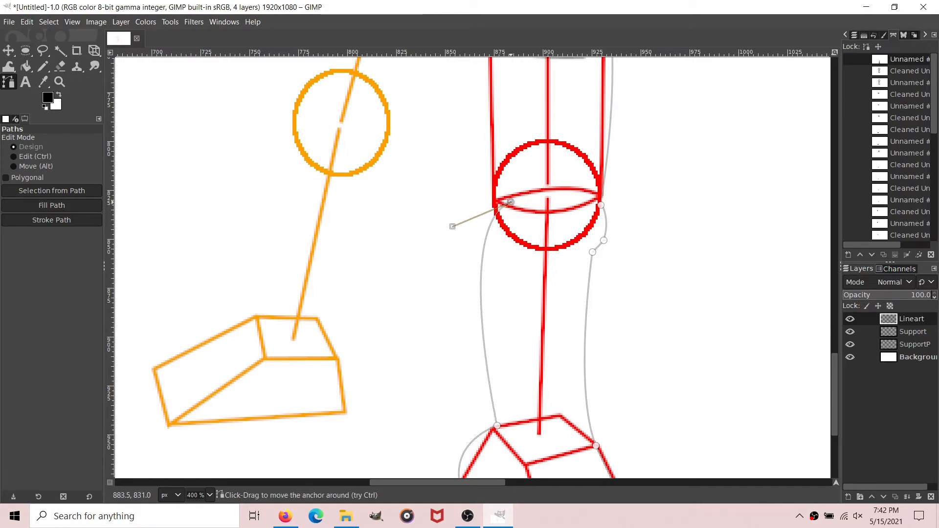
{"action": "scroll", "coordinate": [511, 202], "scroll_direction": "up", "scroll_amount": 5}
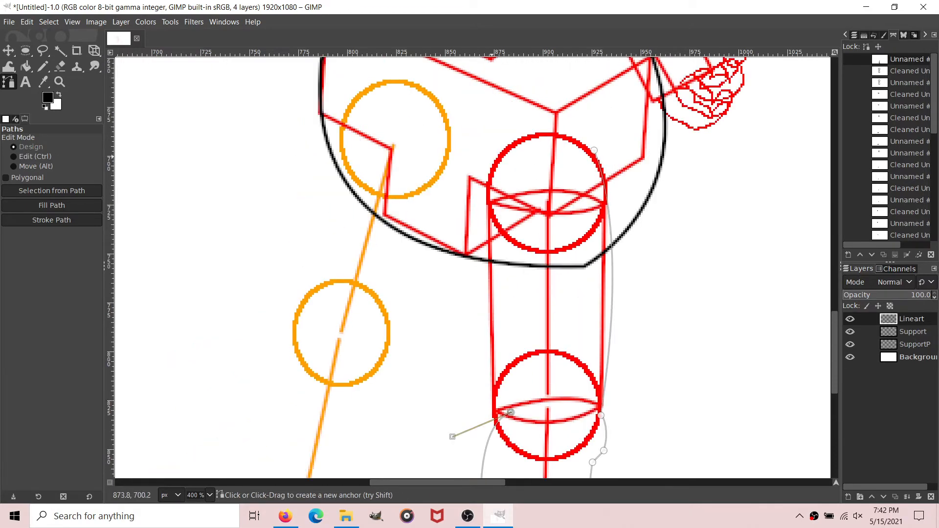
{"action": "left_click_drag", "start_coordinate": [499, 154], "coordinate": [524, 89]}
{"action": "left_click_drag", "start_coordinate": [477, 219], "coordinate": [468, 306]}
{"action": "scroll", "coordinate": [526, 203], "scroll_direction": "down", "scroll_amount": 7}
{"action": "scroll", "coordinate": [683, 254], "scroll_direction": "up", "scroll_amount": 3}
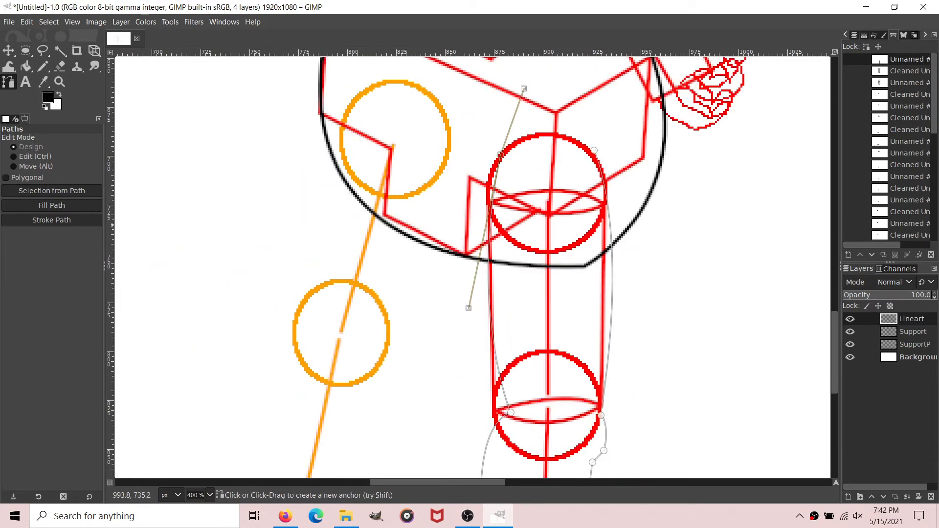
Step: Remove small tangents from the finished near leg and foot path
{"action": "right_click", "coordinate": [907, 58]}
{"action": "mouse_move", "coordinate": [826, 379]}
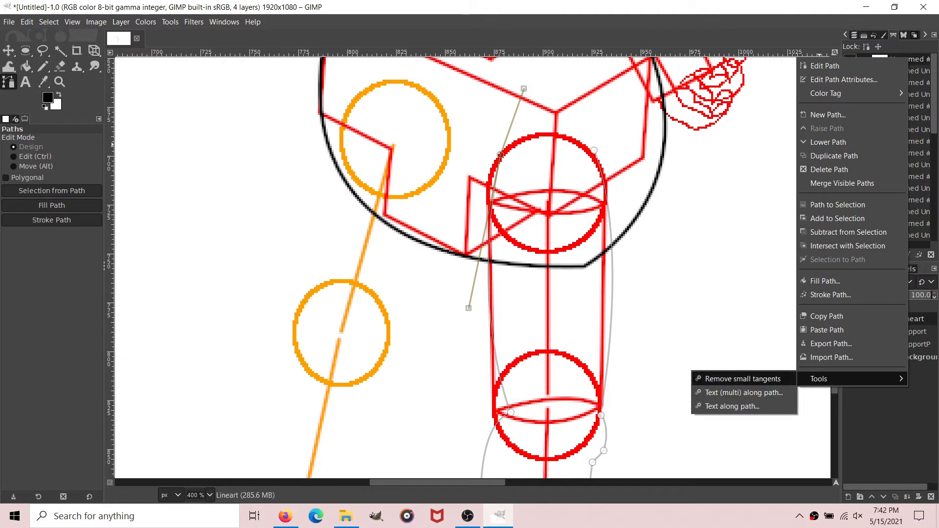
{"action": "left_click", "coordinate": [753, 379]}
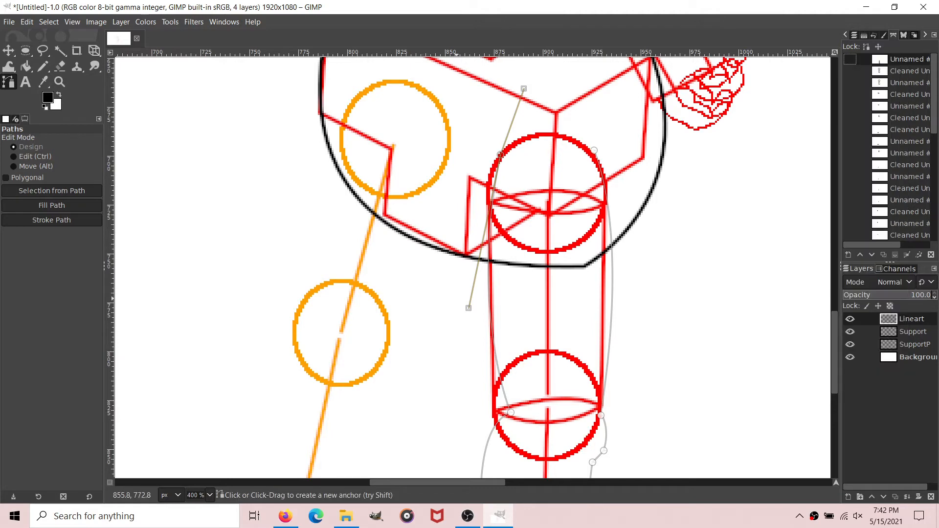
{"action": "left_click", "coordinate": [543, 323]}
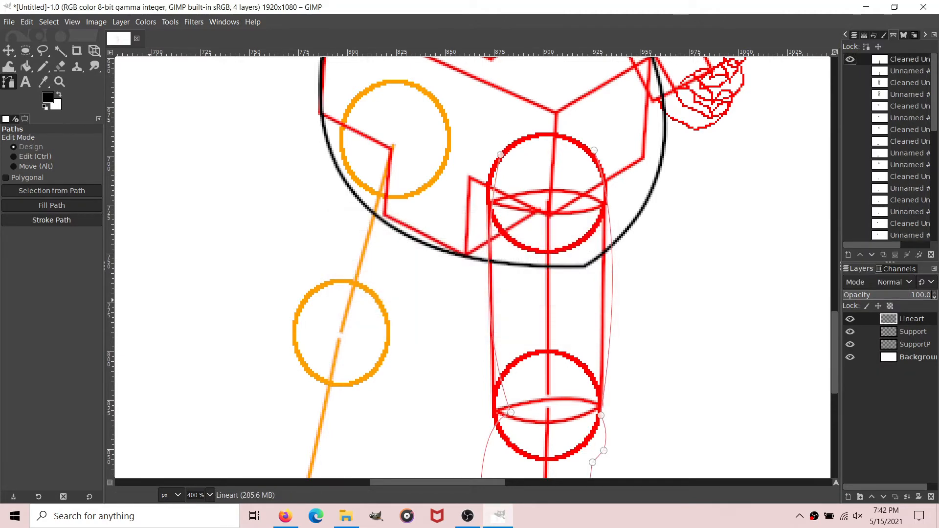
Step: Stroke the cleaned near leg path in black on the Lineart layer and hide the path
{"action": "left_click", "coordinate": [51, 219]}
{"action": "key", "text": "Return"}
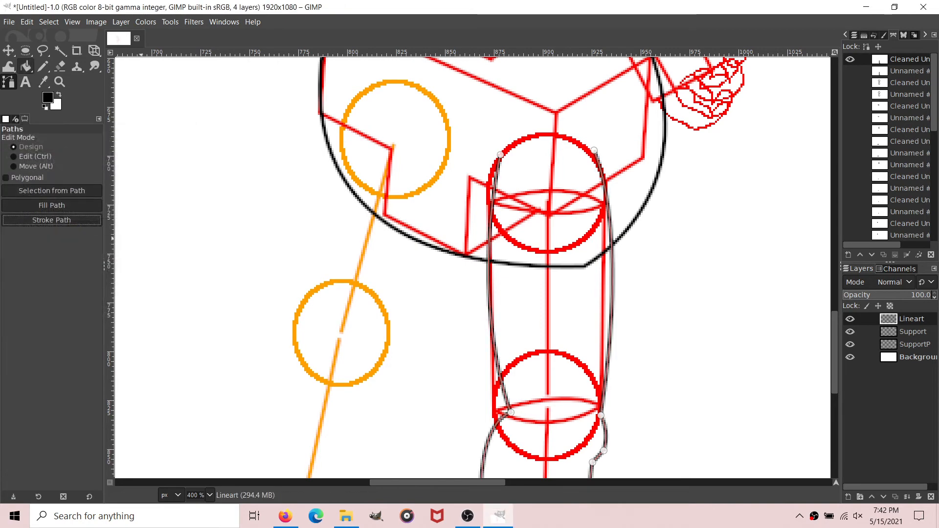
{"action": "left_click", "coordinate": [850, 60]}
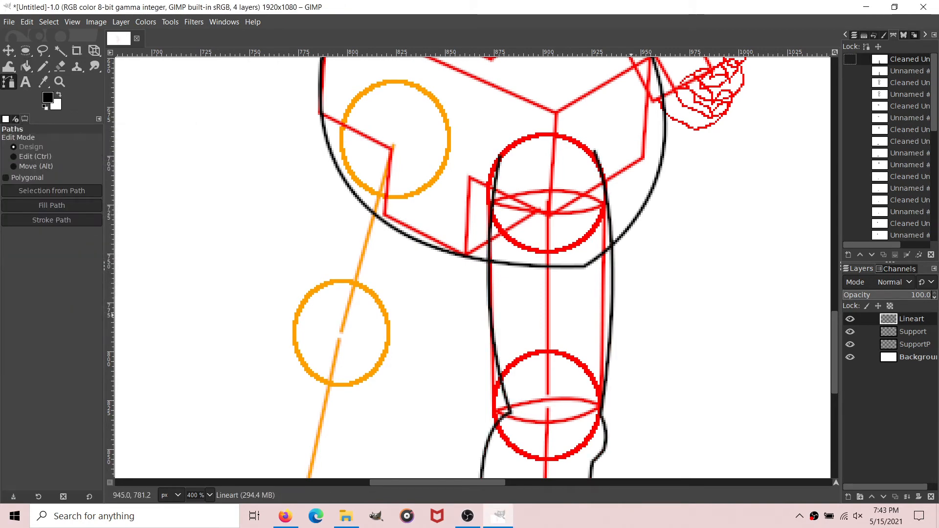
Step: Erase the first toe's stray line end where it pokes past the second toe's curve on the near foot
{"action": "scroll", "coordinate": [472, 266], "scroll_direction": "right", "scroll_amount": 3}
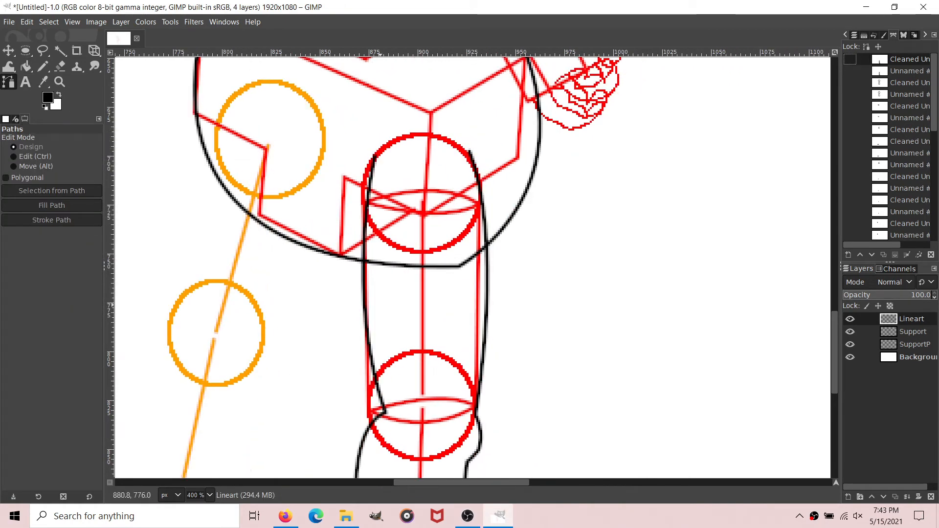
{"action": "scroll", "coordinate": [386, 266], "scroll_direction": "down", "scroll_amount": 10}
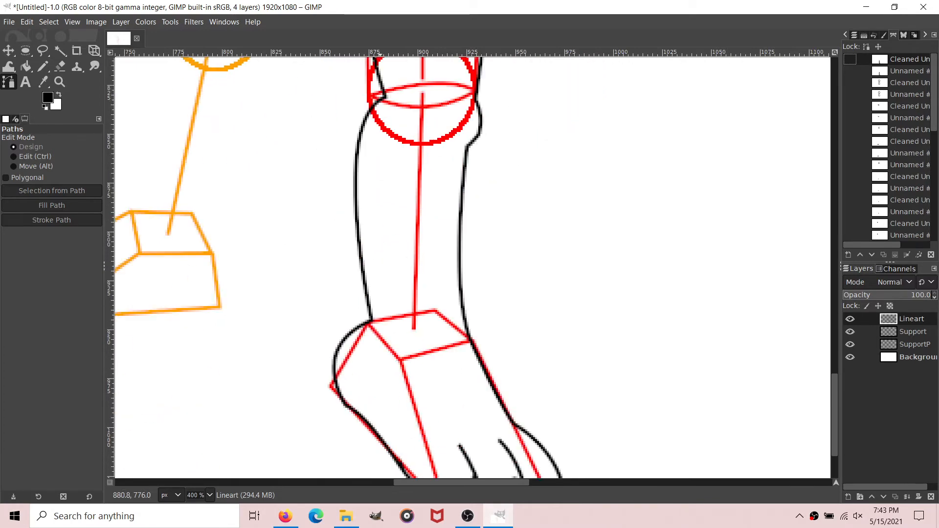
{"action": "key", "text": "plus"}
{"action": "key", "text": "plus"}
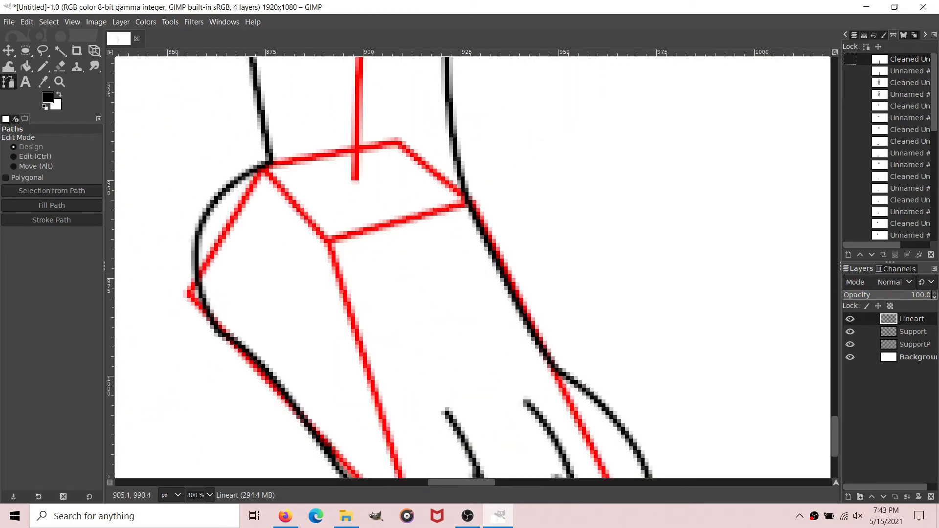
{"action": "scroll", "coordinate": [414, 328], "scroll_direction": "down", "scroll_amount": 5}
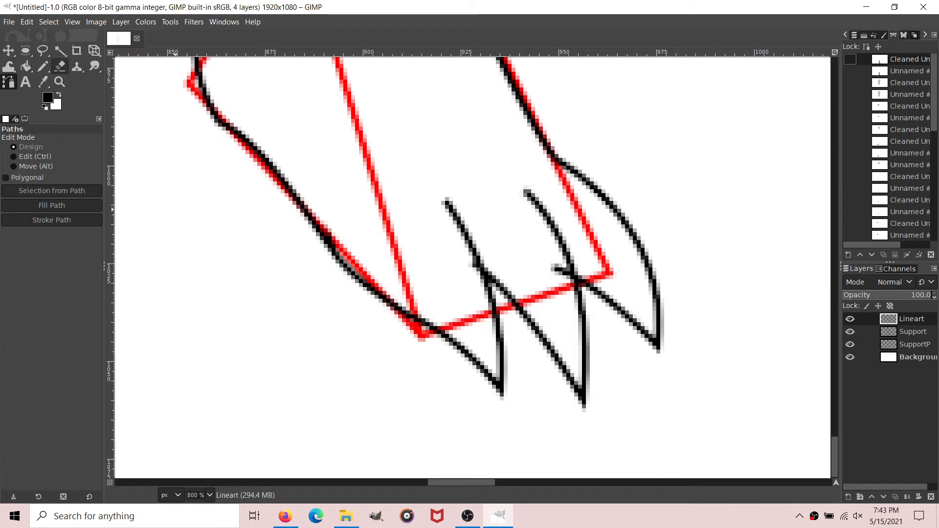
{"action": "left_click", "coordinate": [60, 66]}
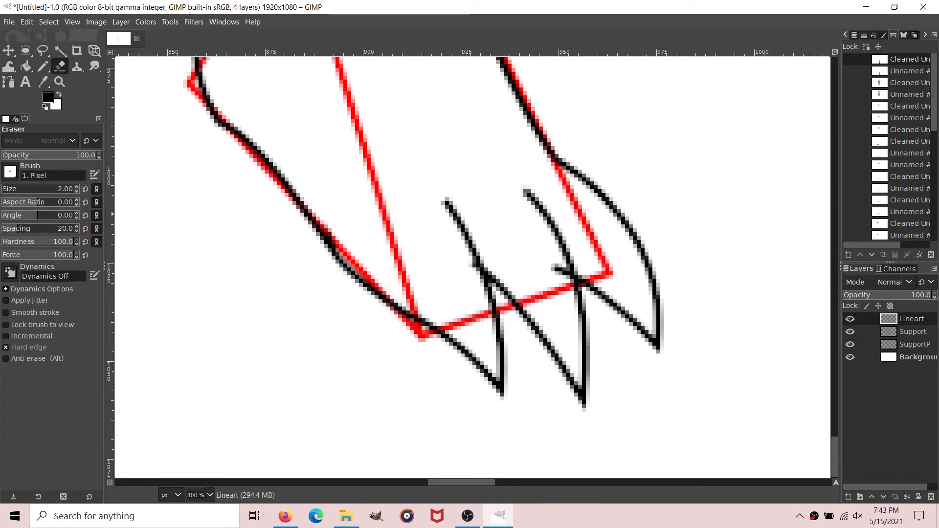
{"action": "left_click_drag", "start_coordinate": [548, 266], "coordinate": [563, 271]}
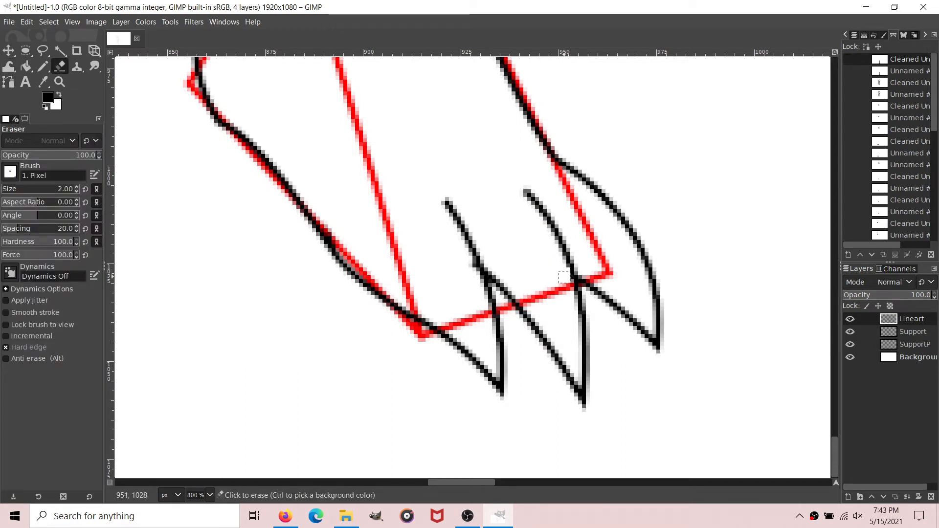
Step: Start a path at the far leg's orange hip circle and curve its left edge down the thigh to the knee circle
{"action": "scroll", "coordinate": [387, 309], "scroll_direction": "up", "scroll_amount": 20}
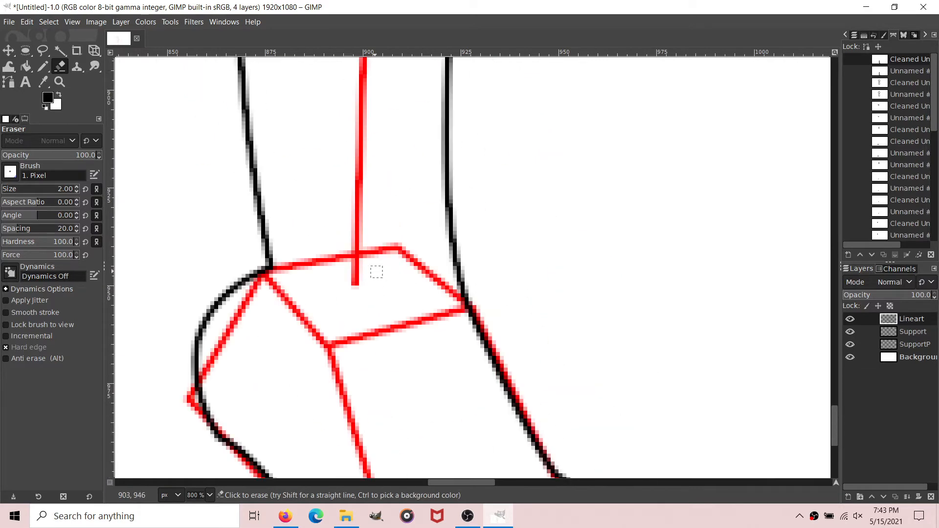
{"action": "mouse_move", "coordinate": [271, 355]}
{"action": "left_mouse_down"}
{"action": "mouse_move", "coordinate": [416, 373]}
{"action": "mouse_move", "coordinate": [466, 367]}
{"action": "mouse_move", "coordinate": [495, 331]}
{"action": "mouse_move", "coordinate": [450, 362]}
{"action": "mouse_move", "coordinate": [392, 370]}
{"action": "mouse_move", "coordinate": [313, 362]}
{"action": "left_mouse_up"}
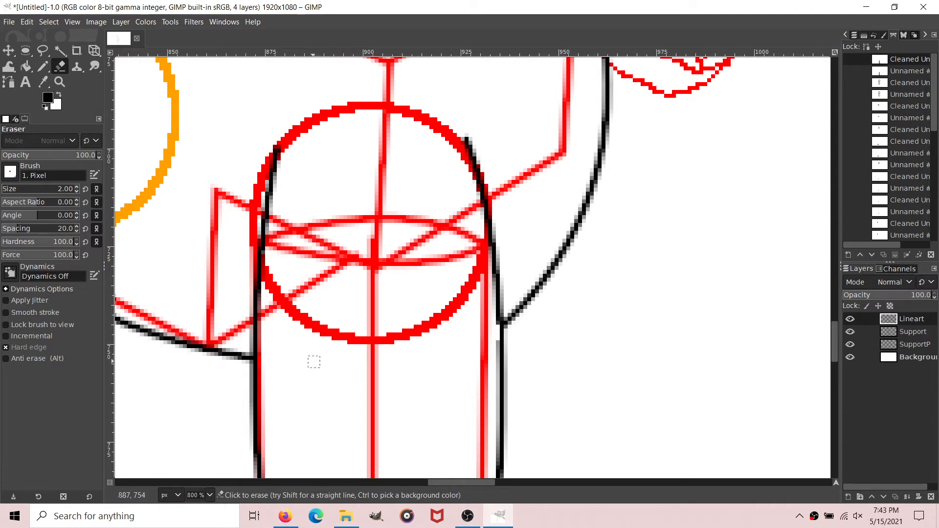
{"action": "scroll", "coordinate": [195, 495], "scroll_direction": "down", "scroll_amount": 2}
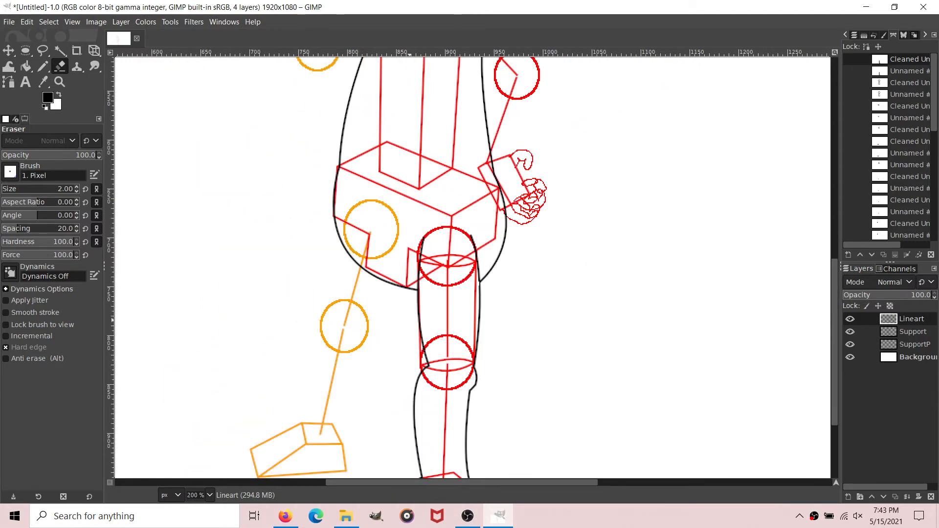
{"action": "scroll", "coordinate": [225, 482], "scroll_direction": "up", "scroll_amount": 2}
{"action": "scroll", "coordinate": [342, 273], "scroll_direction": "down", "scroll_amount": 1}
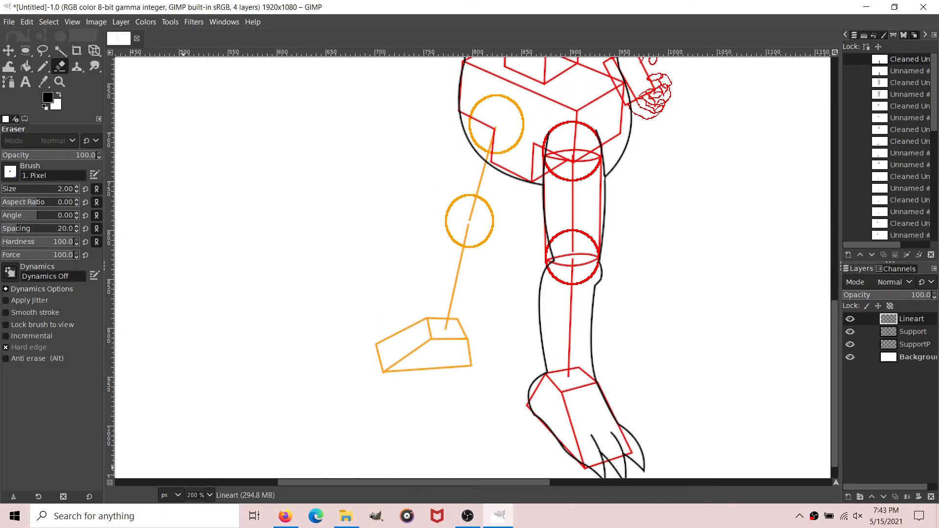
{"action": "left_click", "coordinate": [8, 81]}
{"action": "scroll", "coordinate": [478, 274], "scroll_direction": "up", "scroll_amount": 2}
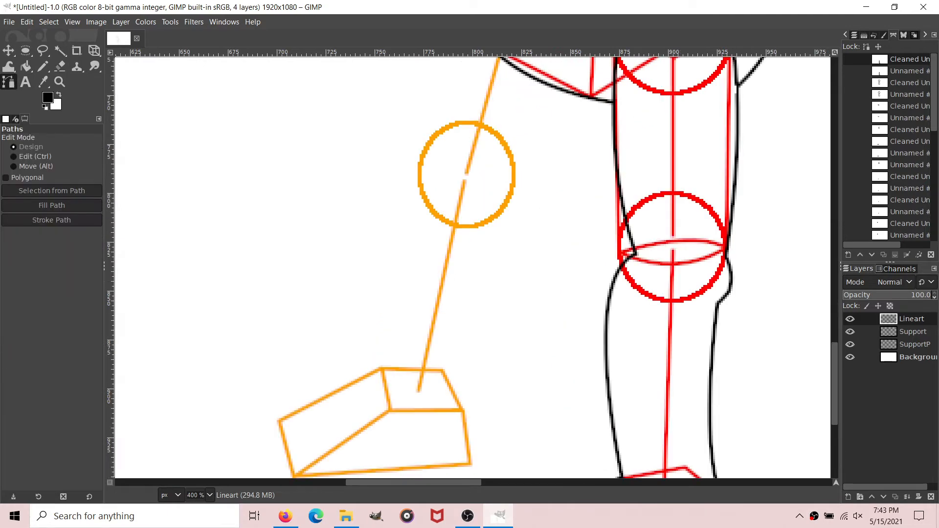
{"action": "scroll", "coordinate": [477, 274], "scroll_direction": "up", "scroll_amount": 5}
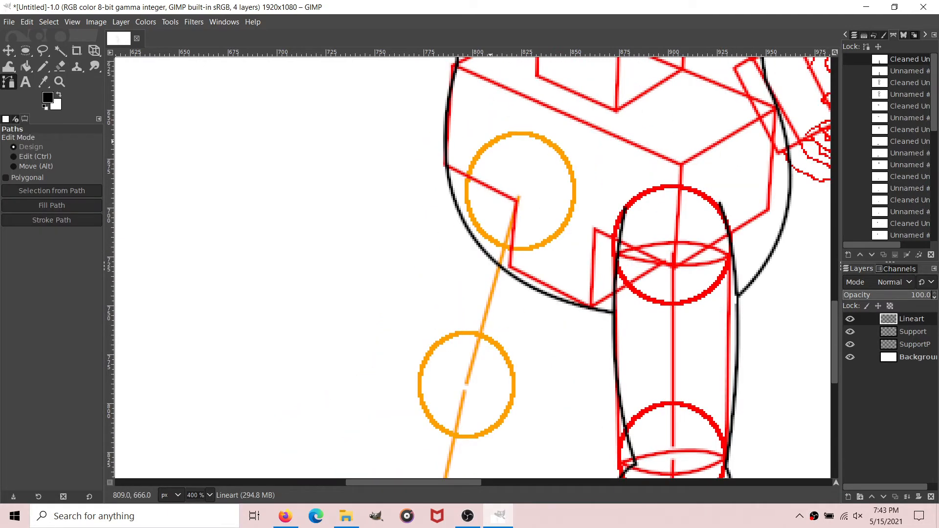
{"action": "scroll", "coordinate": [427, 198], "scroll_direction": "down", "scroll_amount": 3}
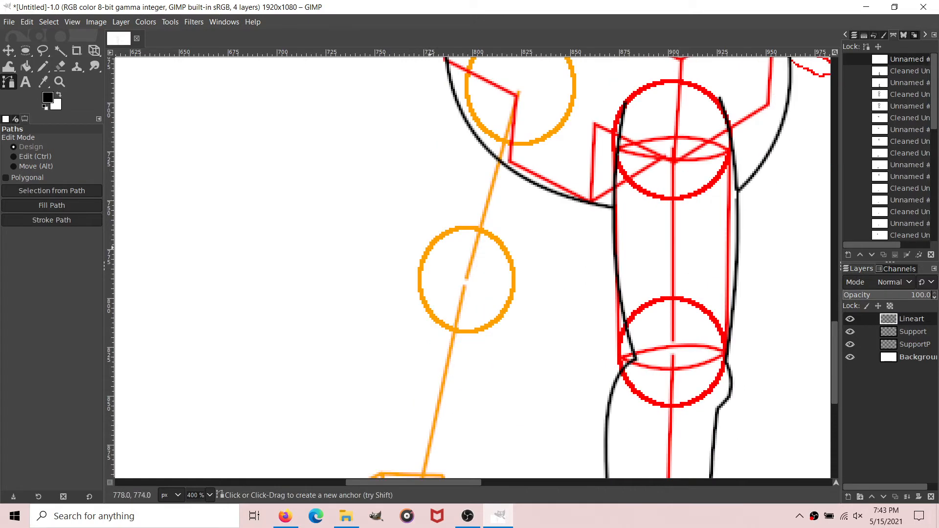
{"action": "mouse_move", "coordinate": [425, 252]}
{"action": "left_mouse_down"}
{"action": "mouse_move", "coordinate": [397, 433]}
{"action": "mouse_move", "coordinate": [425, 321]}
{"action": "mouse_move", "coordinate": [426, 252]}
{"action": "left_mouse_up"}
{"action": "scroll", "coordinate": [491, 169], "scroll_direction": "up", "scroll_amount": 3}
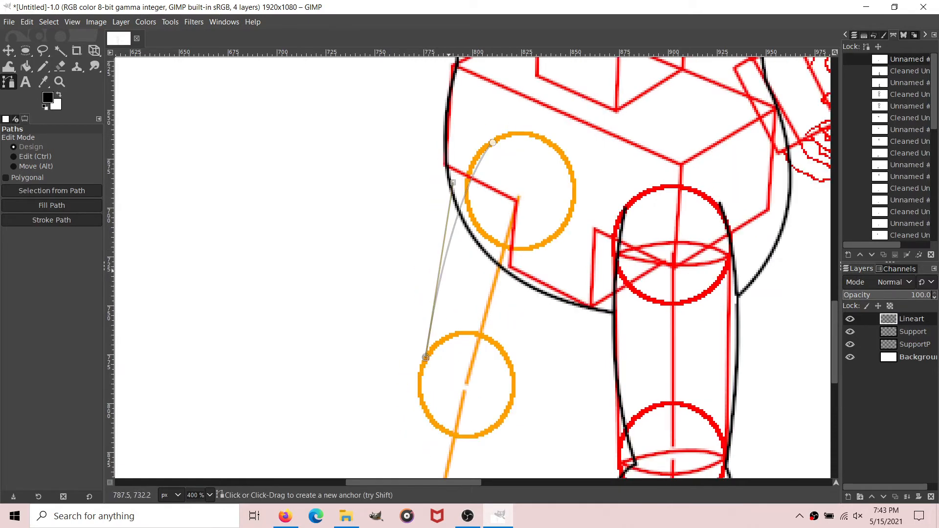
Step: Extend the far leg's left edge around the knee and down the calf to the ankle corner of the orange foot
{"action": "scroll", "coordinate": [454, 275], "scroll_direction": "down", "scroll_amount": 3}
{"action": "mouse_move", "coordinate": [411, 295]}
{"action": "left_mouse_down"}
{"action": "mouse_move", "coordinate": [415, 328]}
{"action": "mouse_move", "coordinate": [415, 280]}
{"action": "left_mouse_up"}
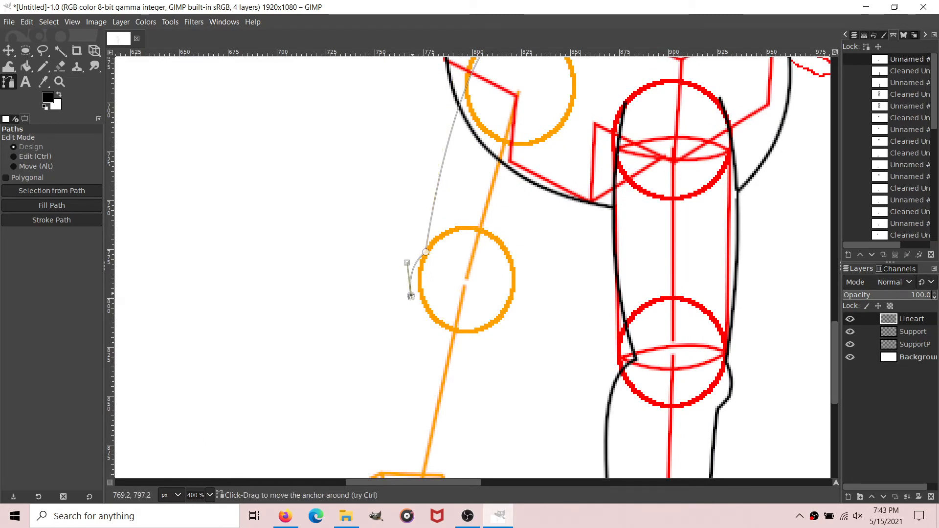
{"action": "scroll", "coordinate": [389, 355], "scroll_direction": "down", "scroll_amount": 3}
{"action": "mouse_move", "coordinate": [383, 369]}
{"action": "left_mouse_down"}
{"action": "mouse_move", "coordinate": [365, 401]}
{"action": "mouse_move", "coordinate": [383, 369]}
{"action": "left_mouse_up"}
Step: Curve the path along the top of the far foot and around the first pointed toe's tip and underside
{"action": "scroll", "coordinate": [322, 394], "scroll_direction": "down", "scroll_amount": 3}
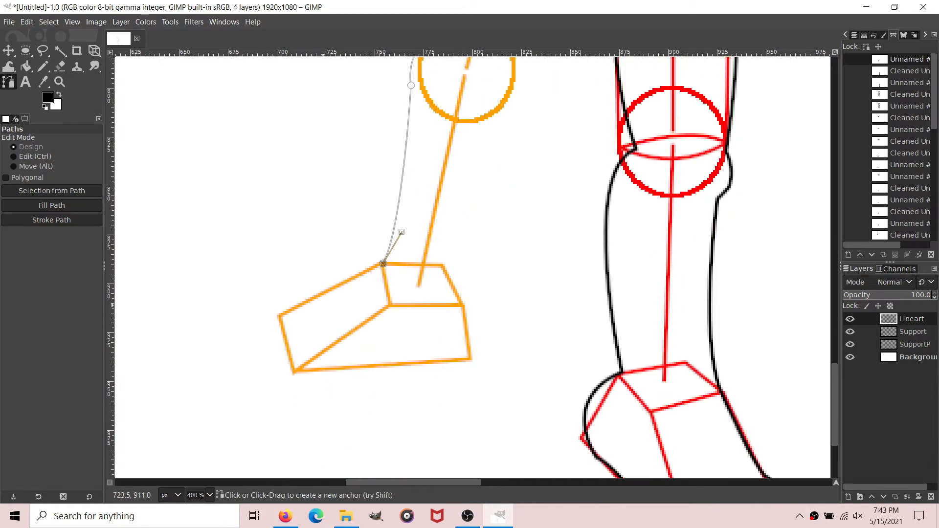
{"action": "mouse_move", "coordinate": [317, 297]}
{"action": "left_mouse_down"}
{"action": "mouse_move", "coordinate": [288, 302]}
{"action": "mouse_move", "coordinate": [317, 299]}
{"action": "left_mouse_up"}
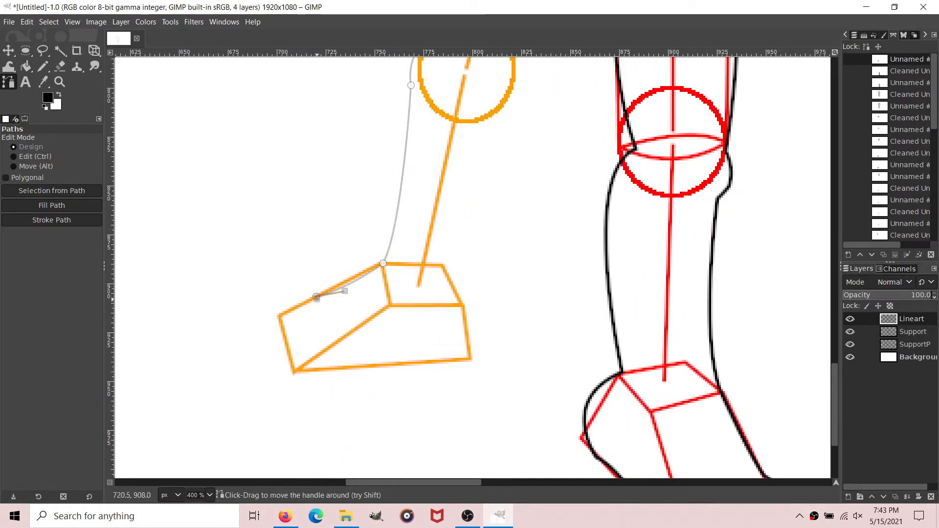
{"action": "mouse_move", "coordinate": [250, 315]}
{"action": "left_mouse_down"}
{"action": "mouse_move", "coordinate": [212, 352]}
{"action": "mouse_move", "coordinate": [252, 316]}
{"action": "mouse_move", "coordinate": [248, 326]}
{"action": "left_mouse_up"}
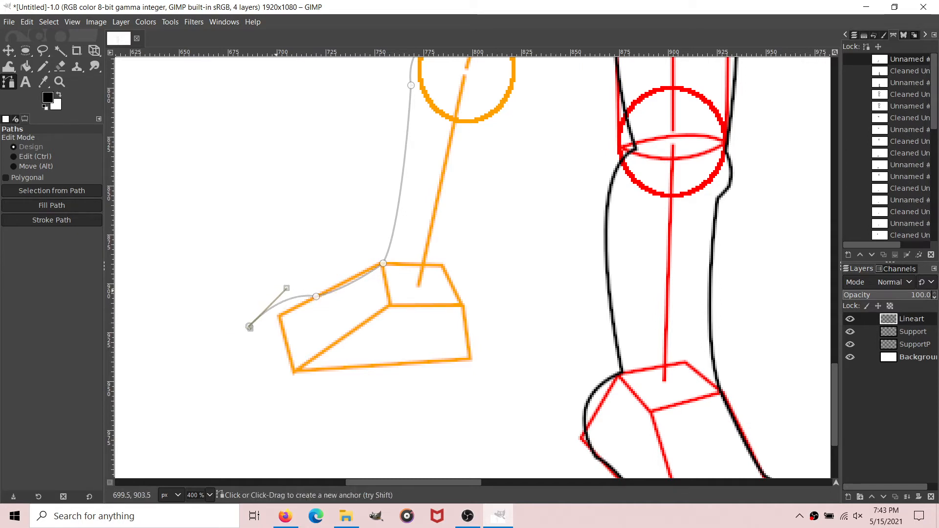
{"action": "left_click_drag", "start_coordinate": [287, 289], "coordinate": [287, 285]}
{"action": "mouse_move", "coordinate": [307, 323]}
{"action": "left_mouse_down"}
{"action": "mouse_move", "coordinate": [319, 334]}
{"action": "mouse_move", "coordinate": [306, 326]}
{"action": "left_mouse_up"}
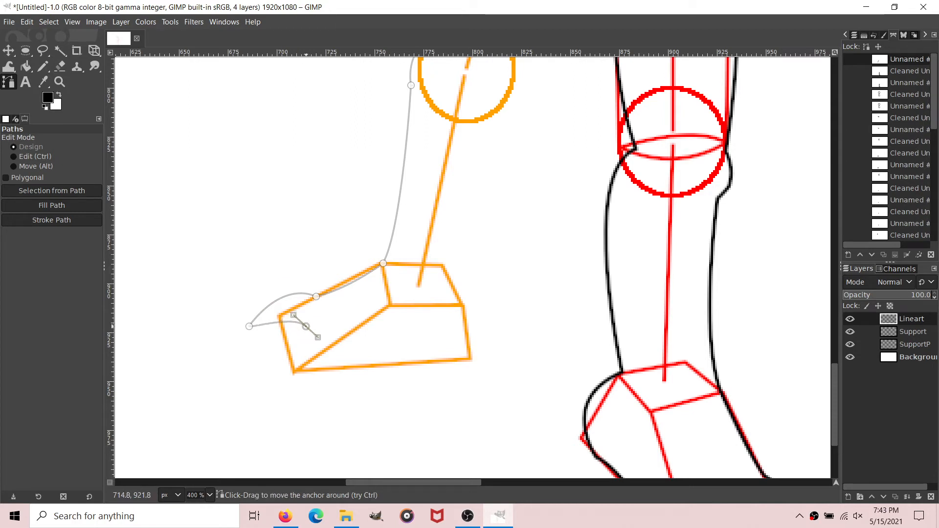
Step: Add separate curves for the far foot's second and third pointed toes below the first one
{"action": "left_click", "coordinate": [314, 317], "text": "shift"}
{"action": "left_click_drag", "start_coordinate": [249, 348], "coordinate": [230, 379]}
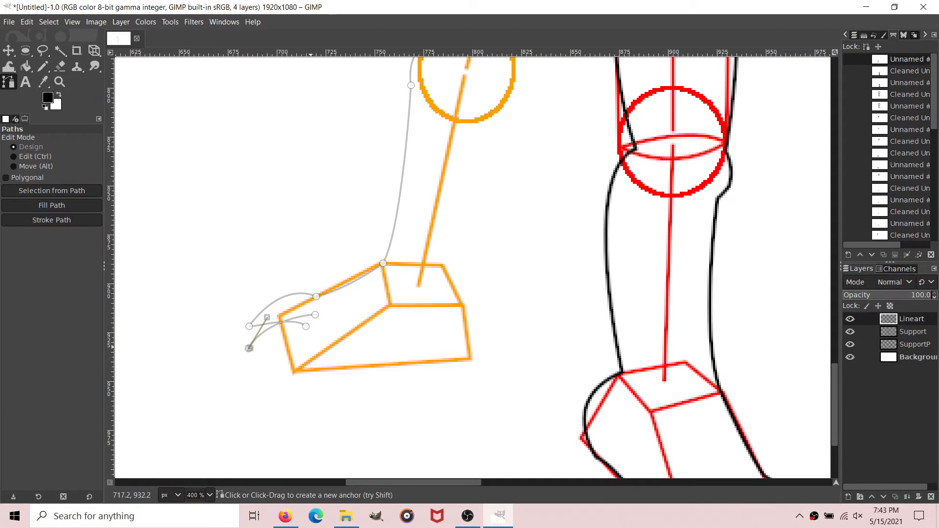
{"action": "left_click_drag", "start_coordinate": [311, 347], "coordinate": [322, 359]}
{"action": "left_click", "coordinate": [321, 334], "text": "shift"}
{"action": "left_click_drag", "start_coordinate": [260, 375], "coordinate": [324, 371]}
Step: Continue the path along the far foot's sole and heel and up the leg's right edge into the orange hip circle
{"action": "left_click_drag", "start_coordinate": [323, 371], "coordinate": [354, 366]}
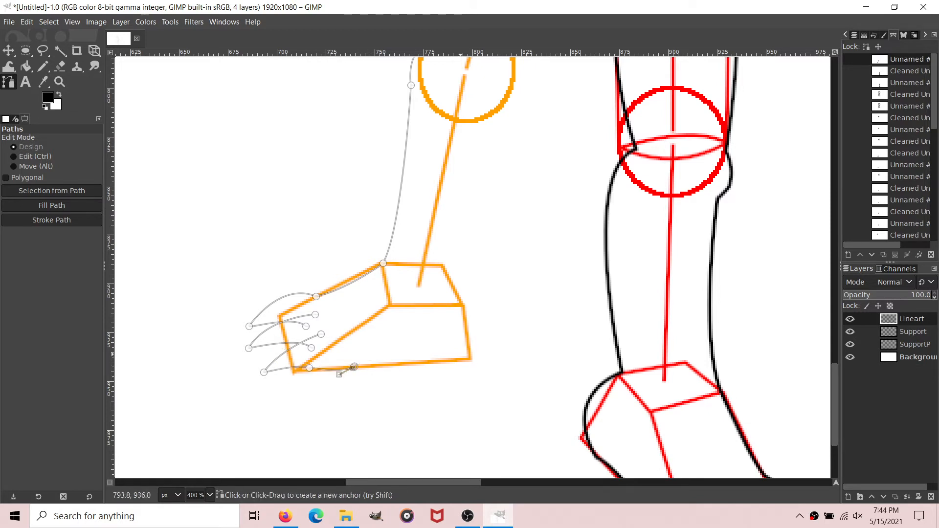
{"action": "mouse_move", "coordinate": [441, 361]}
{"action": "left_mouse_down"}
{"action": "mouse_move", "coordinate": [468, 368]}
{"action": "mouse_move", "coordinate": [442, 363]}
{"action": "left_mouse_up"}
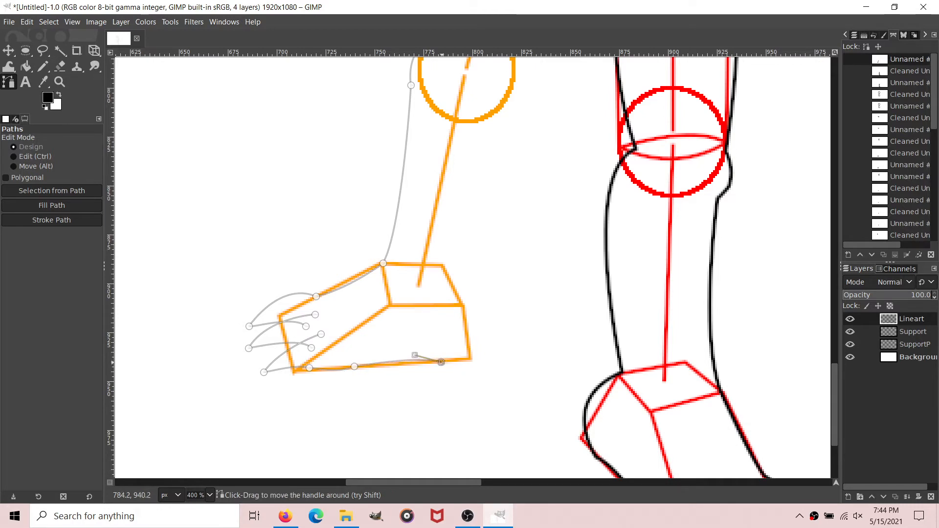
{"action": "left_click_drag", "start_coordinate": [462, 304], "coordinate": [506, 297]}
{"action": "scroll", "coordinate": [560, 355], "scroll_direction": "up", "scroll_amount": 5}
{"action": "scroll", "coordinate": [622, 342], "scroll_direction": "up", "scroll_amount": 3}
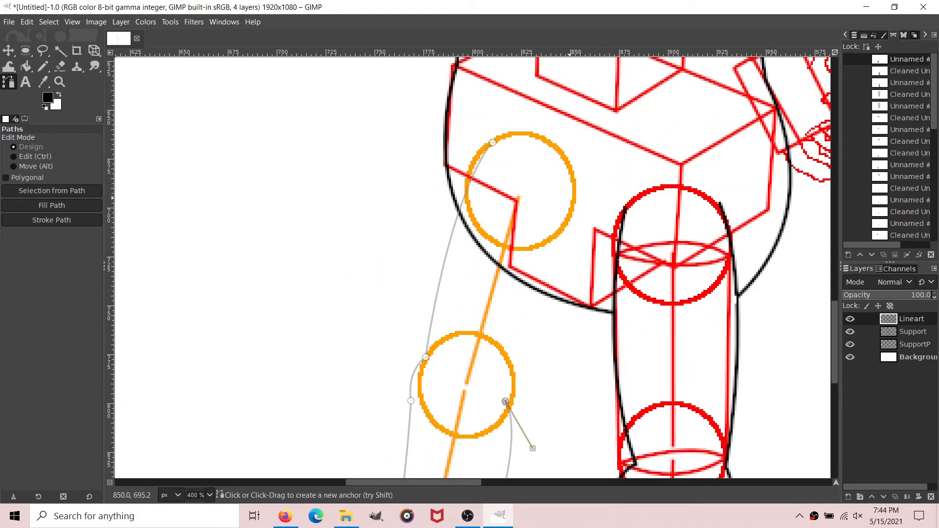
{"action": "left_click_drag", "start_coordinate": [575, 204], "coordinate": [583, 140]}
{"action": "scroll", "coordinate": [760, 191], "scroll_direction": "down", "scroll_amount": 2}
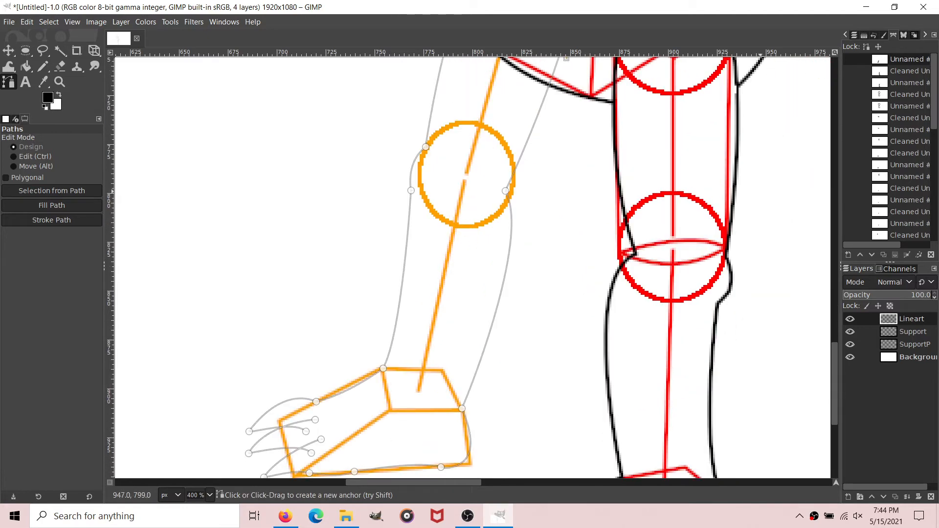
{"action": "scroll", "coordinate": [473, 267], "scroll_direction": "up", "scroll_amount": 2}
Step: Remove small tangents from the finished far leg and foot path with size 2.0
{"action": "right_click", "coordinate": [912, 60]}
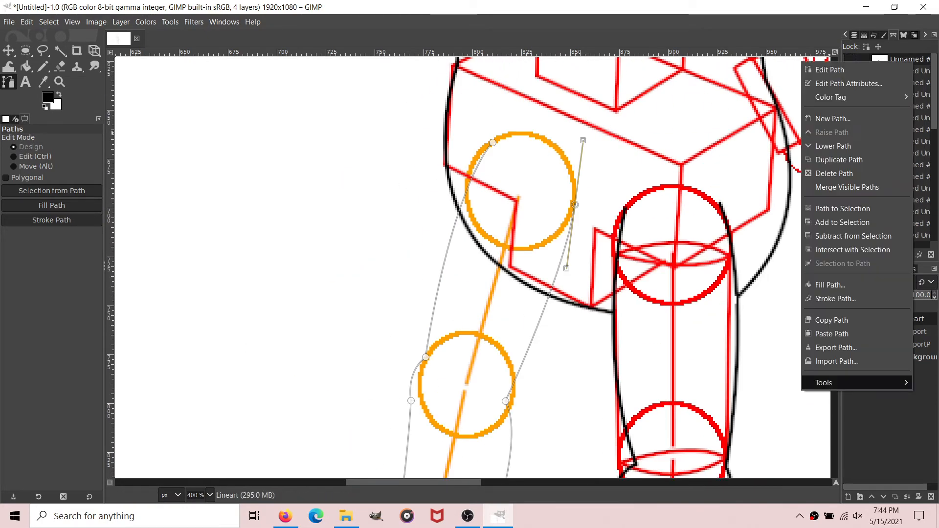
{"action": "mouse_move", "coordinate": [831, 383]}
{"action": "left_click", "coordinate": [775, 383]}
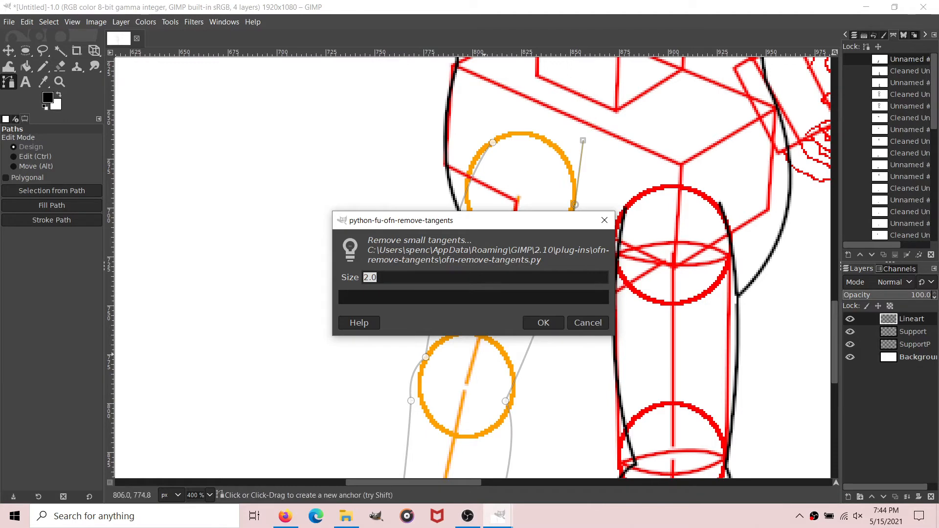
{"action": "left_click", "coordinate": [543, 322]}
Step: Stroke the cleaned far leg path with a 2 px solid black line on the Lineart layer and hide the path
{"action": "left_click", "coordinate": [51, 220]}
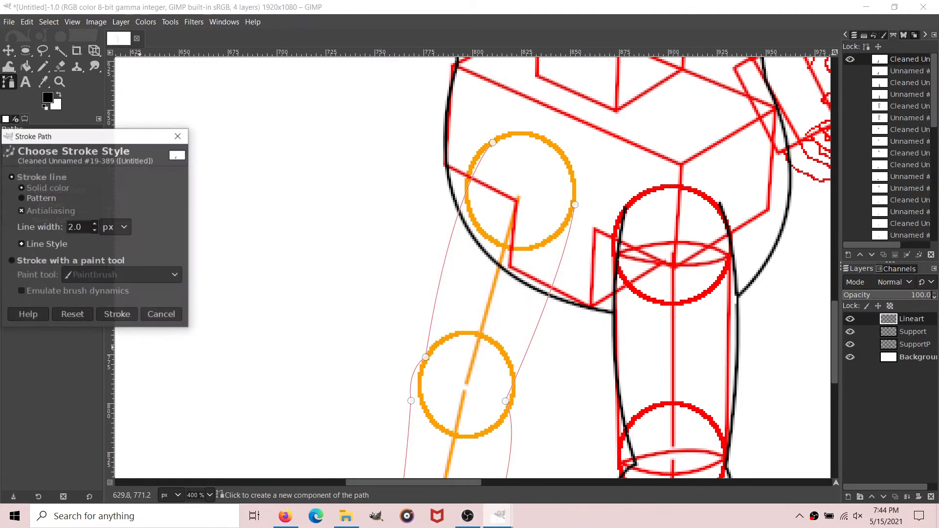
{"action": "left_click", "coordinate": [117, 314]}
{"action": "left_click", "coordinate": [26, 67]}
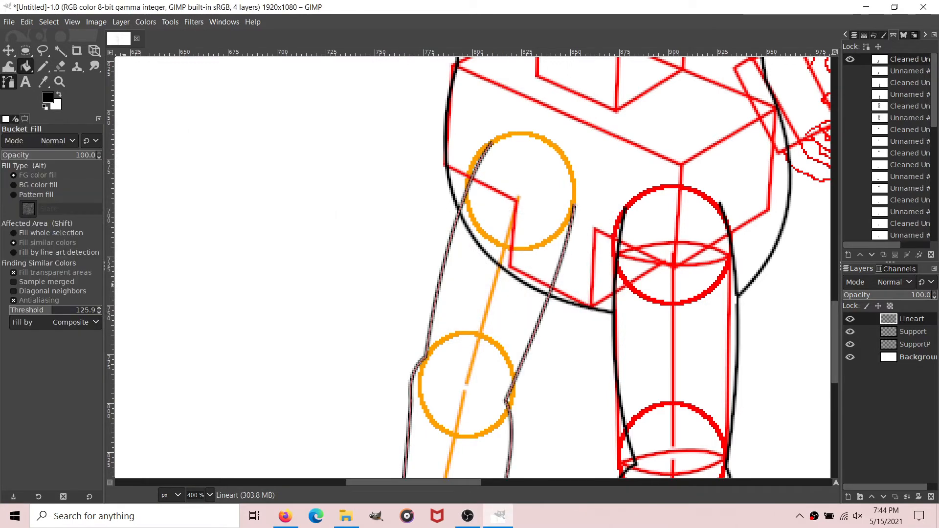
{"action": "left_click", "coordinate": [8, 82]}
{"action": "scroll", "coordinate": [401, 262], "scroll_direction": "down", "scroll_amount": 7}
{"action": "left_click", "coordinate": [850, 59]}
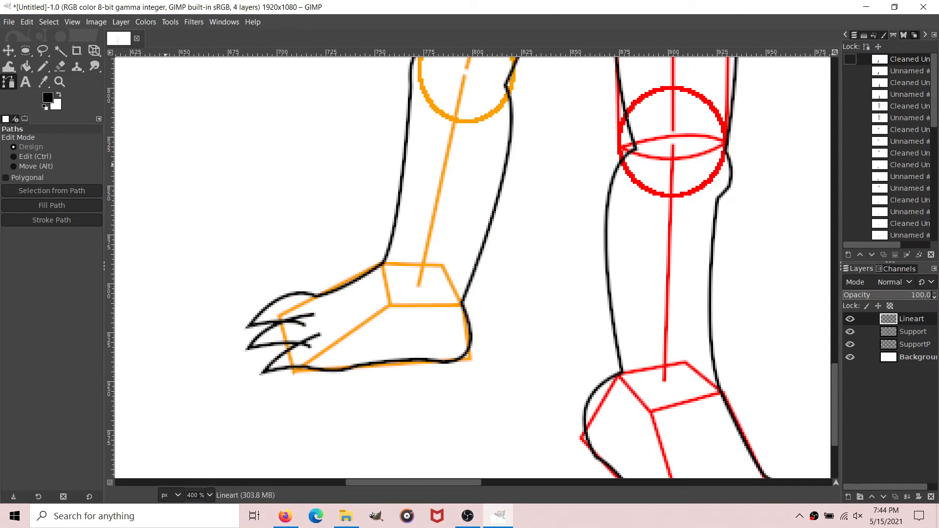
Step: Erase the first and second toes' stray line ends where they poke past the neighbouring toe curves on the far foot
{"action": "left_click", "coordinate": [59, 66]}
{"action": "scroll", "coordinate": [221, 266], "scroll_direction": "up", "scroll_amount": 3}
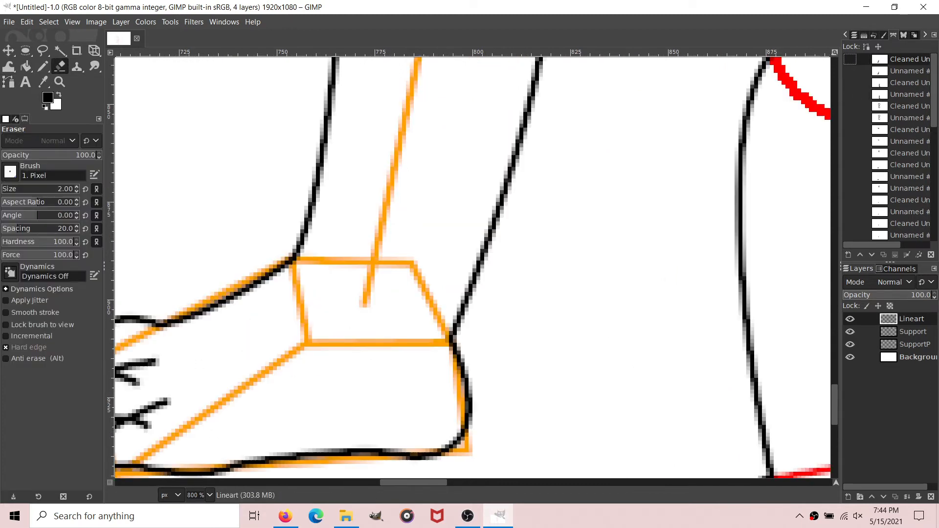
{"action": "left_click_drag", "start_coordinate": [383, 428], "coordinate": [397, 420]}
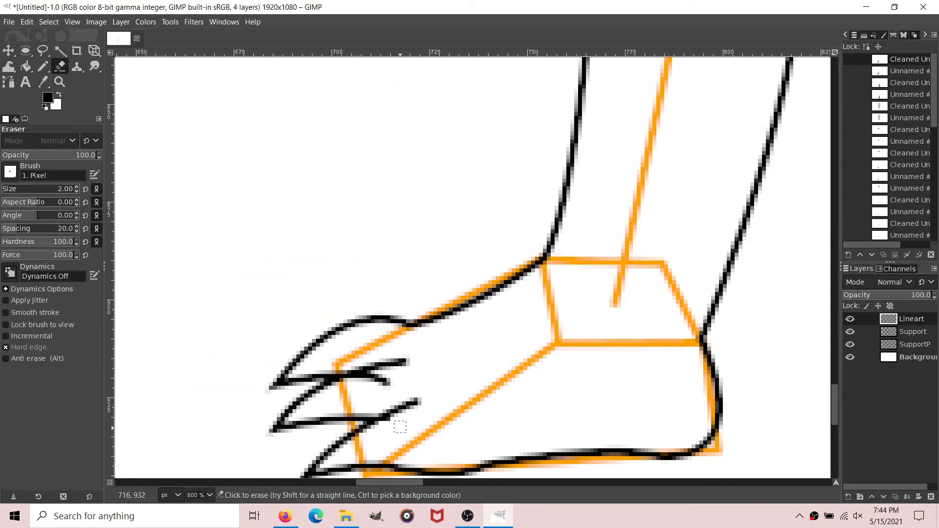
{"action": "left_click_drag", "start_coordinate": [393, 381], "coordinate": [357, 380]}
{"action": "scroll", "coordinate": [357, 380], "scroll_direction": "right", "scroll_amount": 10}
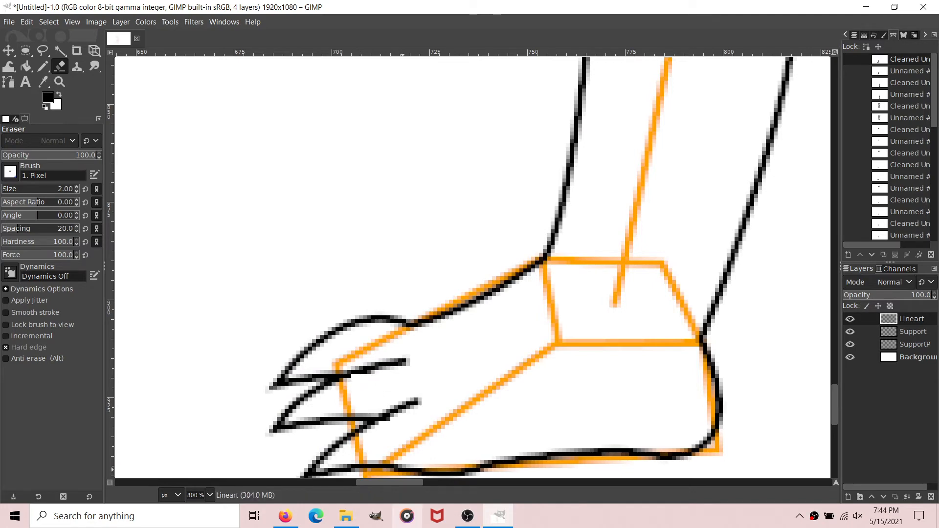
Step: Erase both upper ends of the far thigh's lines where they run inside the body past the hip outline
{"action": "scroll", "coordinate": [396, 284], "scroll_direction": "up", "scroll_amount": 5}
{"action": "scroll", "coordinate": [396, 283], "scroll_direction": "up", "scroll_amount": 5}
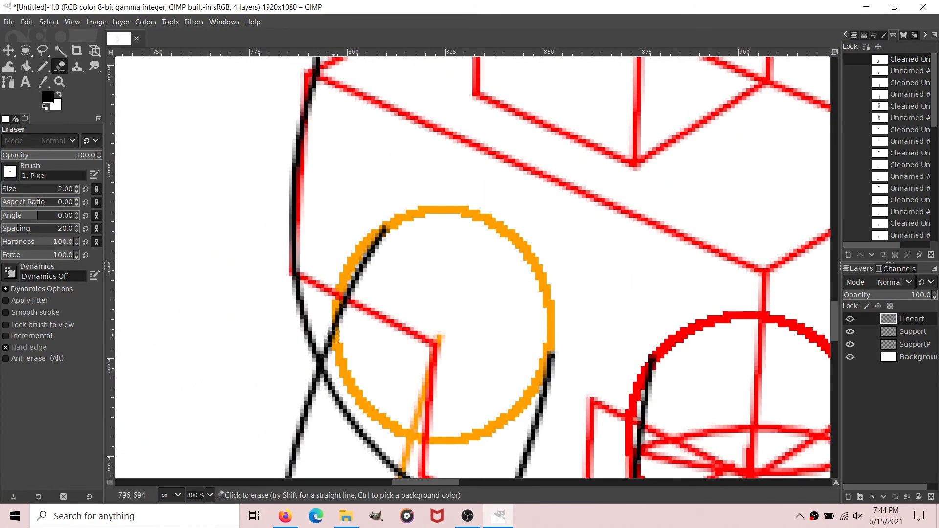
{"action": "mouse_move", "coordinate": [331, 360]}
{"action": "left_mouse_down"}
{"action": "mouse_move", "coordinate": [326, 348]}
{"action": "mouse_move", "coordinate": [382, 227]}
{"action": "mouse_move", "coordinate": [349, 277]}
{"action": "left_mouse_up"}
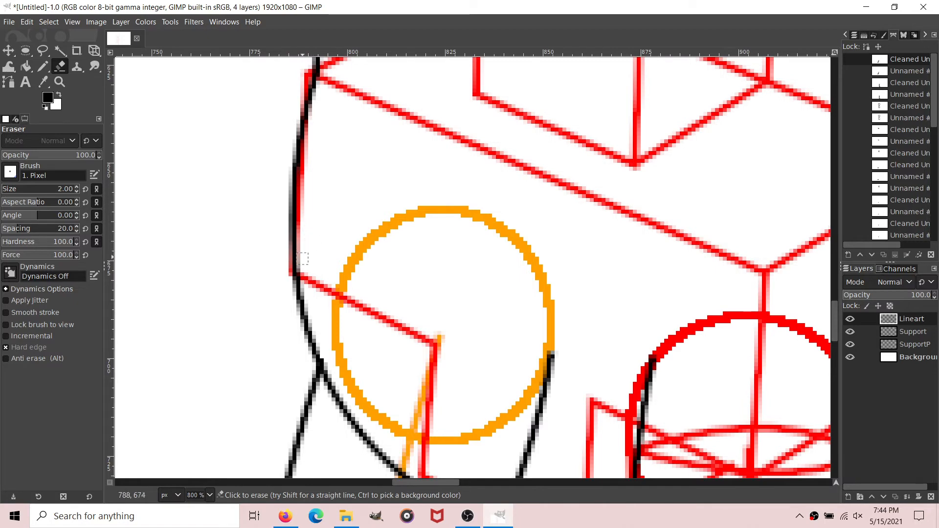
{"action": "scroll", "coordinate": [543, 356], "scroll_direction": "down", "scroll_amount": 3}
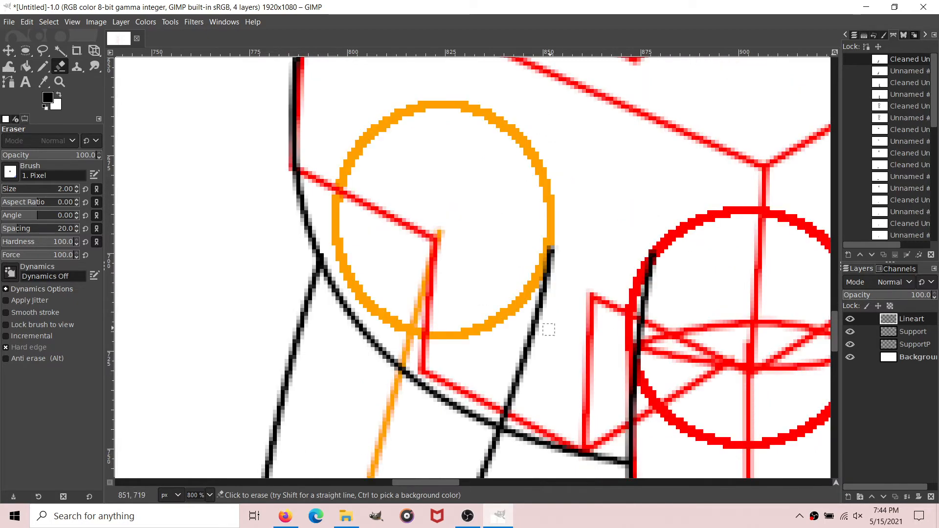
{"action": "left_click_drag", "start_coordinate": [501, 416], "coordinate": [552, 243]}
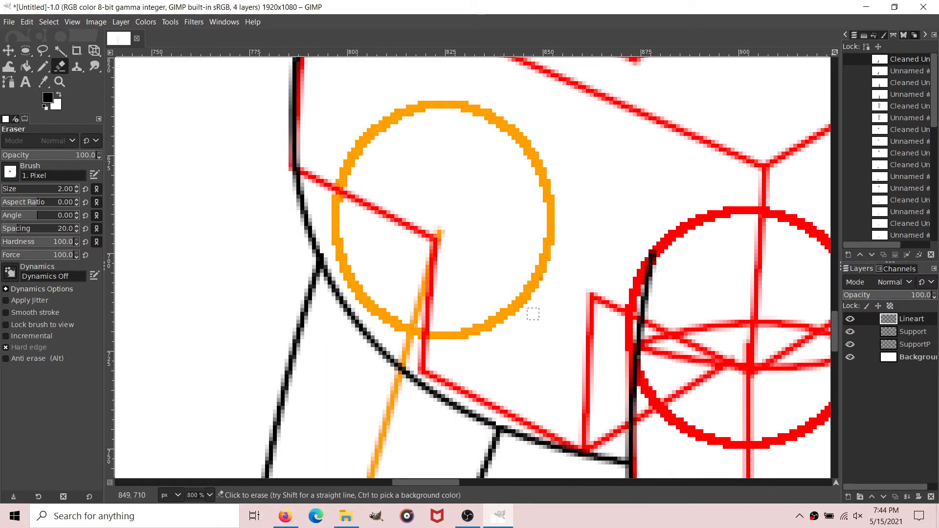
Step: Check the far leg's joins with the hip outline up close and from farther out, and return to the Paths tool
{"action": "key", "text": "3"}
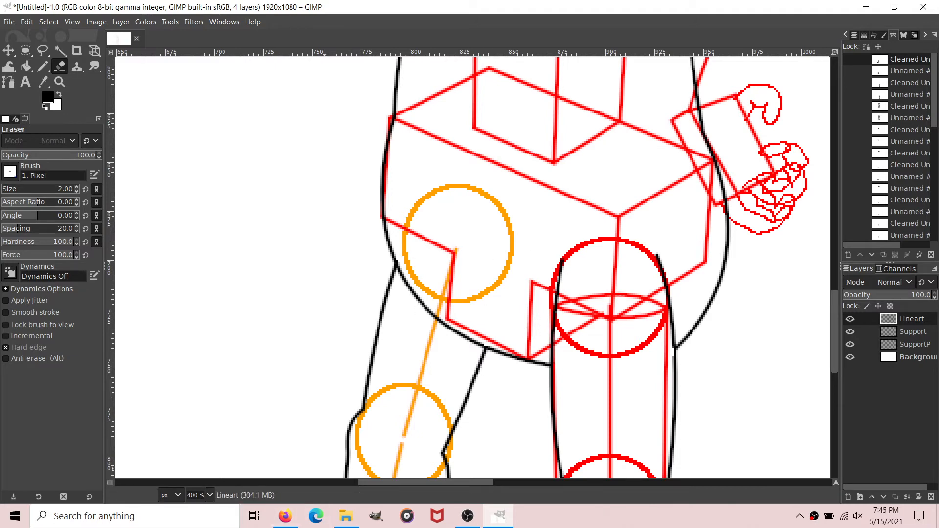
{"action": "key", "text": "4"}
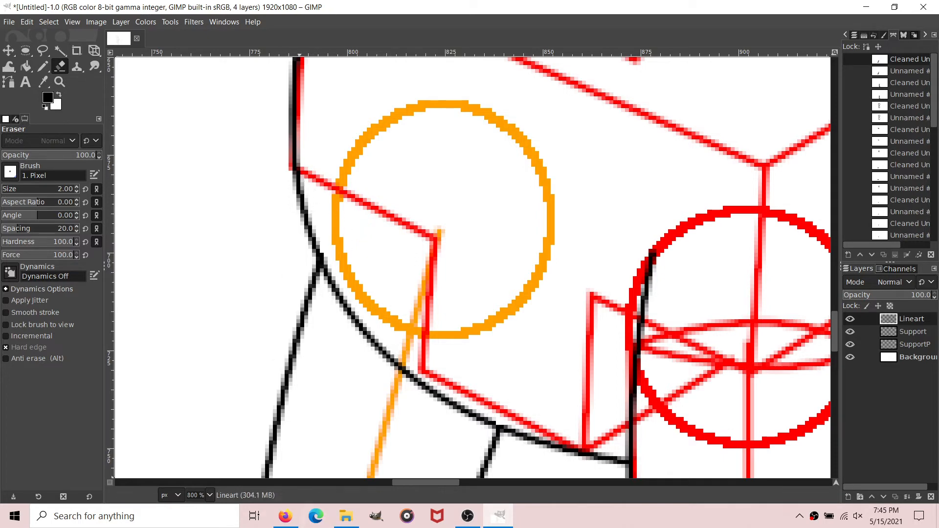
{"action": "key", "text": "minus"}
{"action": "key", "text": "minus"}
{"action": "scroll", "coordinate": [299, 482], "scroll_direction": "right", "scroll_amount": 2}
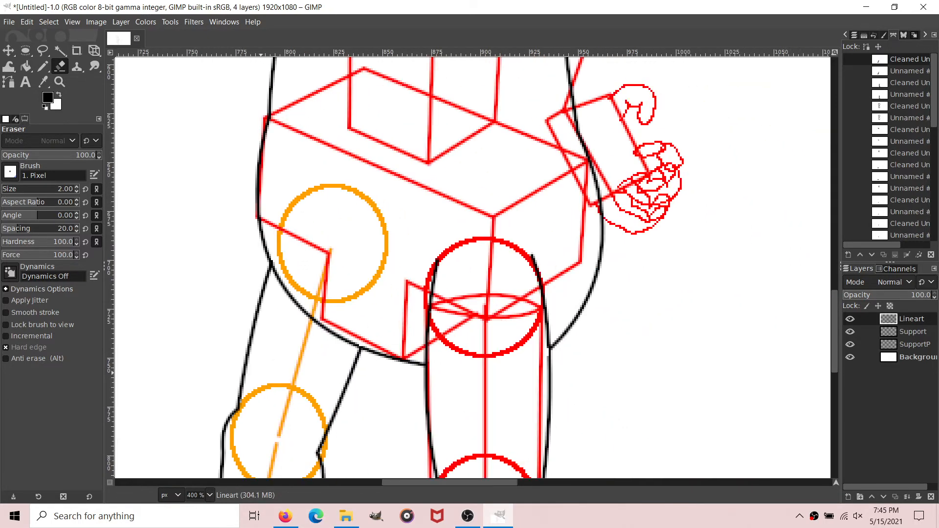
{"action": "key", "text": "minus"}
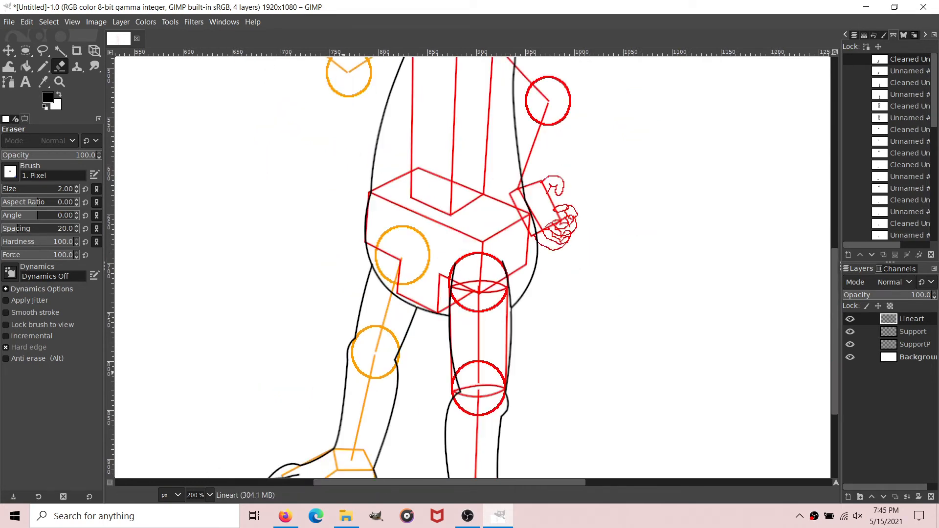
{"action": "key", "text": "minus"}
{"action": "key", "text": "plus"}
{"action": "left_click", "coordinate": [8, 82]}
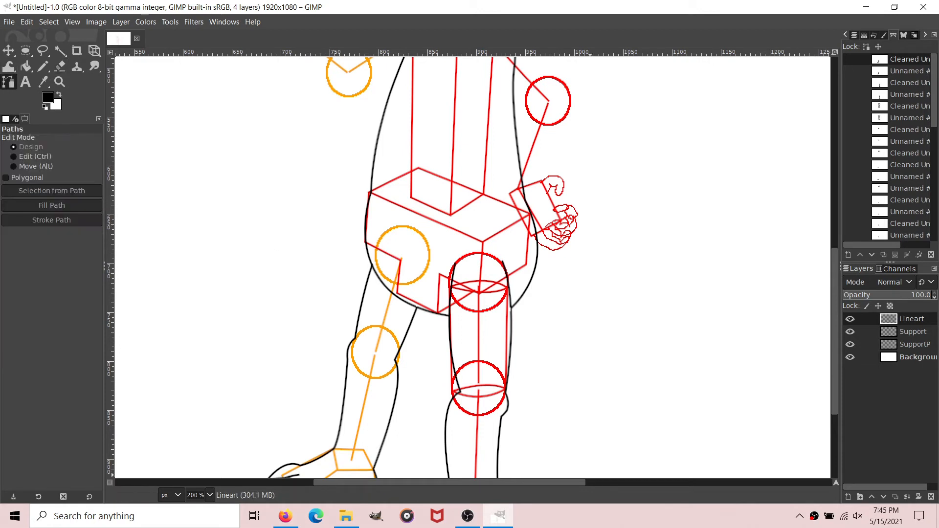
Step: Draw the tail's upper edge as a new path from the rear hip outline through one S-curve anchor to a tip about 420 px away
{"action": "scroll", "coordinate": [510, 316], "scroll_direction": "right", "scroll_amount": 3}
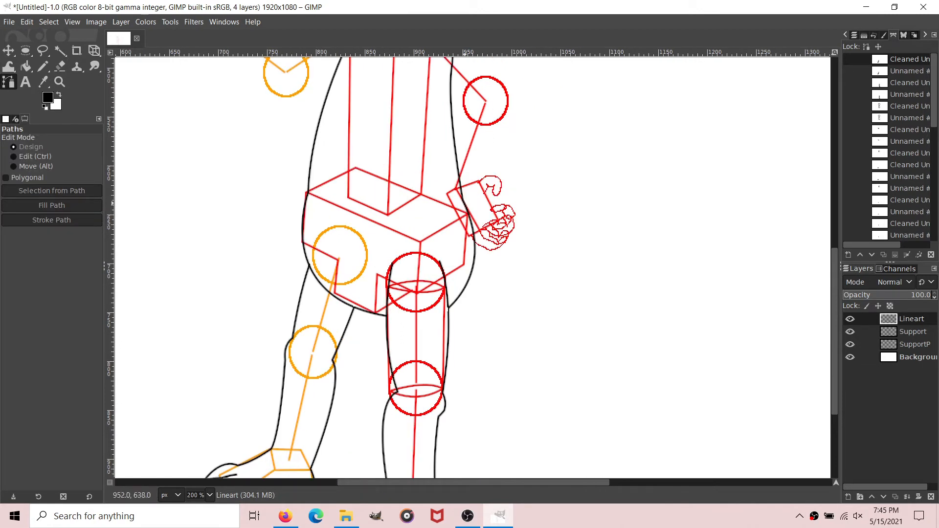
{"action": "left_click", "coordinate": [464, 206]}
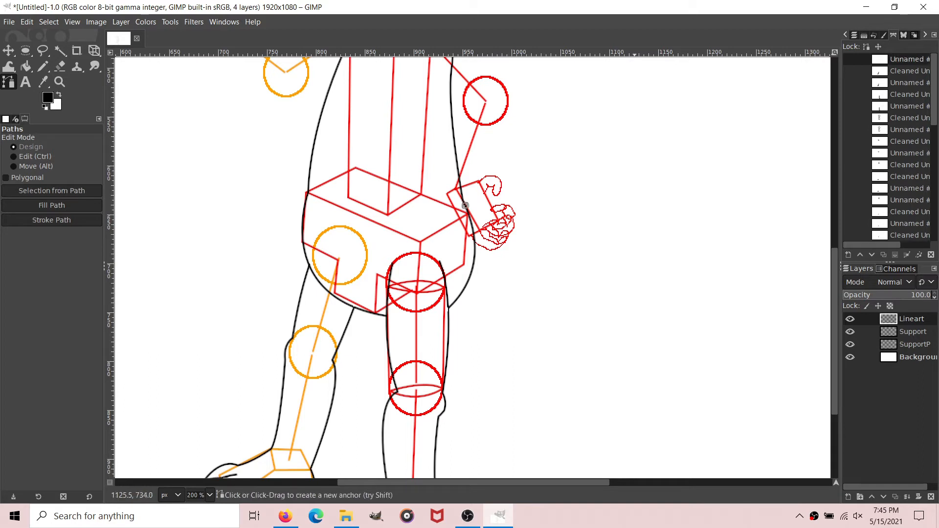
{"action": "scroll", "coordinate": [630, 285], "scroll_direction": "right", "scroll_amount": 6}
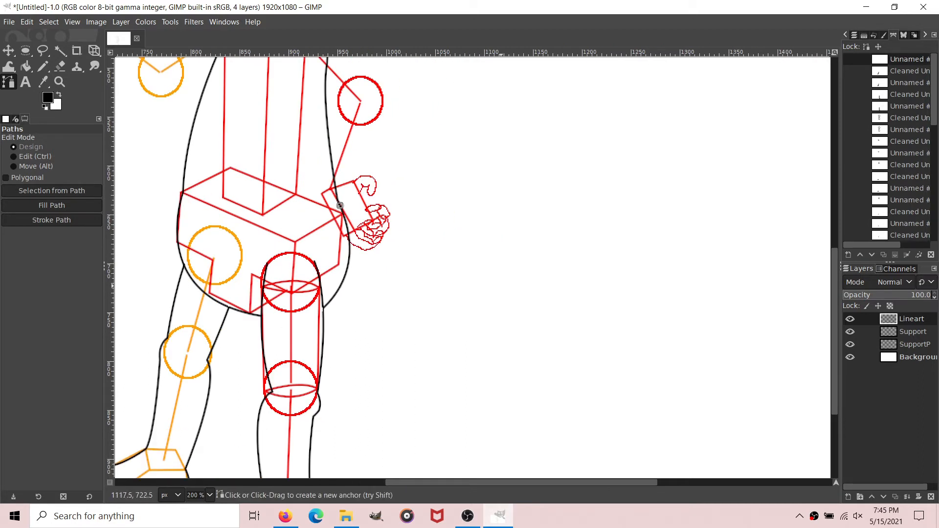
{"action": "left_click", "coordinate": [560, 290]}
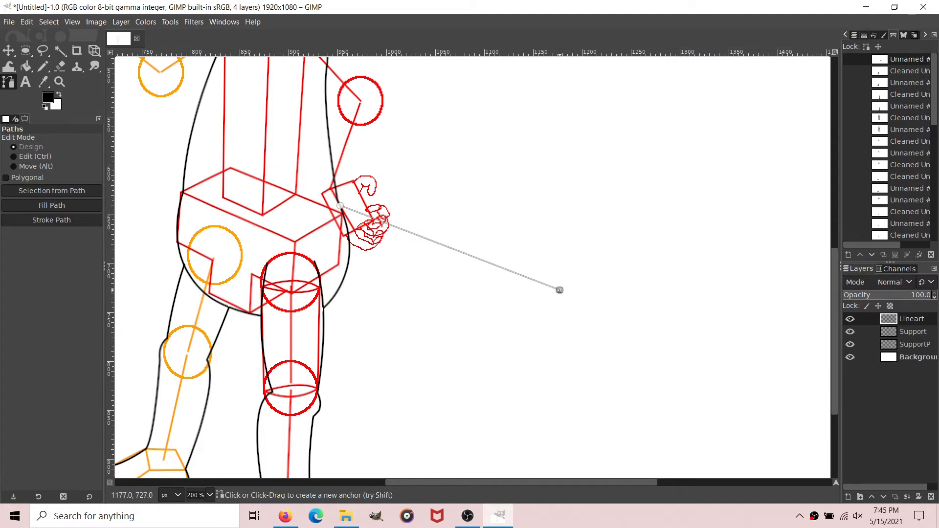
{"action": "left_click_drag", "start_coordinate": [560, 290], "coordinate": [651, 422]}
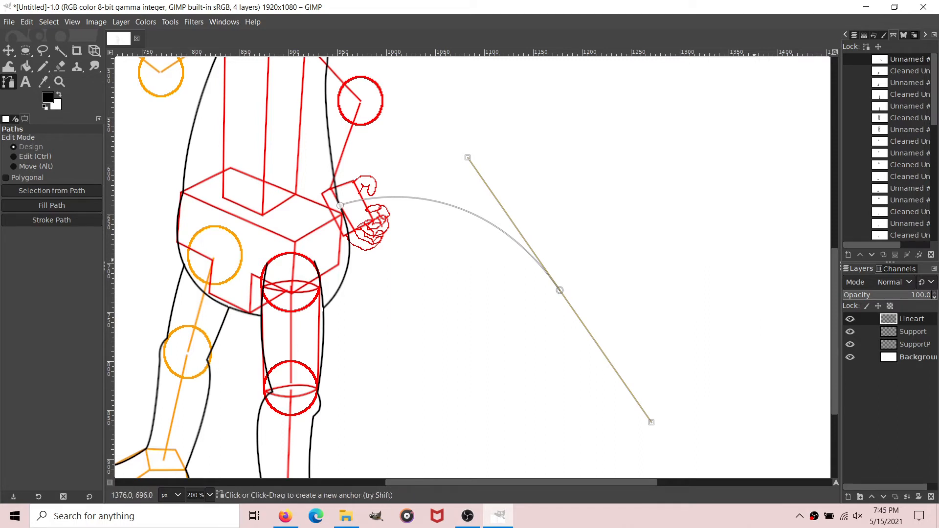
{"action": "left_click", "coordinate": [754, 260]}
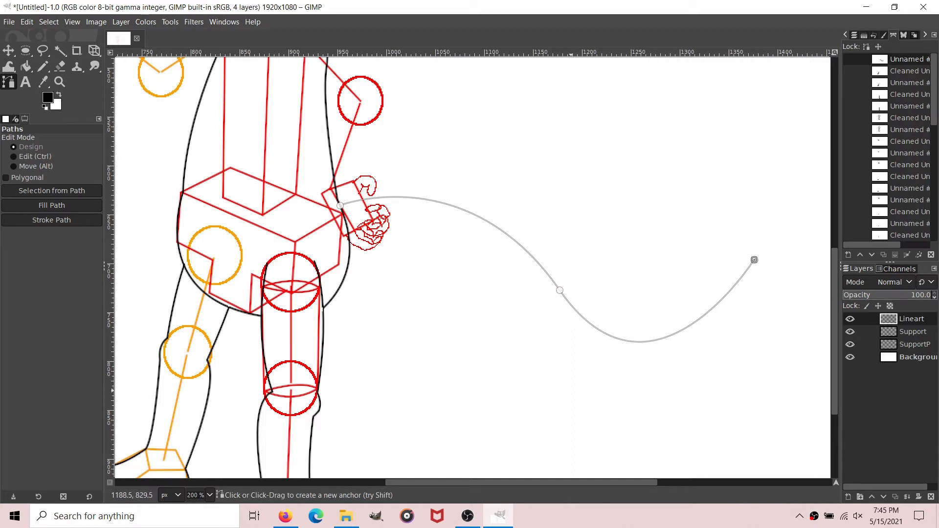
Step: Continue the path from the tail tip through two curved underside anchors back to the lower rear hip outline
{"action": "mouse_move", "coordinate": [564, 389]}
{"action": "left_mouse_down"}
{"action": "mouse_move", "coordinate": [366, 371]}
{"action": "mouse_move", "coordinate": [373, 391]}
{"action": "mouse_move", "coordinate": [563, 404]}
{"action": "mouse_move", "coordinate": [564, 389]}
{"action": "mouse_move", "coordinate": [572, 402]}
{"action": "mouse_move", "coordinate": [561, 412]}
{"action": "mouse_move", "coordinate": [580, 405]}
{"action": "mouse_move", "coordinate": [549, 400]}
{"action": "mouse_move", "coordinate": [608, 387]}
{"action": "mouse_move", "coordinate": [590, 374]}
{"action": "mouse_move", "coordinate": [574, 381]}
{"action": "mouse_move", "coordinate": [582, 432]}
{"action": "mouse_move", "coordinate": [576, 397]}
{"action": "left_mouse_up"}
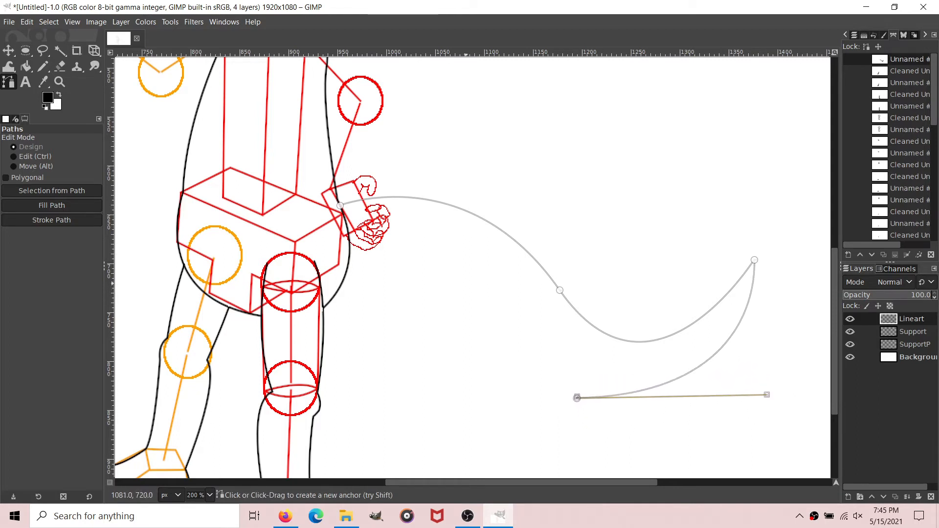
{"action": "left_click_drag", "start_coordinate": [461, 280], "coordinate": [439, 194]}
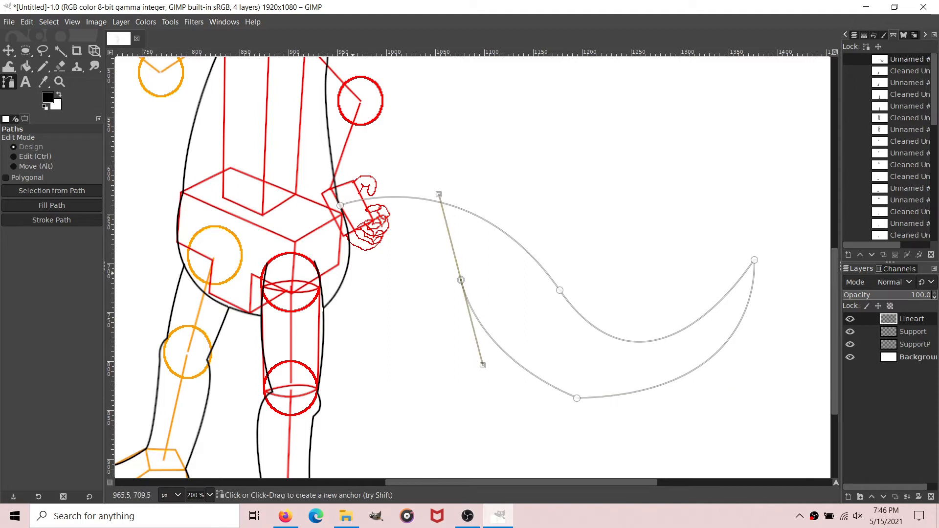
{"action": "left_click", "coordinate": [337, 291]}
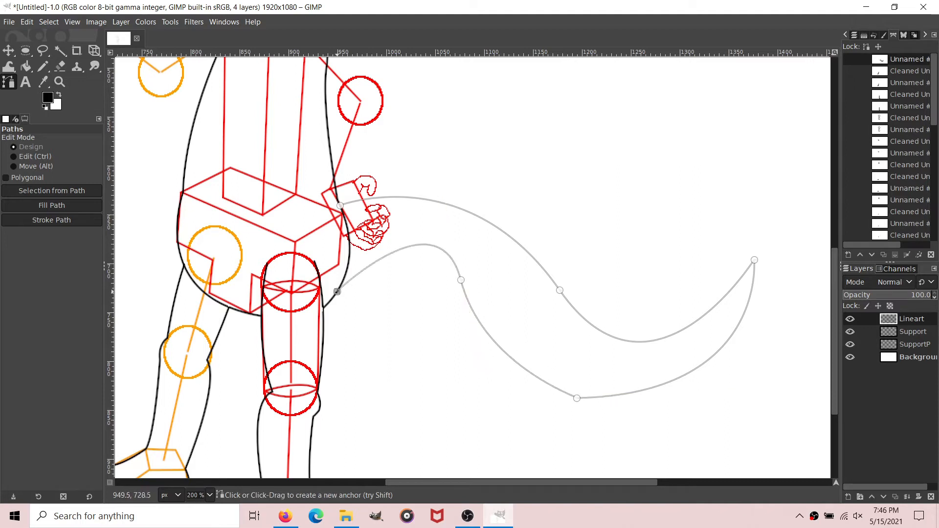
{"action": "left_click_drag", "start_coordinate": [337, 291], "coordinate": [331, 299]}
Step: Refine the tail's underside by reshaping the inner anchor's handles, raising the lowest anchor and shortening its handle toward the tip
{"action": "left_click", "coordinate": [460, 280]}
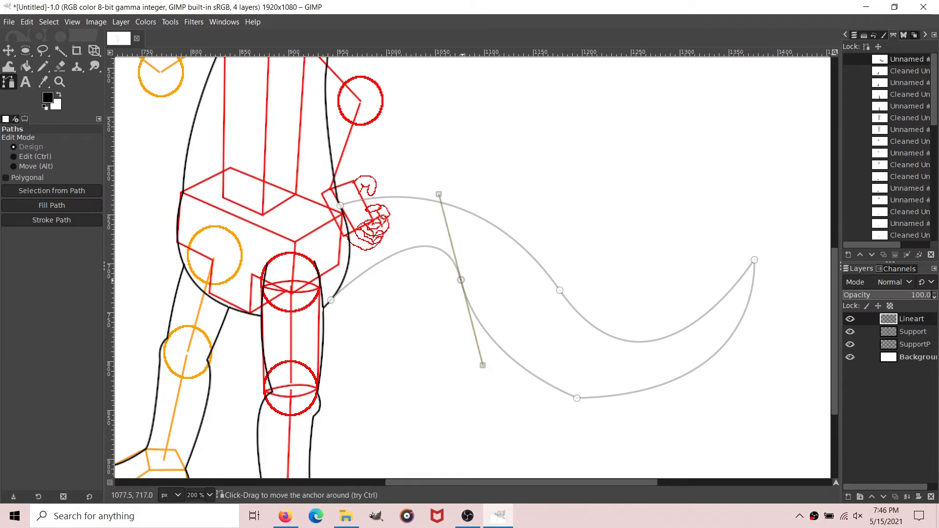
{"action": "left_click_drag", "start_coordinate": [439, 194], "coordinate": [443, 250]}
{"action": "left_click_drag", "start_coordinate": [576, 397], "coordinate": [581, 394]}
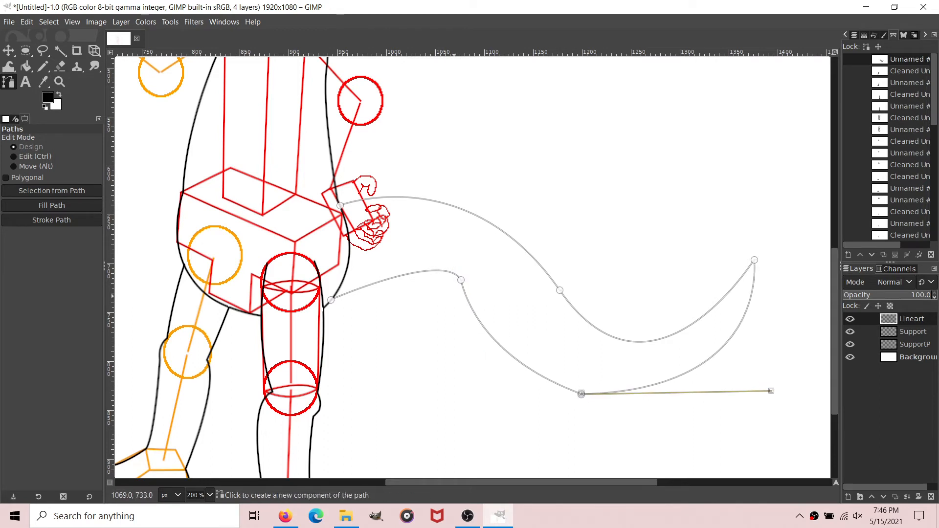
{"action": "left_click", "coordinate": [463, 280]}
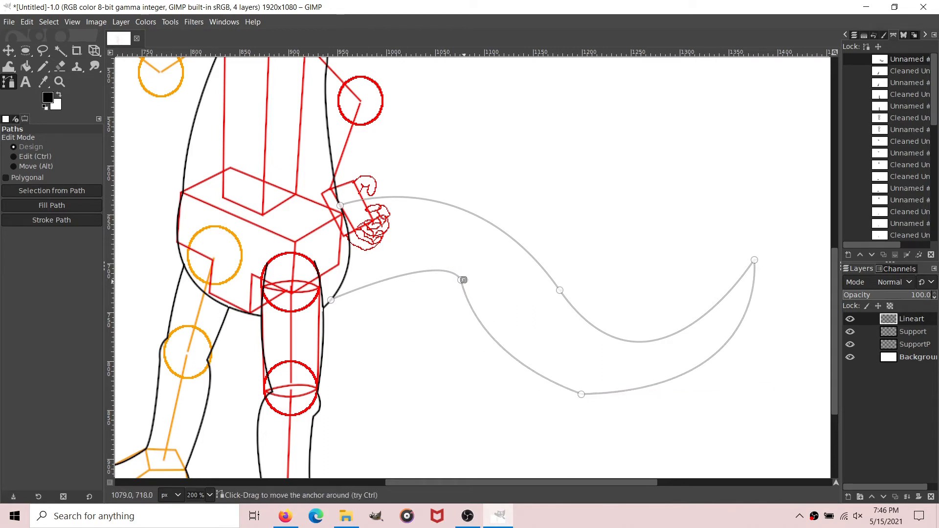
{"action": "key", "text": "ctrl+z"}
{"action": "left_click", "coordinate": [463, 280]}
{"action": "mouse_move", "coordinate": [488, 367]}
{"action": "left_mouse_down"}
{"action": "mouse_move", "coordinate": [503, 366]}
{"action": "mouse_move", "coordinate": [498, 349]}
{"action": "mouse_move", "coordinate": [493, 357]}
{"action": "left_mouse_up"}
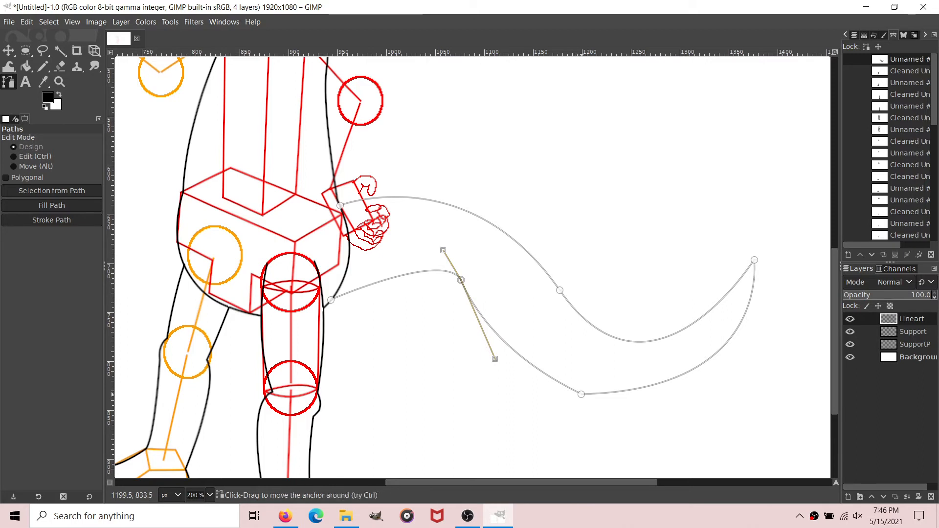
{"action": "left_click", "coordinate": [581, 394]}
{"action": "mouse_move", "coordinate": [583, 394]}
{"action": "left_mouse_down"}
{"action": "mouse_move", "coordinate": [588, 380]}
{"action": "mouse_move", "coordinate": [579, 381]}
{"action": "left_mouse_up"}
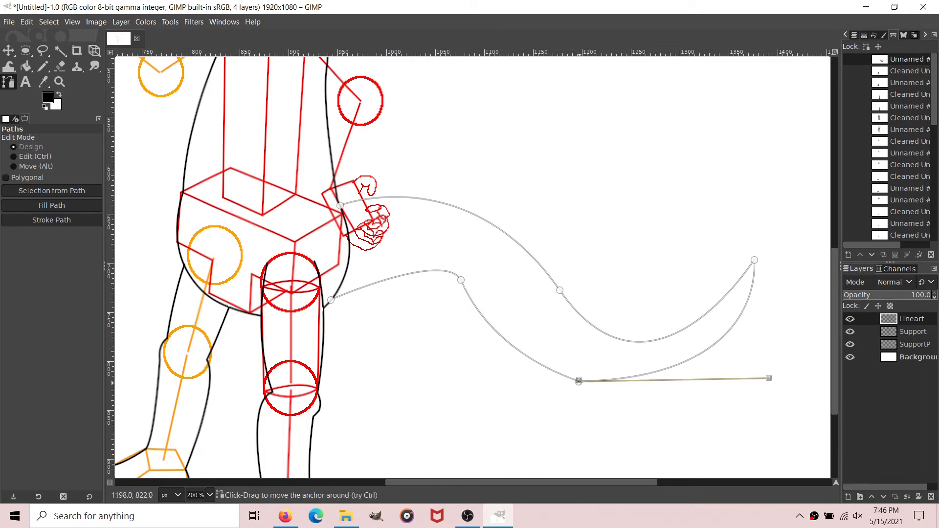
{"action": "left_click_drag", "start_coordinate": [769, 378], "coordinate": [742, 380]}
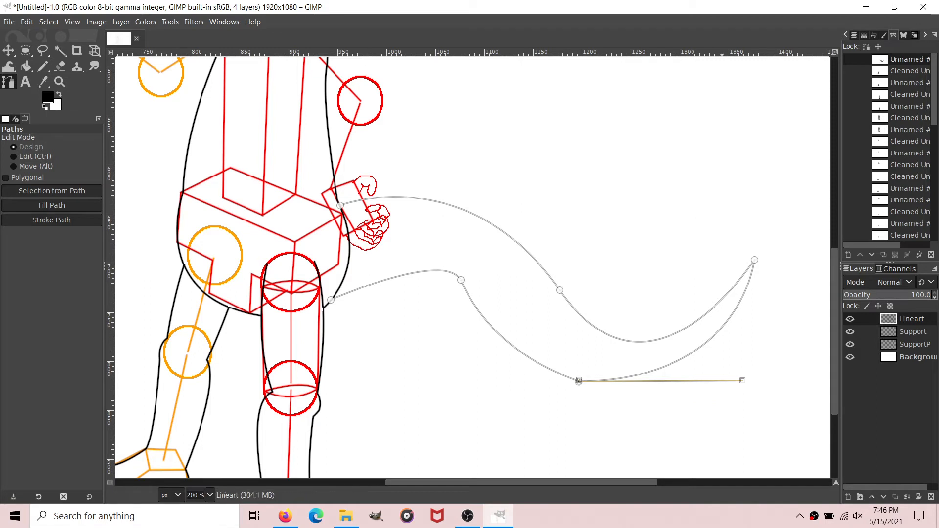
Step: Remove small tangents from the tail path with size 2.0
{"action": "right_click", "coordinate": [897, 59]}
{"action": "mouse_move", "coordinate": [808, 383]}
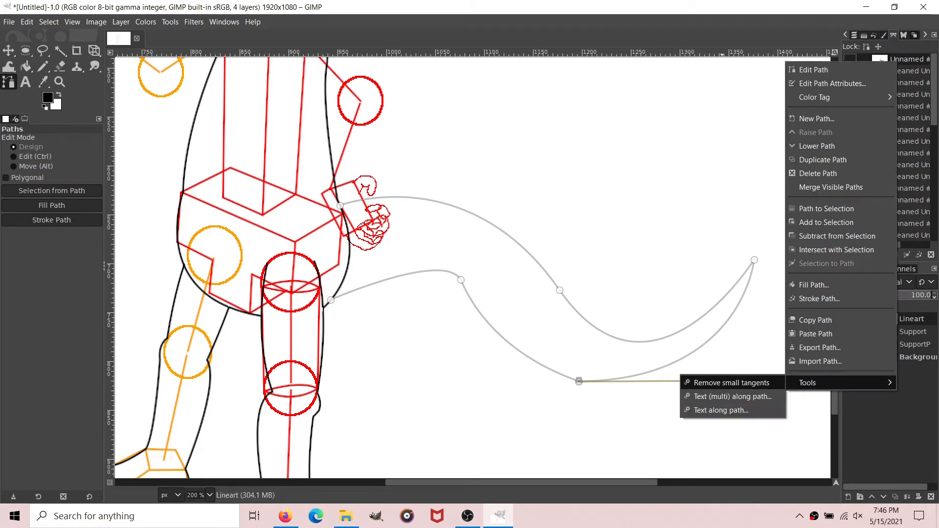
{"action": "left_click", "coordinate": [704, 383]}
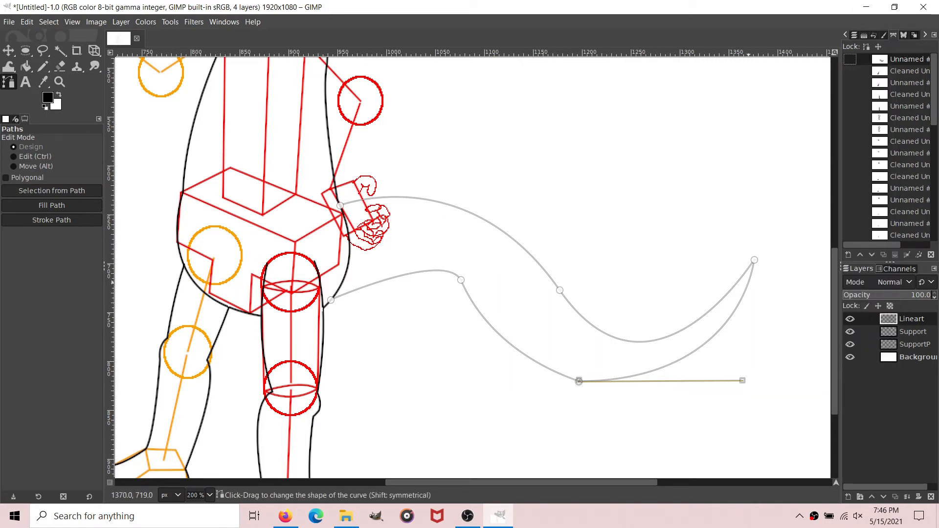
{"action": "left_click", "coordinate": [543, 323]}
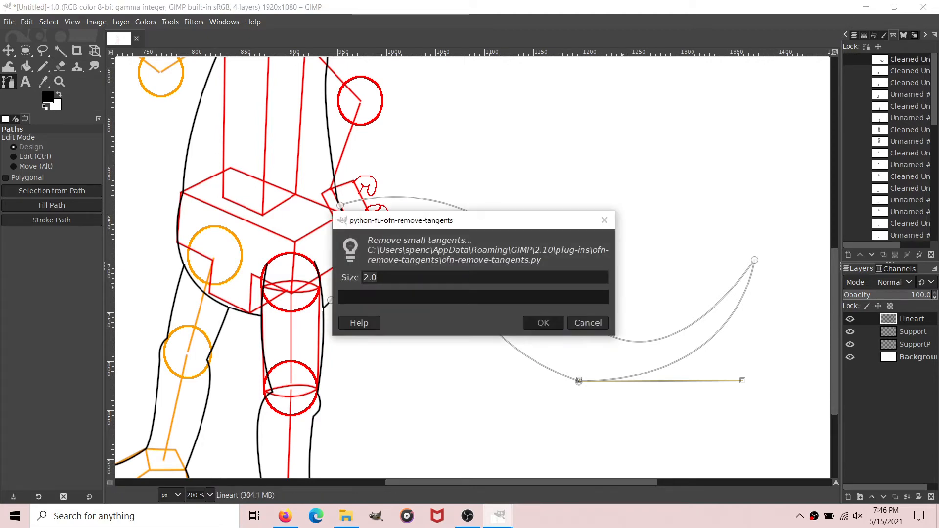
Step: Stroke the cleaned tail path with a 2 px solid black line on the Lineart layer and hide the path
{"action": "left_click", "coordinate": [51, 220]}
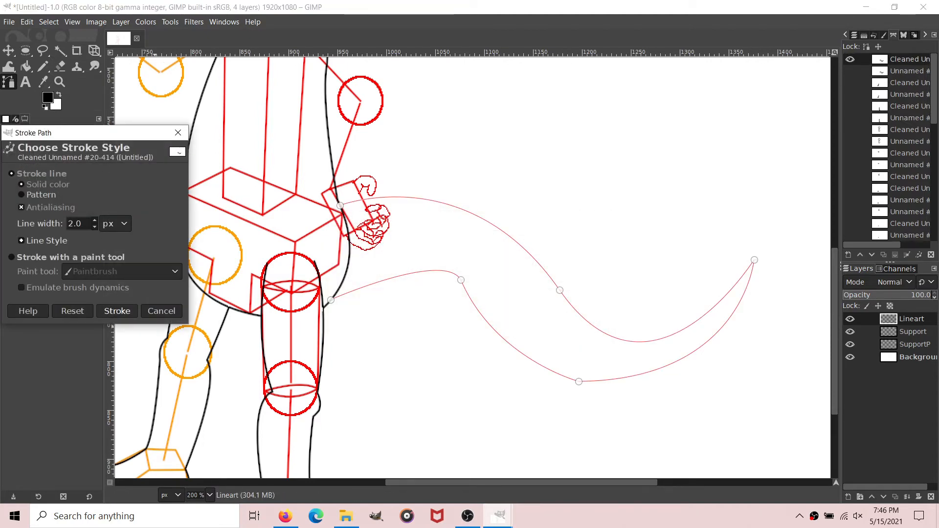
{"action": "left_click", "coordinate": [117, 311]}
{"action": "left_click", "coordinate": [26, 66]}
{"action": "key", "text": "b"}
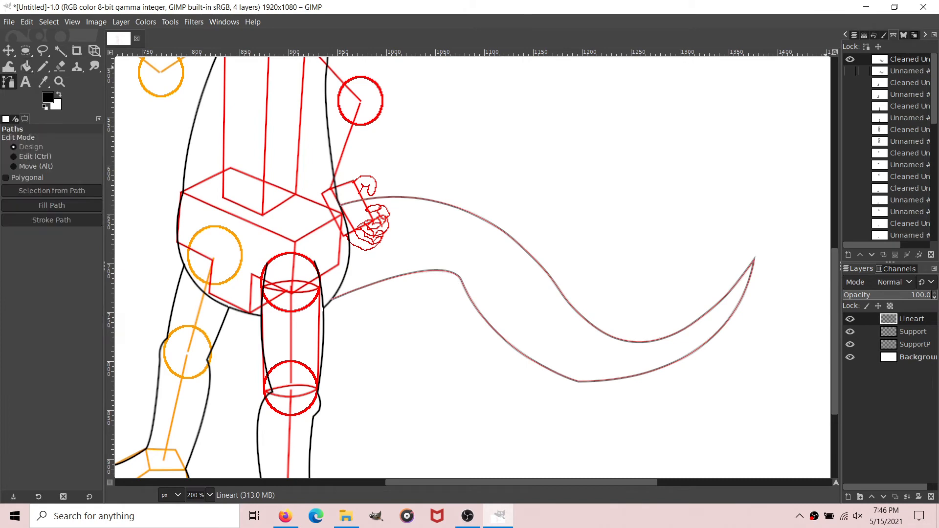
{"action": "left_click", "coordinate": [850, 59]}
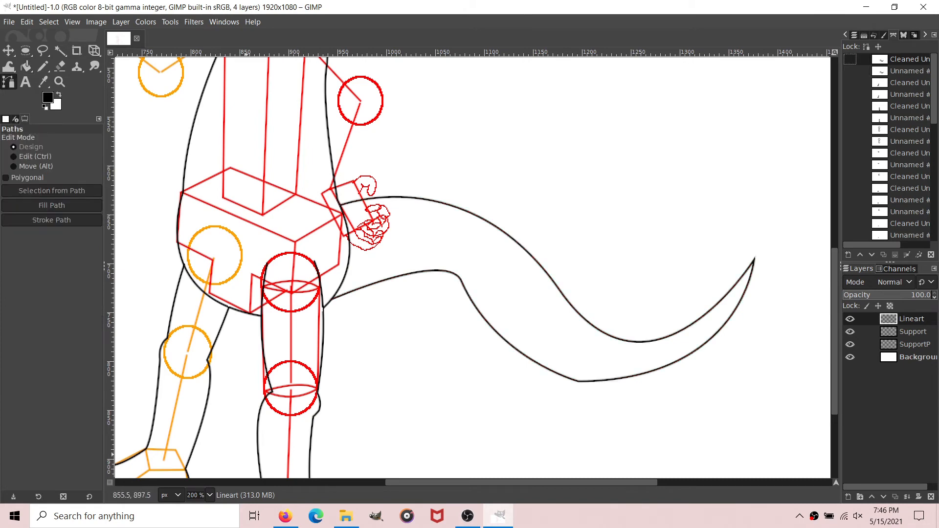
Step: Draw a closed, dome-shaped near eye path about 77 px wide on the face, its base following the red horizontal guide curve
{"action": "scroll", "coordinate": [200, 495], "scroll_direction": "up", "scroll_amount": 1}
{"action": "scroll", "coordinate": [235, 482], "scroll_direction": "left", "scroll_amount": 2}
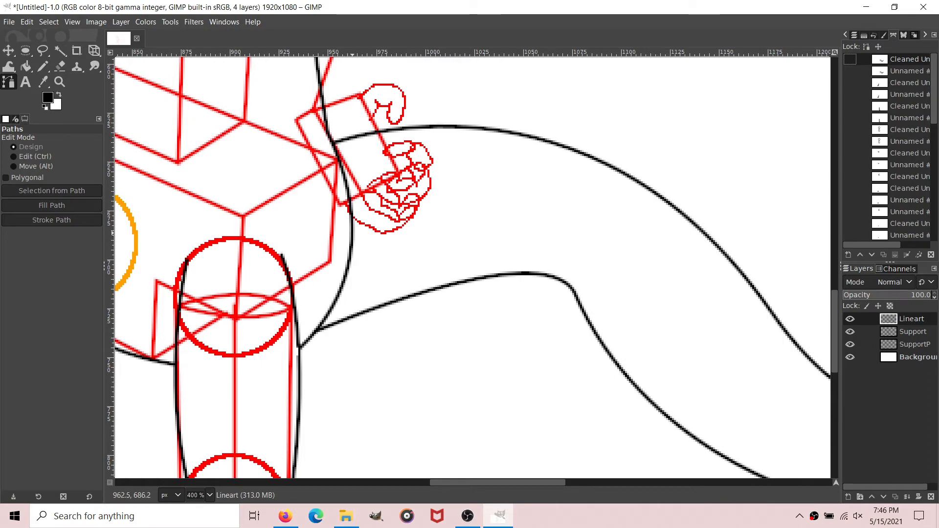
{"action": "scroll", "coordinate": [479, 482], "scroll_direction": "left", "scroll_amount": 6}
{"action": "scroll", "coordinate": [572, 357], "scroll_direction": "up", "scroll_amount": 6}
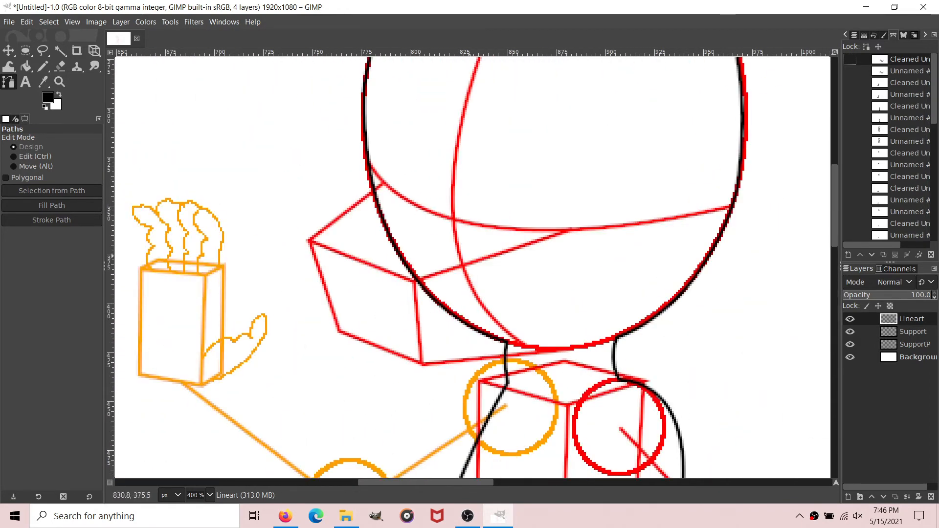
{"action": "scroll", "coordinate": [475, 260], "scroll_direction": "up", "scroll_amount": 3}
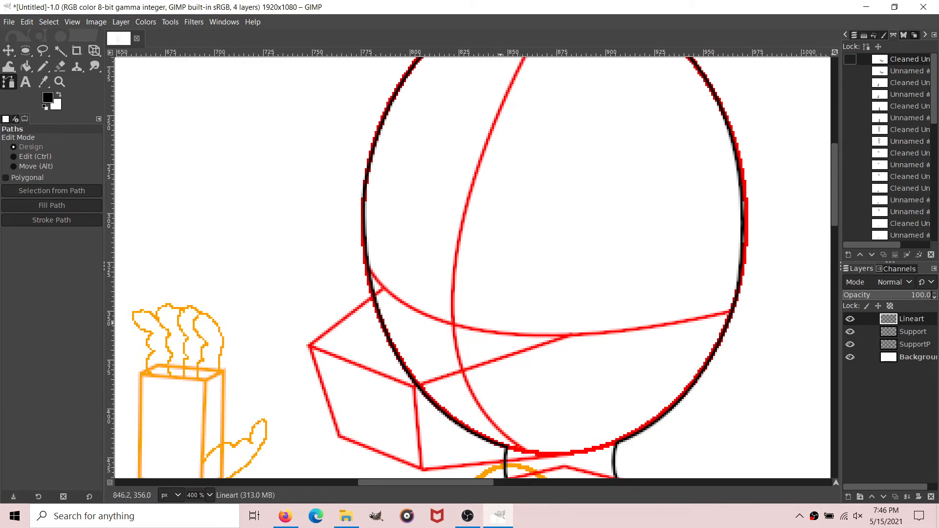
{"action": "left_click", "coordinate": [490, 327]}
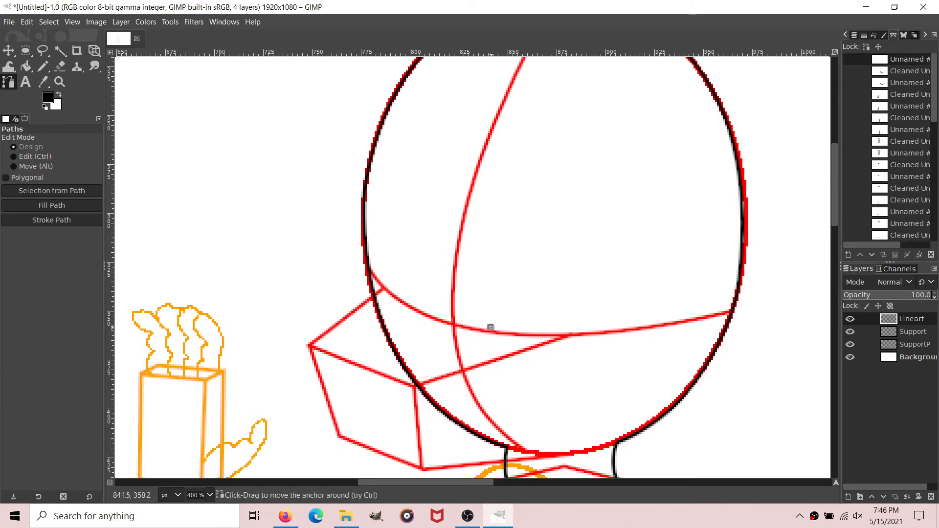
{"action": "mouse_move", "coordinate": [624, 320]}
{"action": "left_mouse_down"}
{"action": "mouse_move", "coordinate": [663, 295]}
{"action": "mouse_move", "coordinate": [625, 324]}
{"action": "mouse_move", "coordinate": [603, 320]}
{"action": "mouse_move", "coordinate": [613, 320]}
{"action": "left_mouse_up"}
{"action": "left_click_drag", "start_coordinate": [557, 158], "coordinate": [557, 180]}
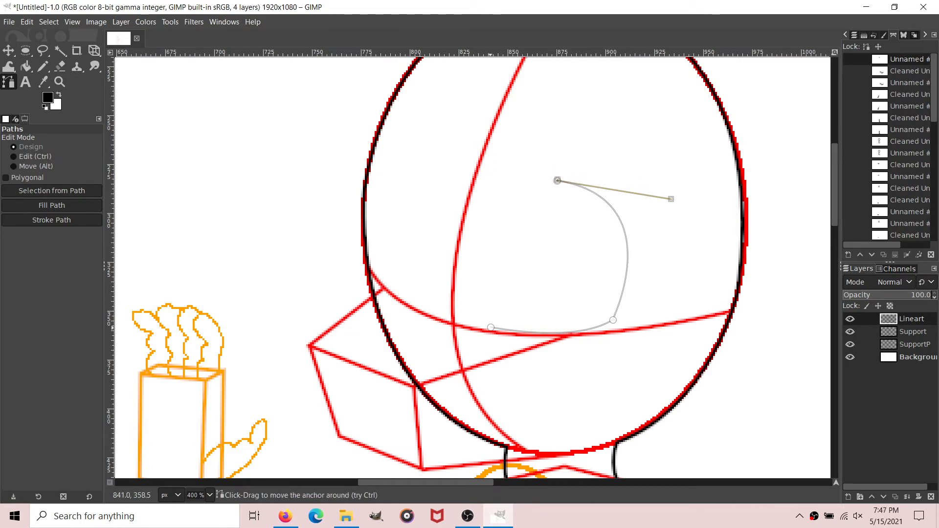
{"action": "left_click", "coordinate": [490, 327], "text": "ctrl"}
{"action": "left_click_drag", "start_coordinate": [490, 326], "coordinate": [441, 176]}
Step: Add a narrower far eye about 35 px wide as a closed second component, overlapping the head outline with its base above the guide curve
{"action": "left_click", "coordinate": [372, 261]}
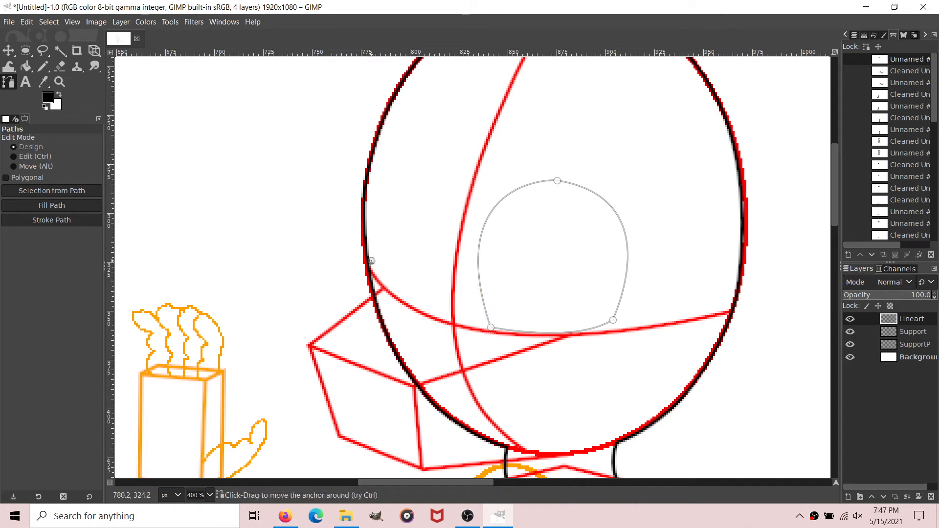
{"action": "left_click_drag", "start_coordinate": [371, 261], "coordinate": [375, 269]}
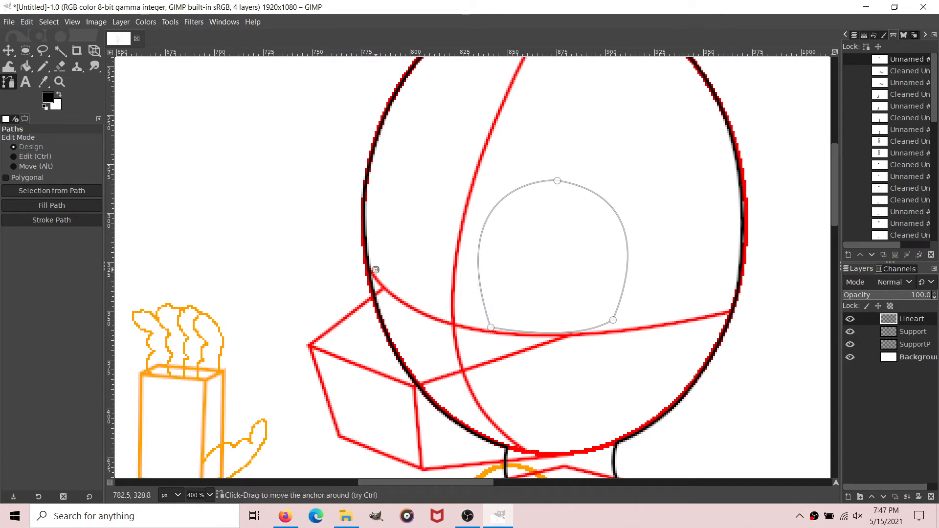
{"action": "left_click_drag", "start_coordinate": [367, 253], "coordinate": [359, 231]}
{"action": "left_click", "coordinate": [411, 297]}
{"action": "left_click_drag", "start_coordinate": [402, 157], "coordinate": [454, 188]}
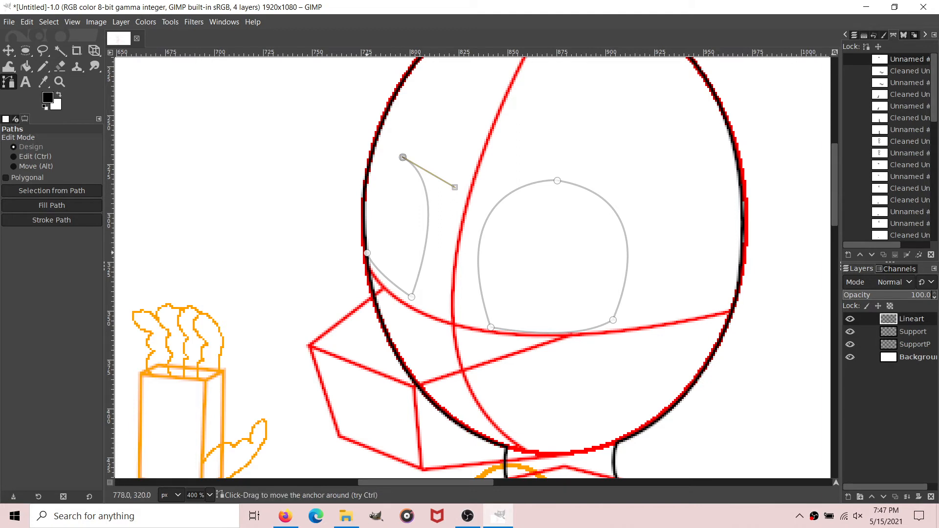
{"action": "left_click", "coordinate": [367, 253], "text": "ctrl"}
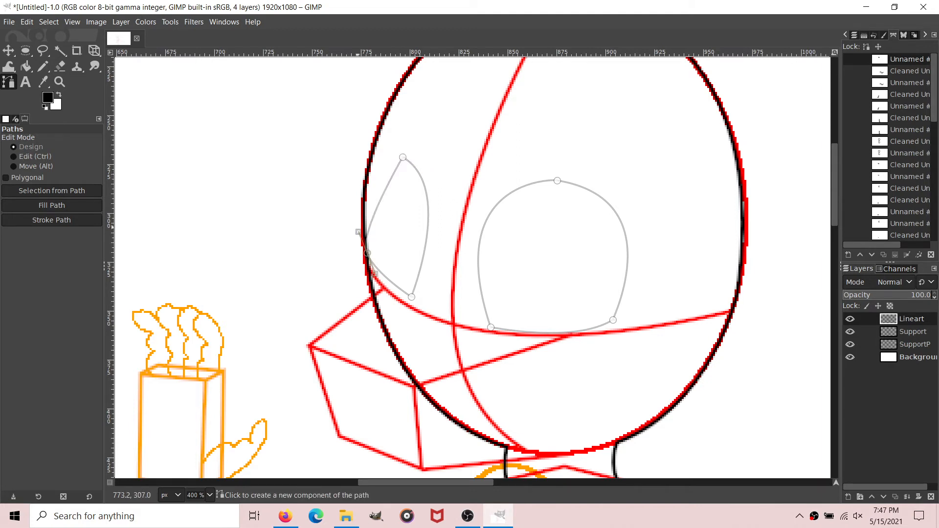
{"action": "left_click_drag", "start_coordinate": [358, 231], "coordinate": [335, 143]}
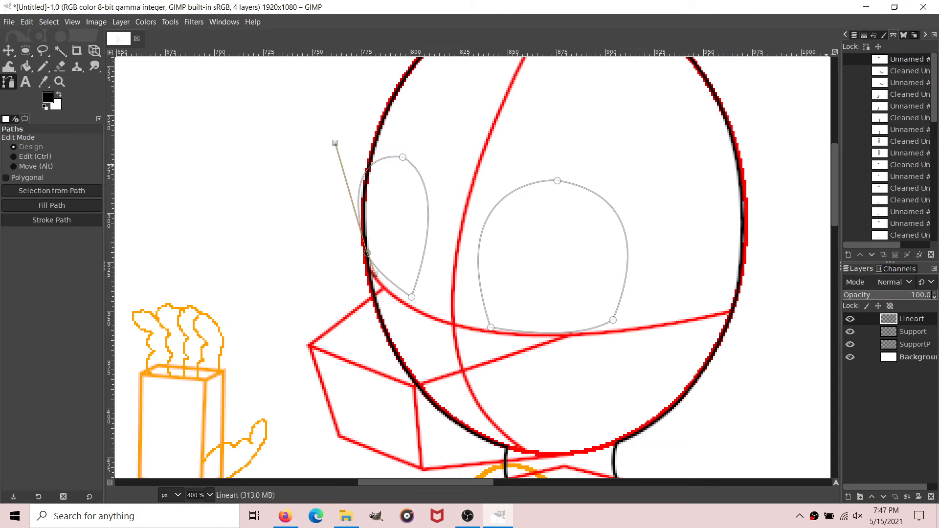
Step: Remove small tangents from the path of both eyes with size 2.0
{"action": "right_click", "coordinate": [899, 60]}
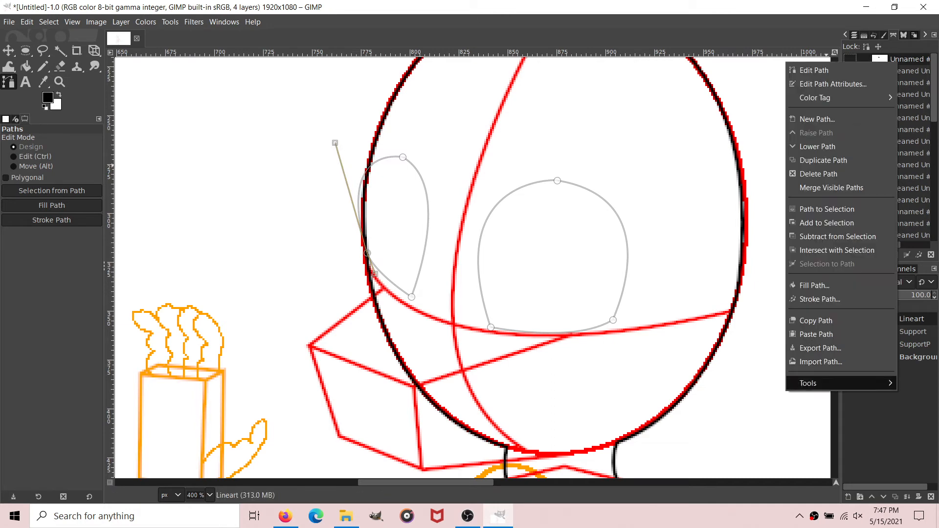
{"action": "mouse_move", "coordinate": [815, 382]}
{"action": "left_click", "coordinate": [738, 382]}
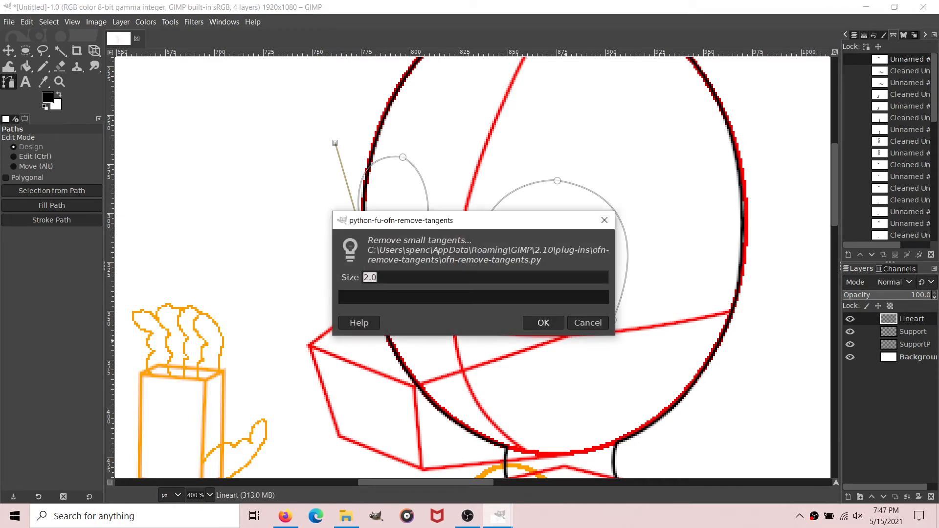
{"action": "key", "text": "Return"}
Step: Stroke the cleaned eyes path with a 2 px solid black line on the Lineart layer and hide the path
{"action": "left_click", "coordinate": [52, 219]}
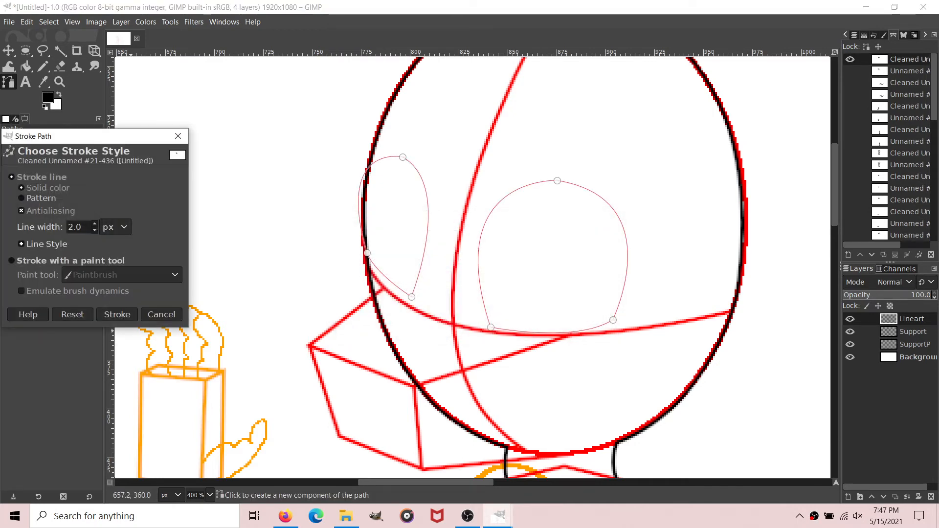
{"action": "left_click", "coordinate": [119, 312]}
{"action": "key", "text": "shift+b"}
{"action": "key", "text": "b"}
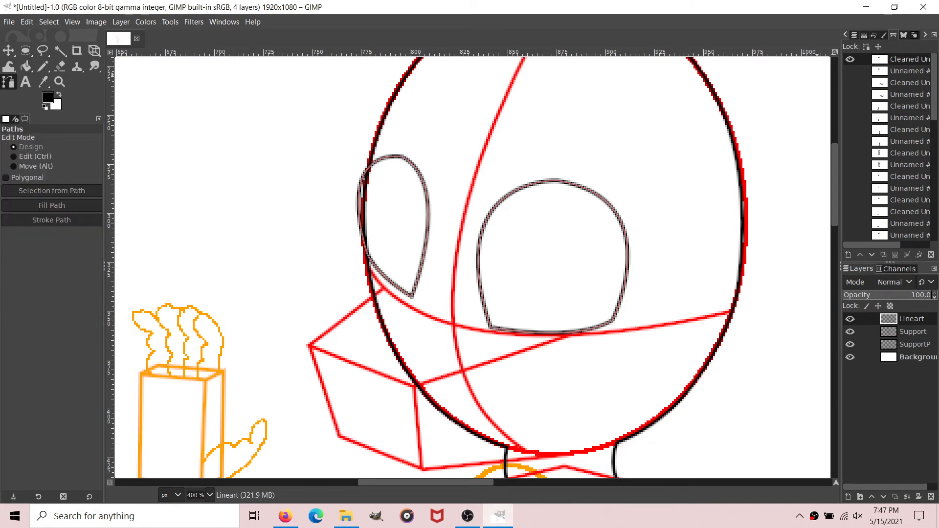
{"action": "left_click", "coordinate": [850, 59]}
{"action": "scroll", "coordinate": [209, 495], "scroll_direction": "up", "scroll_amount": 1}
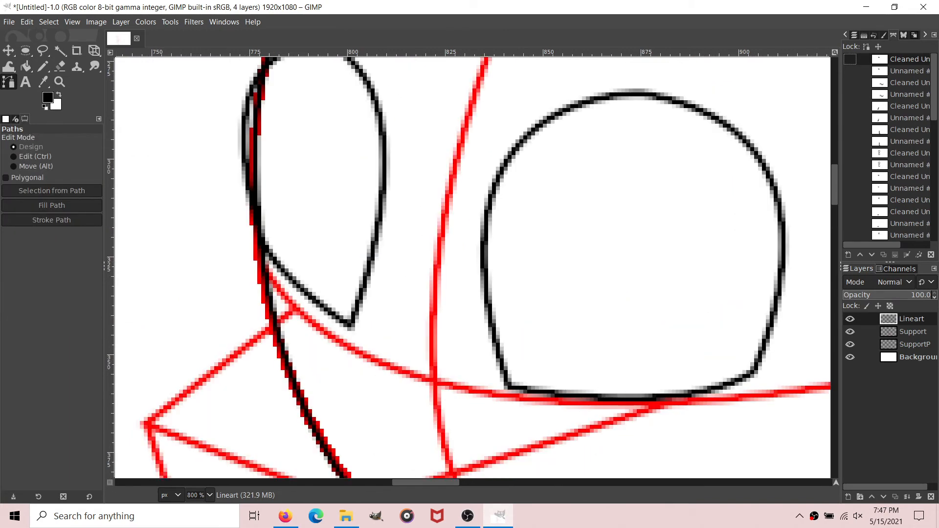
Step: Erase the part of the head outline that runs inside the far eye on the Lineart layer with a 2 px eraser
{"action": "scroll", "coordinate": [255, 482], "scroll_direction": "left", "scroll_amount": 3}
{"action": "scroll", "coordinate": [284, 244], "scroll_direction": "up", "scroll_amount": 2}
{"action": "left_click", "coordinate": [60, 66]}
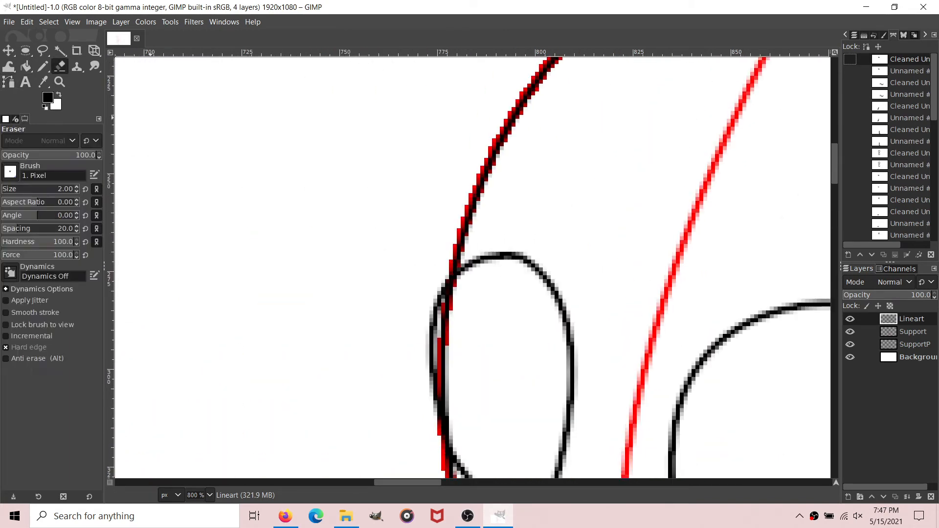
{"action": "left_click_drag", "start_coordinate": [447, 402], "coordinate": [448, 332]}
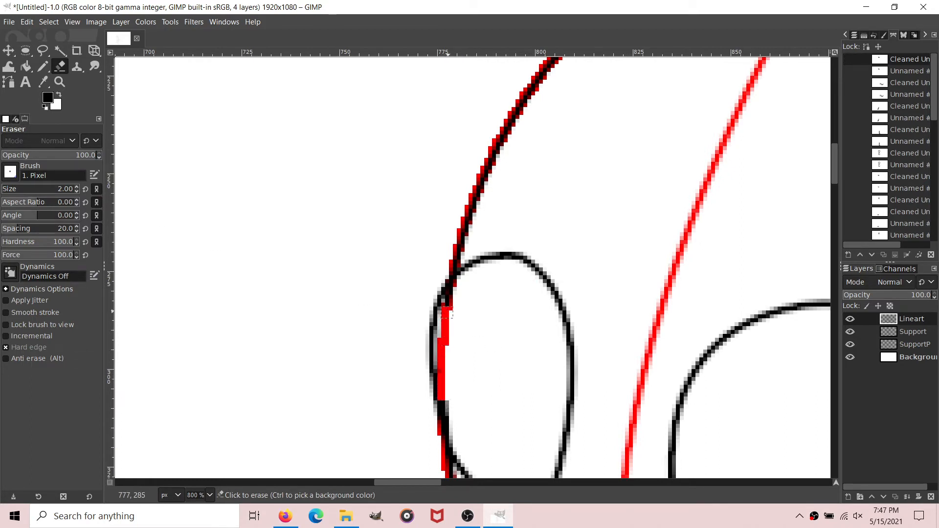
{"action": "left_click", "coordinate": [449, 295]}
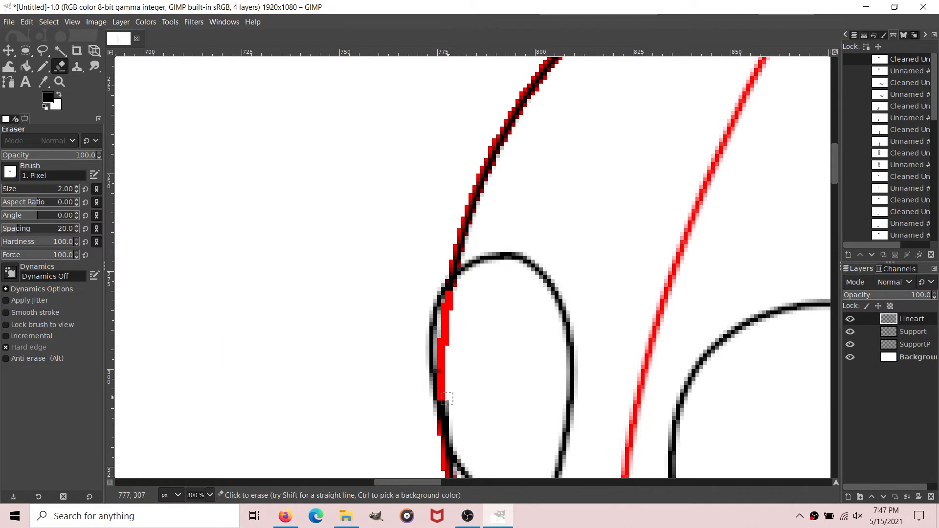
{"action": "left_click_drag", "start_coordinate": [446, 403], "coordinate": [446, 405]}
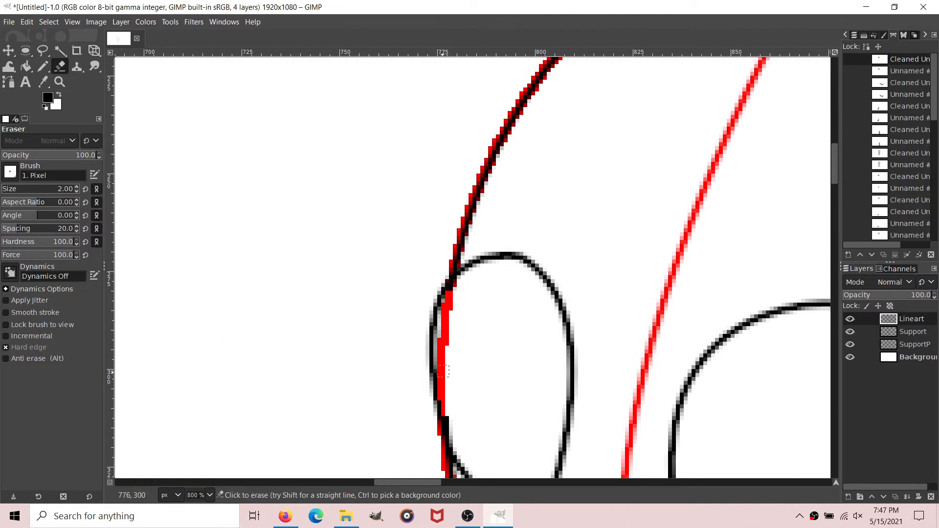
{"action": "left_click", "coordinate": [43, 66]}
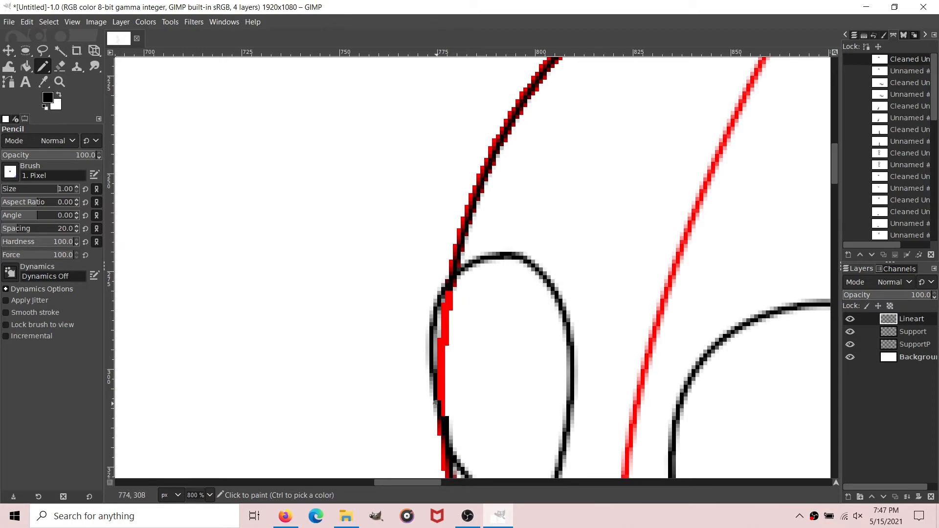
Step: Draw an open muzzle path about 136 px wide from below the far eye, around the red snout box, to the bottom of the head circle
{"action": "scroll", "coordinate": [462, 437], "scroll_direction": "down", "scroll_amount": 3}
{"action": "scroll", "coordinate": [462, 437], "scroll_direction": "right", "scroll_amount": 5}
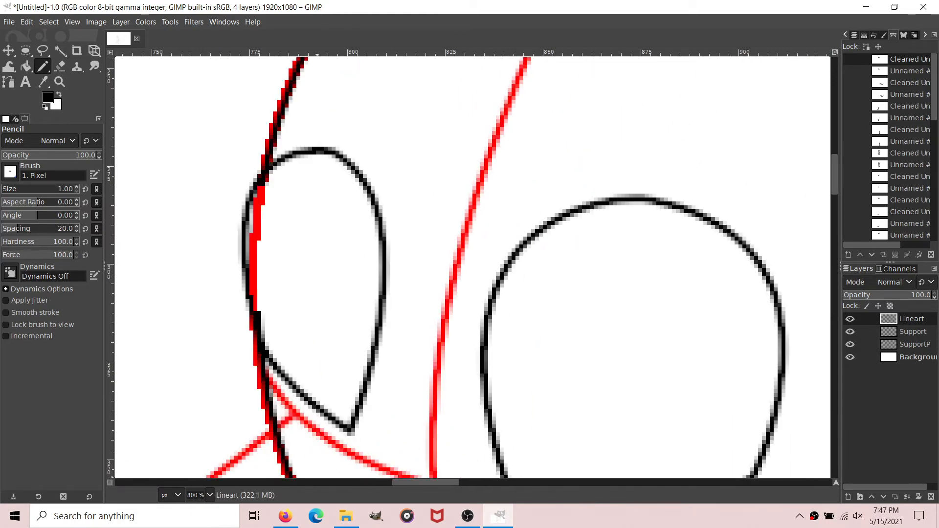
{"action": "key", "text": "minus"}
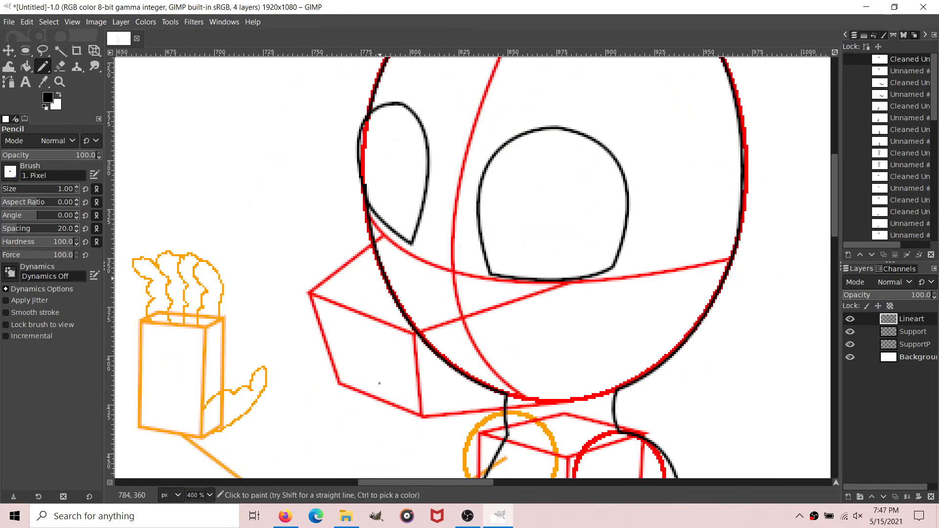
{"action": "key", "text": "b"}
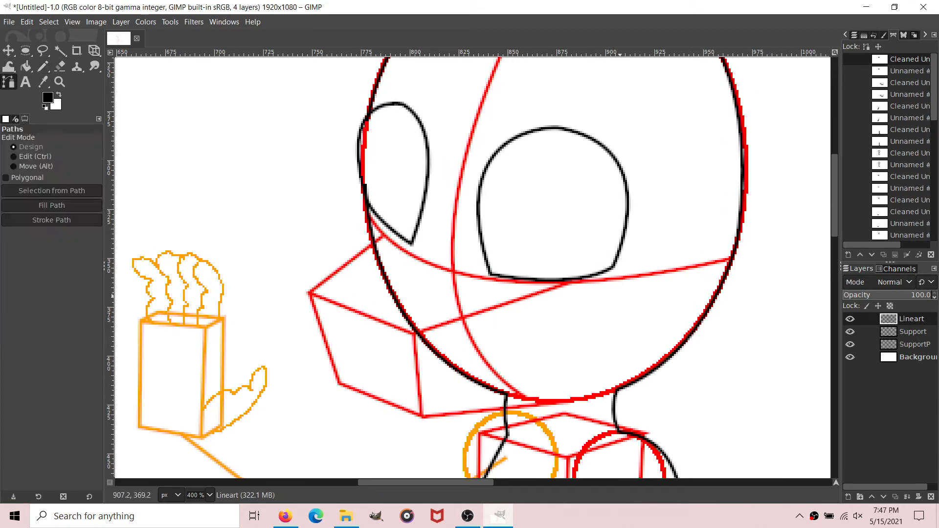
{"action": "left_click", "coordinate": [383, 236]}
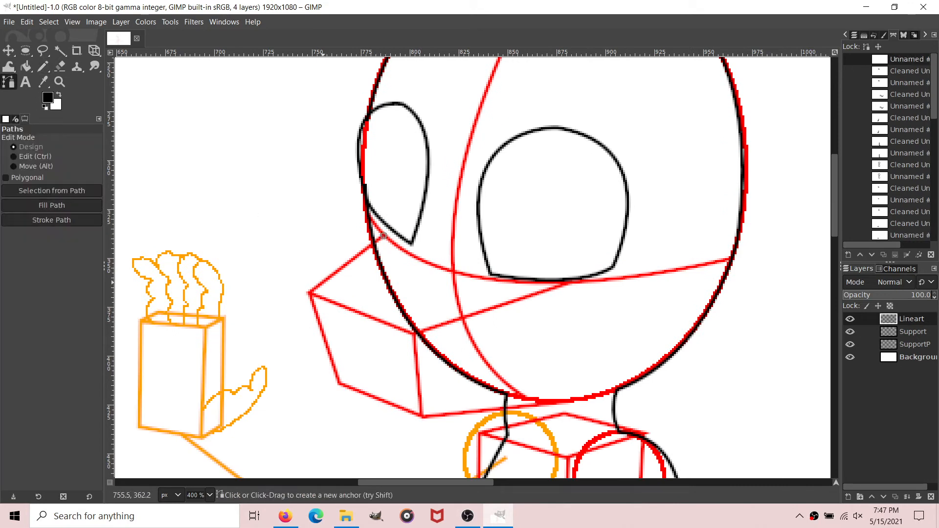
{"action": "mouse_move", "coordinate": [322, 283]}
{"action": "left_mouse_down"}
{"action": "mouse_move", "coordinate": [305, 286]}
{"action": "mouse_move", "coordinate": [322, 282]}
{"action": "mouse_move", "coordinate": [356, 310]}
{"action": "mouse_move", "coordinate": [422, 399]}
{"action": "mouse_move", "coordinate": [340, 281]}
{"action": "left_mouse_up"}
{"action": "scroll", "coordinate": [321, 283], "scroll_direction": "down", "scroll_amount": 3}
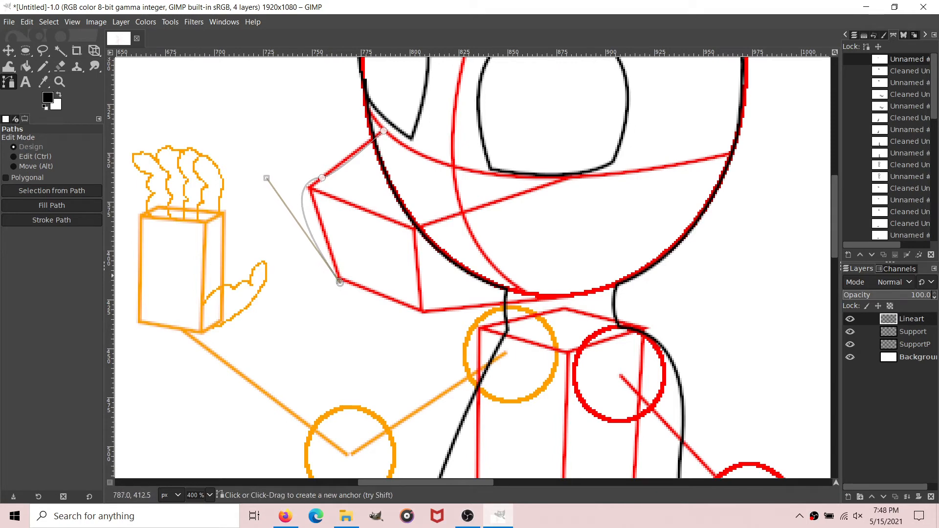
{"action": "left_click_drag", "start_coordinate": [569, 295], "coordinate": [741, 246]}
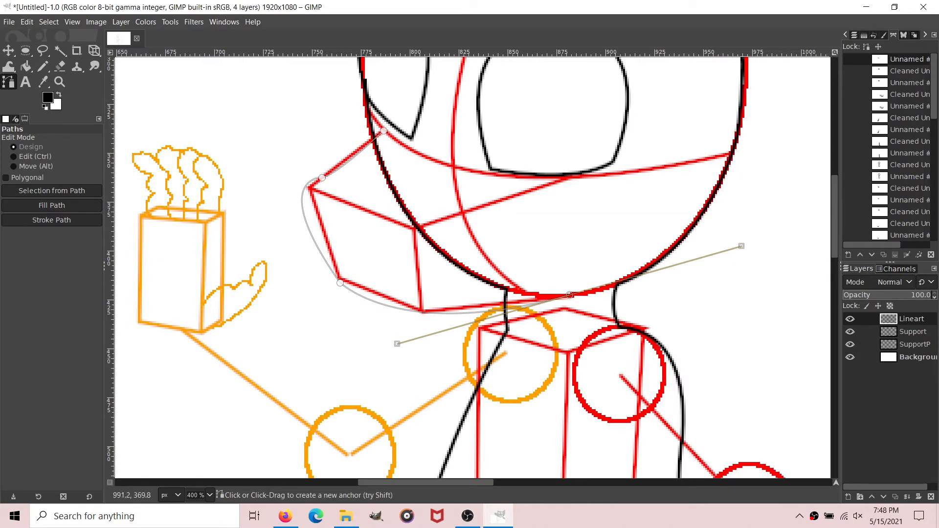
Step: Remove small tangents from the muzzle path
{"action": "right_click", "coordinate": [911, 59]}
{"action": "mouse_move", "coordinate": [821, 380]}
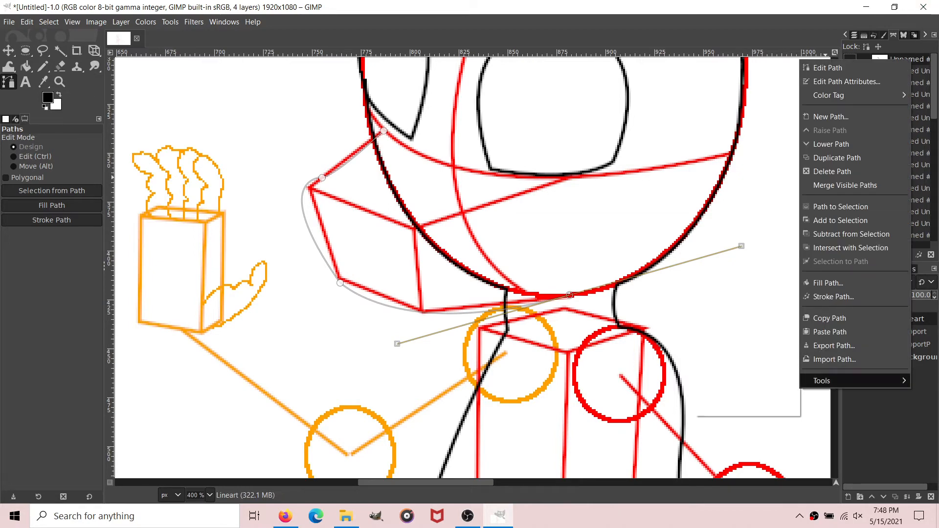
{"action": "left_click", "coordinate": [777, 380]}
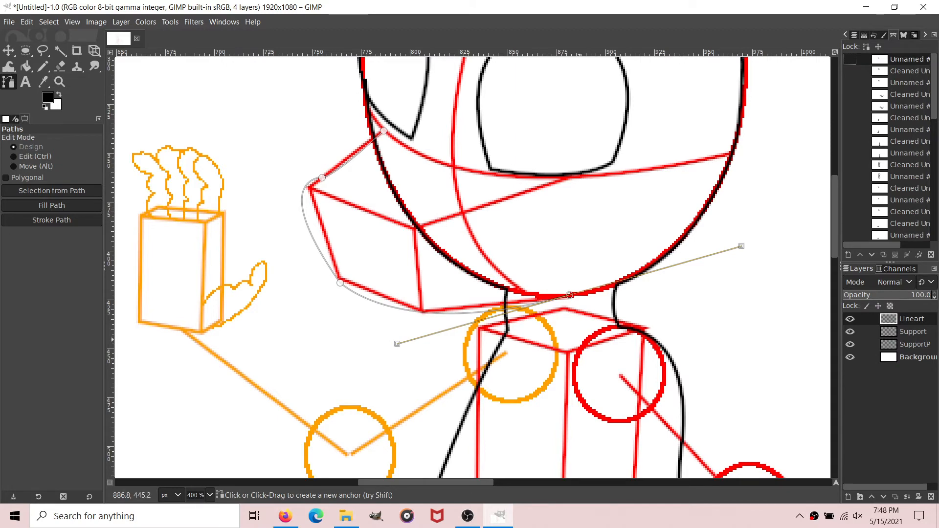
{"action": "left_click", "coordinate": [543, 322]}
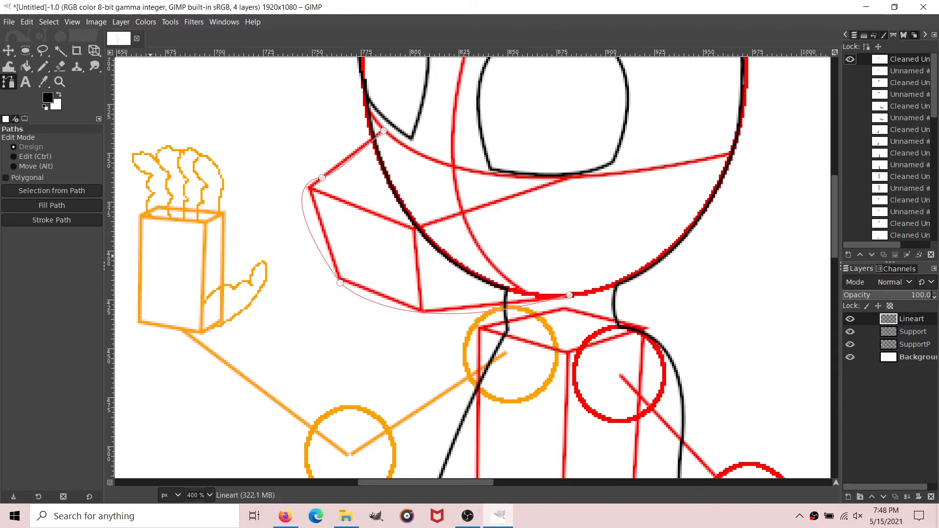
Step: Stroke the cleaned muzzle path in solid black on the Lineart layer and hide the path
{"action": "left_click", "coordinate": [51, 220]}
{"action": "left_click", "coordinate": [117, 310]}
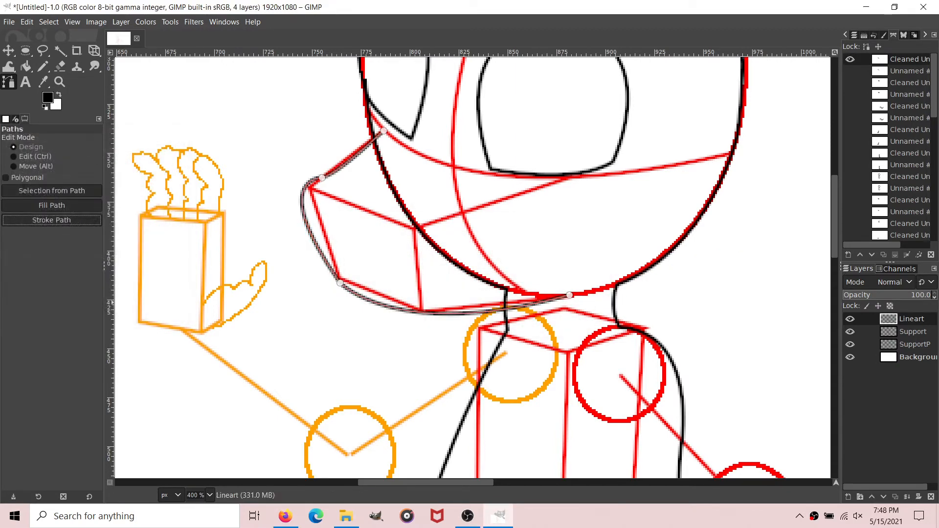
{"action": "left_click", "coordinate": [26, 66]}
{"action": "left_click", "coordinate": [8, 82]}
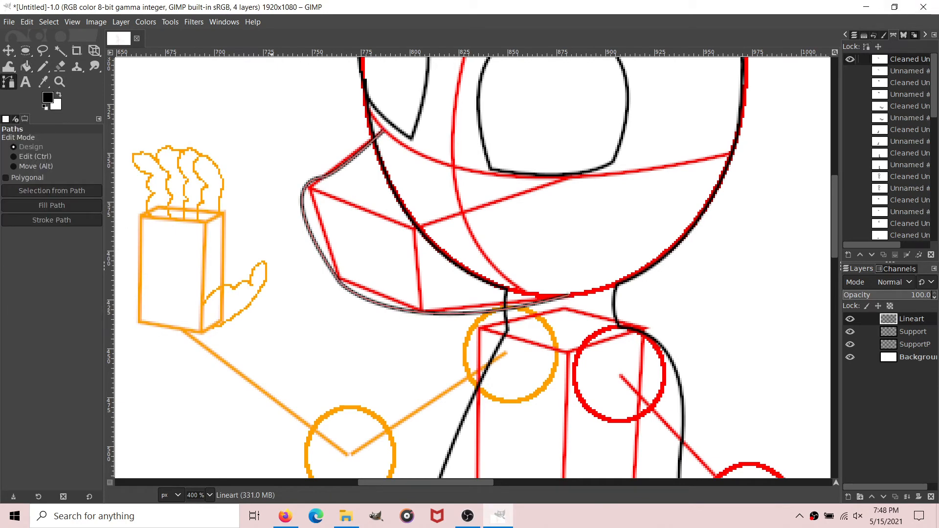
{"action": "left_click", "coordinate": [850, 59]}
Step: Erase the front neck line above the muzzle's lower edge, up to the head outline, with a 4 px eraser
{"action": "key", "text": "4"}
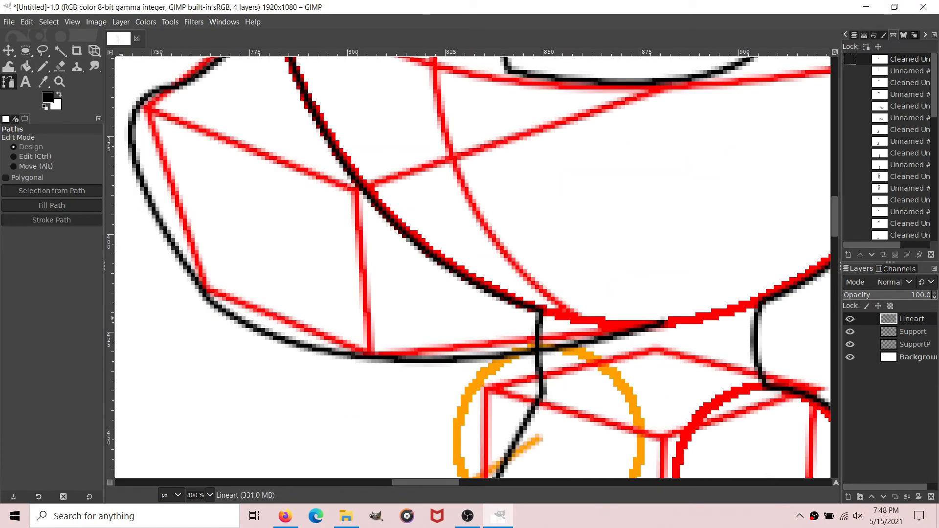
{"action": "key", "text": "shift+e"}
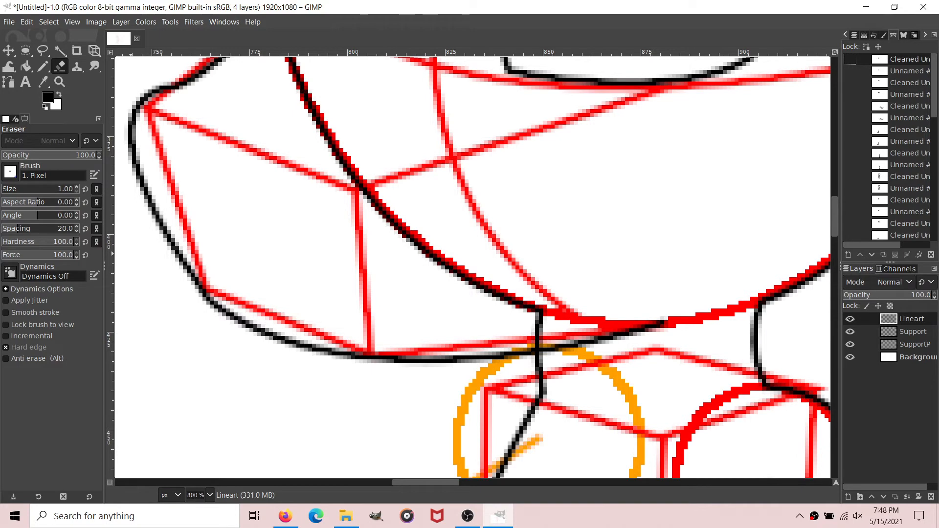
{"action": "scroll", "coordinate": [57, 189], "scroll_direction": "up", "scroll_amount": 1}
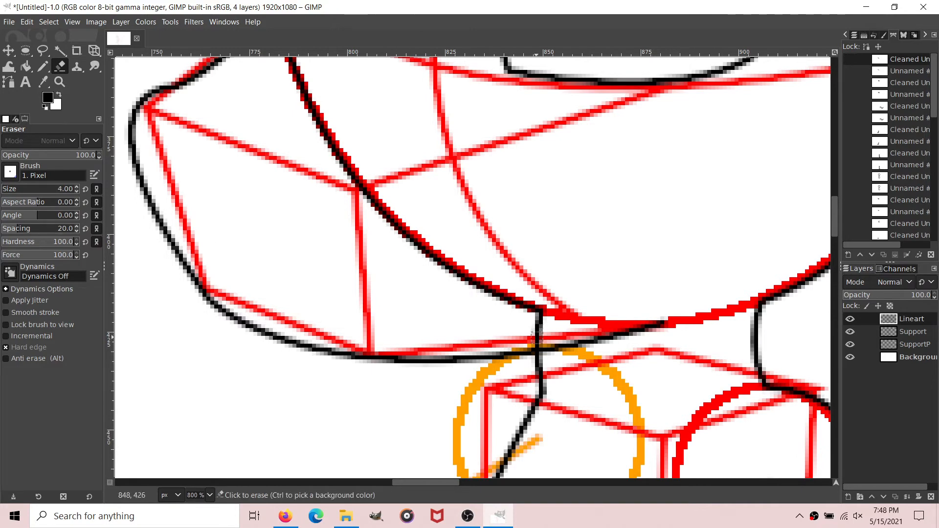
{"action": "left_click_drag", "start_coordinate": [538, 337], "coordinate": [536, 307]}
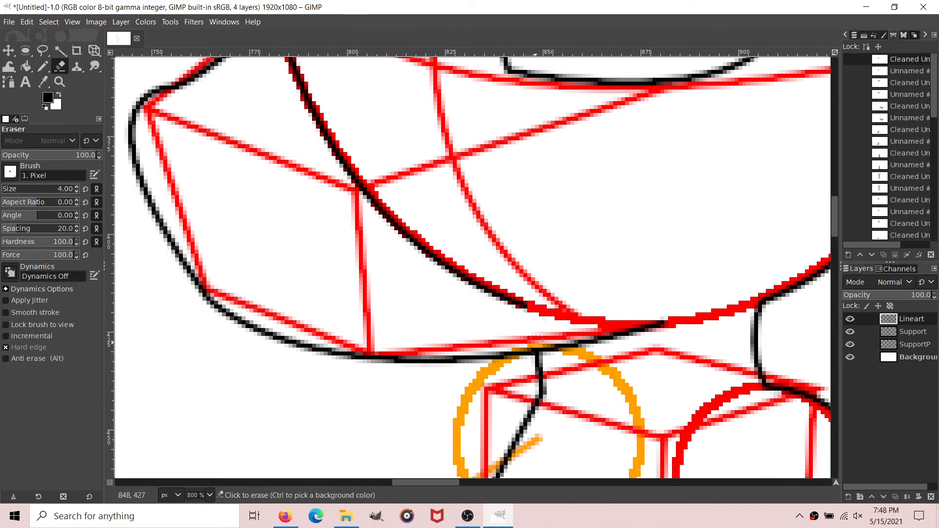
Step: Erase the head outline inside the muzzle, from the muzzle's upper line down to its chin, using an 8 px eraser
{"action": "scroll", "coordinate": [540, 346], "scroll_direction": "up", "scroll_amount": 5}
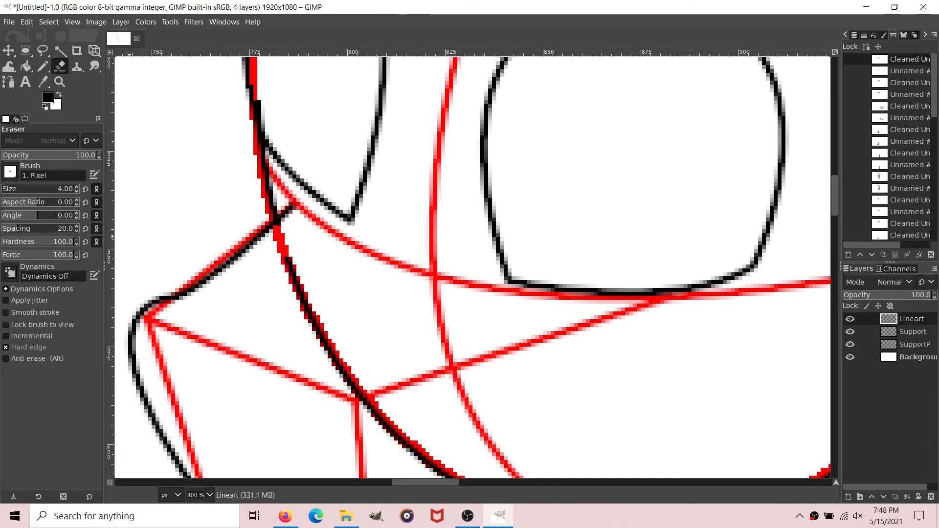
{"action": "mouse_move", "coordinate": [288, 245]}
{"action": "left_mouse_down"}
{"action": "mouse_move", "coordinate": [325, 342]}
{"action": "mouse_move", "coordinate": [376, 424]}
{"action": "left_mouse_up"}
{"action": "scroll", "coordinate": [369, 419], "scroll_direction": "down", "scroll_amount": 3}
{"action": "mouse_move", "coordinate": [380, 329]}
{"action": "left_mouse_down"}
{"action": "mouse_move", "coordinate": [427, 349]}
{"action": "mouse_move", "coordinate": [443, 372]}
{"action": "mouse_move", "coordinate": [519, 409]}
{"action": "left_mouse_up"}
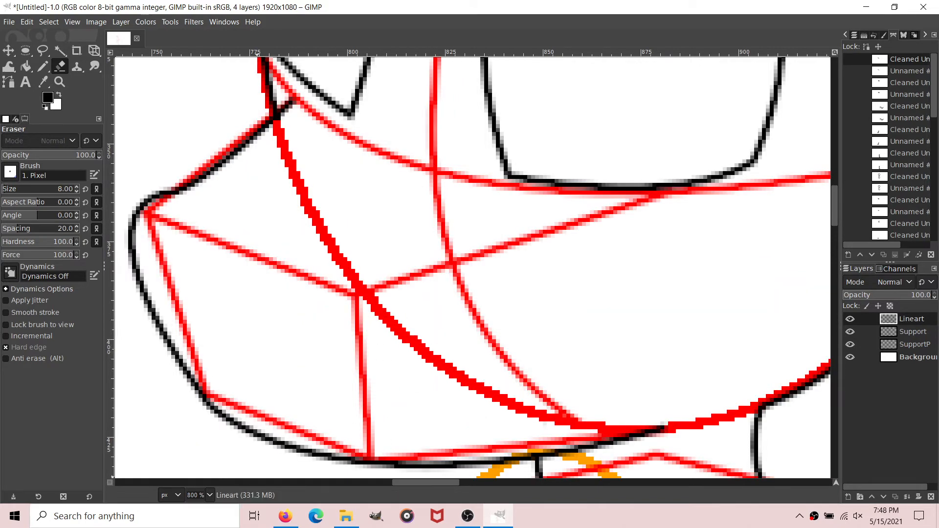
Step: Draw a curved cheek path about 63 px tall from just below the horizontal guide curve, bulging past the head outline, to the back neck line
{"action": "scroll", "coordinate": [202, 495], "scroll_direction": "down", "scroll_amount": 2}
{"action": "scroll", "coordinate": [498, 299], "scroll_direction": "up", "scroll_amount": 1}
{"action": "scroll", "coordinate": [202, 495], "scroll_direction": "up", "scroll_amount": 1}
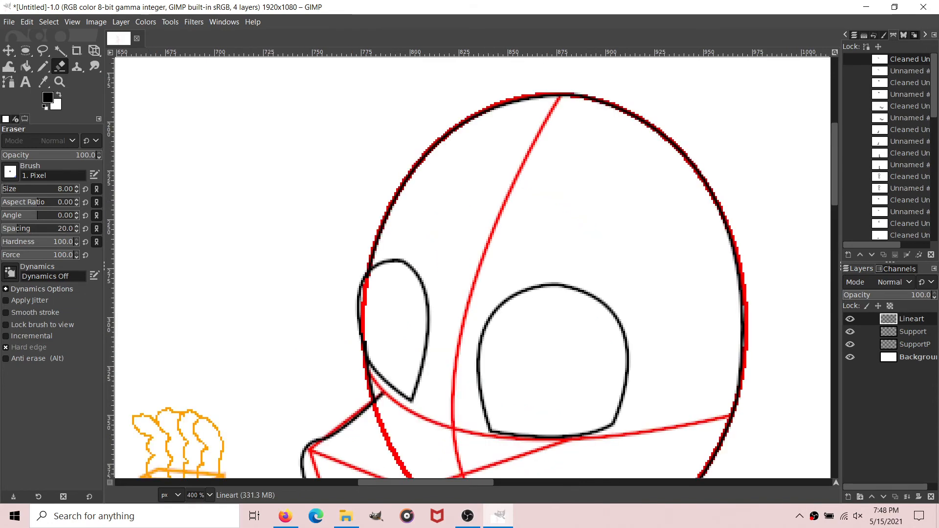
{"action": "scroll", "coordinate": [373, 409], "scroll_direction": "down", "scroll_amount": 6}
{"action": "scroll", "coordinate": [314, 235], "scroll_direction": "right", "scroll_amount": 4}
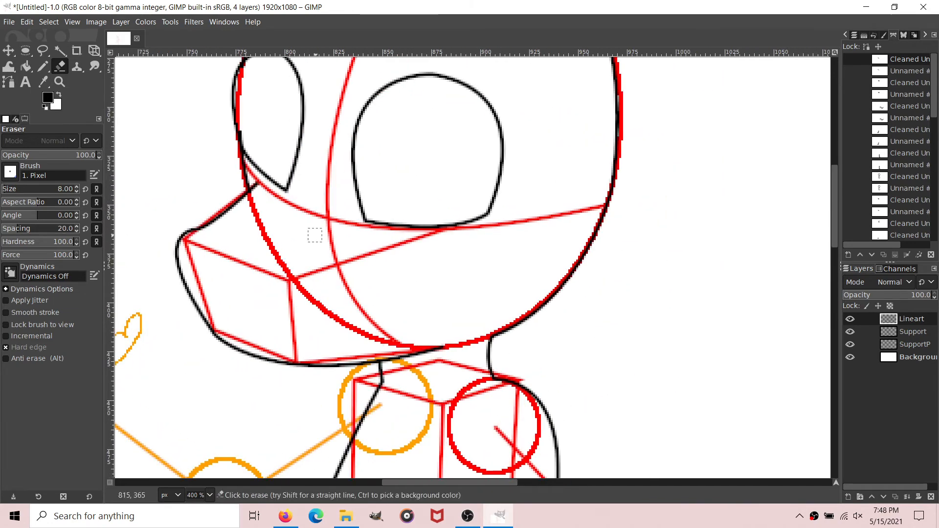
{"action": "left_click", "coordinate": [9, 82]}
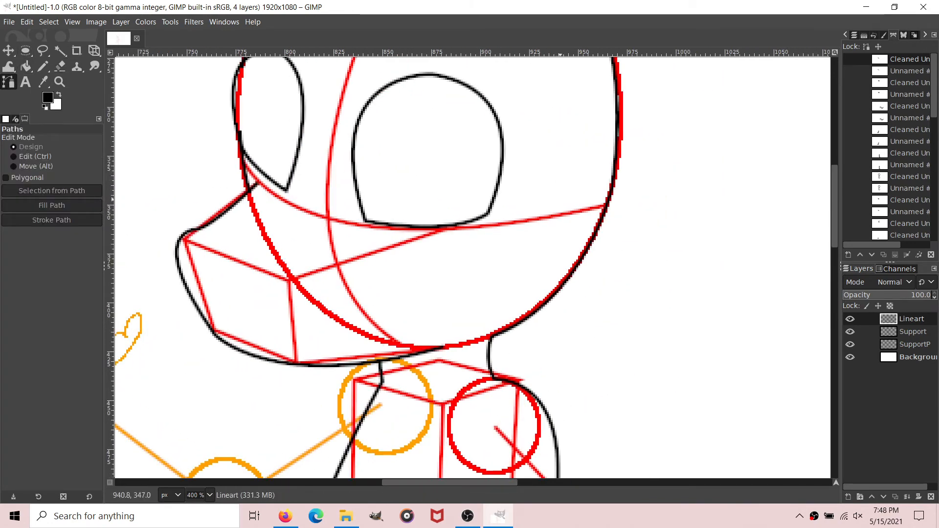
{"action": "left_click", "coordinate": [580, 215]}
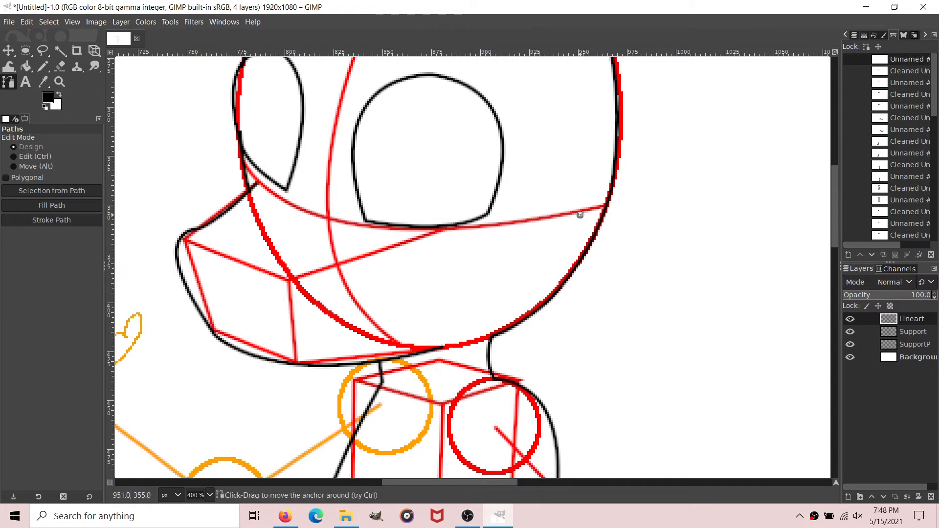
{"action": "mouse_move", "coordinate": [489, 337]}
{"action": "left_mouse_down"}
{"action": "mouse_move", "coordinate": [405, 351]}
{"action": "mouse_move", "coordinate": [362, 371]}
{"action": "mouse_move", "coordinate": [491, 341]}
{"action": "left_mouse_up"}
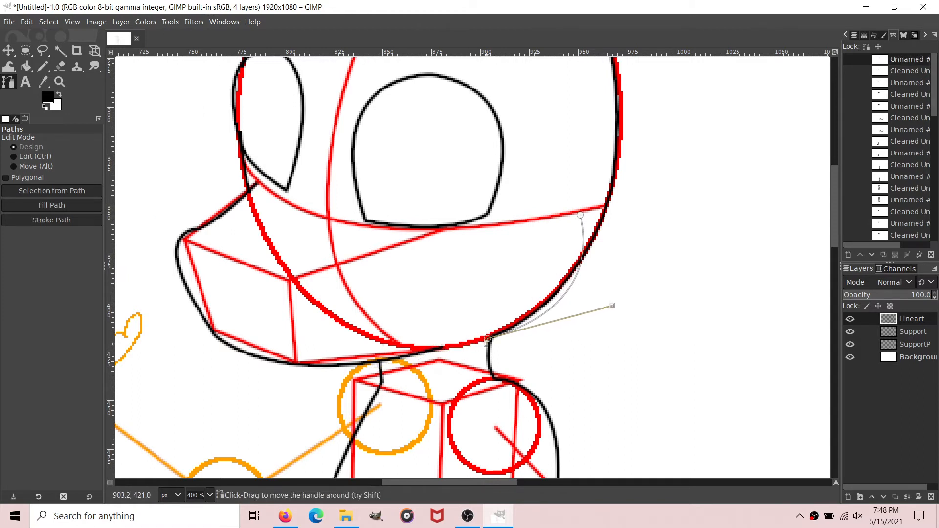
Step: Remove small tangents from the cheek path
{"action": "right_click", "coordinate": [893, 59]}
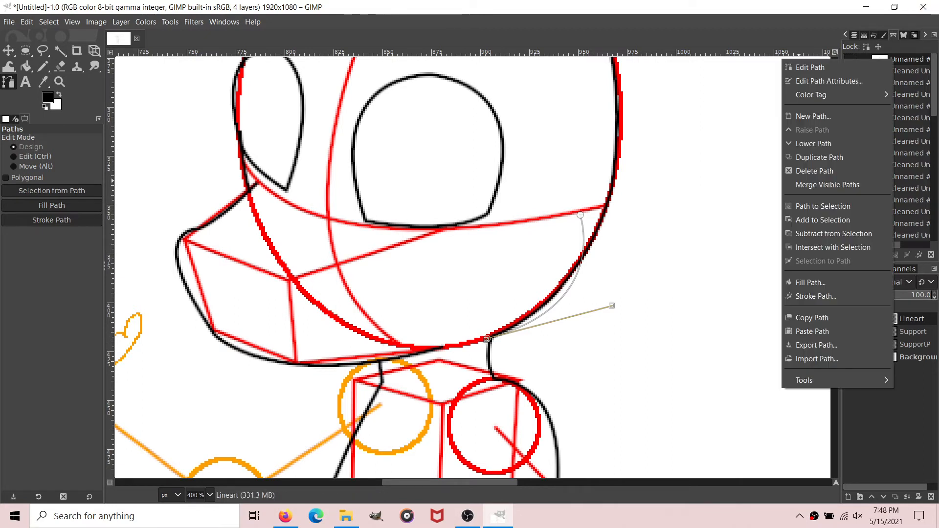
{"action": "mouse_move", "coordinate": [804, 380]}
{"action": "left_click", "coordinate": [729, 380]}
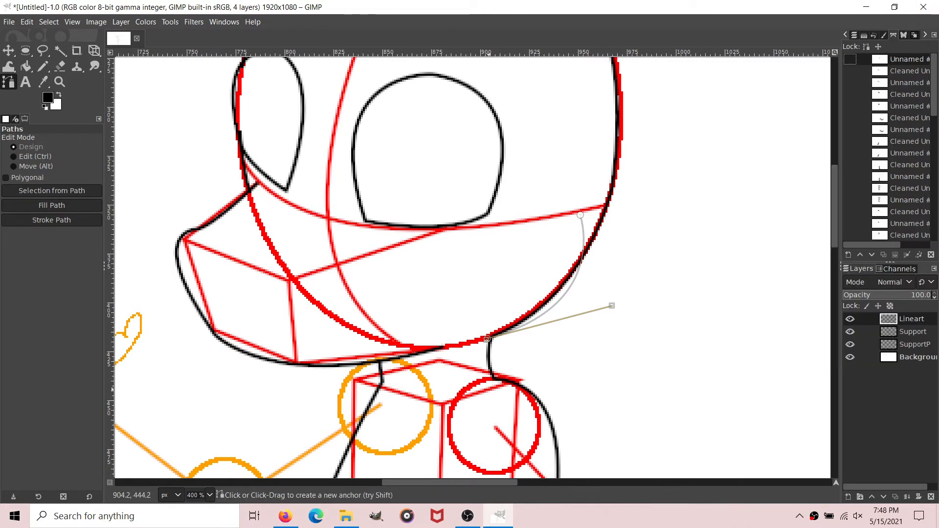
{"action": "left_click", "coordinate": [541, 321]}
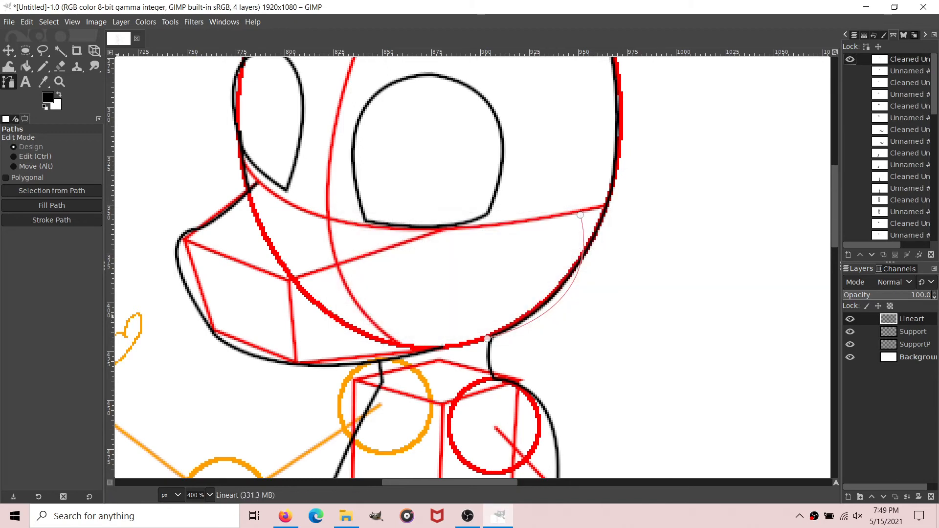
Step: Stroke the cleaned cheek path with a 2 px solid black line on the Lineart layer and hide the path
{"action": "left_click", "coordinate": [52, 220]}
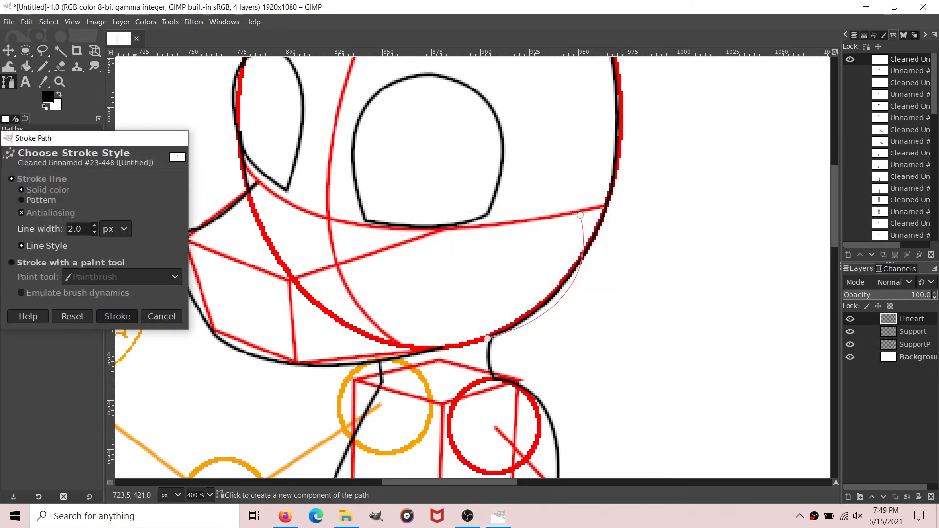
{"action": "left_click", "coordinate": [117, 316]}
{"action": "left_click", "coordinate": [25, 67]}
{"action": "left_click", "coordinate": [8, 82]}
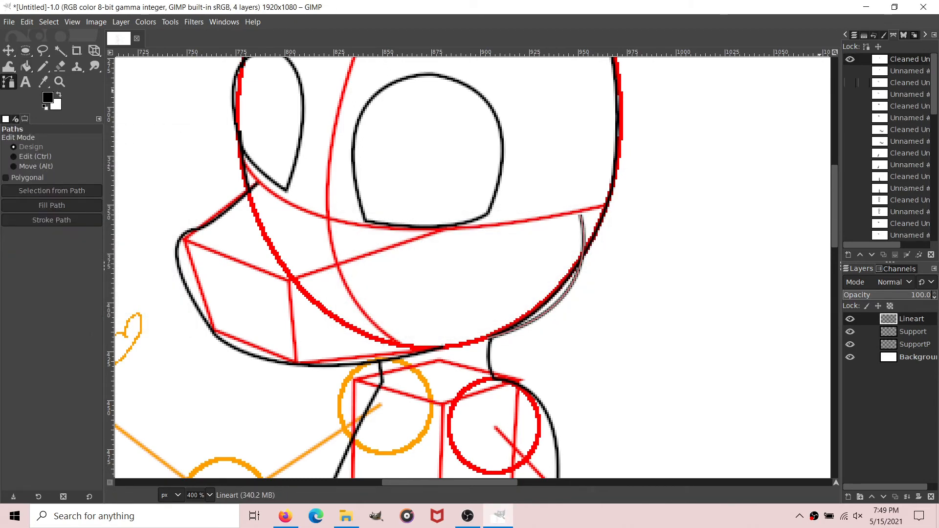
{"action": "left_click", "coordinate": [849, 59]}
Step: Erase the old head outline between the near cheek curve and the back neck line on Lineart, using the 8 px eraser
{"action": "key", "text": "plus"}
{"action": "key", "text": "plus"}
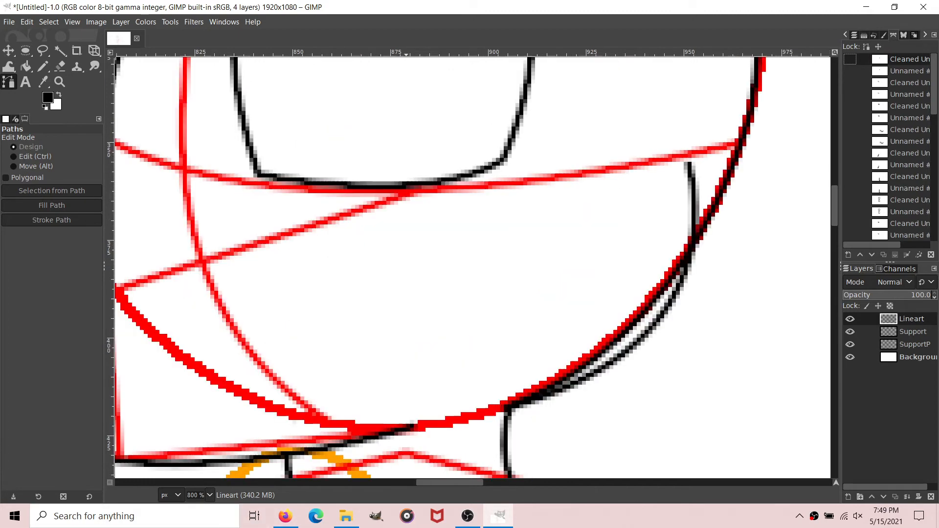
{"action": "key", "text": "shift+e"}
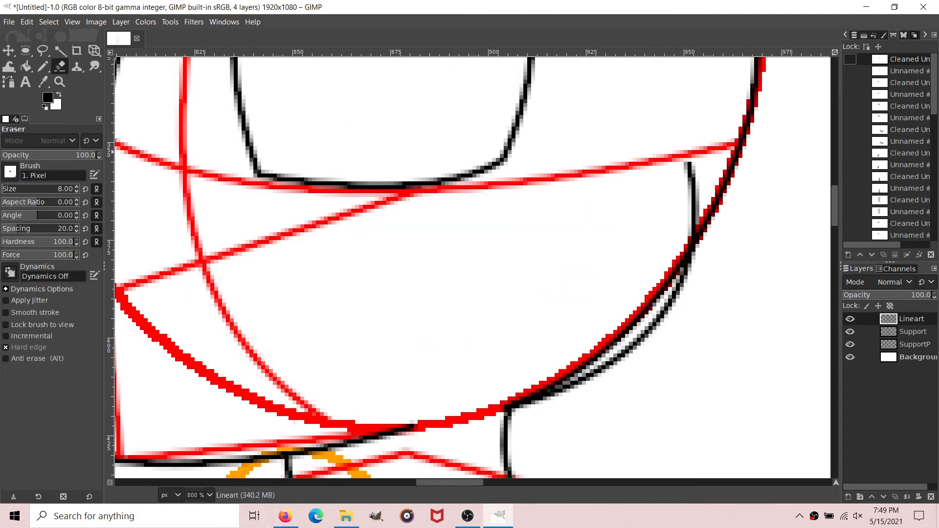
{"action": "mouse_move", "coordinate": [677, 266]}
{"action": "left_mouse_down"}
{"action": "mouse_move", "coordinate": [611, 331]}
{"action": "mouse_move", "coordinate": [560, 367]}
{"action": "left_mouse_up"}
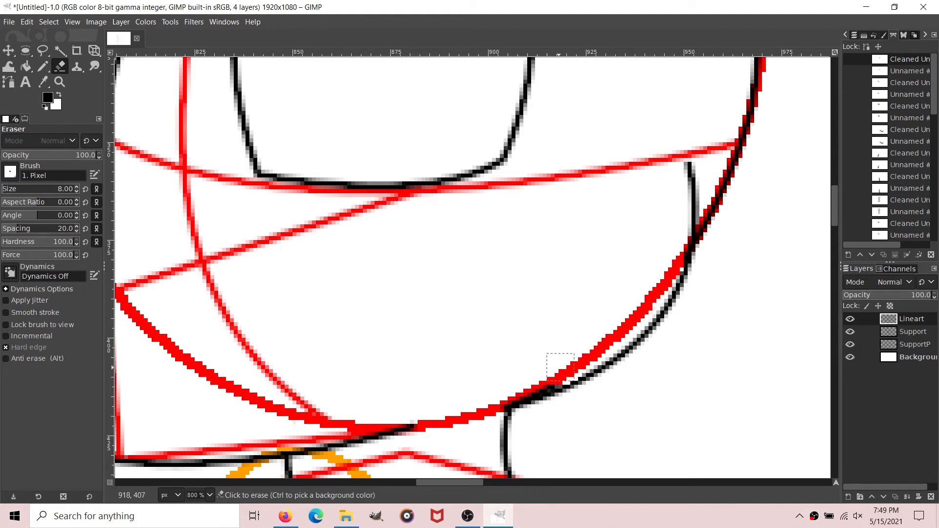
{"action": "left_click", "coordinate": [525, 383]}
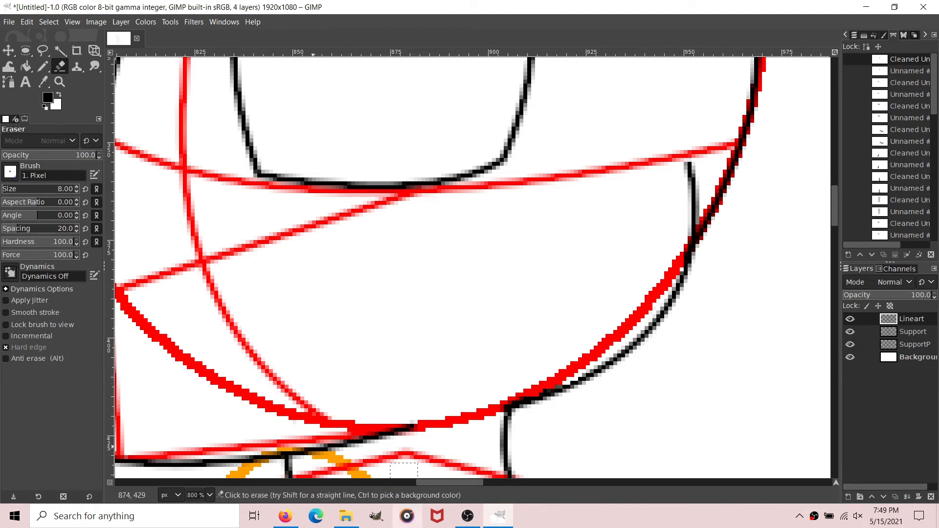
Step: Draw a far cheek path about 25 px tall from the far eye's lower outer edge, bulging outward to the muzzle's upper line
{"action": "left_click", "coordinate": [8, 81]}
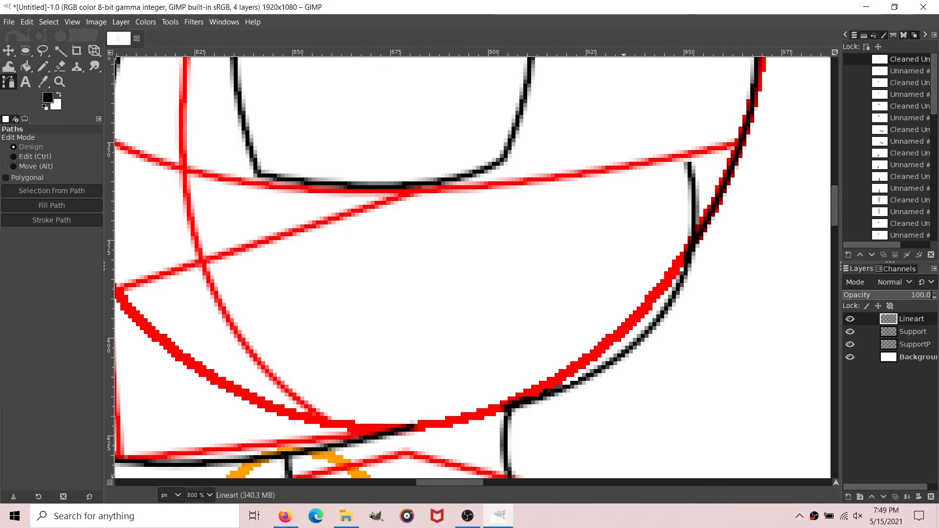
{"action": "scroll", "coordinate": [617, 482], "scroll_direction": "left", "scroll_amount": 6}
{"action": "scroll", "coordinate": [393, 269], "scroll_direction": "up", "scroll_amount": 2}
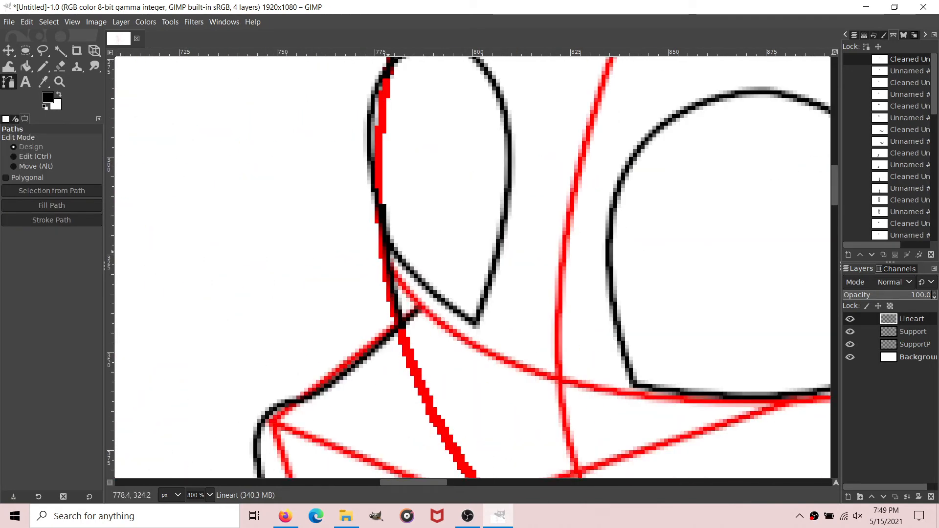
{"action": "left_click", "coordinate": [387, 251]}
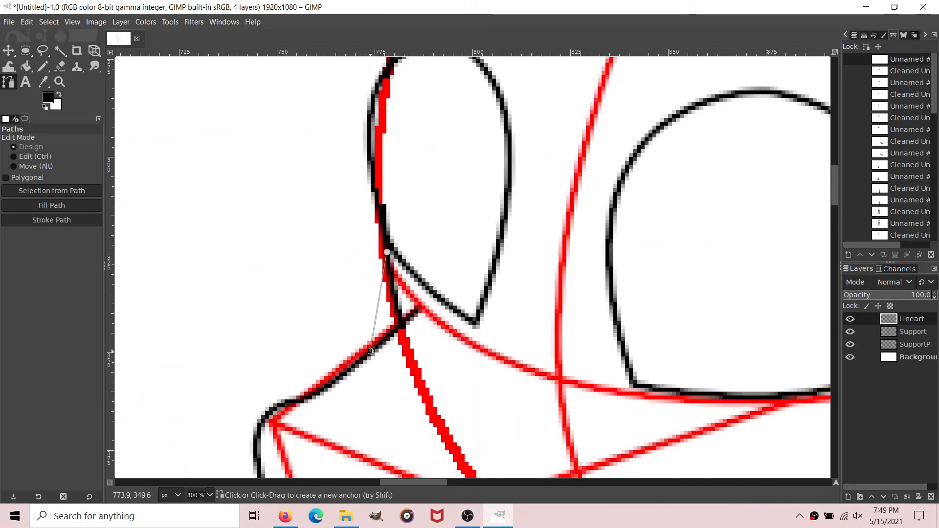
{"action": "left_click_drag", "start_coordinate": [370, 351], "coordinate": [380, 423]}
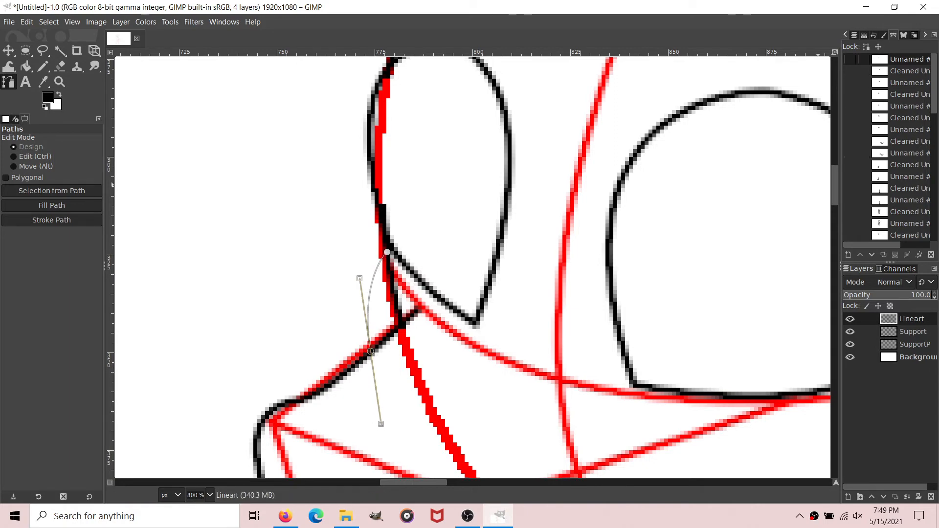
Step: Remove small tangents from the far cheek path and stroke the cleaned path in black on the Lineart layer
{"action": "right_click", "coordinate": [908, 62]}
{"action": "mouse_move", "coordinate": [818, 385]}
{"action": "left_click", "coordinate": [743, 385]}
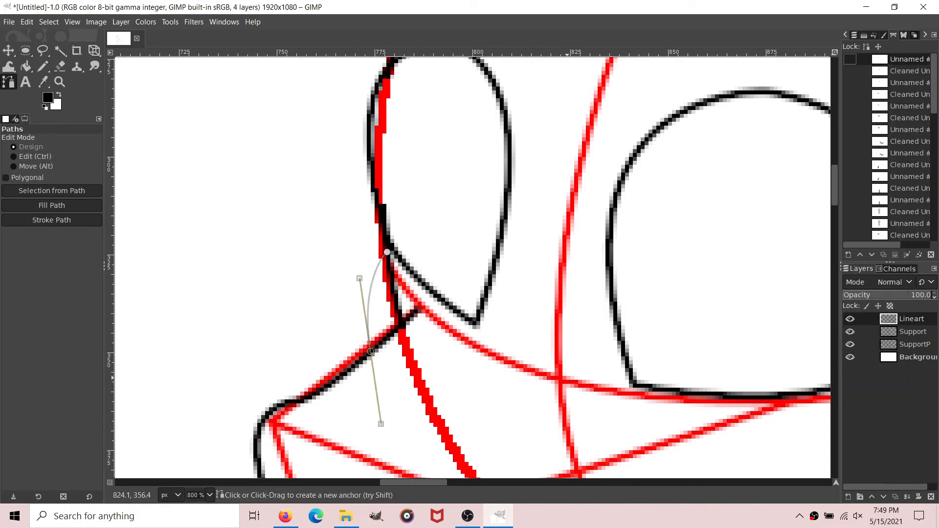
{"action": "left_click", "coordinate": [543, 323]}
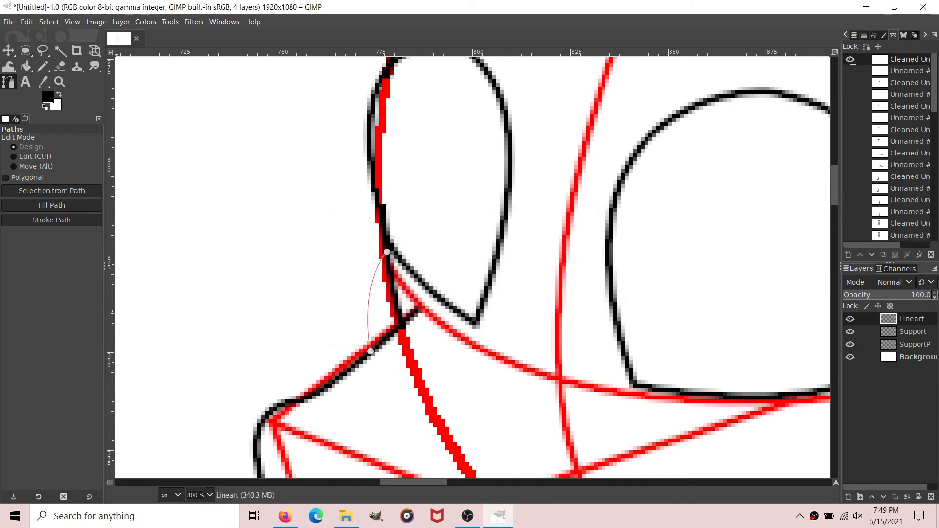
{"action": "left_click", "coordinate": [51, 220]}
{"action": "left_click", "coordinate": [117, 310]}
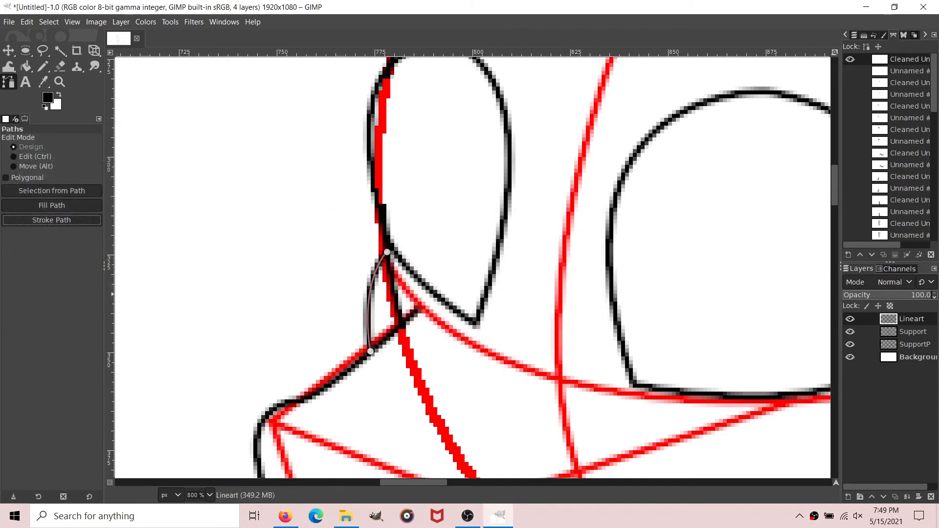
Step: Hide the far cheek path and erase the head outline between the far eye and the muzzle with a 2 px eraser
{"action": "key", "text": "shift+b"}
{"action": "key", "text": "shift+e"}
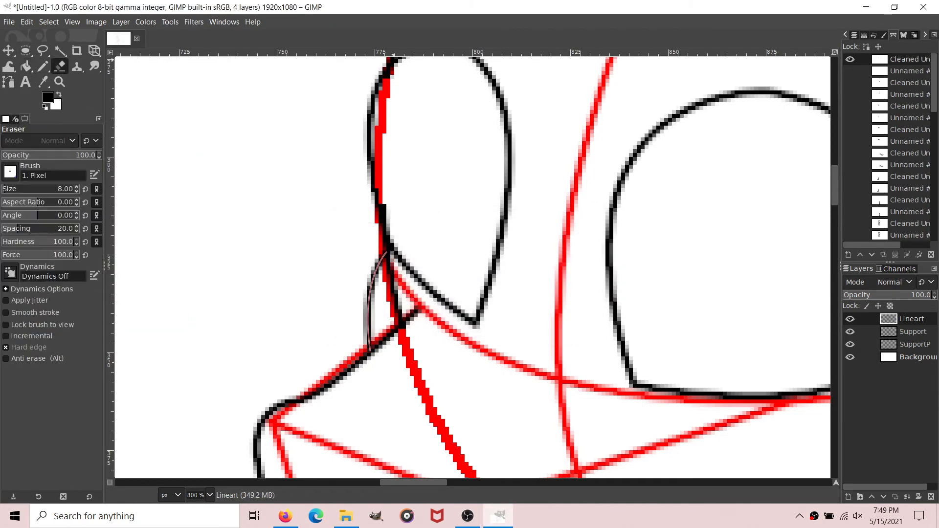
{"action": "left_click", "coordinate": [850, 59]}
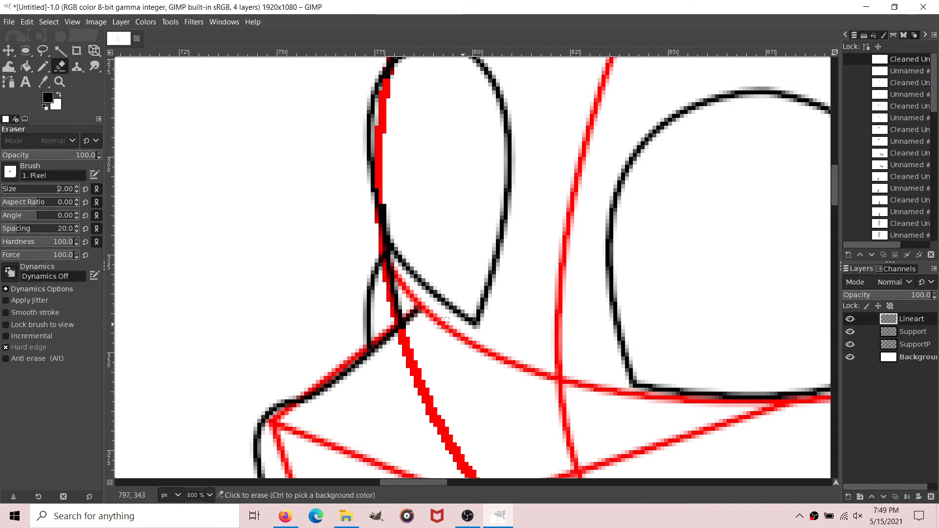
{"action": "left_click_drag", "start_coordinate": [392, 315], "coordinate": [390, 266]}
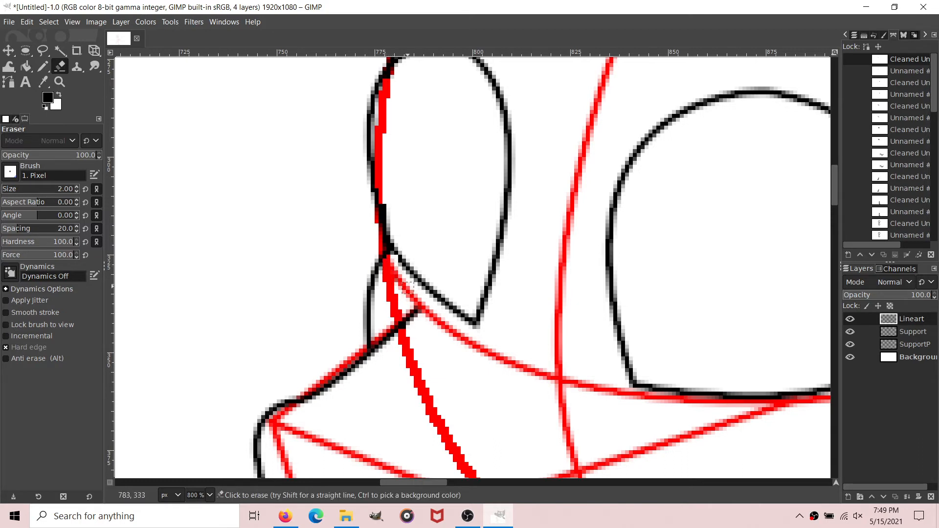
Step: Touch up the junction of the far eye outline and the cheek line with a 1 px black pencil
{"action": "left_click", "coordinate": [43, 66]}
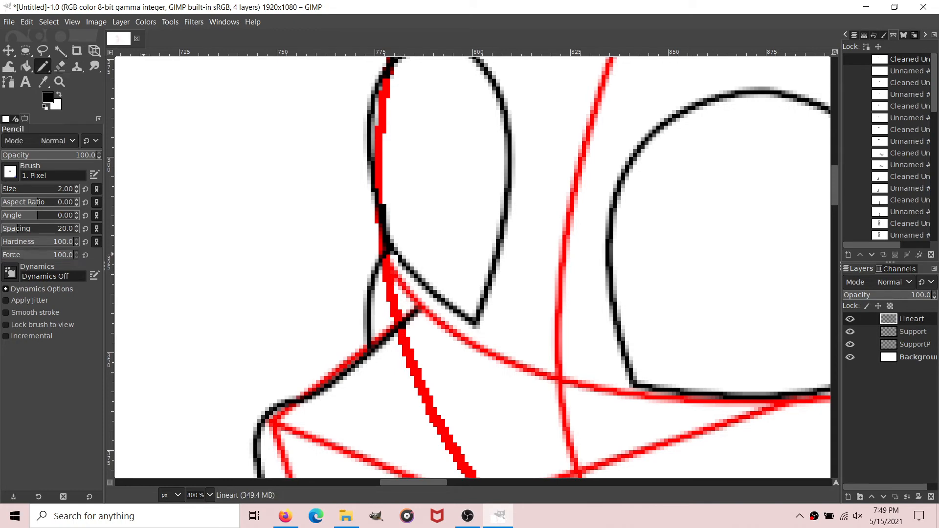
{"action": "left_click", "coordinate": [76, 192]}
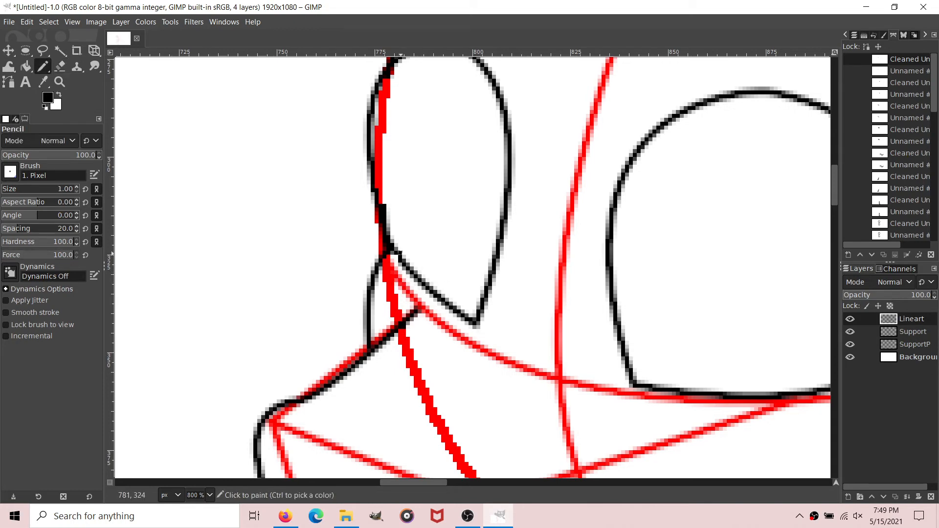
{"action": "left_click", "coordinate": [394, 253]}
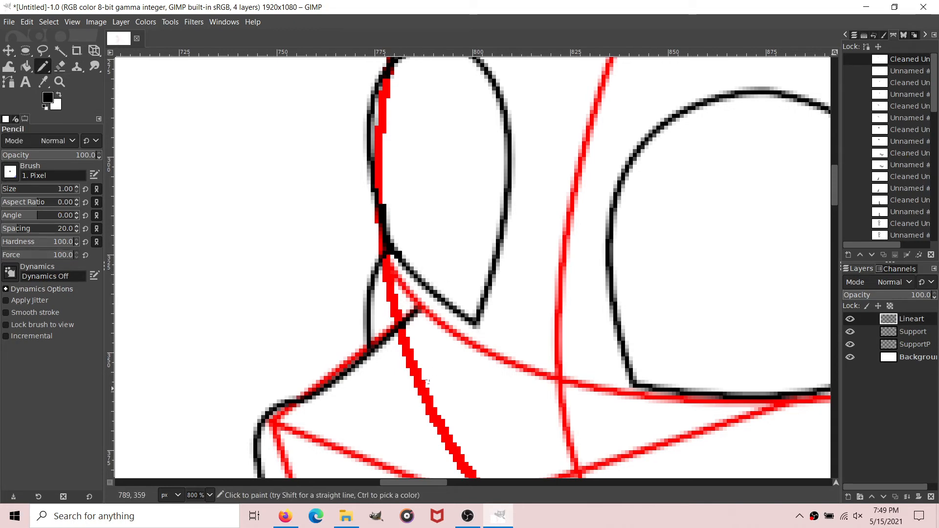
Step: Draw the near ear path's front edge, curving from inside the upper head to a pointed tip above and behind the head
{"action": "scroll", "coordinate": [421, 482], "scroll_direction": "right", "scroll_amount": 6}
{"action": "scroll", "coordinate": [209, 495], "scroll_direction": "down", "scroll_amount": 1}
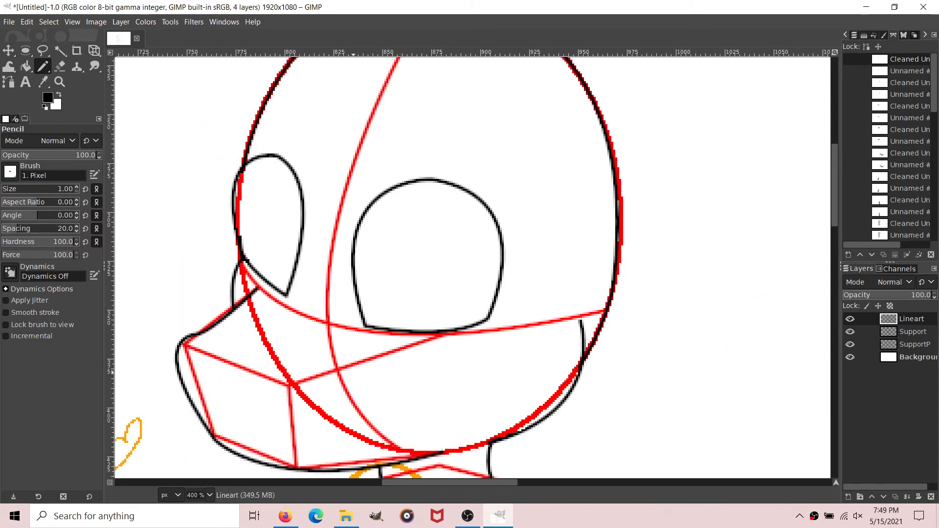
{"action": "scroll", "coordinate": [491, 255], "scroll_direction": "up", "scroll_amount": 6}
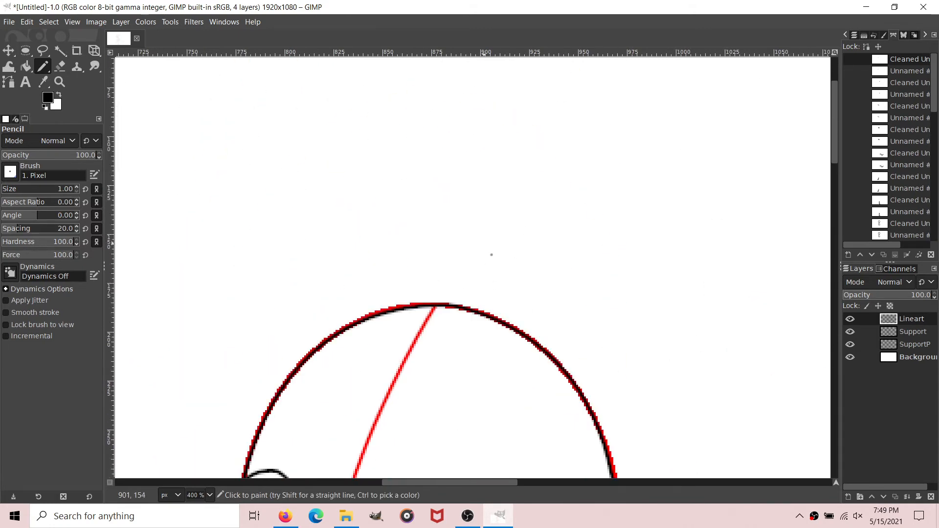
{"action": "key", "text": "b"}
{"action": "scroll", "coordinate": [454, 255], "scroll_direction": "down", "scroll_amount": 3}
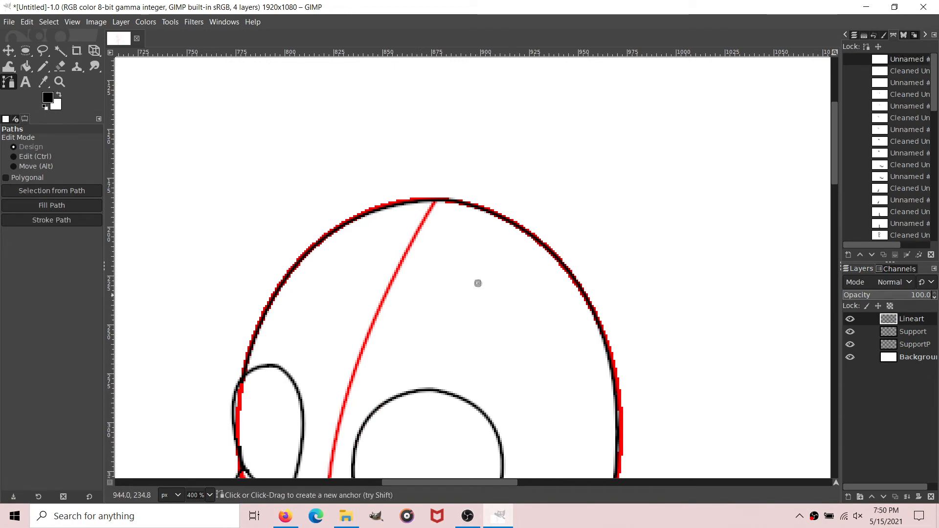
{"action": "scroll", "coordinate": [477, 389], "scroll_direction": "up", "scroll_amount": 3}
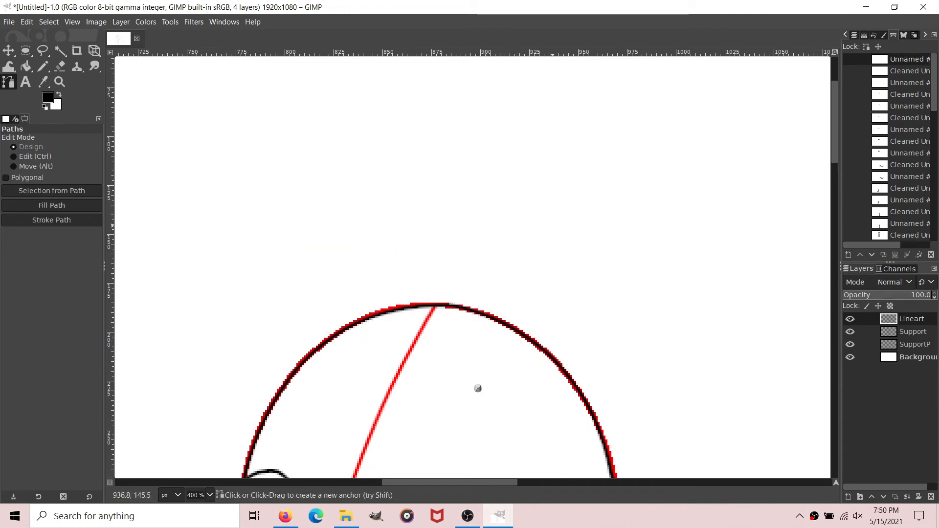
{"action": "left_click", "coordinate": [478, 388]}
{"action": "mouse_move", "coordinate": [563, 210]}
{"action": "left_mouse_down"}
{"action": "mouse_move", "coordinate": [593, 181]}
{"action": "mouse_move", "coordinate": [553, 214]}
{"action": "mouse_move", "coordinate": [564, 210]}
{"action": "left_mouse_up"}
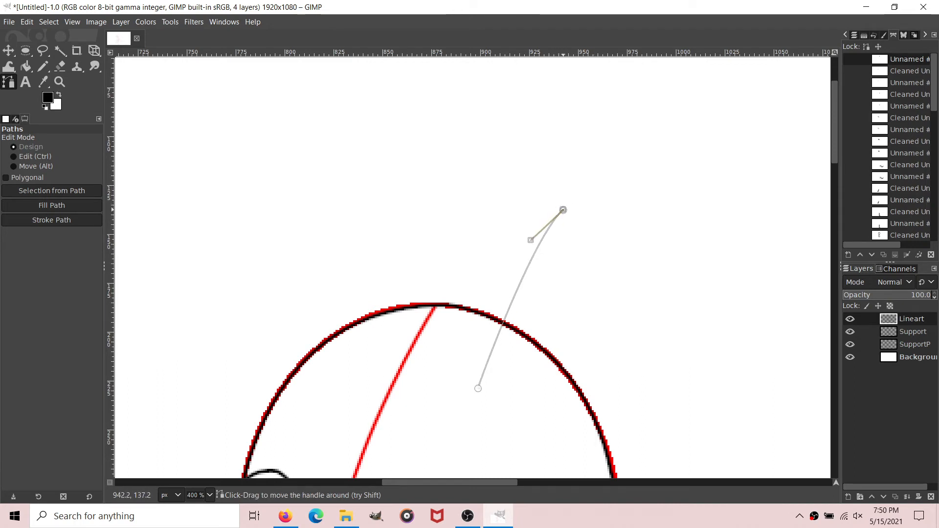
{"action": "scroll", "coordinate": [567, 210], "scroll_direction": "up", "scroll_amount": 3}
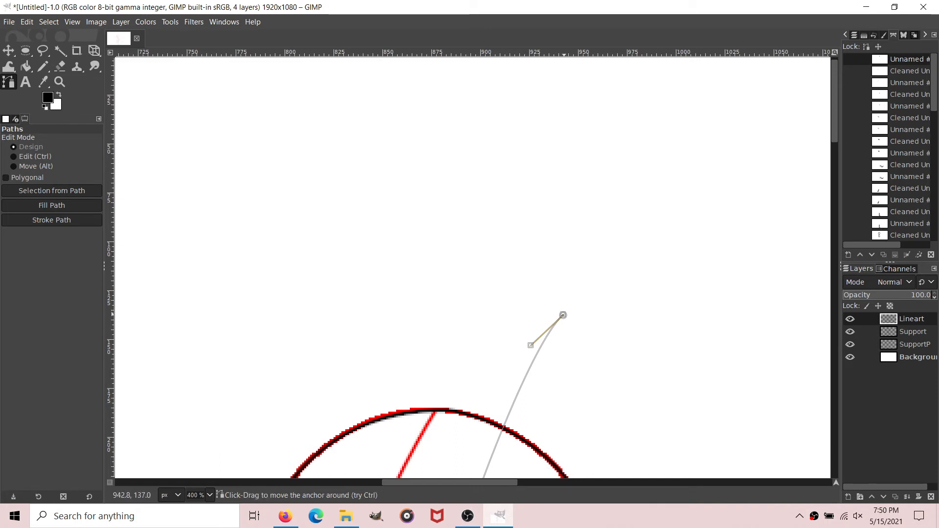
{"action": "left_click_drag", "start_coordinate": [563, 314], "coordinate": [626, 284]}
{"action": "left_click_drag", "start_coordinate": [594, 316], "coordinate": [477, 387]}
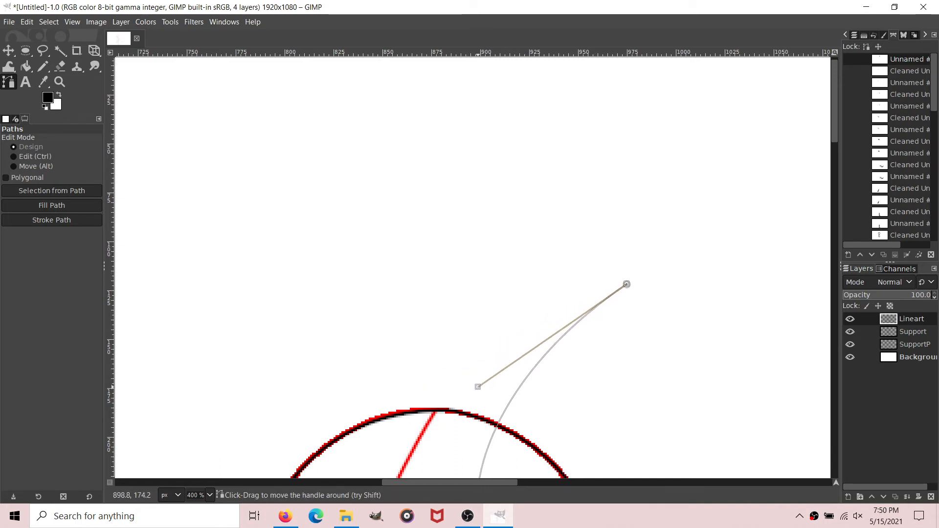
Step: Lower the near ear's front base point, add a curved base to the rear head outline, and close the roughly 130 px tall ear at its tip
{"action": "scroll", "coordinate": [645, 210], "scroll_direction": "down", "scroll_amount": 5}
{"action": "left_click_drag", "start_coordinate": [477, 283], "coordinate": [458, 306]}
{"action": "left_click_drag", "start_coordinate": [592, 329], "coordinate": [704, 294]}
{"action": "left_click_drag", "start_coordinate": [564, 336], "coordinate": [594, 330]}
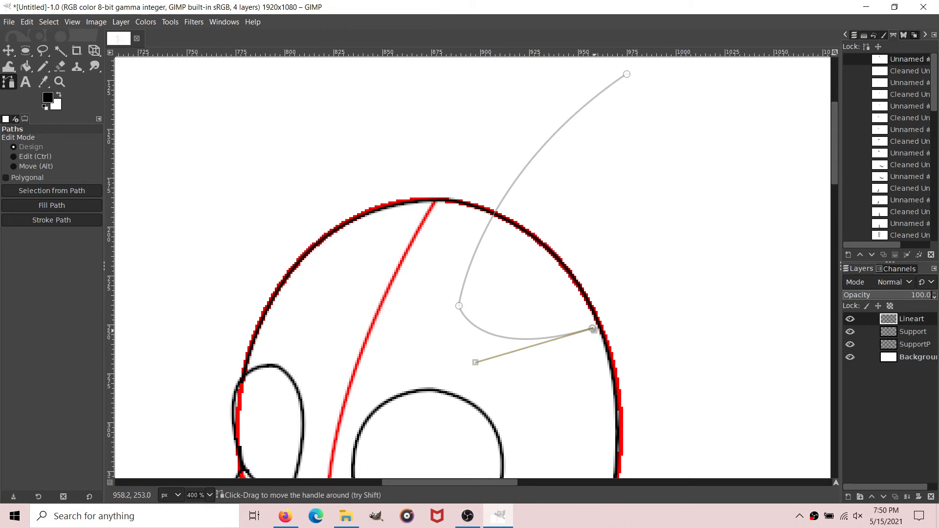
{"action": "scroll", "coordinate": [594, 328], "scroll_direction": "up", "scroll_amount": 3}
{"action": "left_click_drag", "start_coordinate": [655, 201], "coordinate": [625, 178]}
{"action": "scroll", "coordinate": [425, 213], "scroll_direction": "down", "scroll_amount": 3}
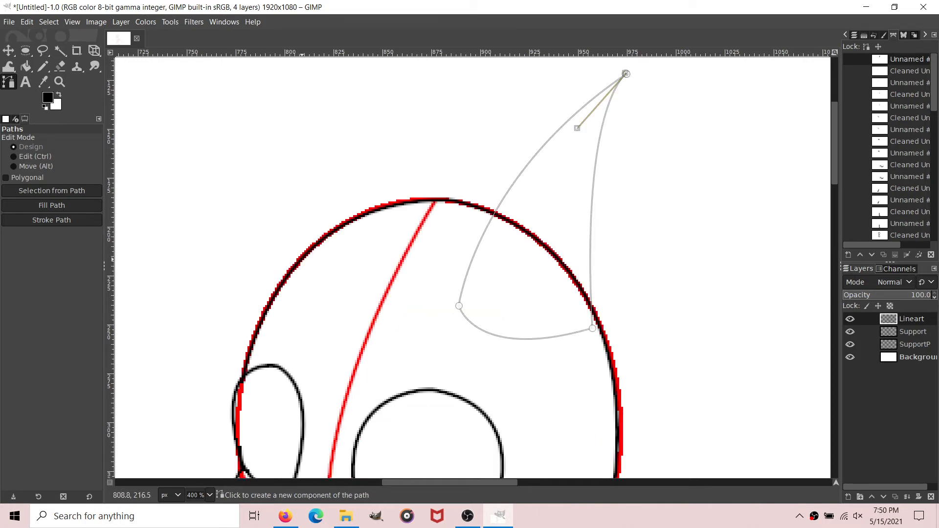
Step: Add a pointed far ear about 97 px tall to the path, with curved edges starting and ending on the head's top outline
{"action": "scroll", "coordinate": [302, 259], "scroll_direction": "up", "scroll_amount": 3}
{"action": "left_click", "coordinate": [302, 364]}
{"action": "left_click_drag", "start_coordinate": [402, 121], "coordinate": [428, 114]}
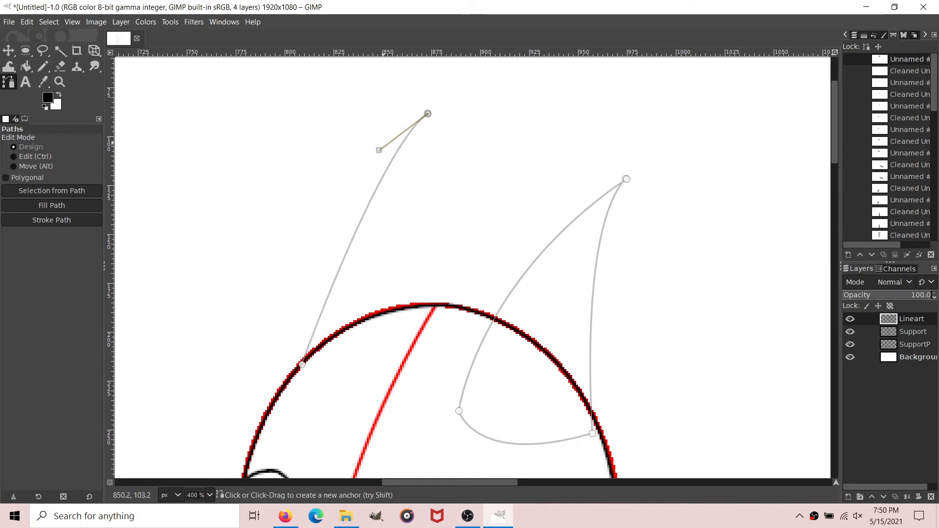
{"action": "left_click_drag", "start_coordinate": [379, 150], "coordinate": [317, 179]}
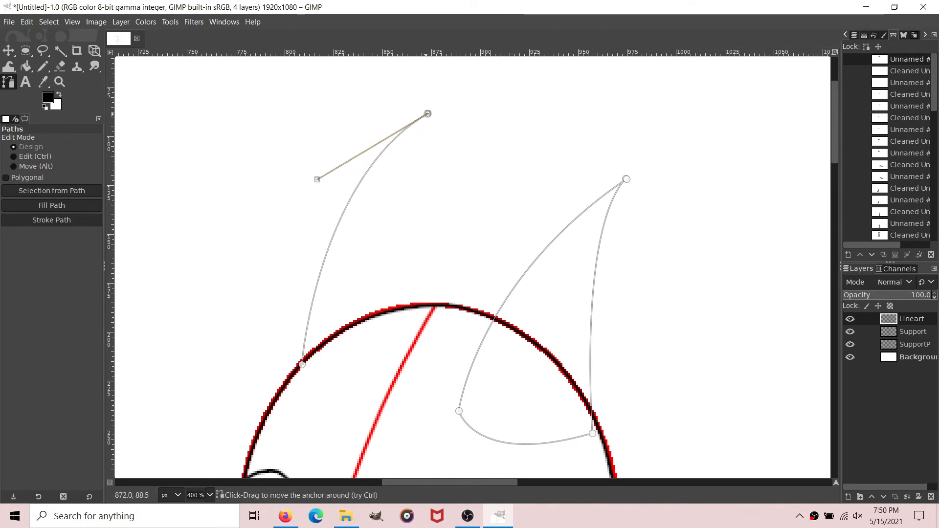
{"action": "left_click_drag", "start_coordinate": [427, 113], "coordinate": [426, 174]}
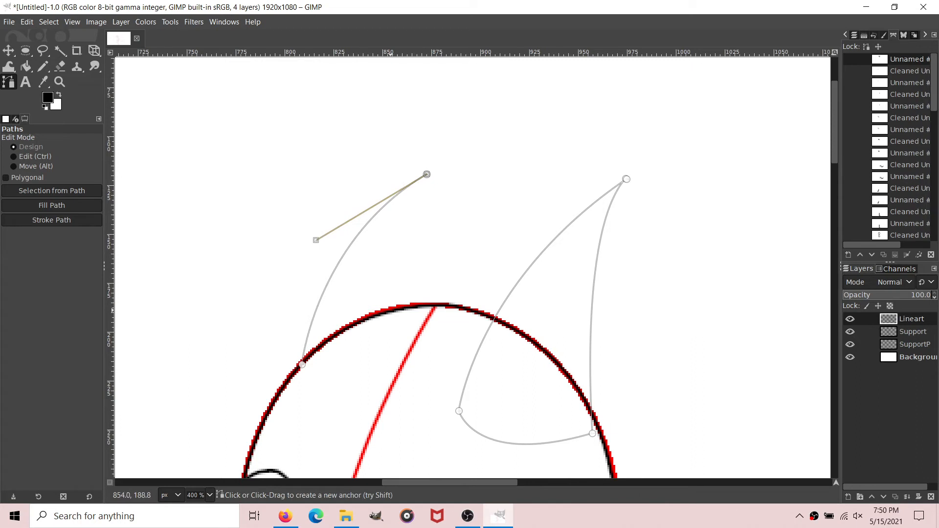
{"action": "left_click_drag", "start_coordinate": [389, 311], "coordinate": [401, 366]}
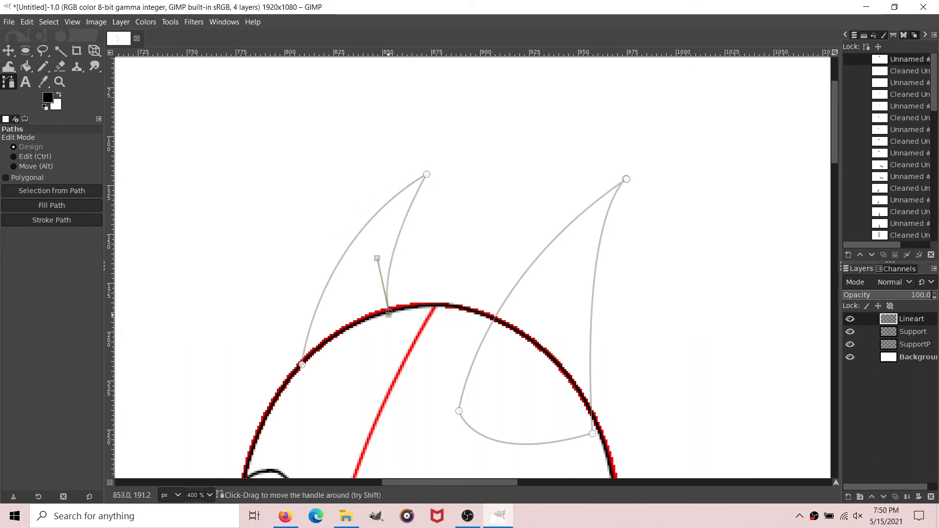
{"action": "left_click_drag", "start_coordinate": [389, 311], "coordinate": [396, 310]}
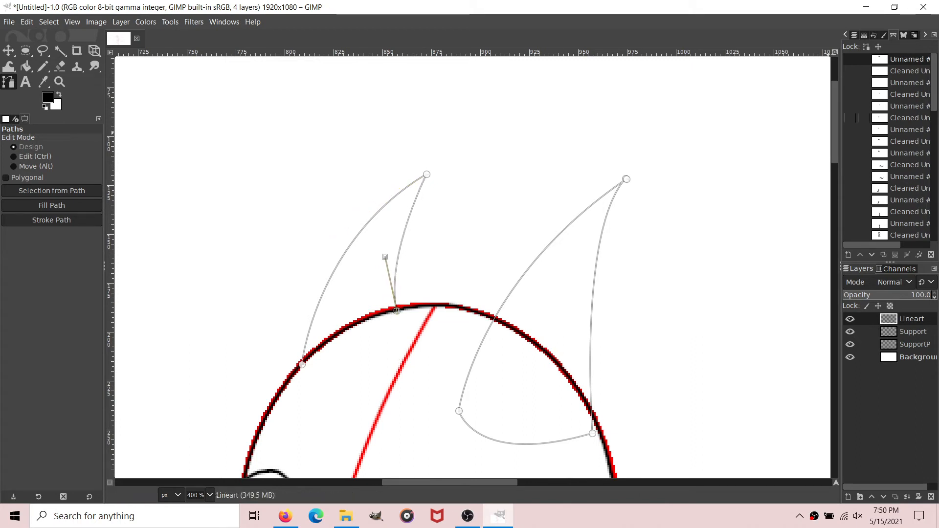
Step: Remove small tangents from the path of both ears and stroke the cleaned path in black on the Lineart layer
{"action": "right_click", "coordinate": [895, 62]}
{"action": "mouse_move", "coordinate": [826, 384]}
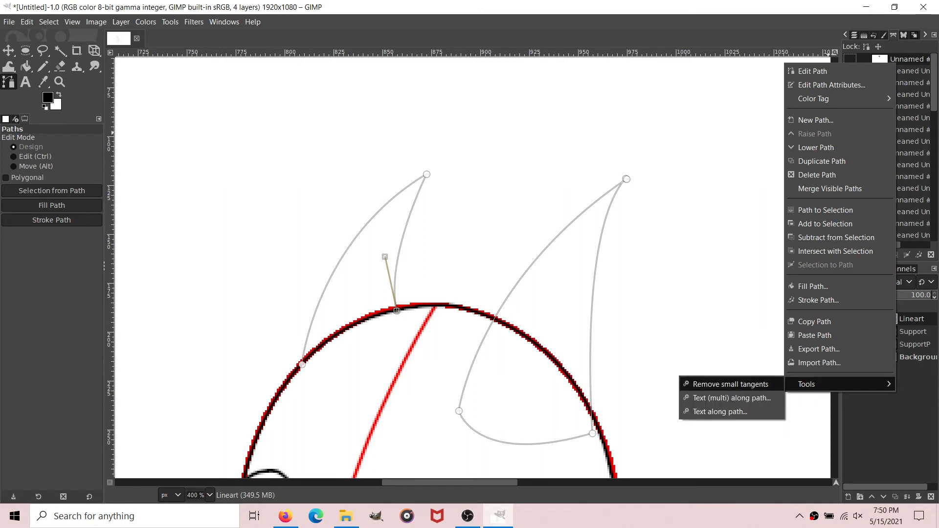
{"action": "left_click", "coordinate": [733, 384]}
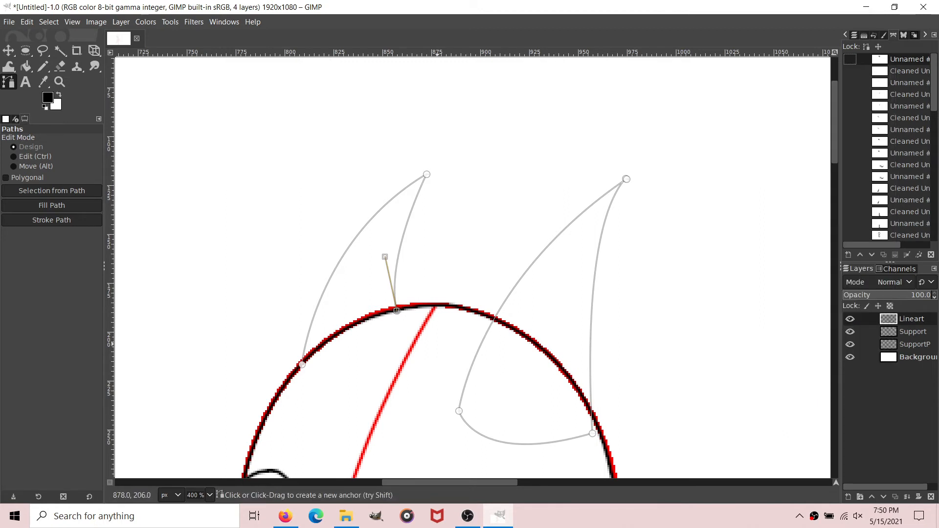
{"action": "left_click", "coordinate": [542, 321]}
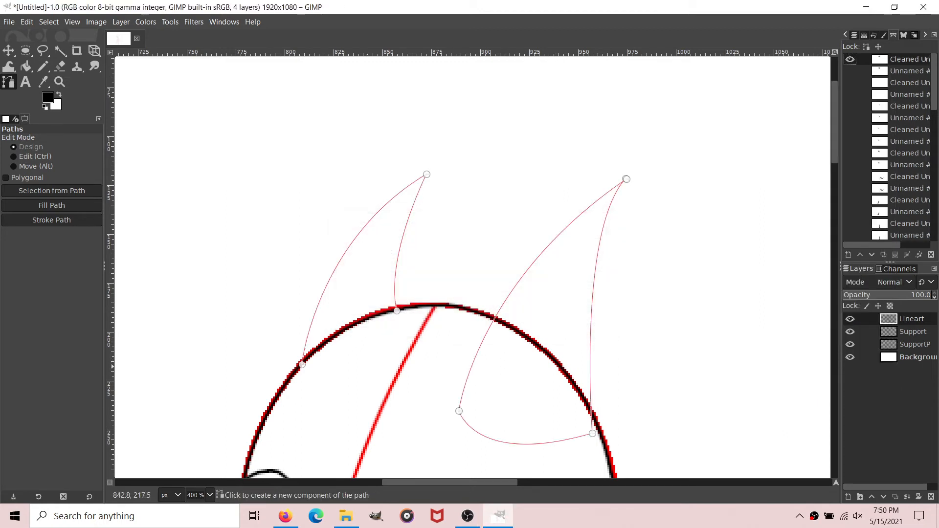
{"action": "left_click", "coordinate": [51, 220]}
{"action": "left_click", "coordinate": [118, 316]}
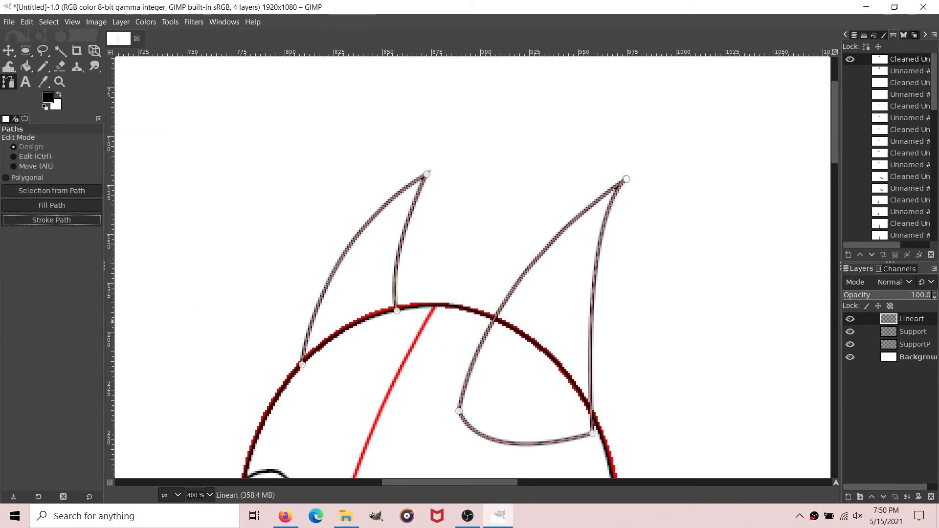
Step: Hide the ears' path and erase the black head outline where it crosses the inside of the near ear
{"action": "left_click", "coordinate": [25, 66]}
{"action": "left_click", "coordinate": [8, 82]}
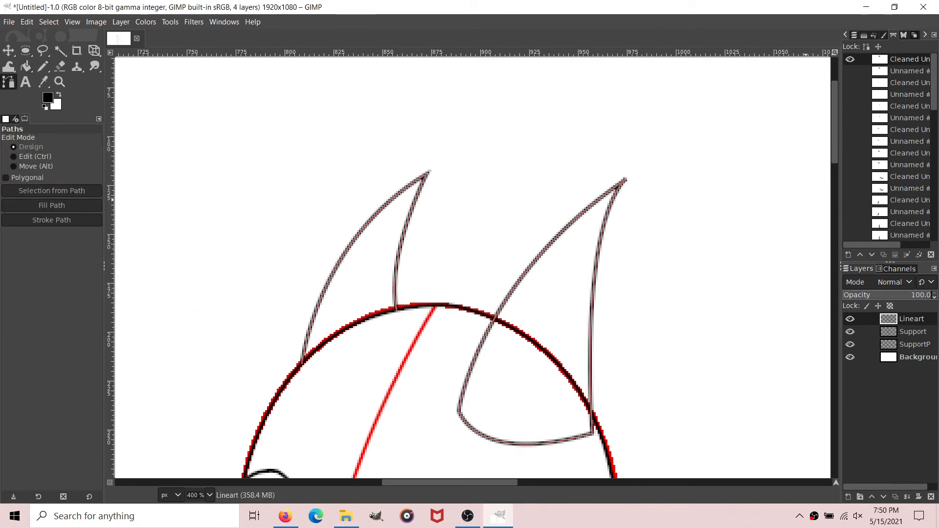
{"action": "left_click", "coordinate": [850, 59]}
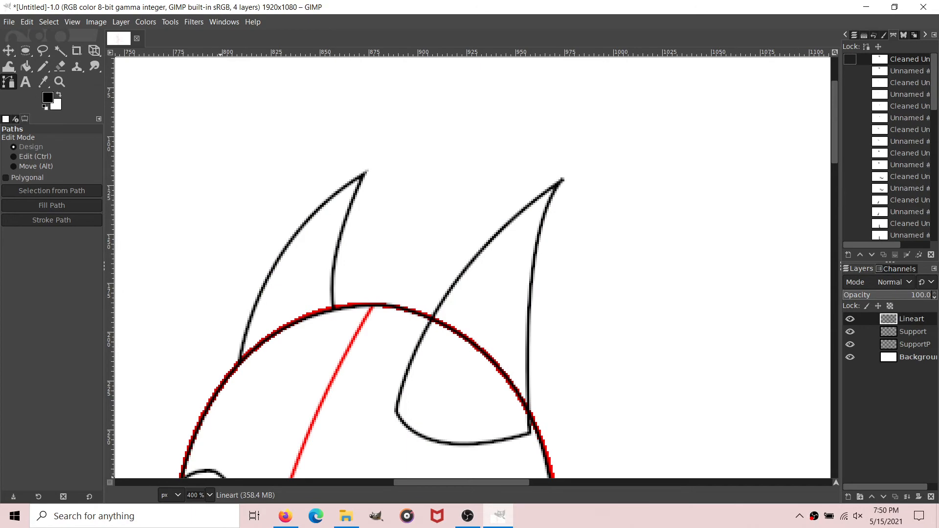
{"action": "scroll", "coordinate": [597, 374], "scroll_direction": "up", "scroll_amount": 2, "text": "ctrl"}
{"action": "scroll", "coordinate": [372, 292], "scroll_direction": "down", "scroll_amount": 3}
{"action": "scroll", "coordinate": [483, 162], "scroll_direction": "up", "scroll_amount": 2}
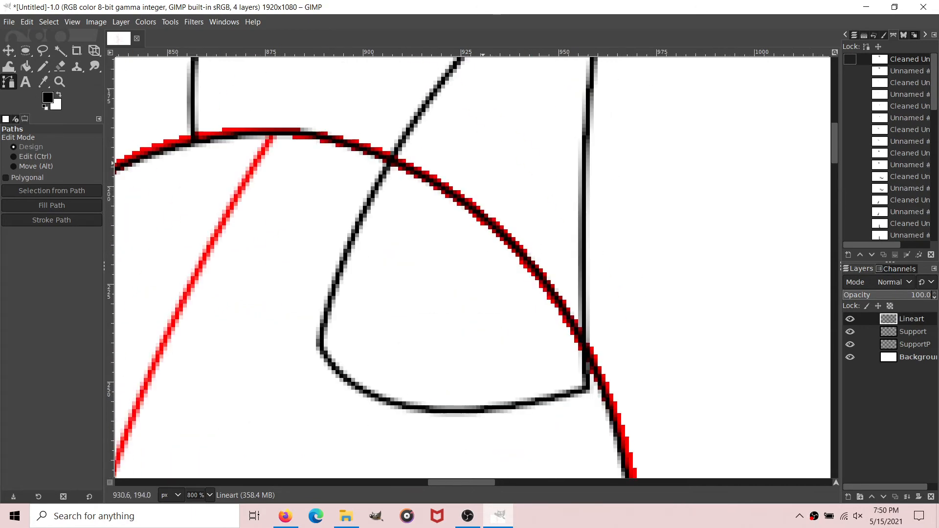
{"action": "left_click", "coordinate": [59, 66]}
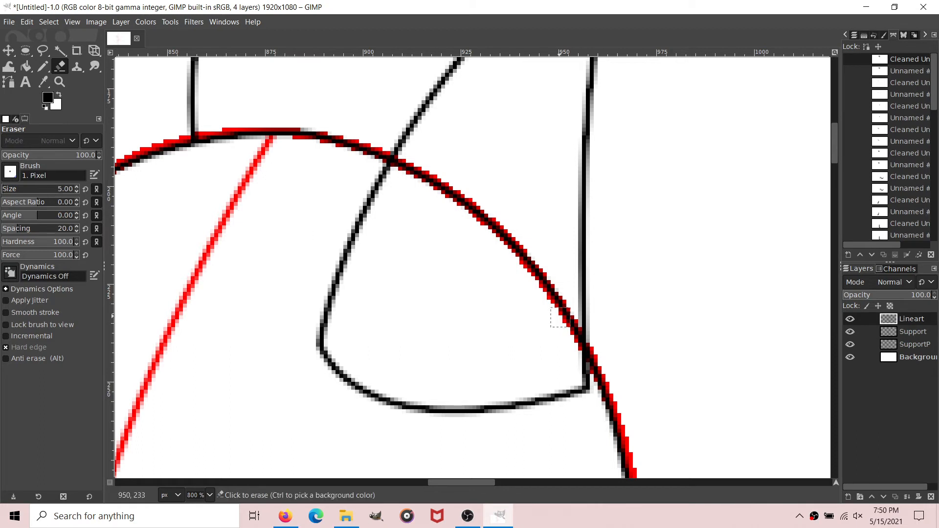
{"action": "mouse_move", "coordinate": [571, 340]}
{"action": "left_mouse_down"}
{"action": "mouse_move", "coordinate": [554, 301]}
{"action": "mouse_move", "coordinate": [485, 215]}
{"action": "mouse_move", "coordinate": [399, 164]}
{"action": "mouse_move", "coordinate": [411, 168]}
{"action": "left_mouse_up"}
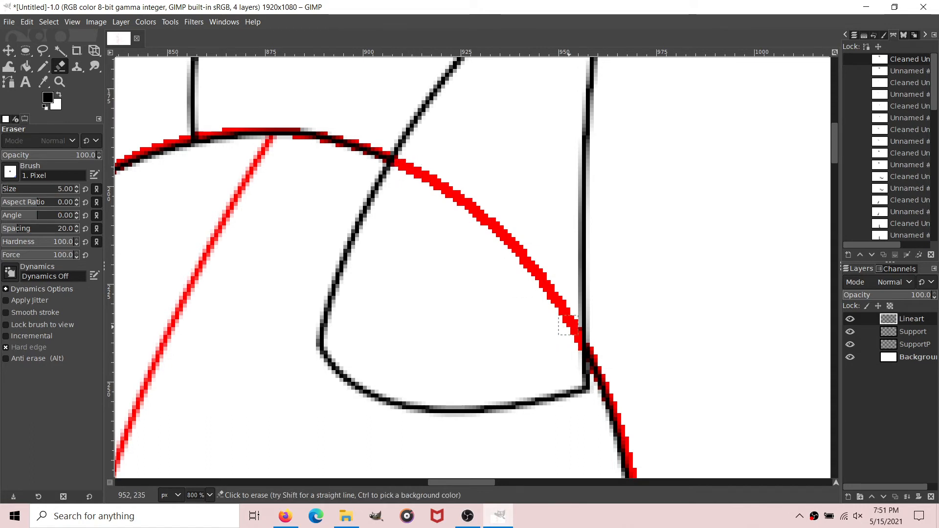
Step: Make an elliptical selection about 44 by 61 px for the near eye's iris, overlapping the eye's lower rear edge
{"action": "scroll", "coordinate": [318, 453], "scroll_direction": "left", "scroll_amount": 4}
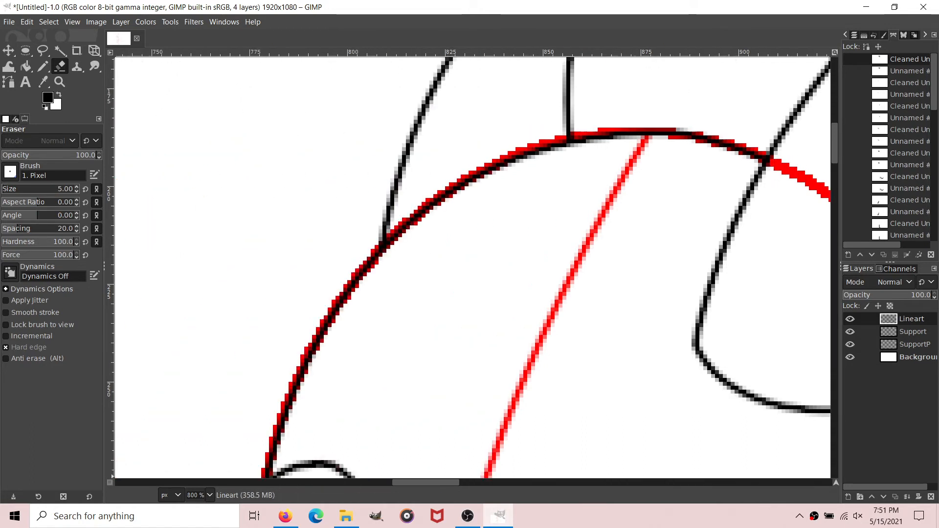
{"action": "scroll", "coordinate": [196, 495], "scroll_direction": "down", "scroll_amount": 2}
{"action": "scroll", "coordinate": [555, 284], "scroll_direction": "down", "scroll_amount": 3}
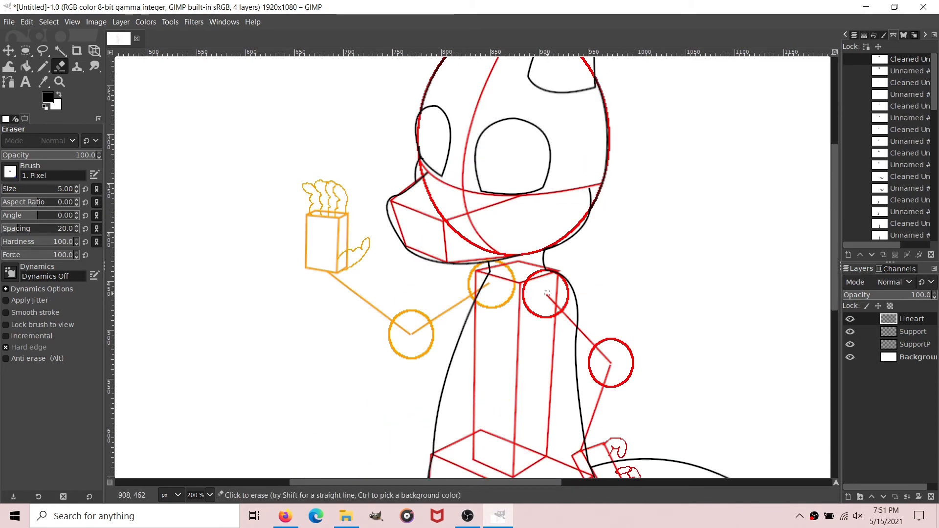
{"action": "scroll", "coordinate": [559, 292], "scroll_direction": "up", "scroll_amount": 3}
{"action": "scroll", "coordinate": [579, 391], "scroll_direction": "up", "scroll_amount": 2}
{"action": "scroll", "coordinate": [293, 482], "scroll_direction": "down", "scroll_amount": 1}
{"action": "scroll", "coordinate": [196, 495], "scroll_direction": "up", "scroll_amount": 1}
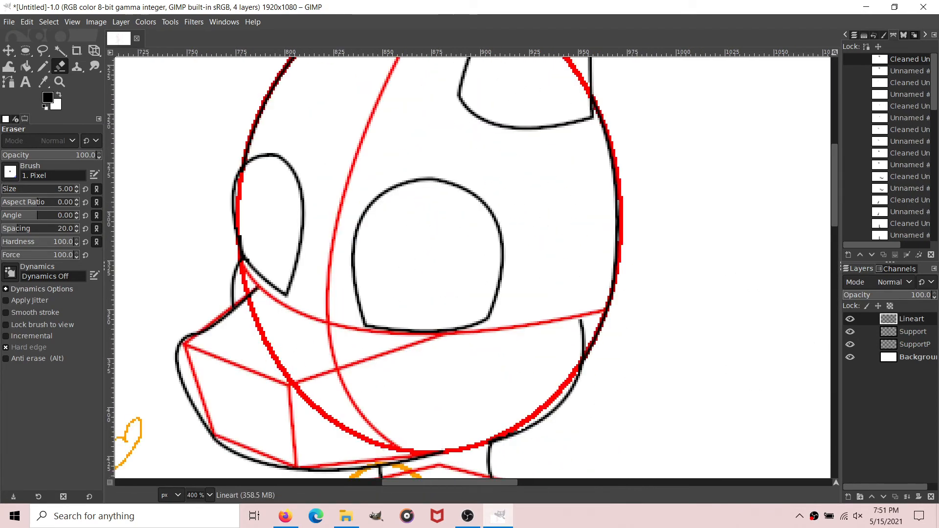
{"action": "left_click", "coordinate": [25, 50]}
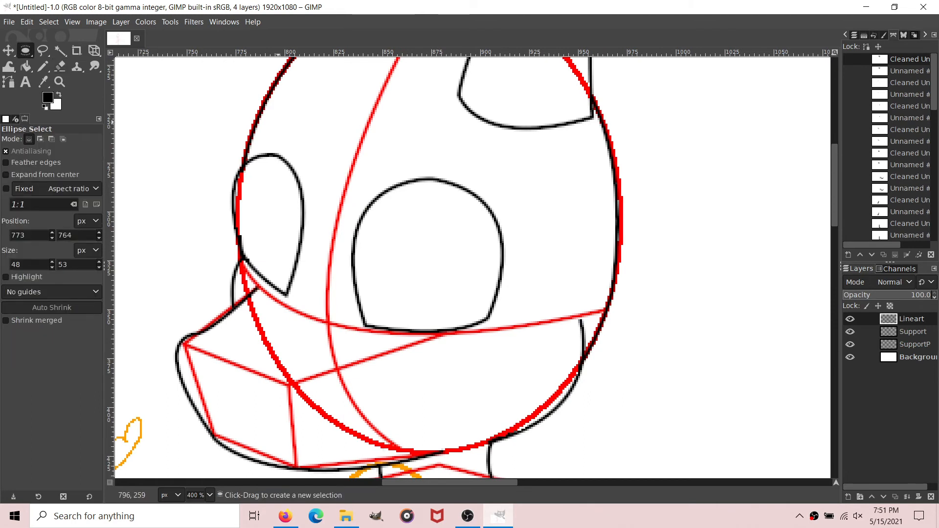
{"action": "left_click_drag", "start_coordinate": [403, 213], "coordinate": [490, 333]}
{"action": "left_click_drag", "start_coordinate": [450, 274], "coordinate": [463, 289]}
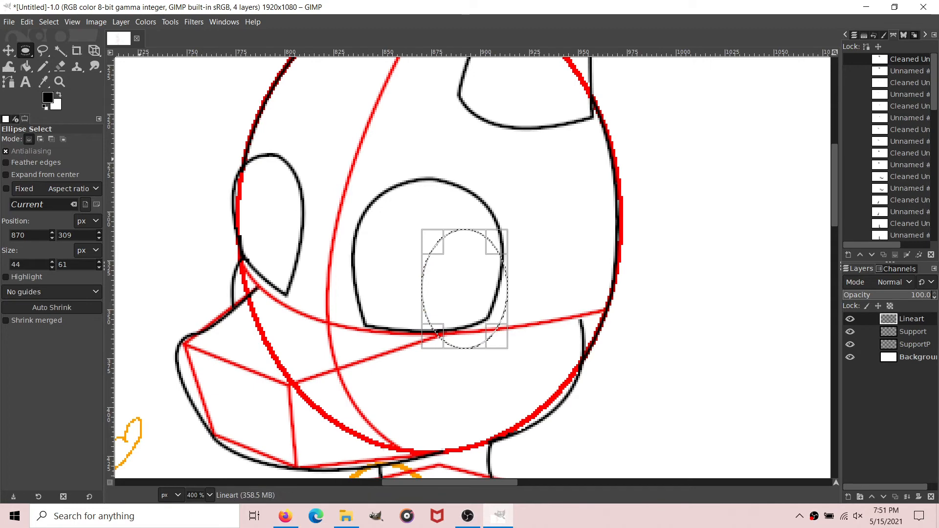
Step: Stroke the near iris selection with a solid black line on the Lineart layer and clear the selection
{"action": "left_click", "coordinate": [26, 22]}
{"action": "left_click", "coordinate": [60, 299]}
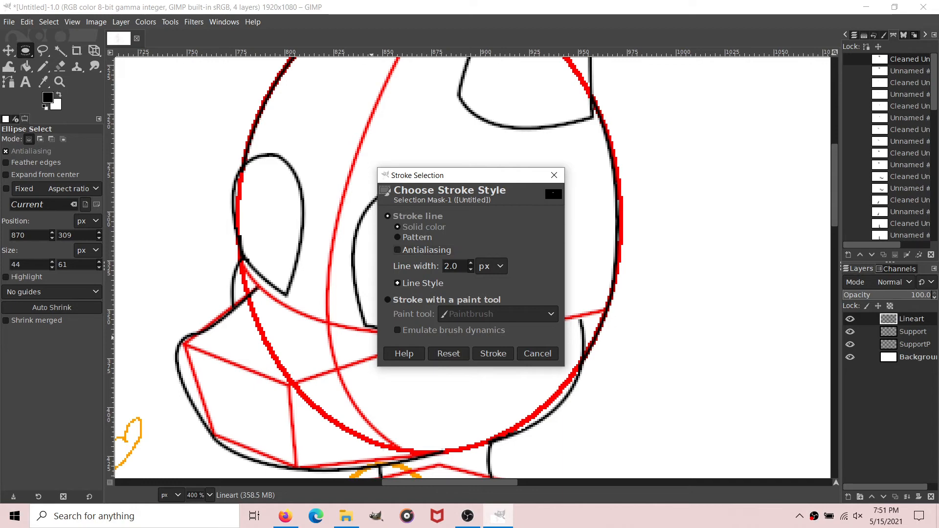
{"action": "left_click", "coordinate": [493, 354]}
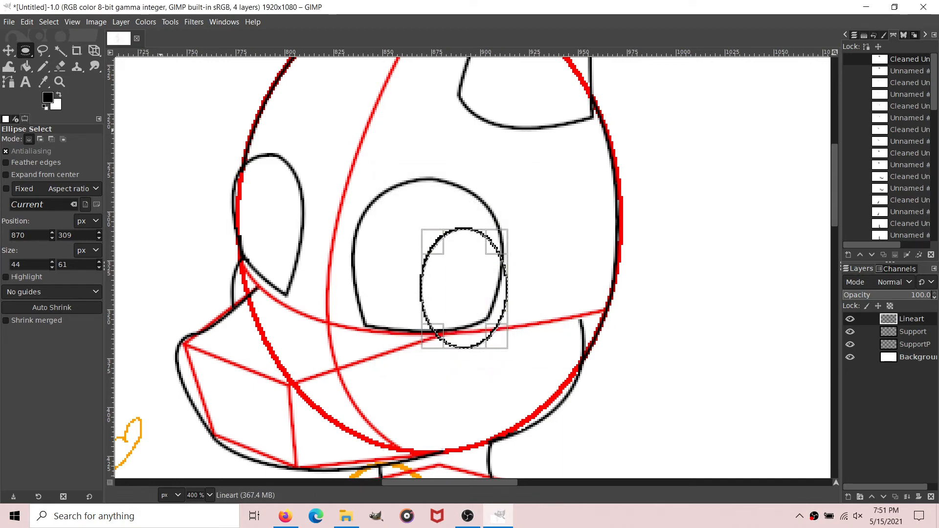
{"action": "left_click", "coordinate": [49, 21]}
{"action": "left_click", "coordinate": [59, 50]}
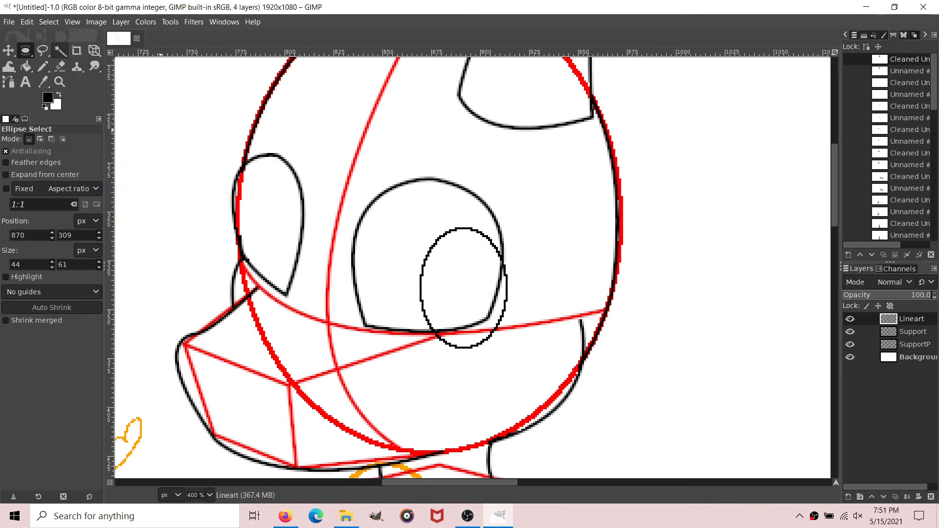
Step: Erase the parts of the iris ellipse that extend beyond the near eye's lower and rear outline
{"action": "key", "text": "plus"}
{"action": "scroll", "coordinate": [473, 268], "scroll_direction": "down", "scroll_amount": 3}
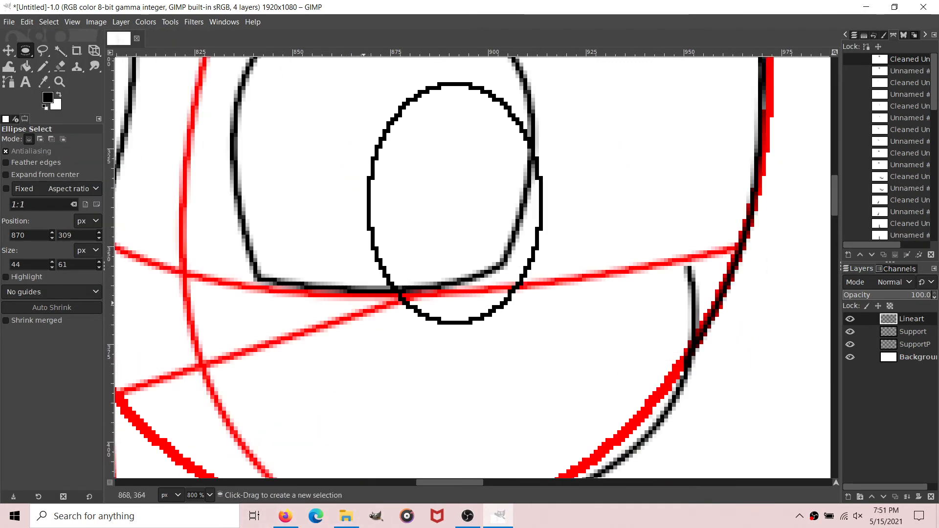
{"action": "left_click", "coordinate": [60, 66]}
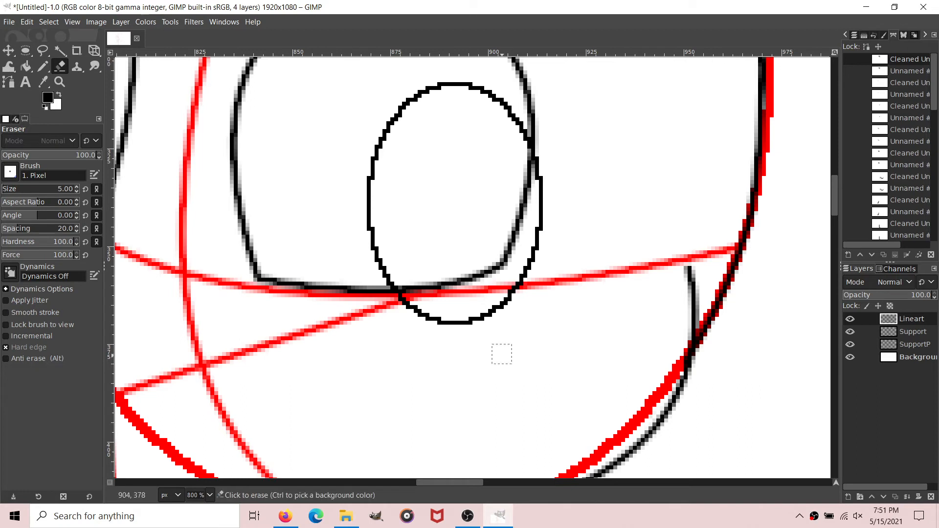
{"action": "mouse_move", "coordinate": [400, 308]}
{"action": "left_mouse_down"}
{"action": "mouse_move", "coordinate": [440, 320]}
{"action": "mouse_move", "coordinate": [495, 308]}
{"action": "mouse_move", "coordinate": [536, 259]}
{"action": "mouse_move", "coordinate": [549, 213]}
{"action": "mouse_move", "coordinate": [542, 162]}
{"action": "left_mouse_up"}
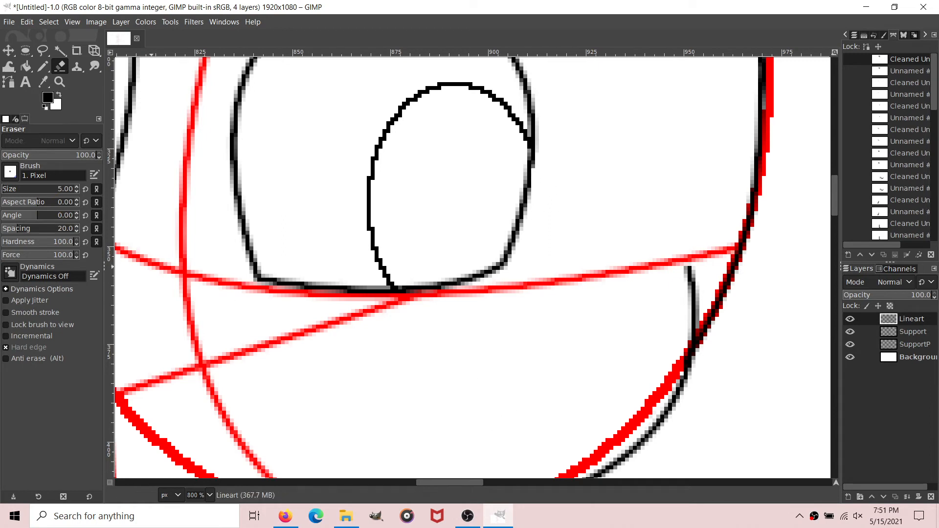
Step: Select a smaller ellipse about 32 by 47 px inside the near iris, stroke it with a 1 px black line, and deselect
{"action": "left_click", "coordinate": [25, 50]}
{"action": "left_click_drag", "start_coordinate": [402, 117], "coordinate": [527, 301]}
{"action": "mouse_move", "coordinate": [452, 214]}
{"action": "left_mouse_down"}
{"action": "mouse_move", "coordinate": [460, 222]}
{"action": "mouse_move", "coordinate": [468, 209]}
{"action": "left_mouse_up"}
{"action": "left_click", "coordinate": [27, 22]}
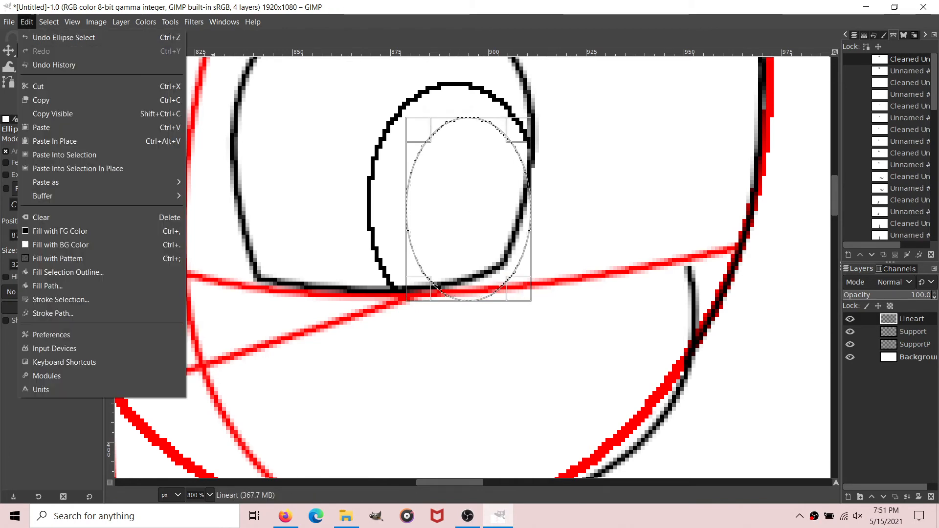
{"action": "left_click", "coordinate": [61, 300]}
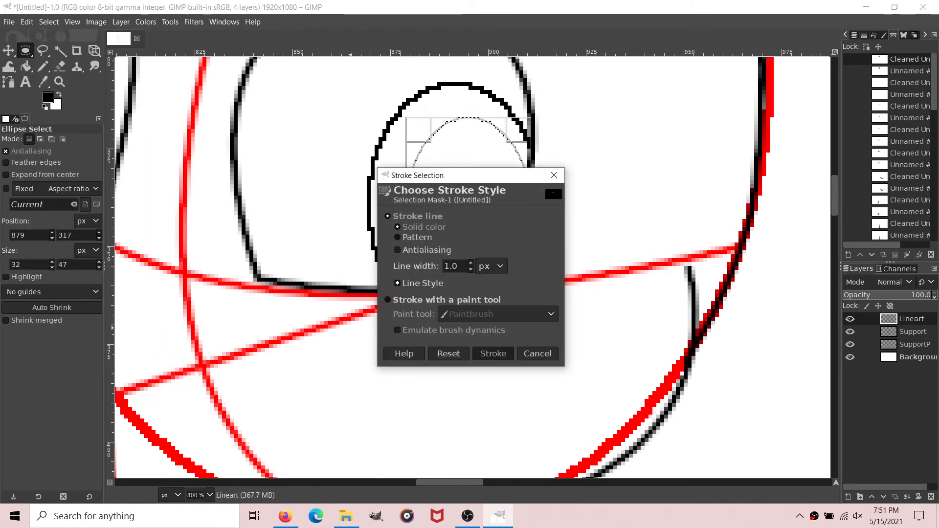
{"action": "left_click", "coordinate": [491, 353]}
{"action": "left_click", "coordinate": [49, 22]}
{"action": "left_click", "coordinate": [59, 51]}
Step: Erase the parts of the inner pupil ellipse that extend beyond the near eye's bottom and rear outline
{"action": "key", "text": "shift+e"}
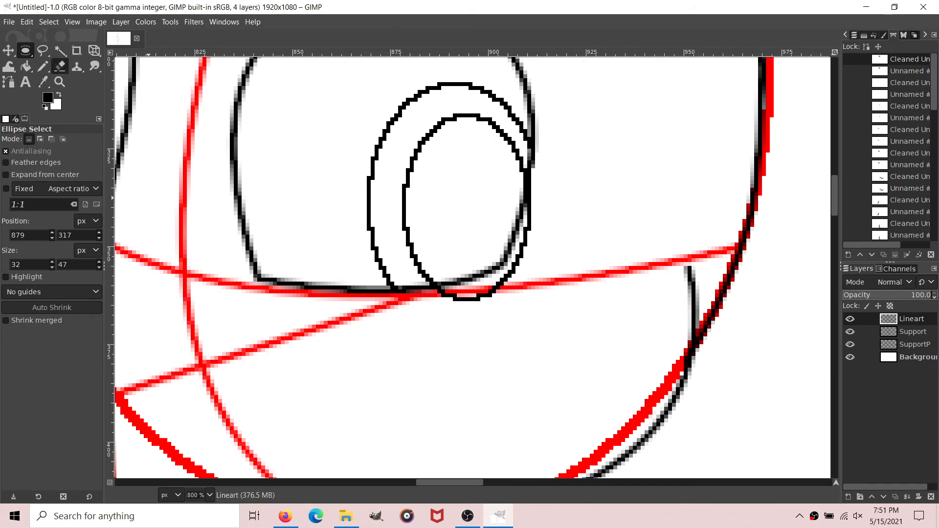
{"action": "left_click_drag", "start_coordinate": [442, 304], "coordinate": [489, 297]}
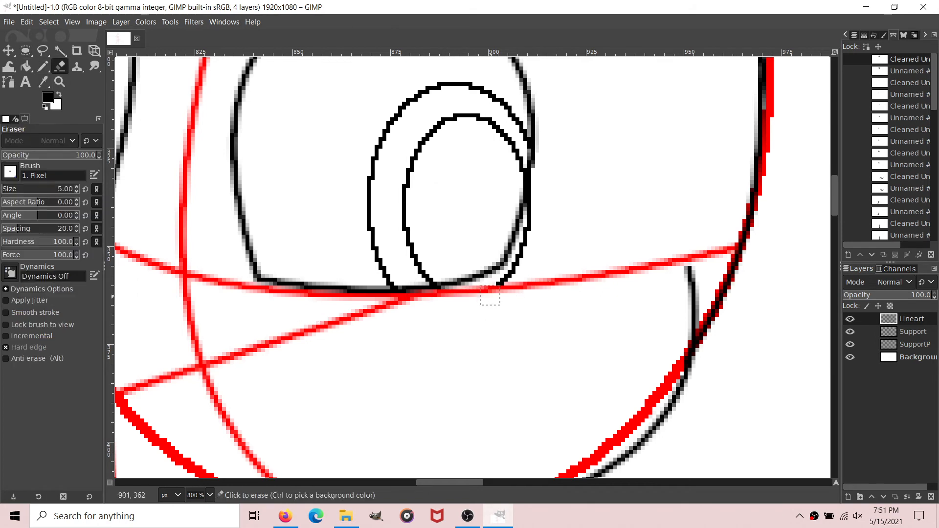
{"action": "left_click_drag", "start_coordinate": [537, 229], "coordinate": [537, 210]}
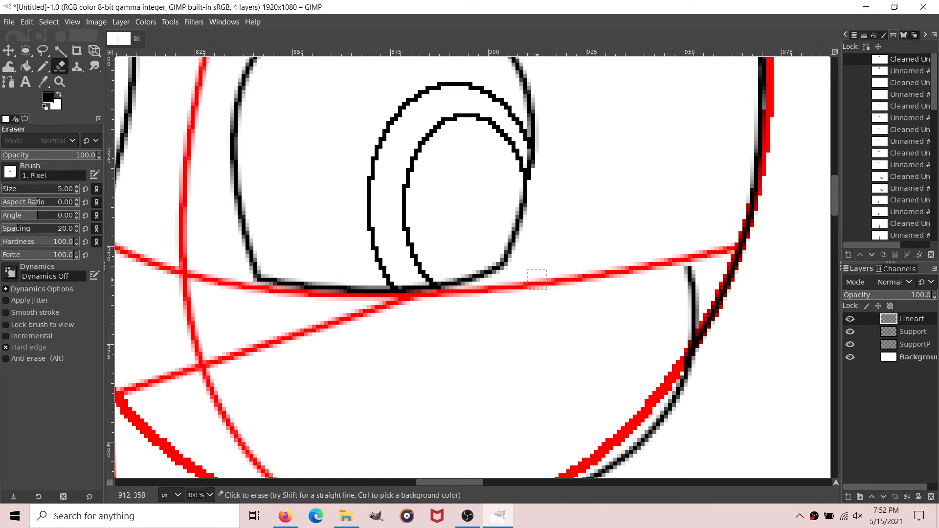
Step: Make a narrow elliptical selection about 21 by 44 px inside the far eye for its iris
{"action": "scroll", "coordinate": [537, 279], "scroll_direction": "up", "scroll_amount": 2}
{"action": "scroll", "coordinate": [290, 483], "scroll_direction": "down", "scroll_amount": 1}
{"action": "scroll", "coordinate": [289, 482], "scroll_direction": "up", "scroll_amount": 5}
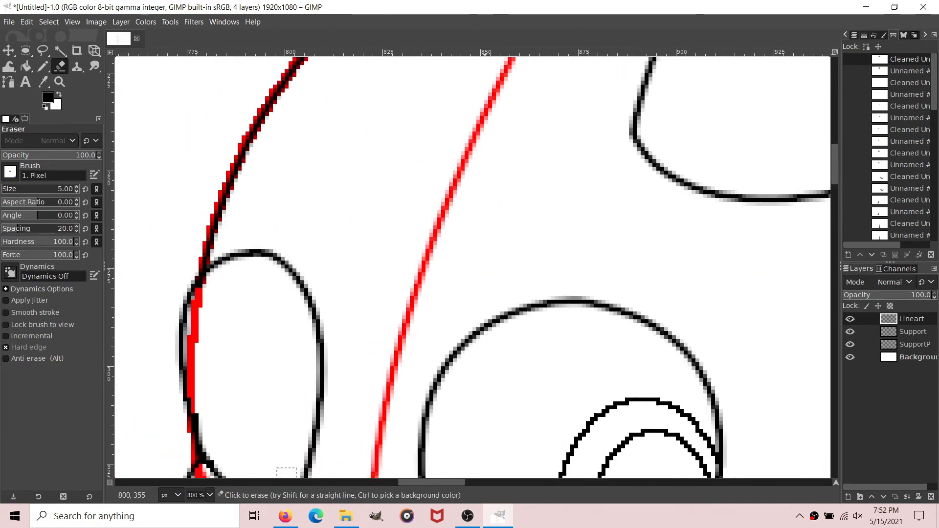
{"action": "scroll", "coordinate": [287, 472], "scroll_direction": "down", "scroll_amount": 3}
{"action": "key", "text": "e"}
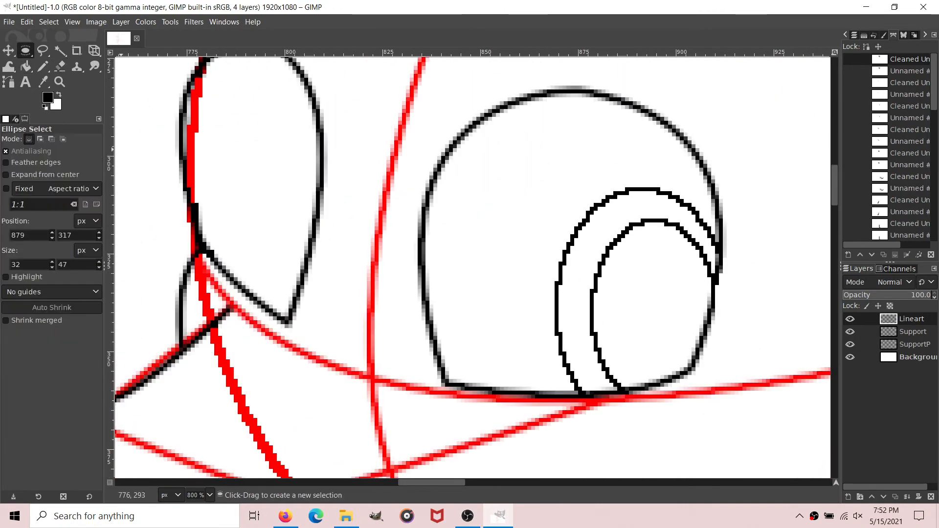
{"action": "left_click_drag", "start_coordinate": [222, 102], "coordinate": [289, 261]}
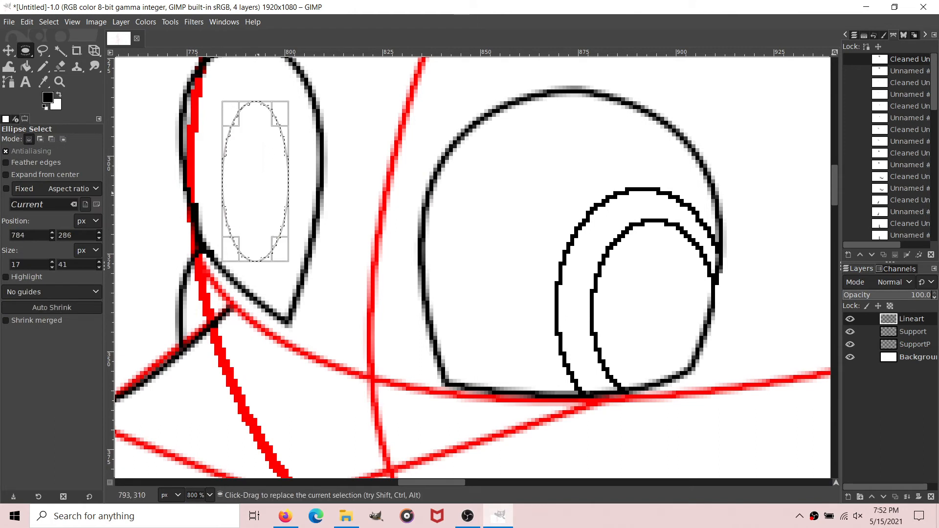
{"action": "mouse_move", "coordinate": [257, 182]}
{"action": "left_mouse_down"}
{"action": "mouse_move", "coordinate": [289, 244]}
{"action": "mouse_move", "coordinate": [257, 193]}
{"action": "left_mouse_up"}
{"action": "left_click_drag", "start_coordinate": [286, 263], "coordinate": [302, 274]}
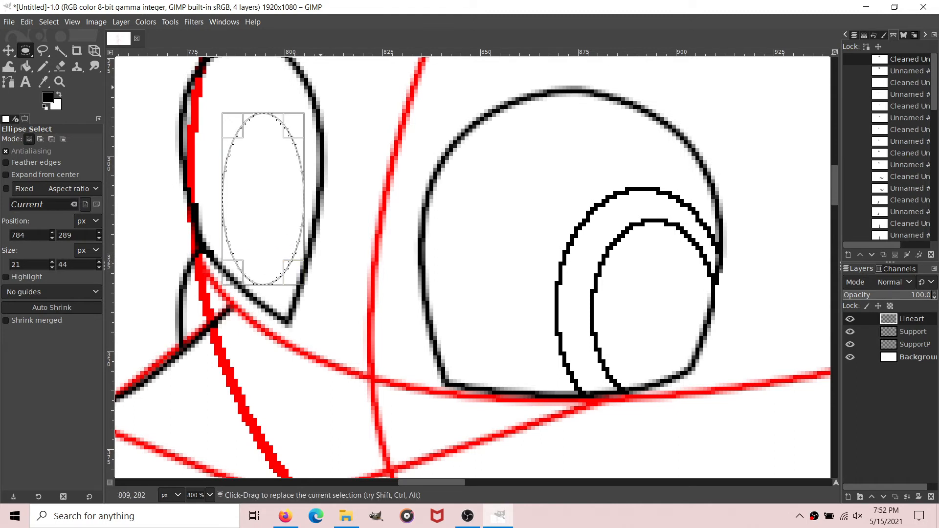
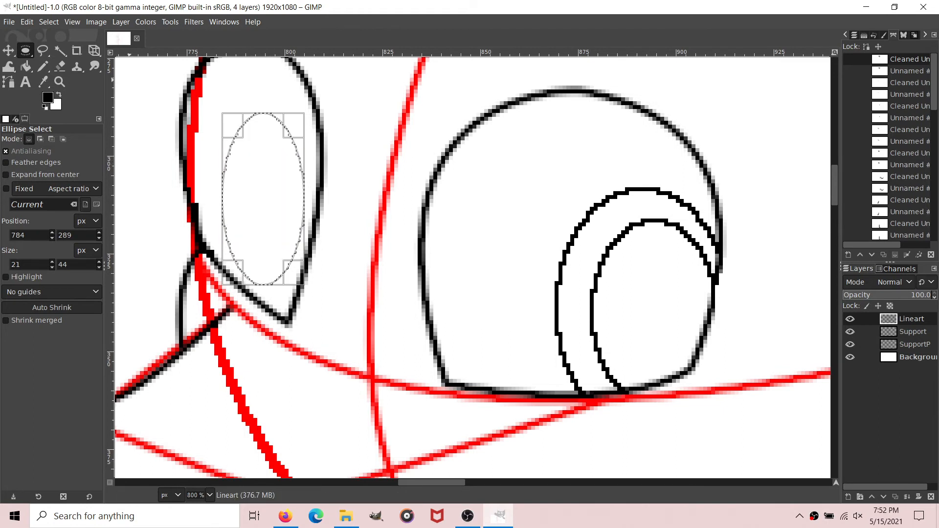
{"action": "left_click_drag", "start_coordinate": [94, 50], "coordinate": [161, 83]}
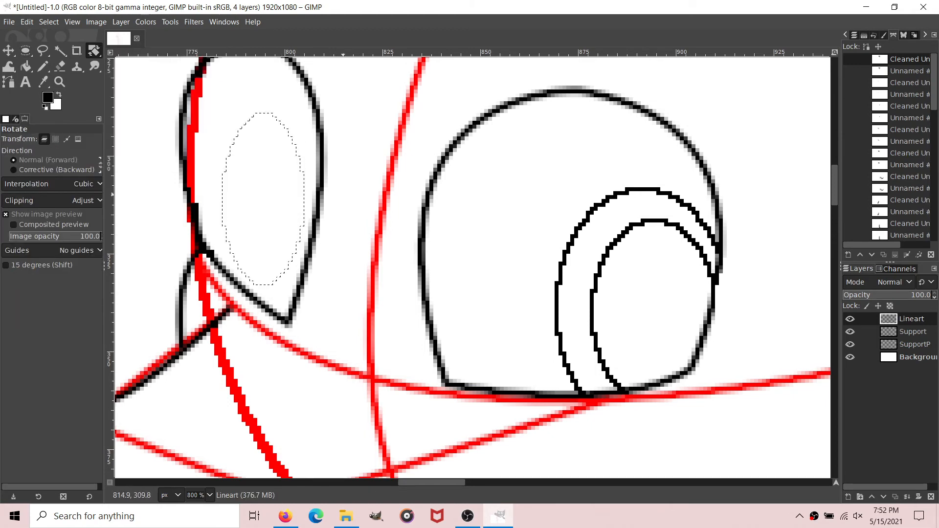
{"action": "left_click", "coordinate": [348, 194]}
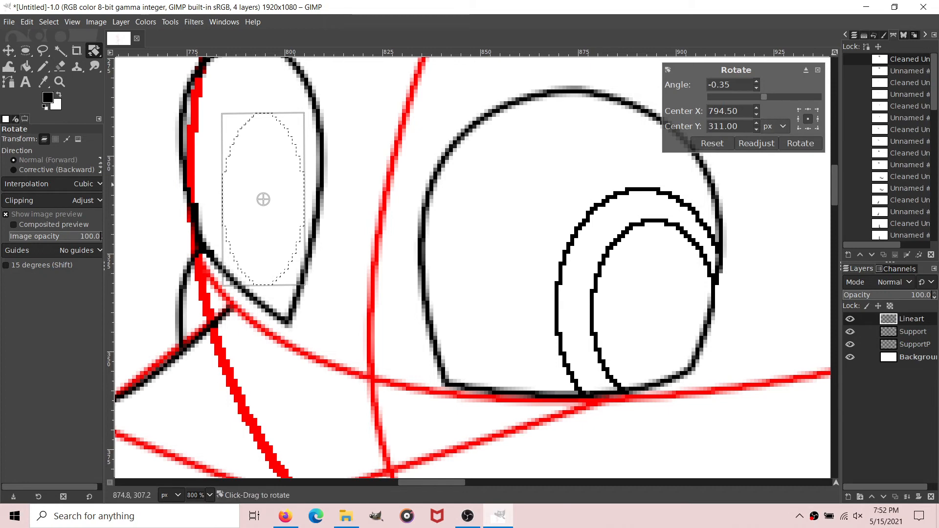
{"action": "left_click_drag", "start_coordinate": [276, 147], "coordinate": [295, 155]}
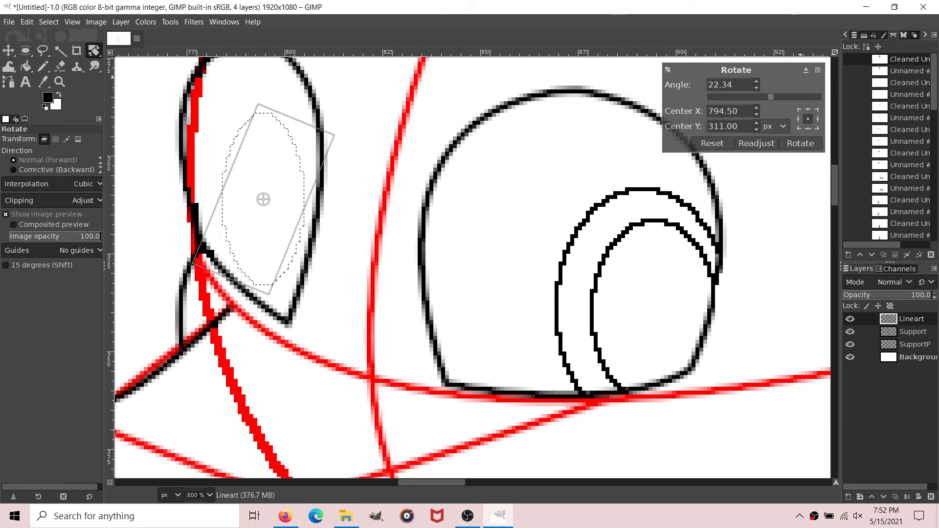
{"action": "left_click", "coordinate": [817, 70]}
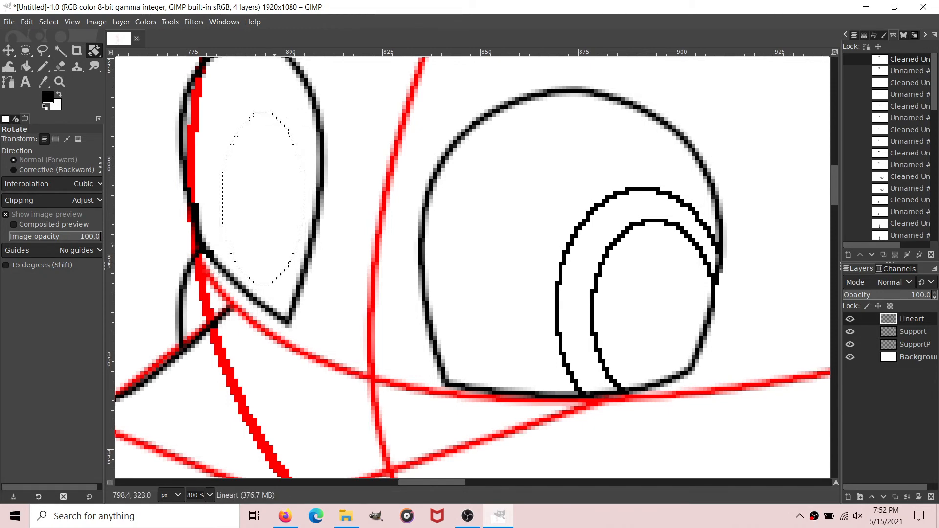
Step: Select an ellipse about 22 by 46 px over the far eye's lower end and stroke it with a 1 px black line for the iris
{"action": "key", "text": "e"}
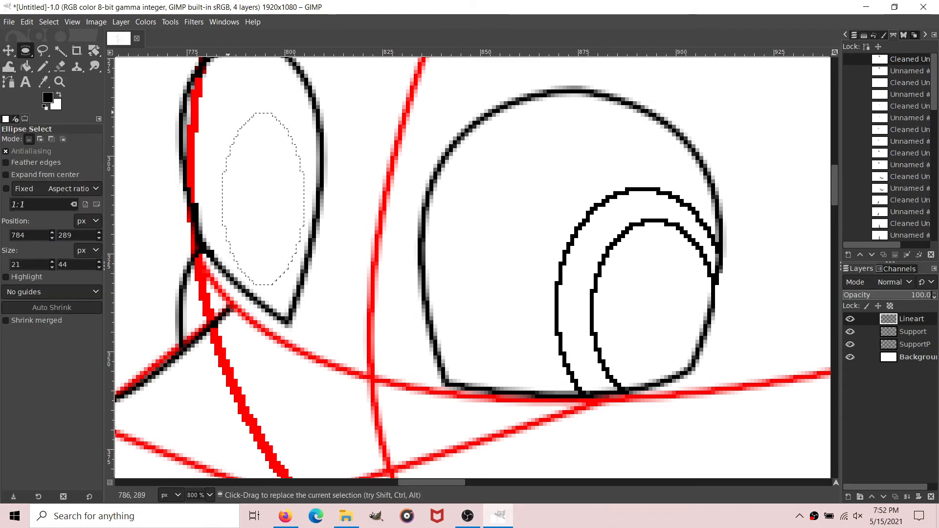
{"action": "left_click_drag", "start_coordinate": [229, 113], "coordinate": [300, 278]}
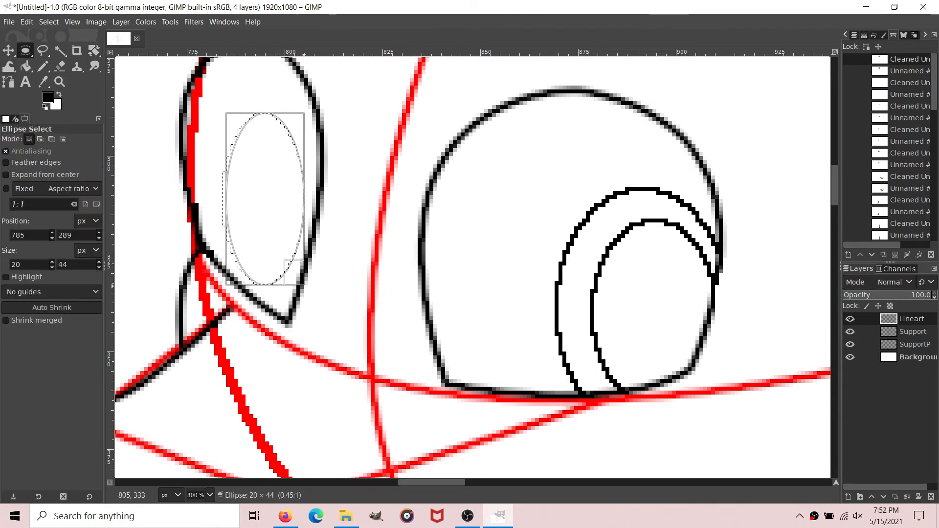
{"action": "left_click_drag", "start_coordinate": [262, 234], "coordinate": [282, 285]}
{"action": "left_click_drag", "start_coordinate": [316, 334], "coordinate": [332, 344]}
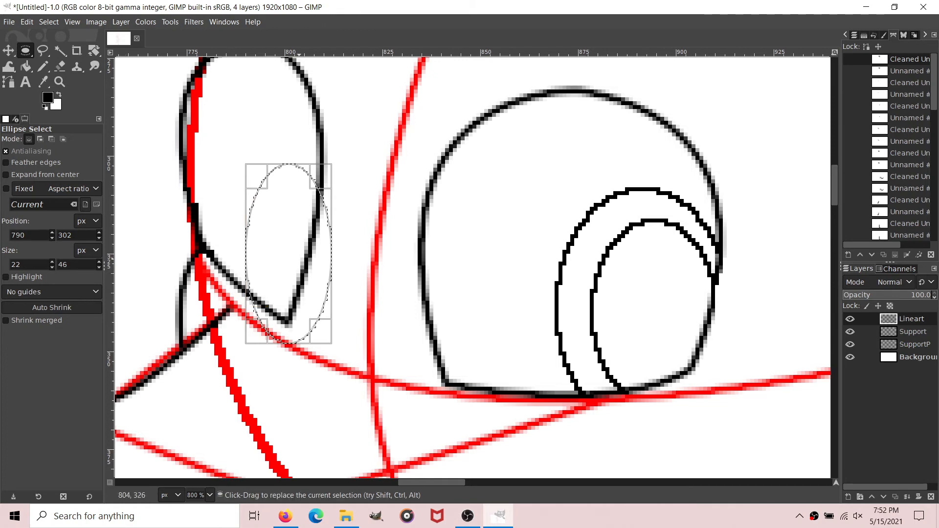
{"action": "left_click_drag", "start_coordinate": [287, 251], "coordinate": [283, 247]}
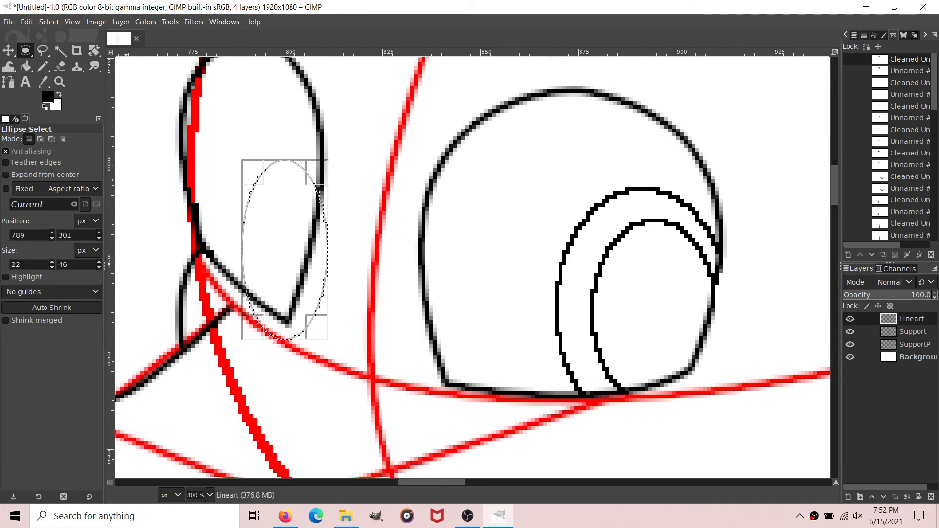
{"action": "left_click", "coordinate": [27, 22]}
{"action": "left_click", "coordinate": [136, 299]}
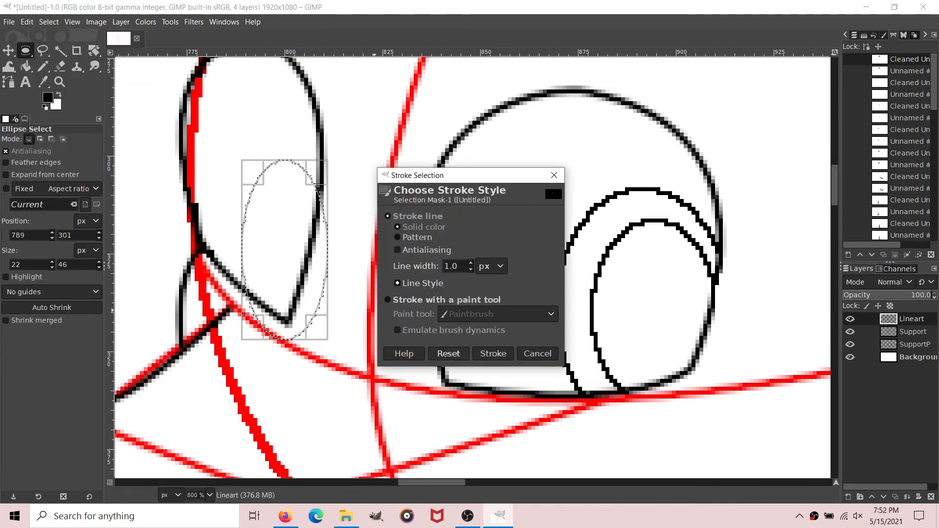
{"action": "left_click", "coordinate": [493, 353]}
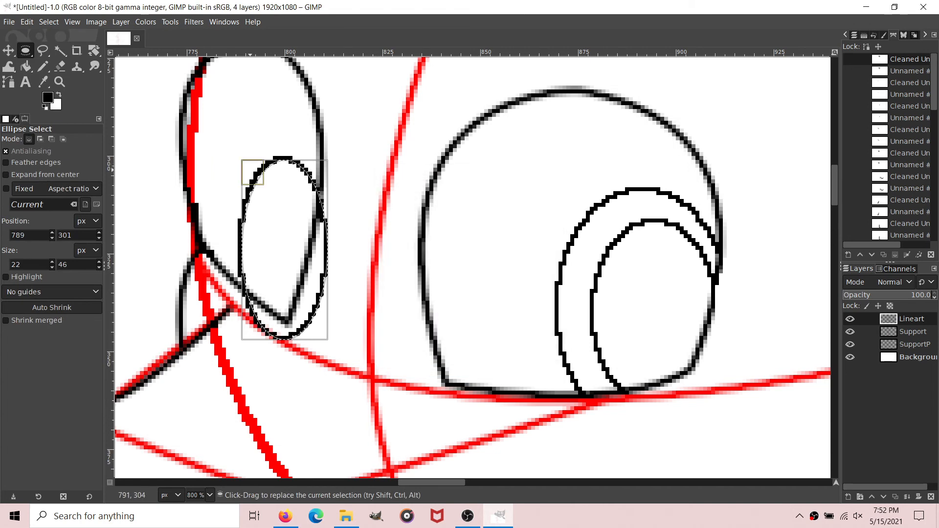
Step: Shrink the far eye's ellipse selection to about 18 by 41 px, stroke it with a 1 px black line for the pupil, and deselect
{"action": "left_click_drag", "start_coordinate": [253, 173], "coordinate": [259, 180]}
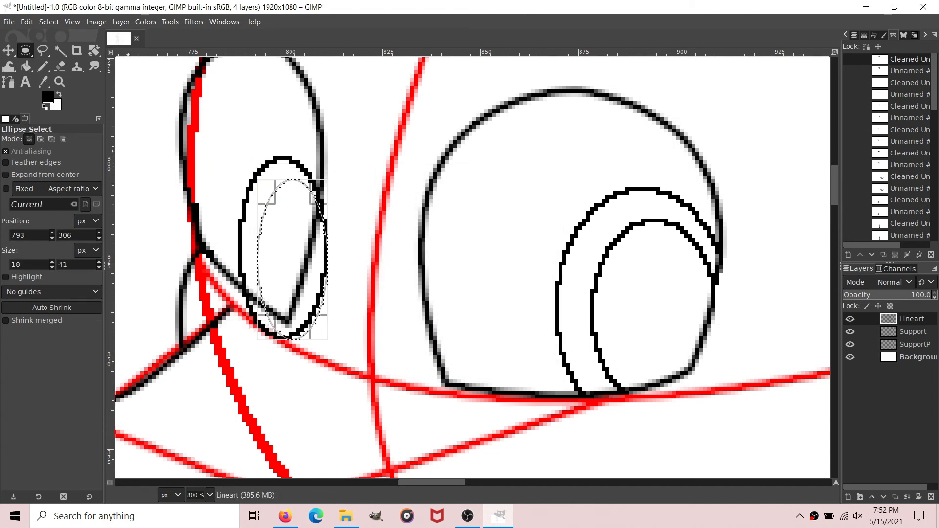
{"action": "left_click", "coordinate": [26, 21]}
{"action": "left_click", "coordinate": [49, 356]}
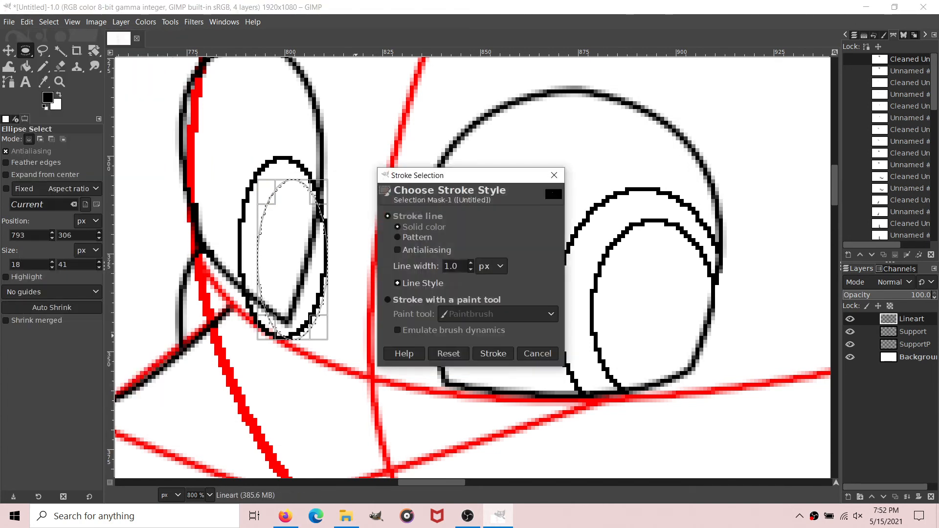
{"action": "left_click", "coordinate": [493, 351]}
{"action": "left_click", "coordinate": [49, 22]}
{"action": "left_click", "coordinate": [59, 51]}
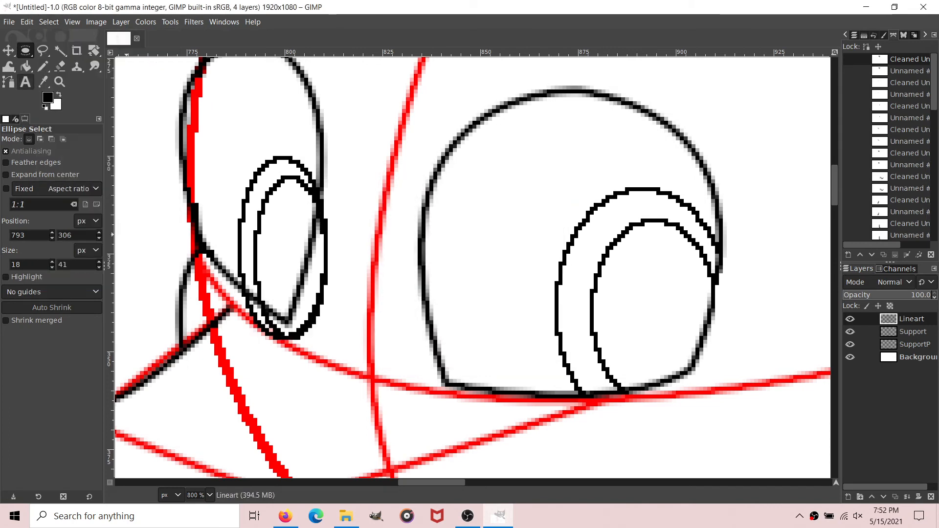
Step: Erase the parts of the iris and pupil ellipses that extend beyond the far eye's outline
{"action": "left_click", "coordinate": [61, 66]}
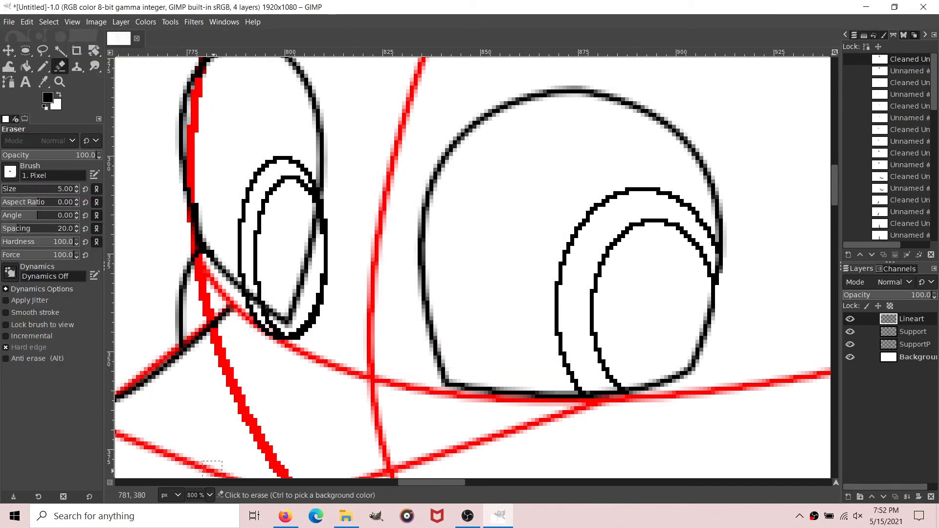
{"action": "mouse_move", "coordinate": [294, 336]}
{"action": "left_mouse_down"}
{"action": "mouse_move", "coordinate": [321, 306]}
{"action": "mouse_move", "coordinate": [333, 257]}
{"action": "mouse_move", "coordinate": [330, 216]}
{"action": "left_mouse_up"}
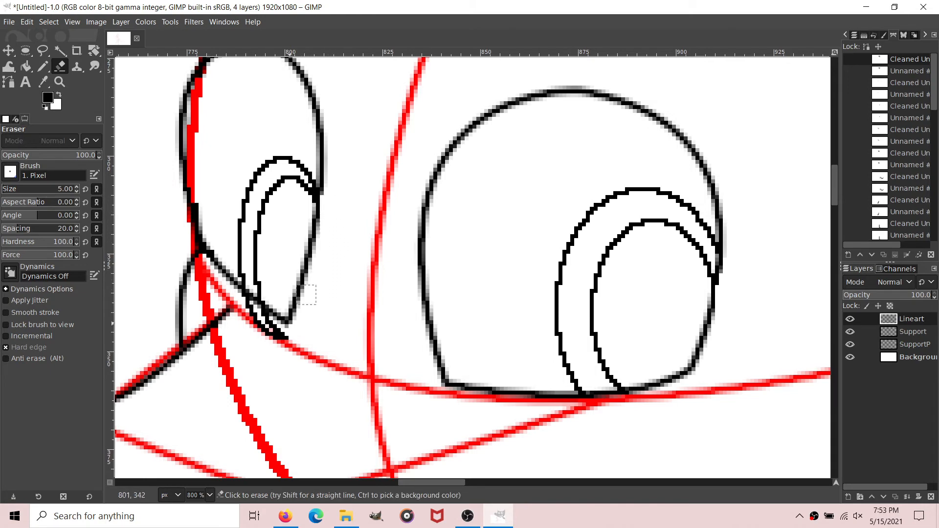
{"action": "left_click_drag", "start_coordinate": [279, 353], "coordinate": [255, 321]}
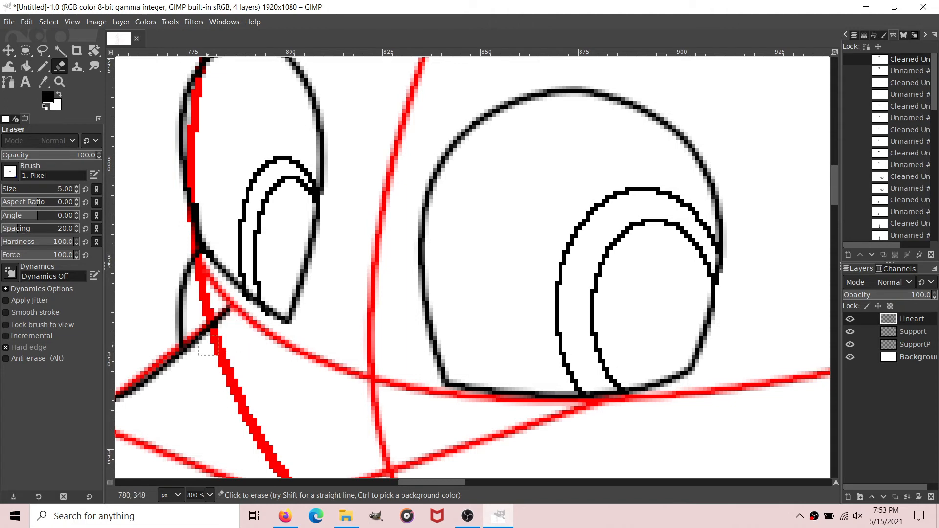
Step: Draw a small hooked path for the nostril on top of the muzzle and remove its small tangents with size 2.0
{"action": "scroll", "coordinate": [316, 266], "scroll_direction": "down", "scroll_amount": 2}
{"action": "scroll", "coordinate": [195, 495], "scroll_direction": "down", "scroll_amount": 1}
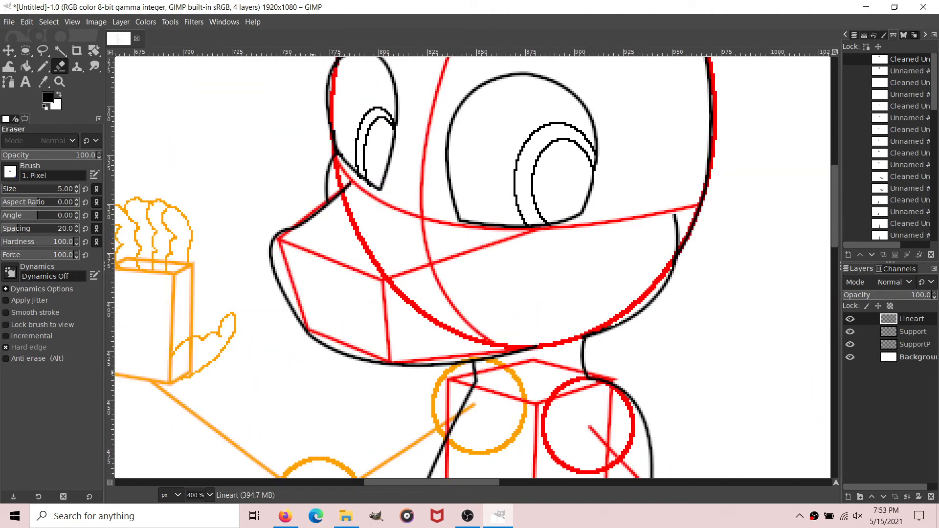
{"action": "scroll", "coordinate": [338, 306], "scroll_direction": "up", "scroll_amount": 1}
{"action": "scroll", "coordinate": [337, 308], "scroll_direction": "down", "scroll_amount": 1}
{"action": "key", "text": "b"}
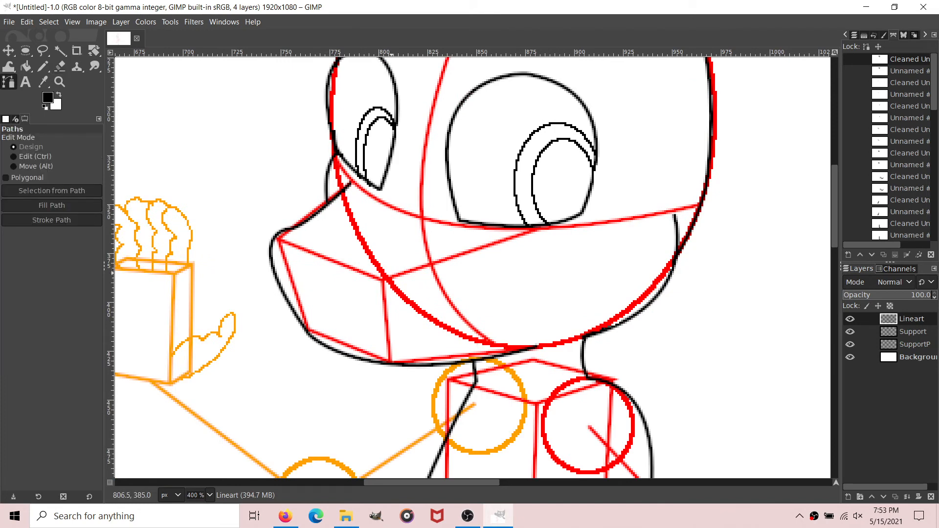
{"action": "left_click", "coordinate": [391, 273]}
{"action": "left_click_drag", "start_coordinate": [408, 260], "coordinate": [386, 282]}
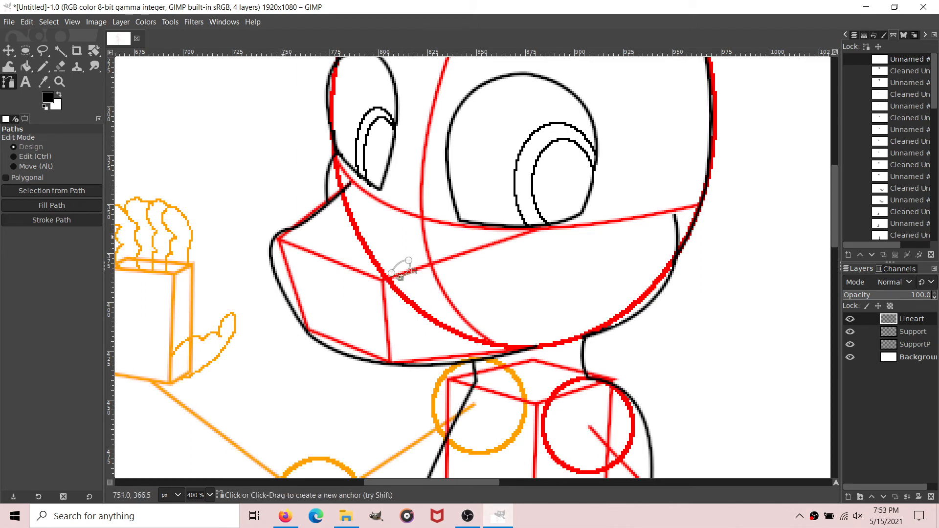
{"action": "right_click", "coordinate": [903, 62]}
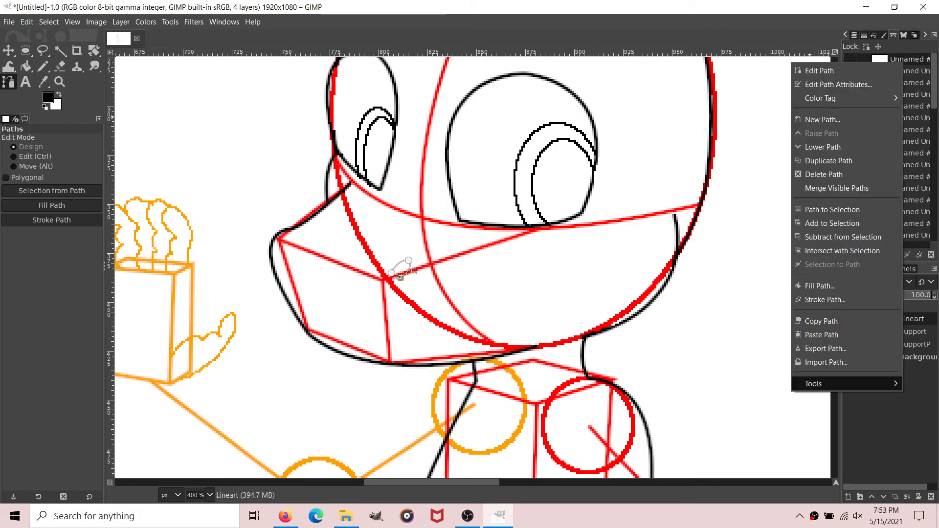
{"action": "mouse_move", "coordinate": [813, 384]}
{"action": "left_click", "coordinate": [737, 383]}
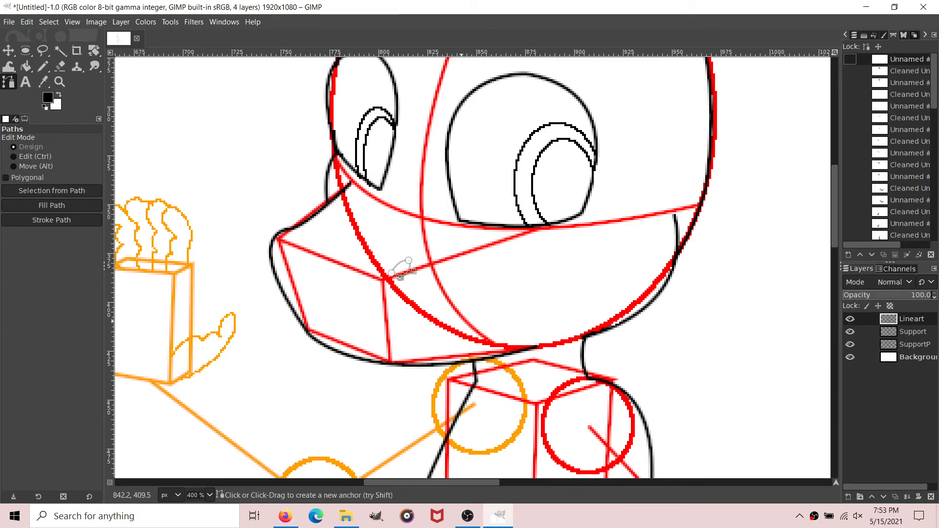
{"action": "left_click", "coordinate": [542, 323]}
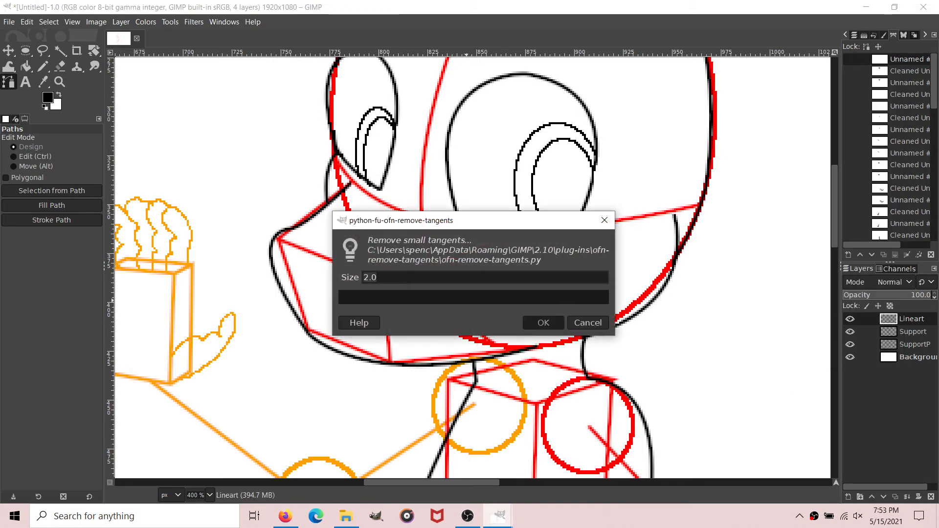
{"action": "left_click", "coordinate": [51, 220]}
{"action": "left_click", "coordinate": [116, 311]}
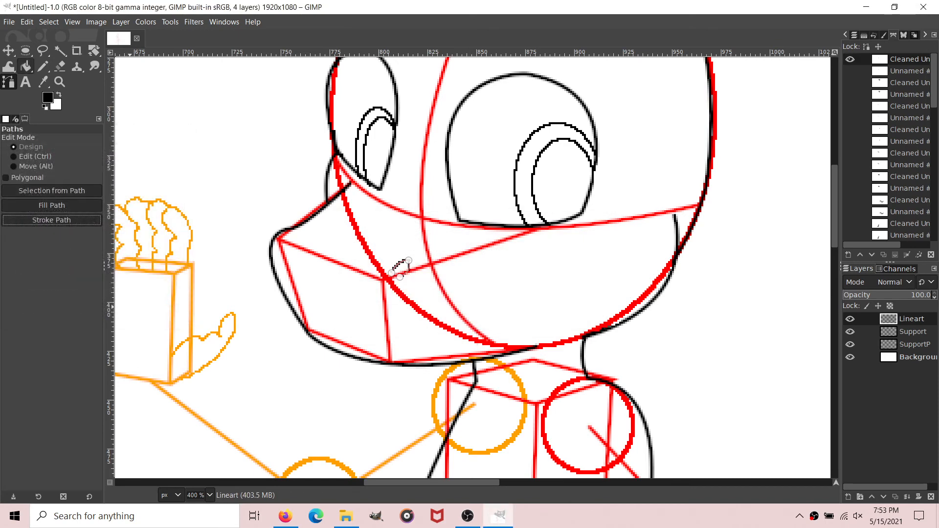
{"action": "key", "text": "ctrl+z"}
Step: Stroke the nostril path with a 2 px solid antialiased black line and hide the path
{"action": "left_click", "coordinate": [51, 220]}
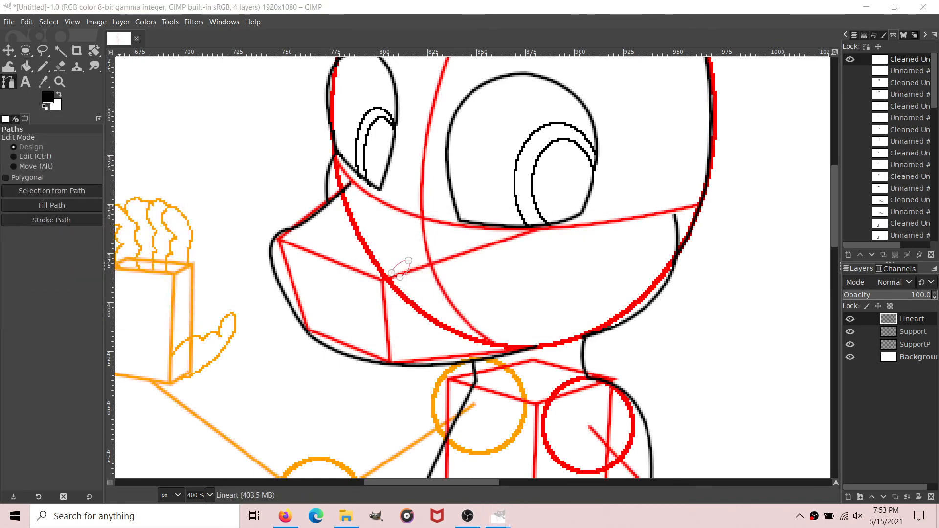
{"action": "left_click", "coordinate": [94, 226]}
{"action": "left_click", "coordinate": [46, 214]}
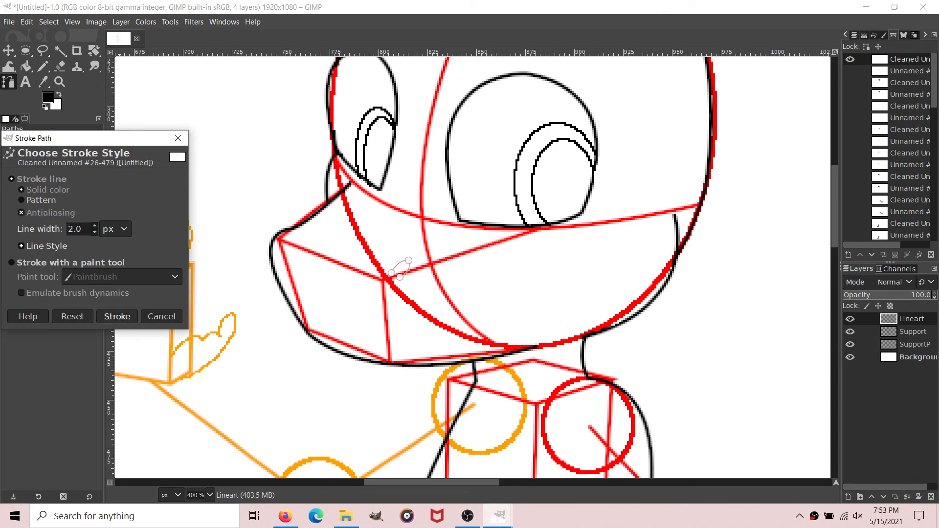
{"action": "left_click", "coordinate": [116, 316]}
{"action": "key", "text": "shift+b"}
{"action": "key", "text": "b"}
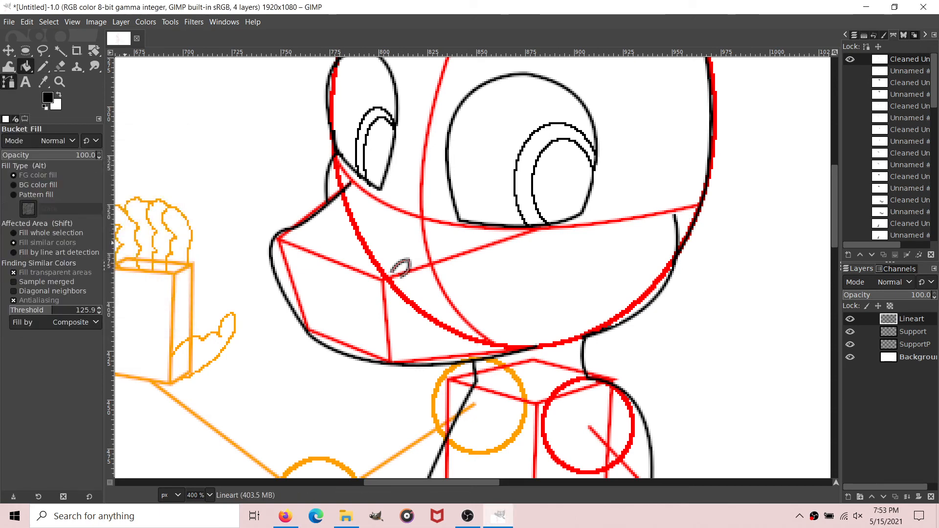
{"action": "left_click", "coordinate": [850, 59]}
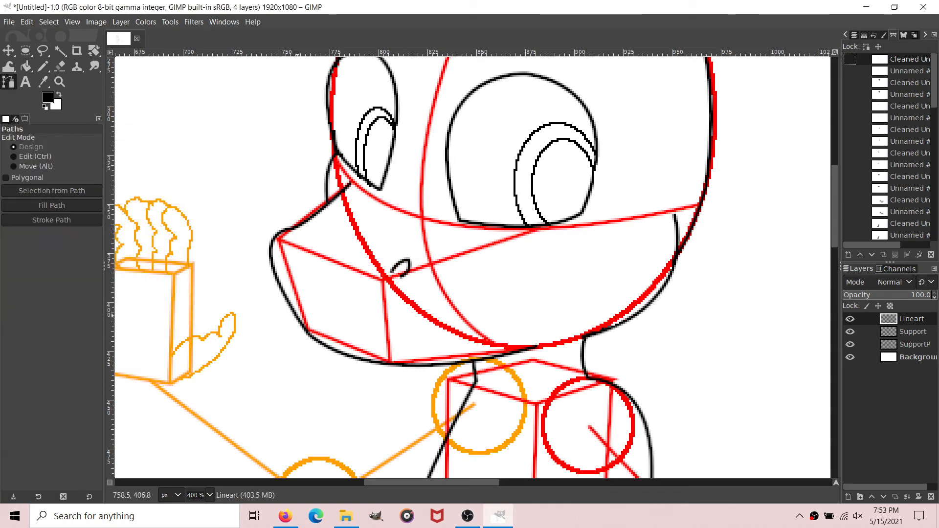
Step: Draw a curved mouth path from the front of the muzzle back to the cheek and remove its small tangents
{"action": "left_click", "coordinate": [298, 316]}
{"action": "mouse_move", "coordinate": [398, 337]}
{"action": "left_mouse_down"}
{"action": "mouse_move", "coordinate": [445, 326]}
{"action": "mouse_move", "coordinate": [399, 338]}
{"action": "left_mouse_up"}
{"action": "mouse_move", "coordinate": [475, 306]}
{"action": "left_mouse_down"}
{"action": "mouse_move", "coordinate": [493, 285]}
{"action": "mouse_move", "coordinate": [470, 315]}
{"action": "left_mouse_up"}
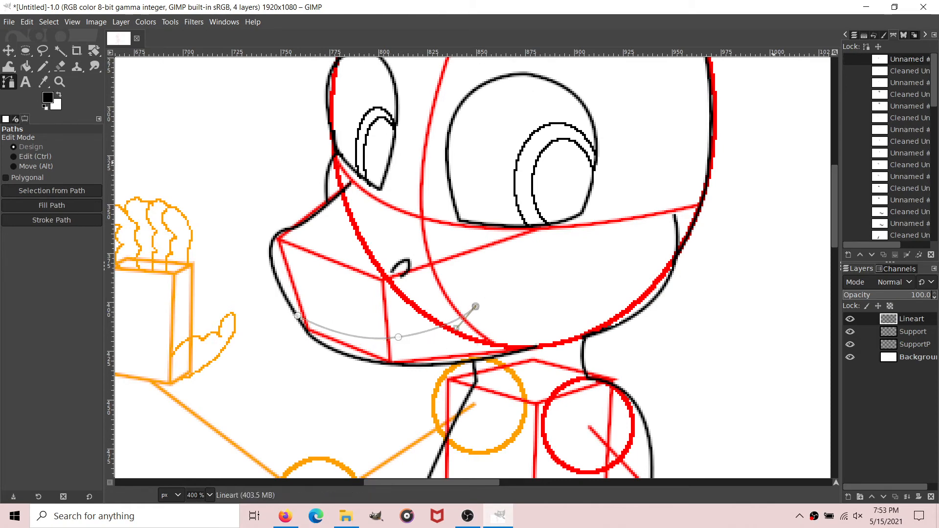
{"action": "right_click", "coordinate": [905, 61]}
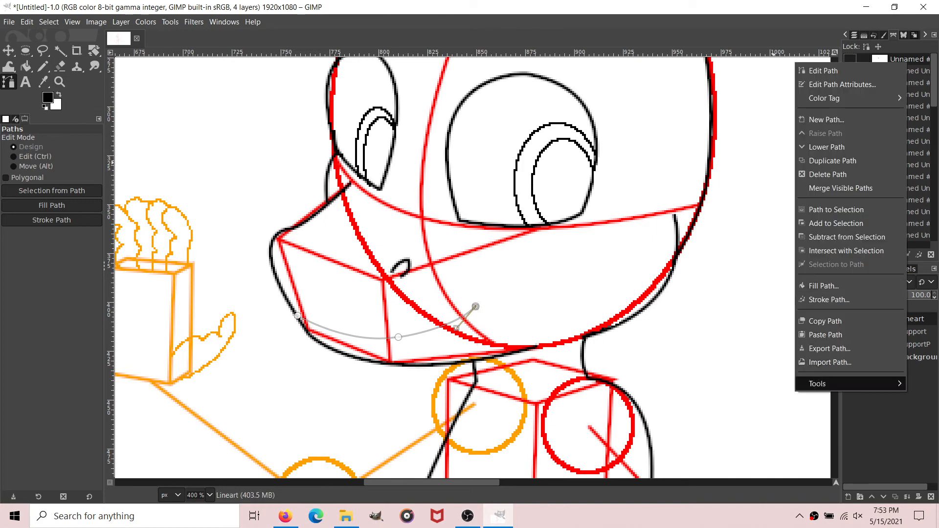
{"action": "mouse_move", "coordinate": [817, 384]}
{"action": "left_click", "coordinate": [741, 384]}
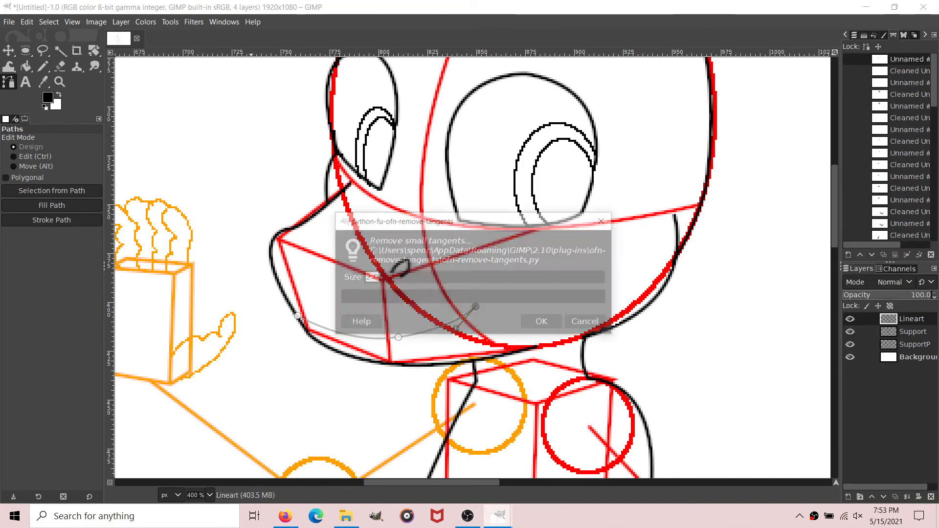
{"action": "left_click", "coordinate": [543, 321]}
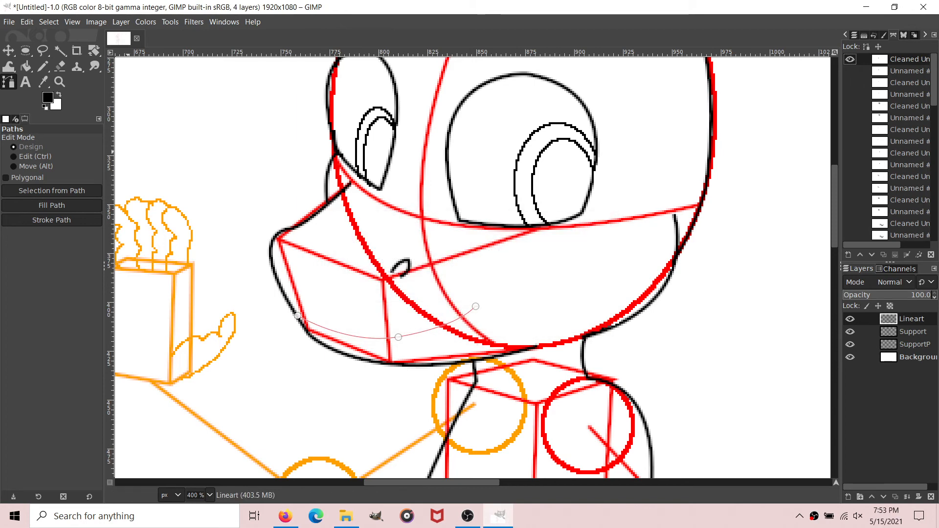
Step: Stroke the mouth path with a solid black line and hide the path
{"action": "left_click", "coordinate": [52, 220]}
{"action": "left_click", "coordinate": [117, 319]}
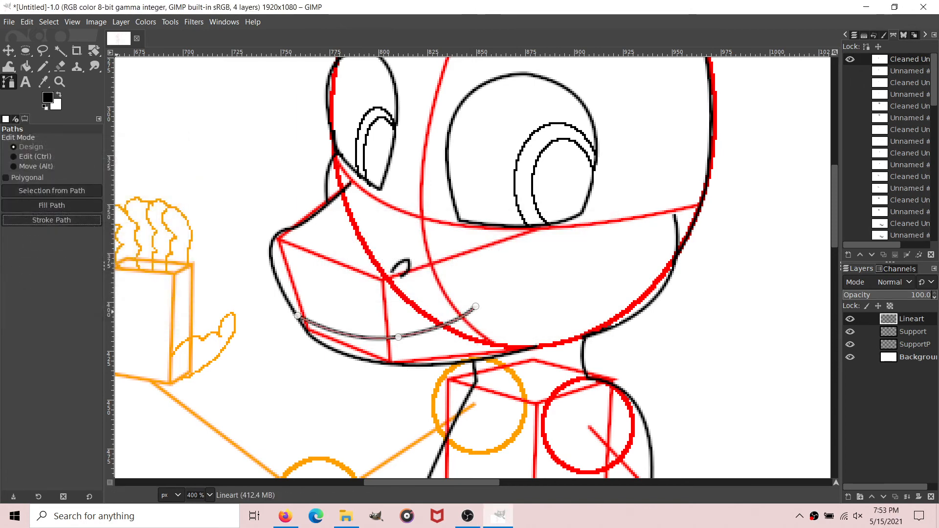
{"action": "left_click", "coordinate": [26, 66]}
{"action": "left_click", "coordinate": [8, 82]}
{"action": "scroll", "coordinate": [489, 206], "scroll_direction": "up", "scroll_amount": 3}
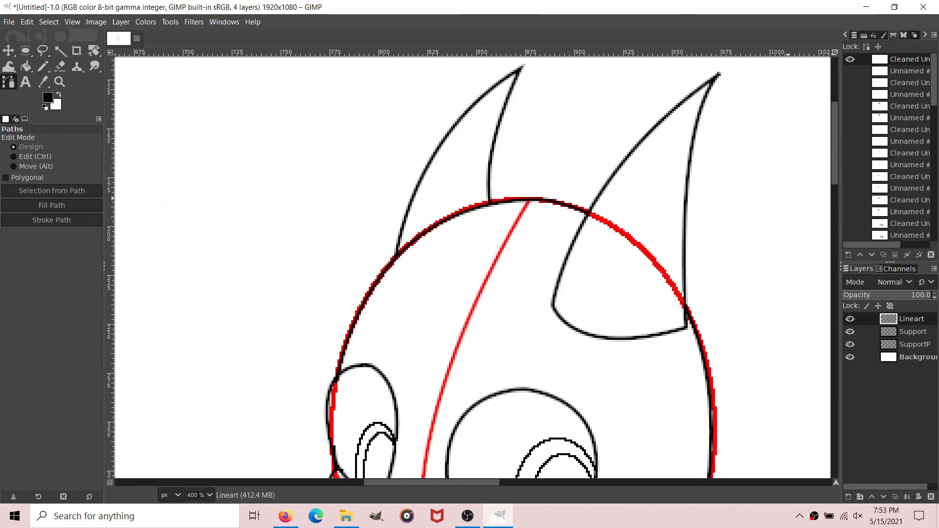
{"action": "left_click", "coordinate": [849, 59]}
{"action": "scroll", "coordinate": [410, 288], "scroll_direction": "down", "scroll_amount": 7}
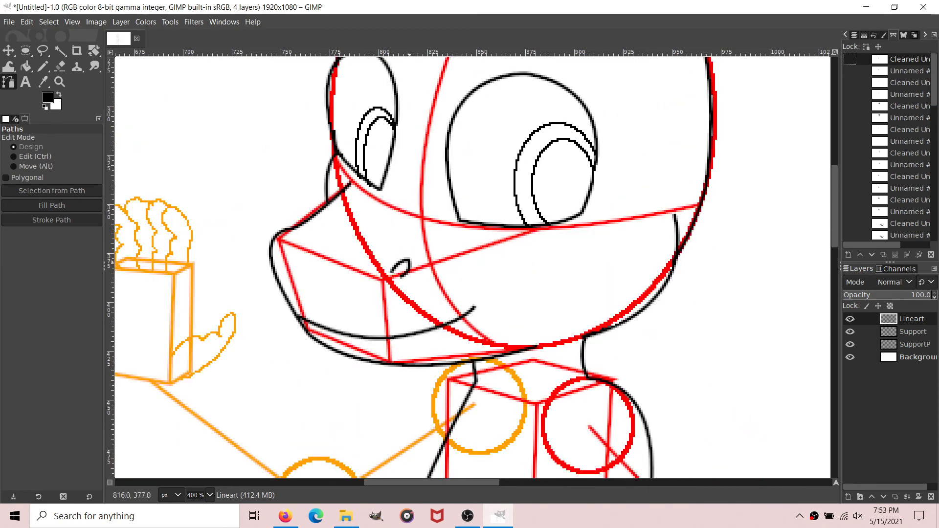
{"action": "scroll", "coordinate": [416, 257], "scroll_direction": "down", "scroll_amount": 10}
{"action": "scroll", "coordinate": [472, 175], "scroll_direction": "up", "scroll_amount": 3}
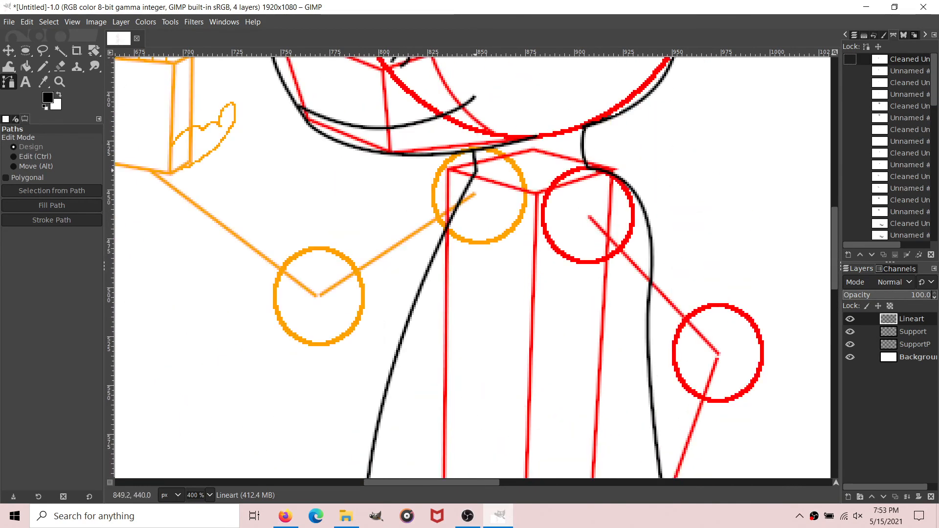
Step: Draw a curved belly path from the base of the neck down the torso to the top of the front leg
{"action": "left_click", "coordinate": [474, 172]}
{"action": "left_click_drag", "start_coordinate": [542, 209], "coordinate": [552, 302]}
{"action": "scroll", "coordinate": [558, 198], "scroll_direction": "down", "scroll_amount": 5}
{"action": "left_click_drag", "start_coordinate": [552, 301], "coordinate": [559, 226]}
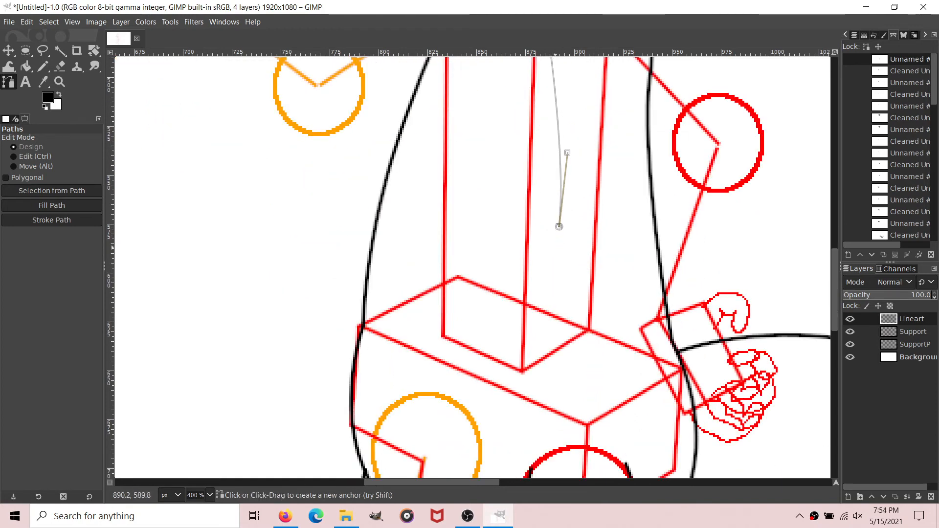
{"action": "scroll", "coordinate": [556, 257], "scroll_direction": "down", "scroll_amount": 1}
{"action": "left_click_drag", "start_coordinate": [531, 363], "coordinate": [550, 417]}
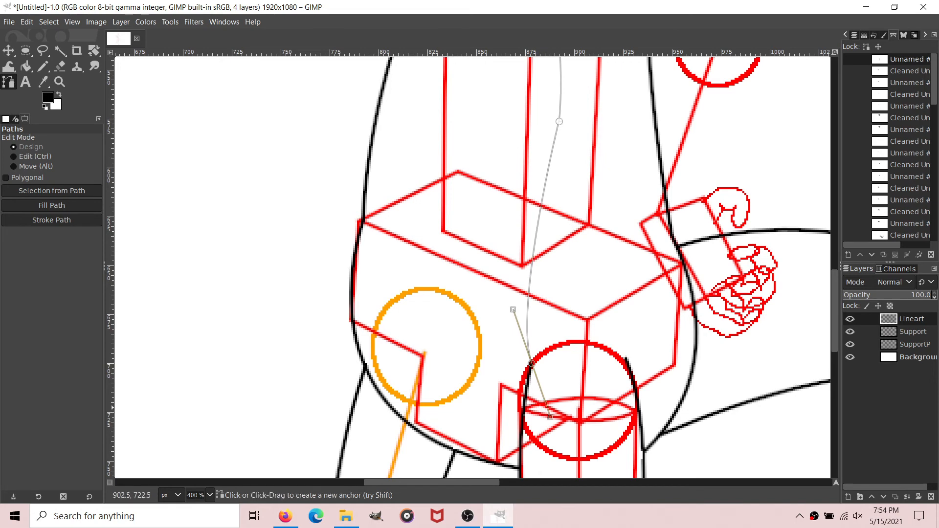
Step: Add a curved underside path component along the inside of the tail, from the rump to just below the tail tip
{"action": "left_click_drag", "start_coordinate": [449, 482], "coordinate": [473, 482]}
{"action": "scroll", "coordinate": [449, 482], "scroll_direction": "right", "scroll_amount": 1}
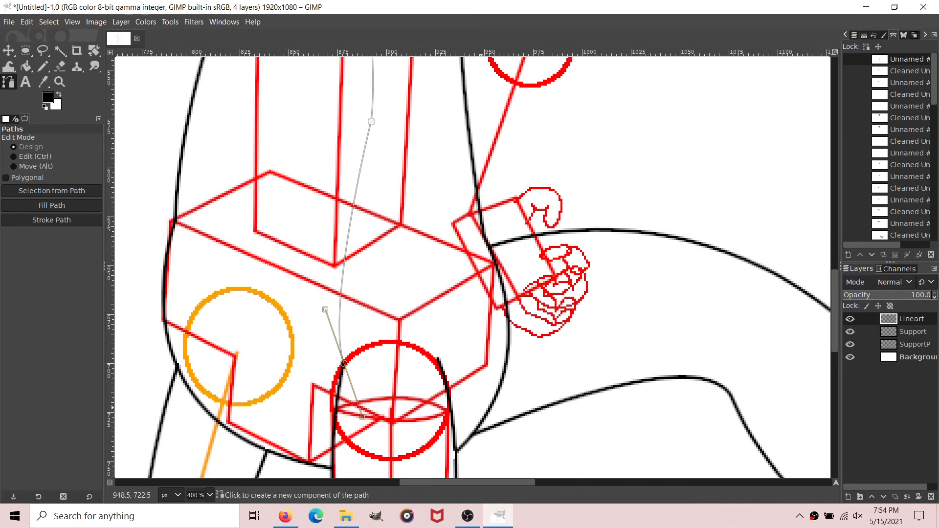
{"action": "left_click", "coordinate": [505, 360], "text": "shift"}
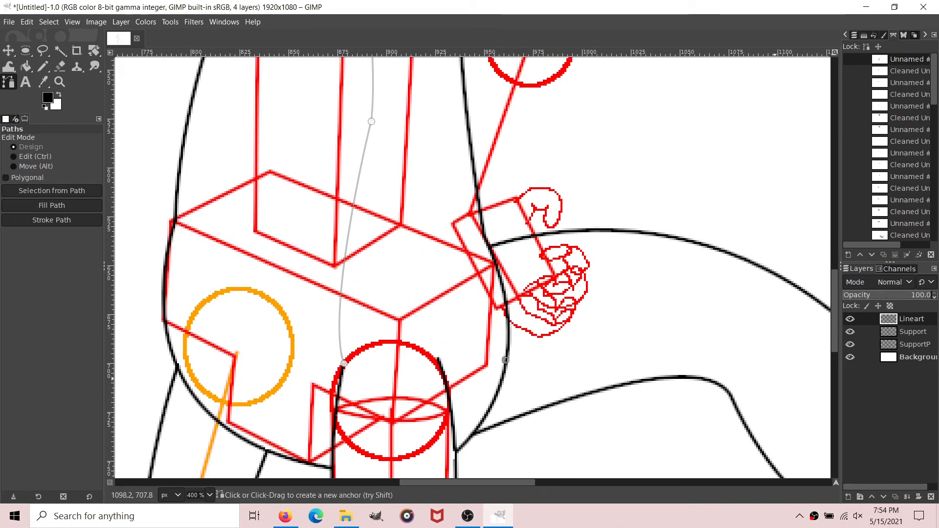
{"action": "left_click_drag", "start_coordinate": [773, 377], "coordinate": [796, 443]}
{"action": "scroll", "coordinate": [796, 442], "scroll_direction": "right", "scroll_amount": 7}
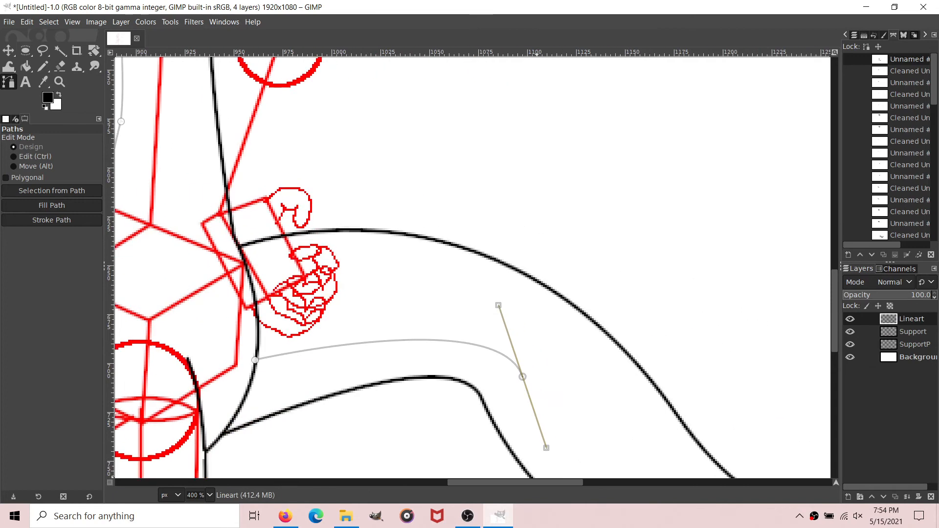
{"action": "scroll", "coordinate": [741, 325], "scroll_direction": "down", "scroll_amount": 3}
{"action": "left_click_drag", "start_coordinate": [604, 352], "coordinate": [704, 345]}
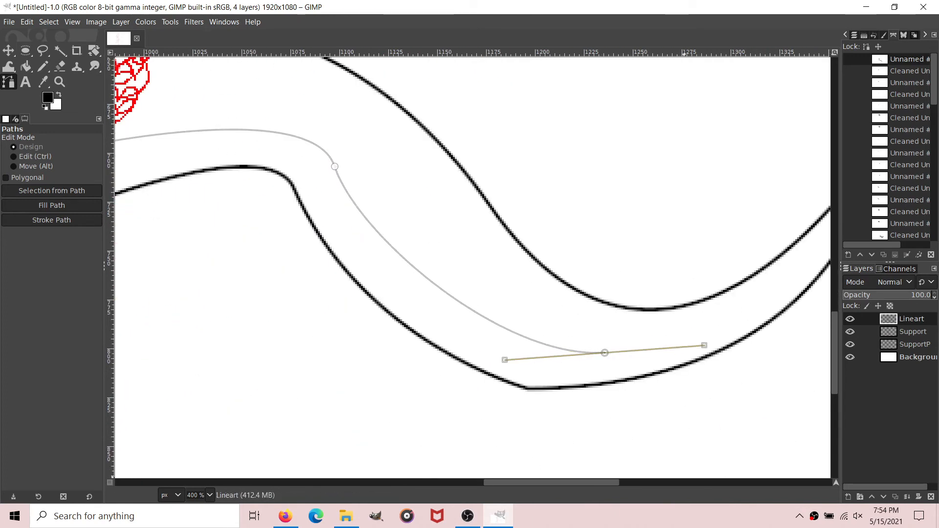
{"action": "scroll", "coordinate": [674, 465], "scroll_direction": "right", "scroll_amount": 4}
{"action": "left_click_drag", "start_coordinate": [617, 192], "coordinate": [674, 93]}
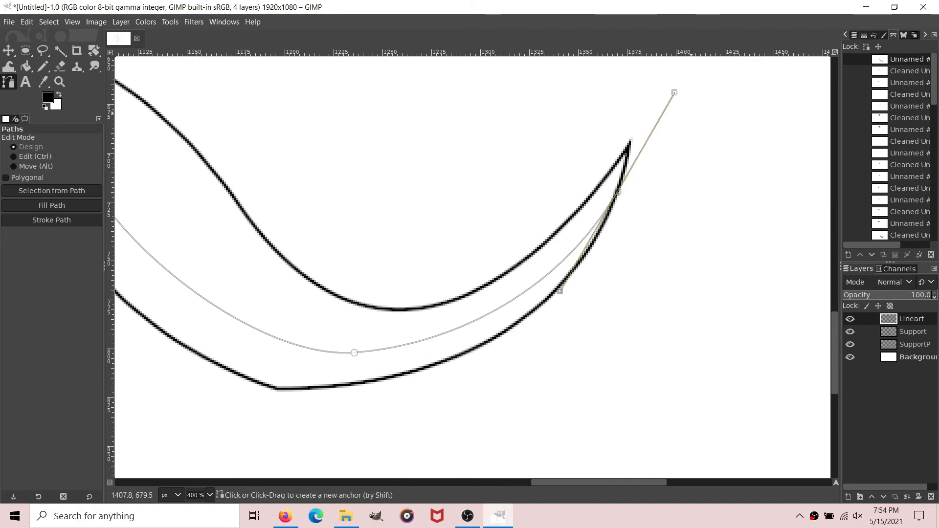
Step: Remove the small tangents from the belly and tail underside path with size 2.0
{"action": "right_click", "coordinate": [907, 59]}
{"action": "mouse_move", "coordinate": [832, 381]}
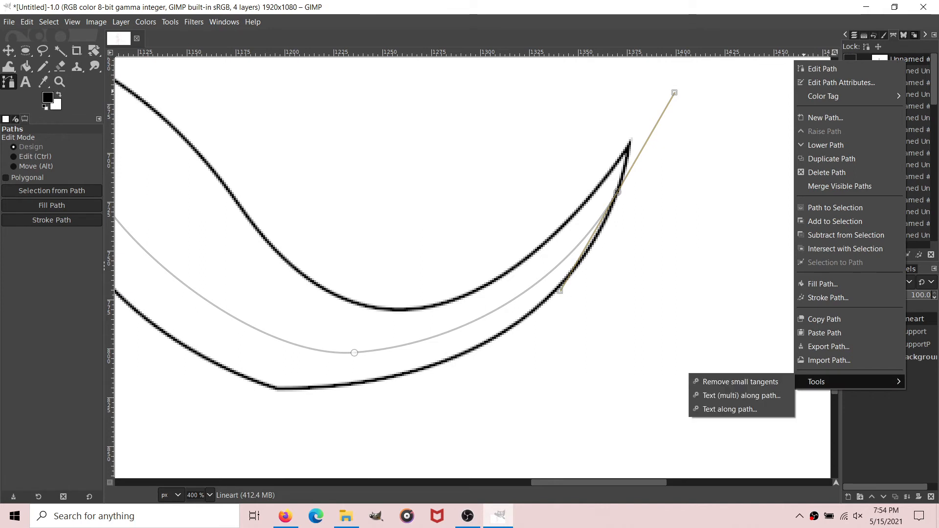
{"action": "left_click", "coordinate": [762, 382]}
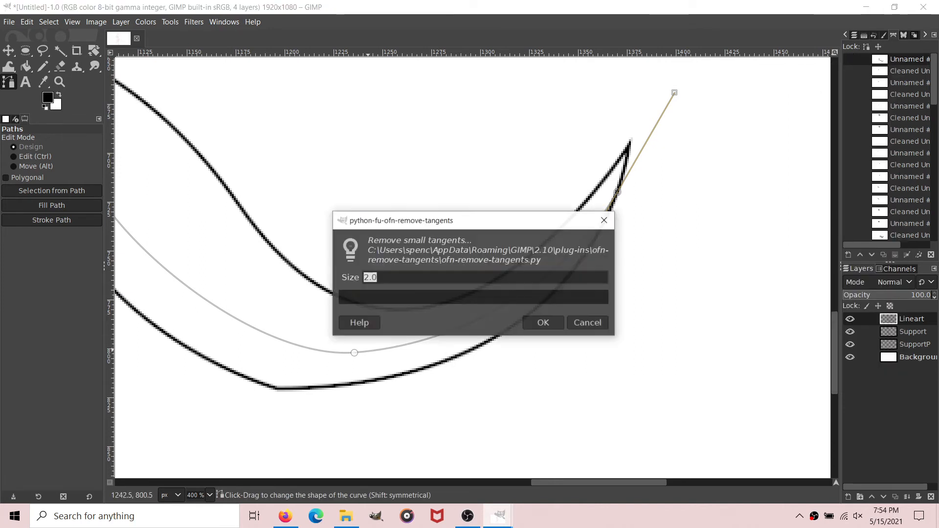
{"action": "left_click", "coordinate": [543, 322]}
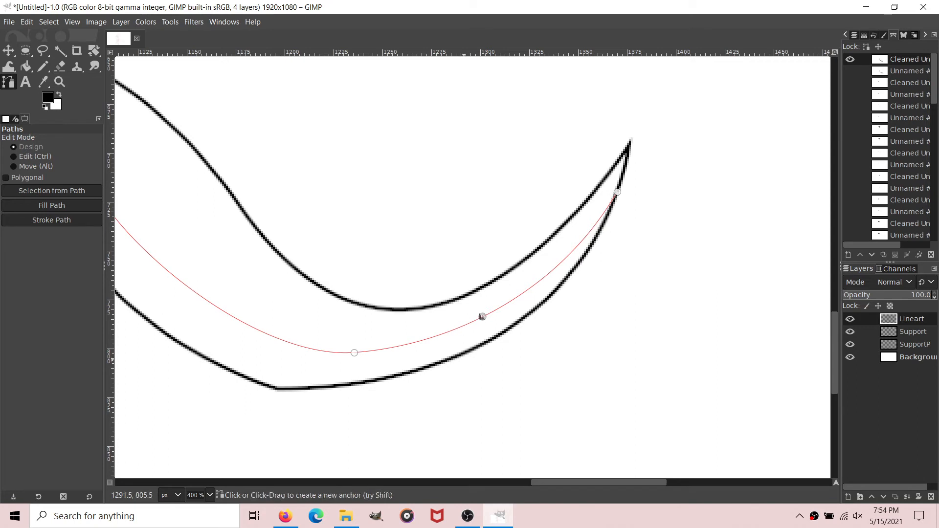
Step: Add two short curved cross lines between the tail's underside path and its lower outline, near the tip and at the first bend
{"action": "left_click_drag", "start_coordinate": [461, 355], "coordinate": [440, 367]}
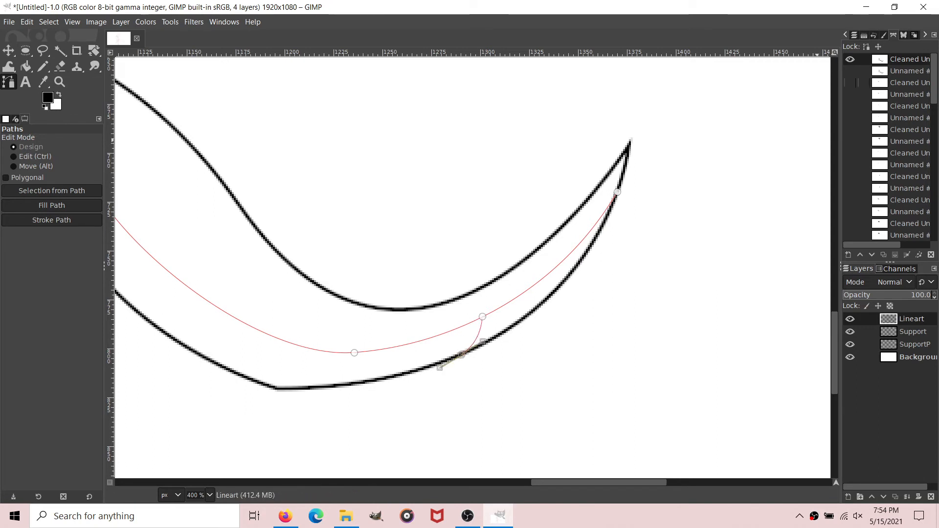
{"action": "scroll", "coordinate": [453, 95], "scroll_direction": "left", "scroll_amount": 5}
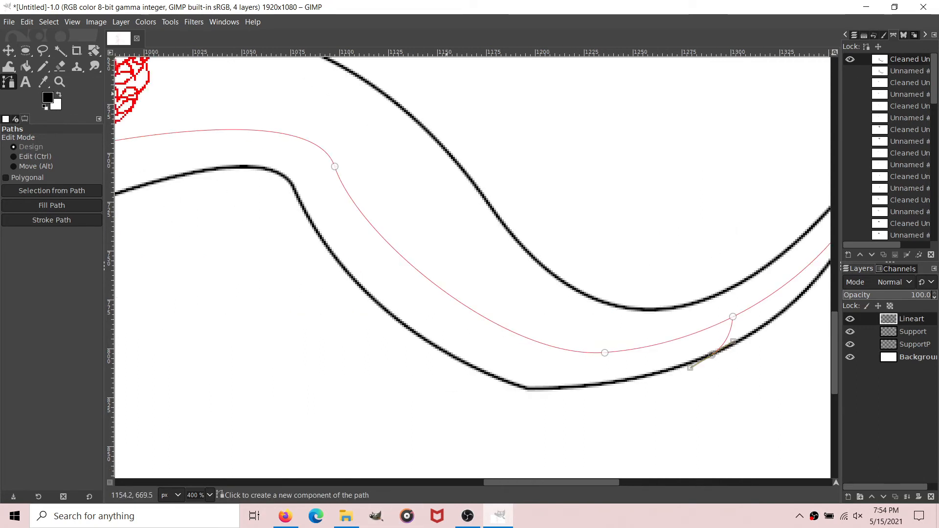
{"action": "left_click_drag", "start_coordinate": [261, 130], "coordinate": [257, 131]}
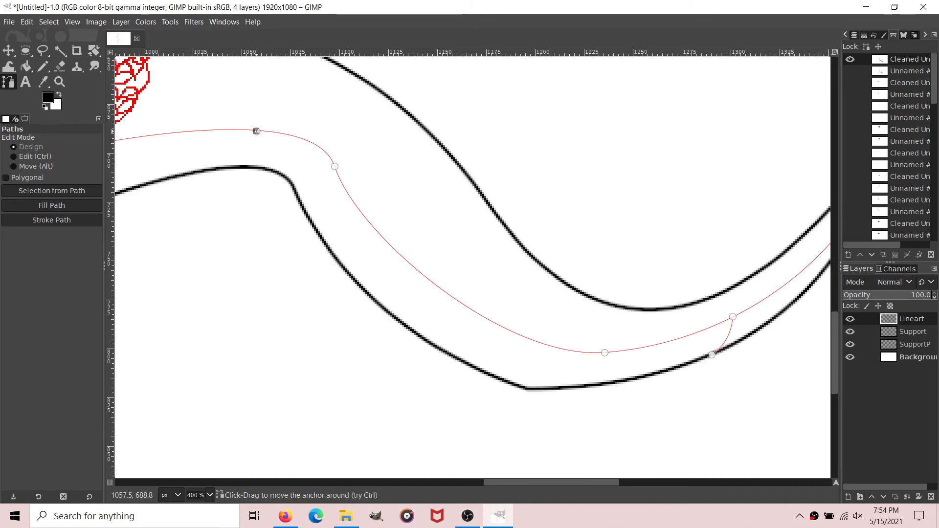
{"action": "left_click_drag", "start_coordinate": [242, 167], "coordinate": [219, 180]}
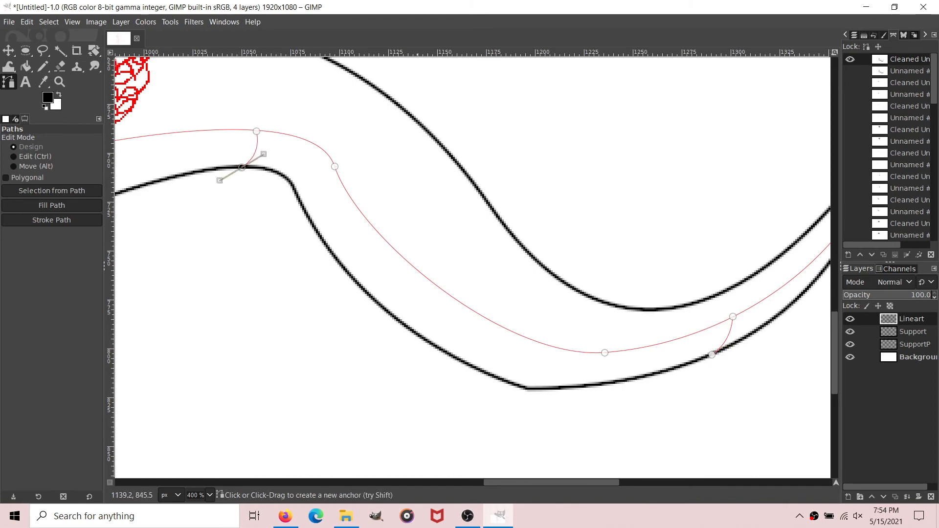
Step: Add two curved cross lines between the torso's front outline and the belly path, one above the hips and one at the chest
{"action": "scroll", "coordinate": [416, 482], "scroll_direction": "left", "scroll_amount": 9}
{"action": "scroll", "coordinate": [337, 391], "scroll_direction": "up", "scroll_amount": 2}
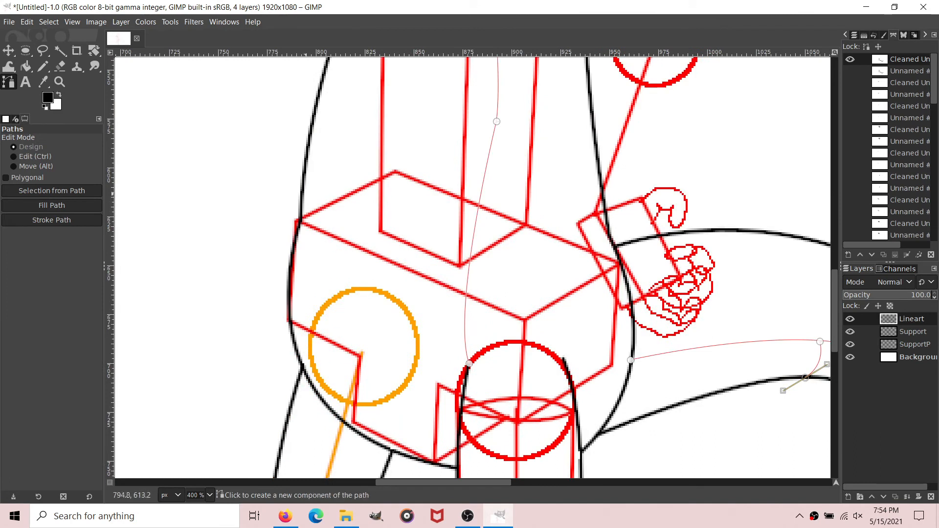
{"action": "left_click", "coordinate": [315, 186]}
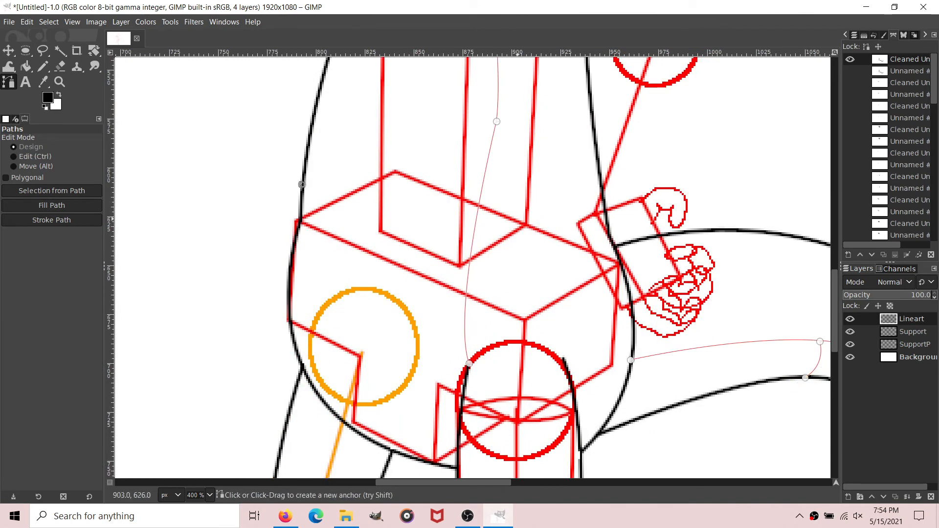
{"action": "left_click_drag", "start_coordinate": [520, 218], "coordinate": [474, 225]}
{"action": "scroll", "coordinate": [465, 346], "scroll_direction": "up", "scroll_amount": 3}
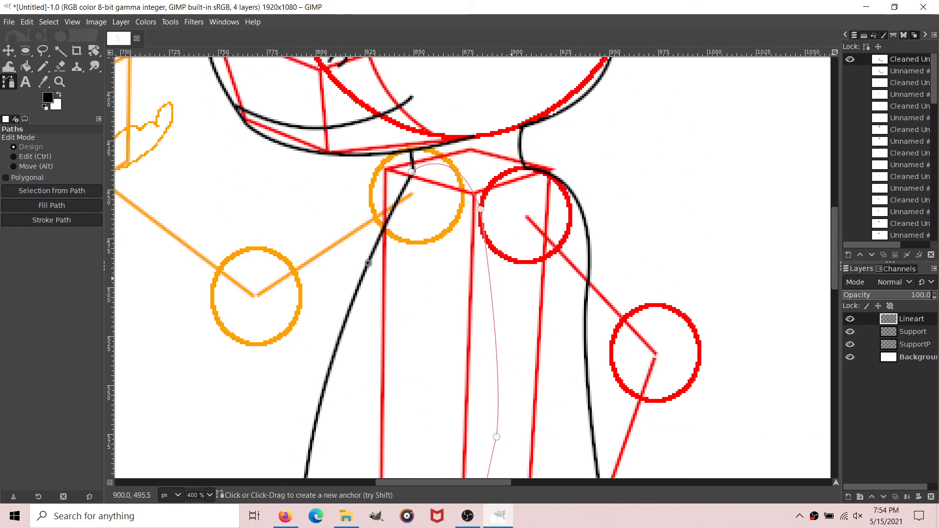
{"action": "left_click_drag", "start_coordinate": [511, 280], "coordinate": [489, 280]}
Step: Remove the small tangents from the belly and tail path that includes the cross lines
{"action": "right_click", "coordinate": [908, 60]}
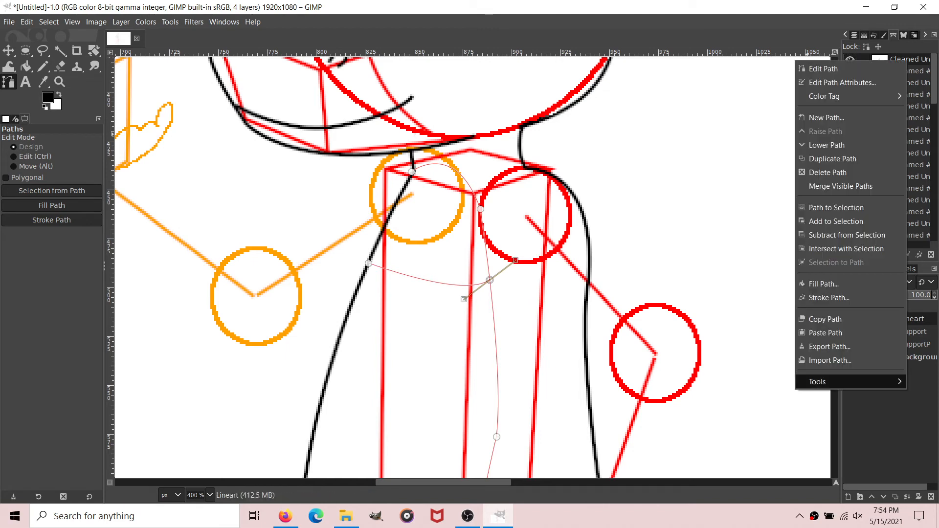
{"action": "mouse_move", "coordinate": [822, 381]}
{"action": "left_click", "coordinate": [740, 381]}
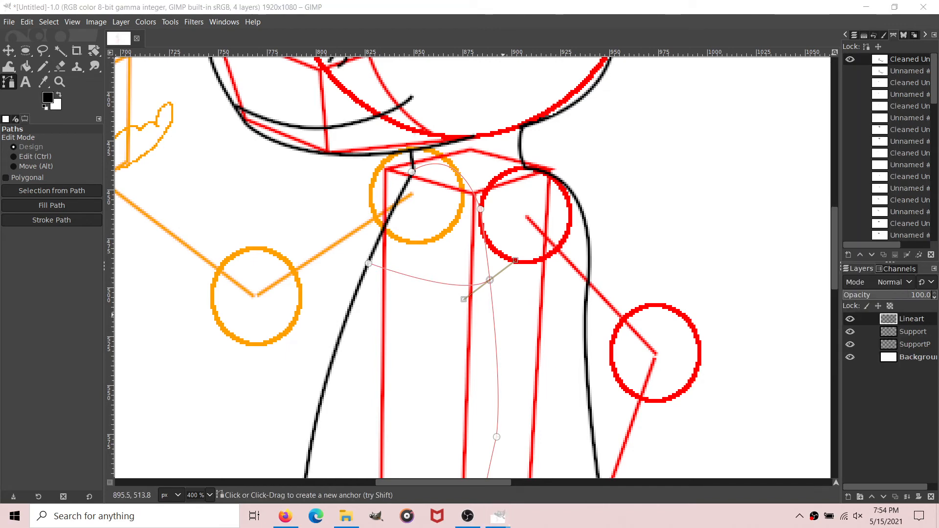
{"action": "left_click", "coordinate": [541, 322]}
Step: Stroke the belly and tail path with a 2 px solid antialiased black line and hide the path
{"action": "left_click", "coordinate": [51, 219]}
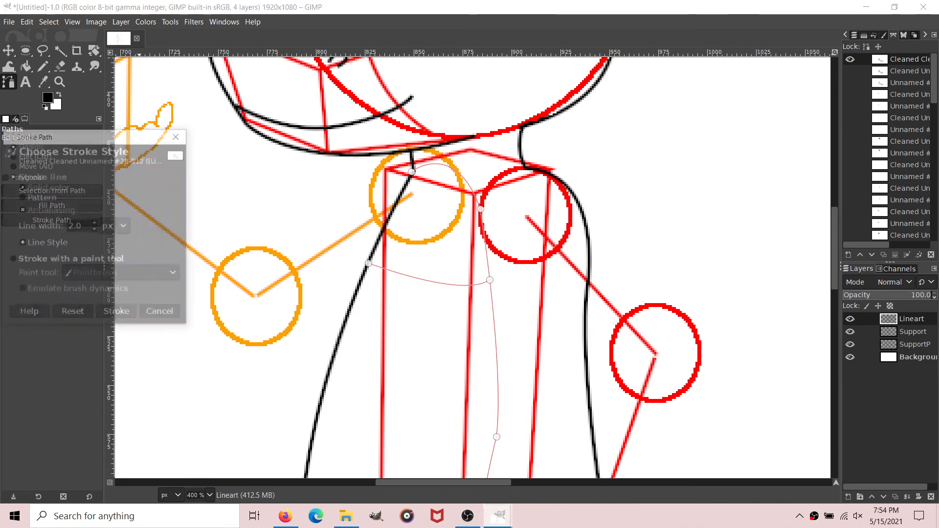
{"action": "left_click", "coordinate": [117, 314]}
{"action": "key", "text": "shift+b"}
{"action": "key", "text": "b"}
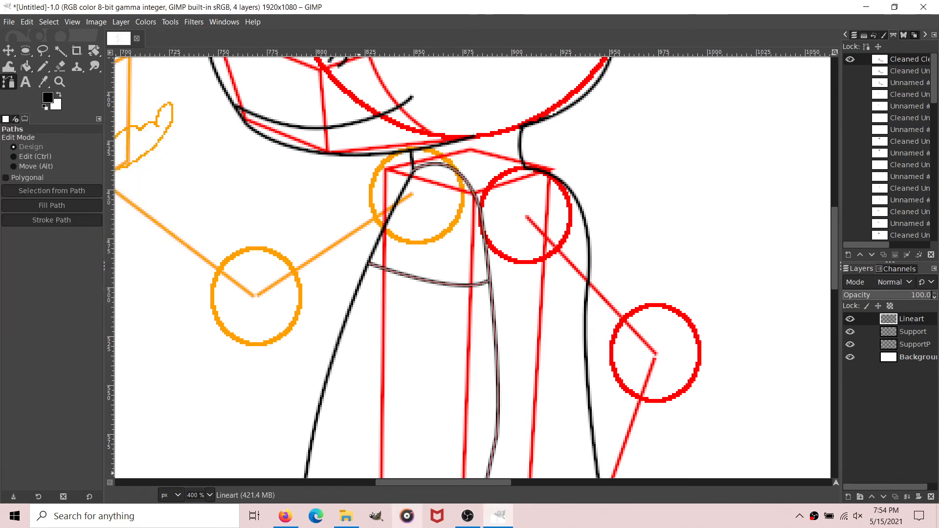
{"action": "key", "text": "2"}
{"action": "left_click", "coordinate": [849, 59]}
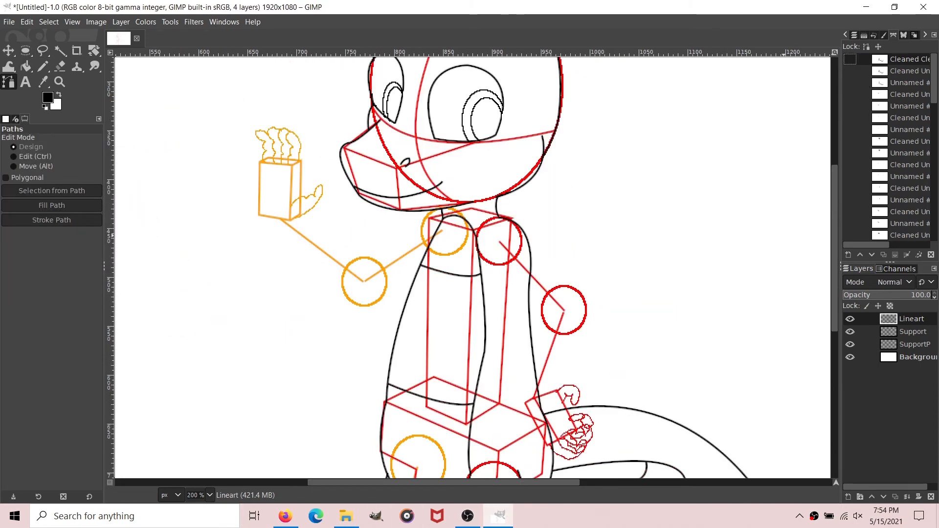
Step: Draw a curved path for the underside of the red-sketched upper arm, from the belly line to the elbow circle
{"action": "scroll", "coordinate": [525, 269], "scroll_direction": "down", "scroll_amount": 2}
{"action": "scroll", "coordinate": [525, 268], "scroll_direction": "up", "scroll_amount": 2}
{"action": "scroll", "coordinate": [472, 268], "scroll_direction": "right", "scroll_amount": 4}
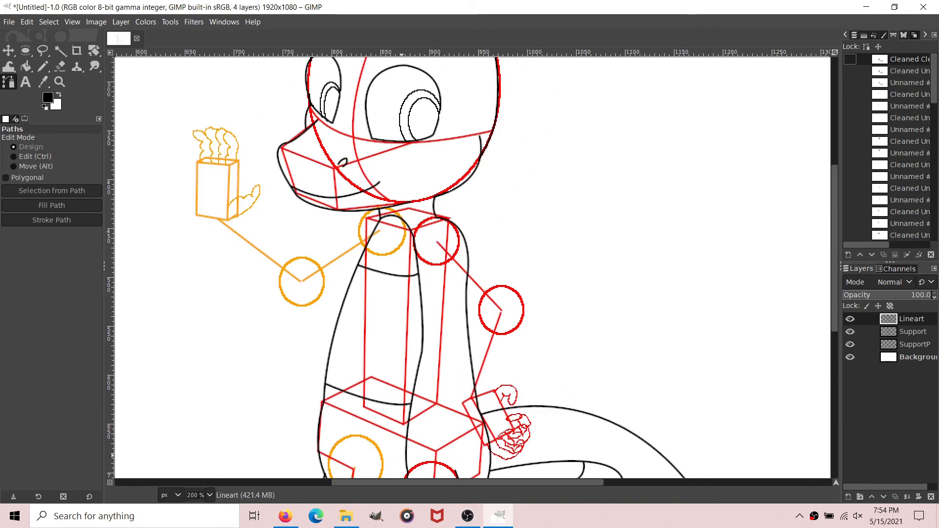
{"action": "key", "text": "3"}
{"action": "scroll", "coordinate": [472, 268], "scroll_direction": "left", "scroll_amount": 2}
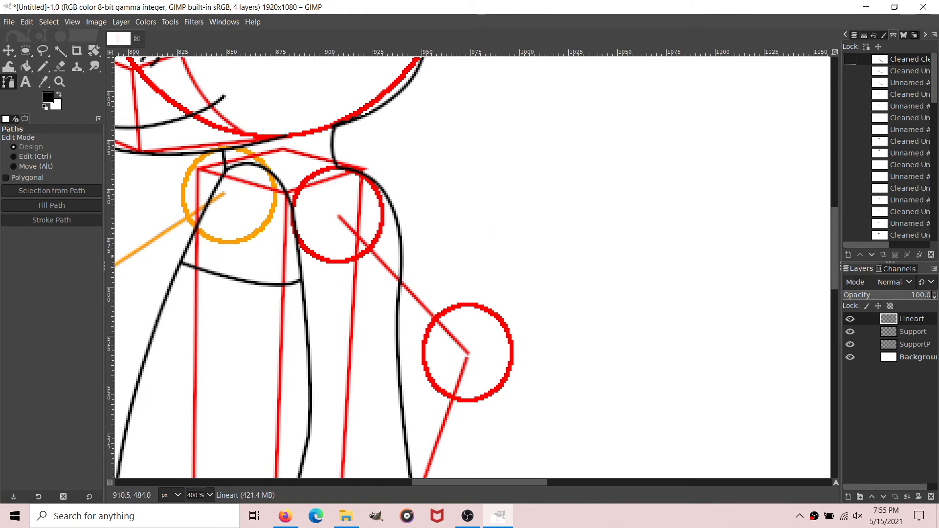
{"action": "left_click", "coordinate": [293, 230]}
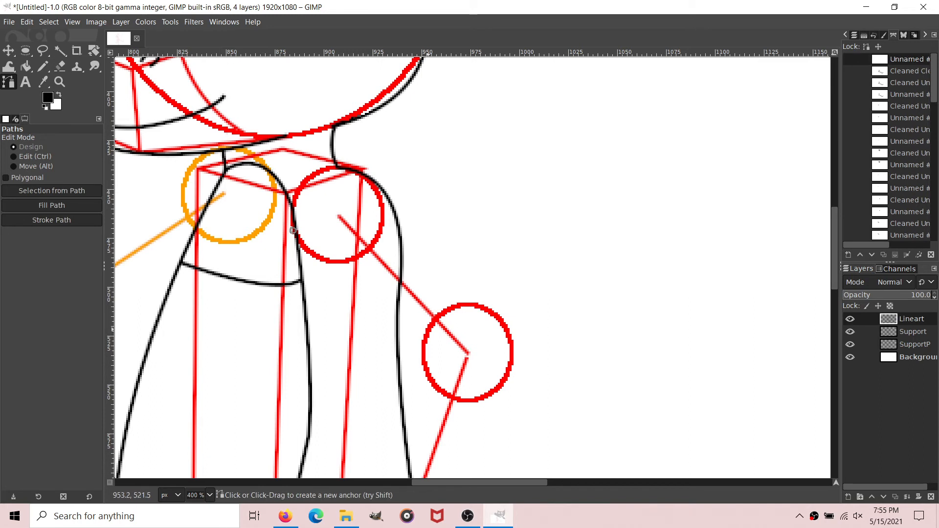
{"action": "left_click_drag", "start_coordinate": [443, 354], "coordinate": [461, 360]}
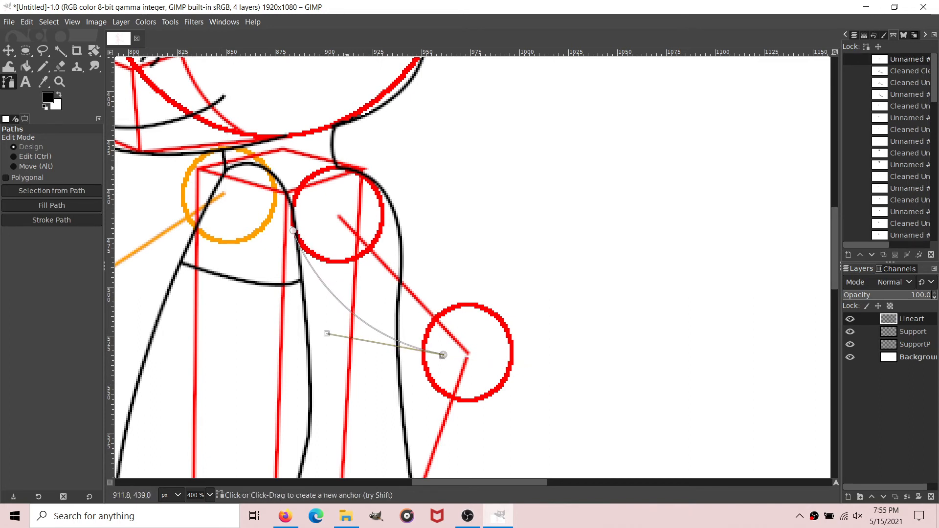
Step: Add the arm's outer contour as a path component from the shoulder around the elbow circle to the back of the wrist
{"action": "left_click", "coordinate": [346, 167], "text": "shift"}
{"action": "mouse_move", "coordinate": [501, 322]}
{"action": "left_mouse_down"}
{"action": "mouse_move", "coordinate": [551, 433]}
{"action": "mouse_move", "coordinate": [502, 322]}
{"action": "left_mouse_up"}
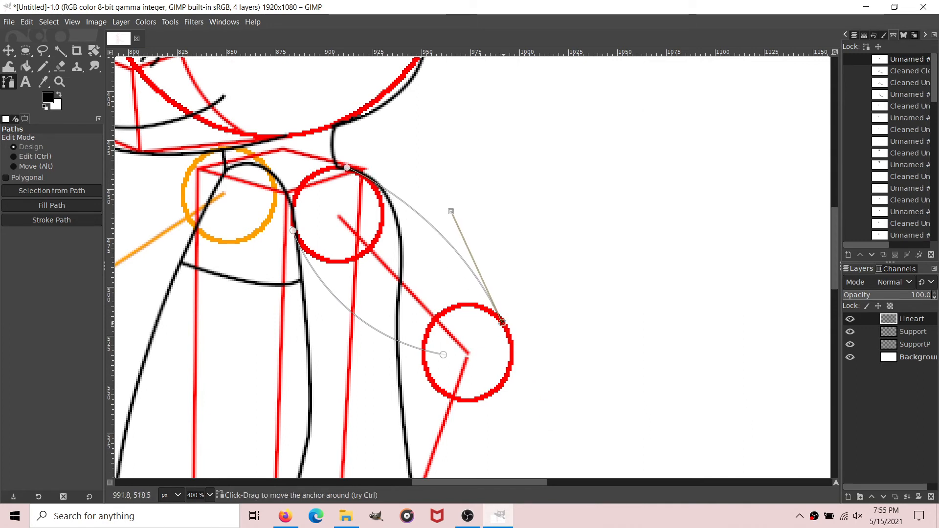
{"action": "mouse_move", "coordinate": [513, 391]}
{"action": "left_mouse_down"}
{"action": "mouse_move", "coordinate": [497, 425]}
{"action": "mouse_move", "coordinate": [513, 392]}
{"action": "left_mouse_up"}
{"action": "scroll", "coordinate": [513, 390], "scroll_direction": "down", "scroll_amount": 5}
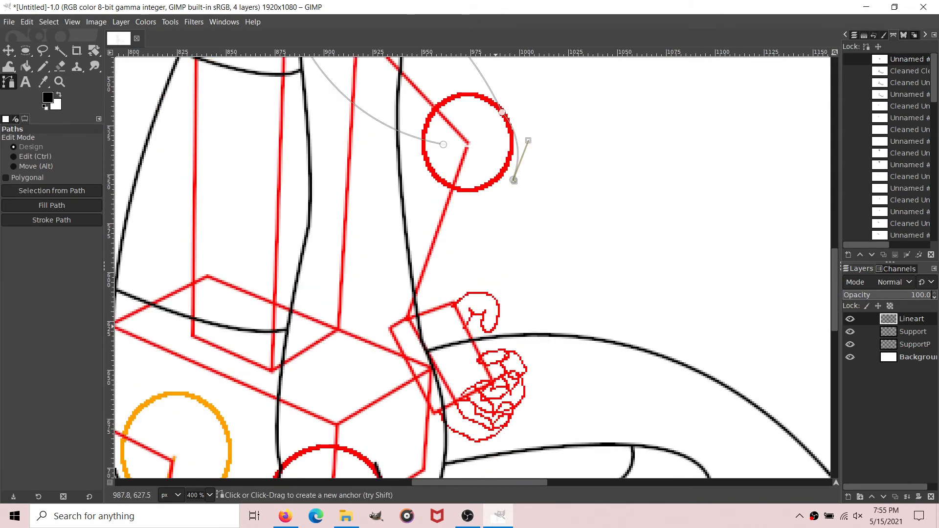
{"action": "mouse_move", "coordinate": [452, 304]}
{"action": "left_mouse_down"}
{"action": "mouse_move", "coordinate": [427, 325]}
{"action": "mouse_move", "coordinate": [451, 311]}
{"action": "left_mouse_up"}
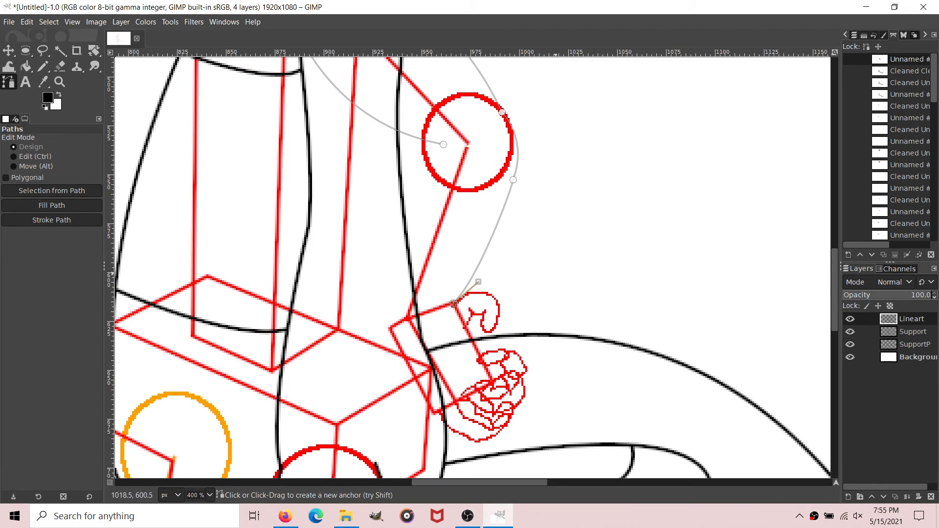
Step: Add the forearm's inner contour from the upper-arm curve to the front of the wrist and remove the arm path's small tangents
{"action": "left_click", "coordinate": [430, 189], "text": "shift"}
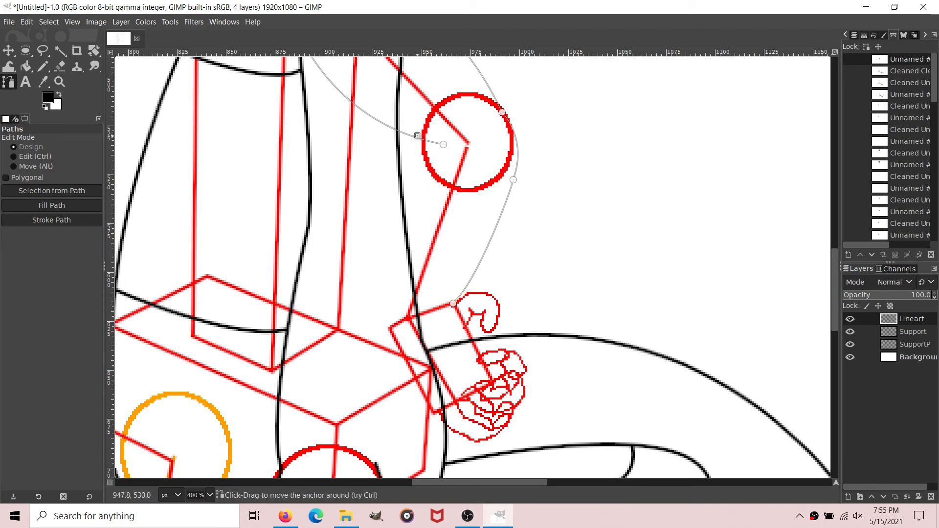
{"action": "left_click_drag", "start_coordinate": [418, 137], "coordinate": [415, 137]}
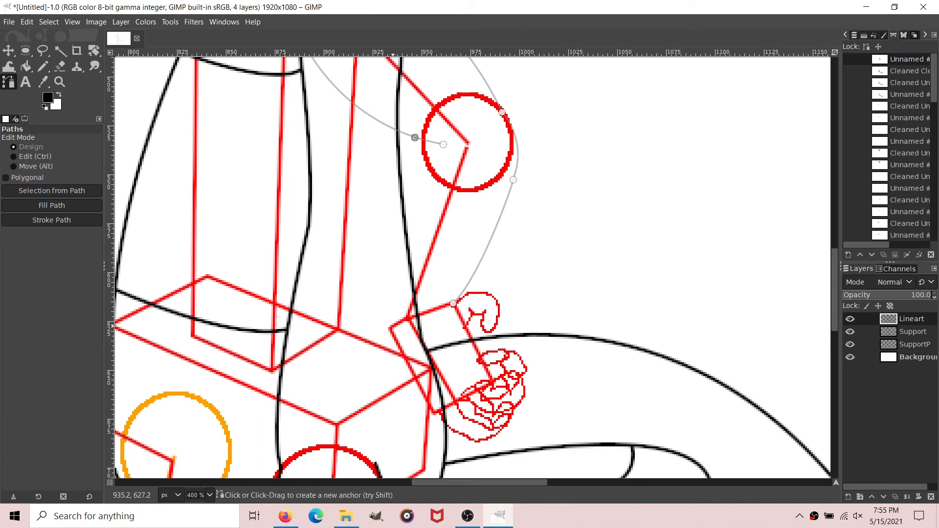
{"action": "mouse_move", "coordinate": [391, 330]}
{"action": "left_mouse_down"}
{"action": "mouse_move", "coordinate": [399, 393]}
{"action": "mouse_move", "coordinate": [394, 332]}
{"action": "left_mouse_up"}
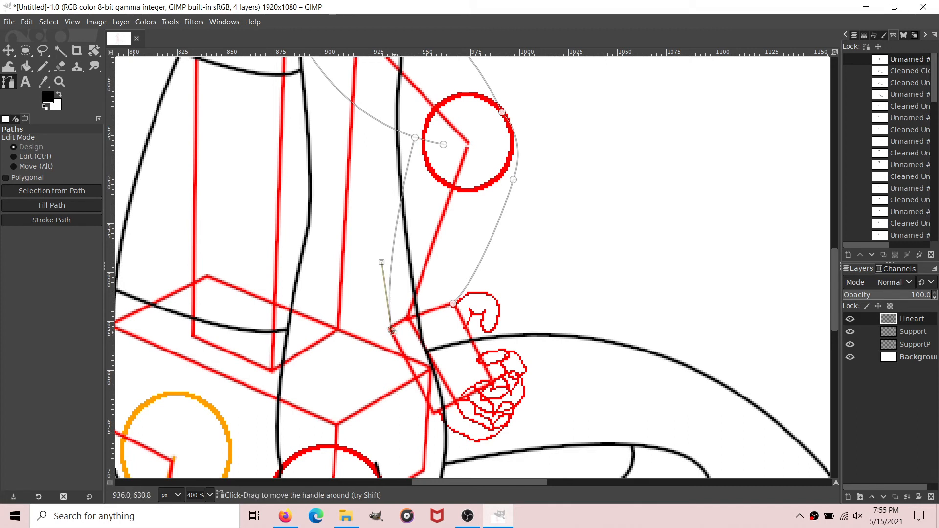
{"action": "right_click", "coordinate": [919, 59]}
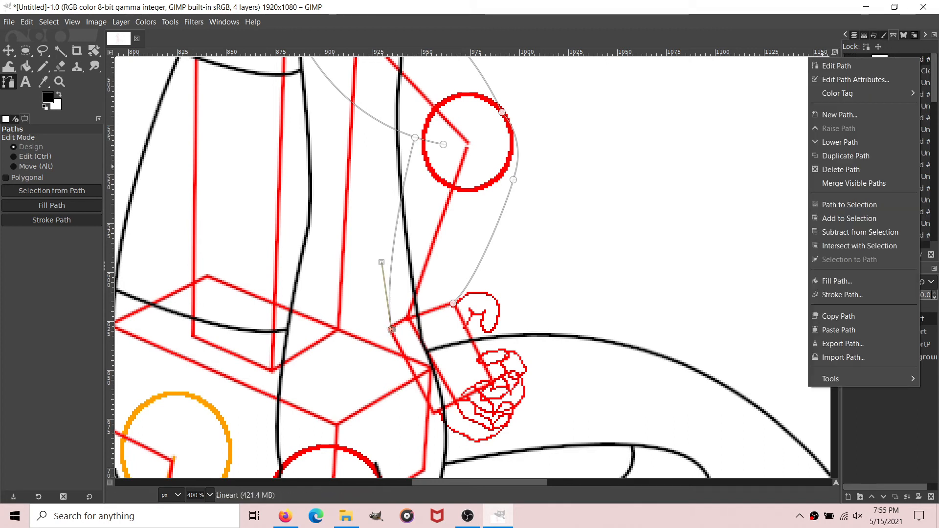
{"action": "mouse_move", "coordinate": [830, 379]}
{"action": "left_click", "coordinate": [758, 379]}
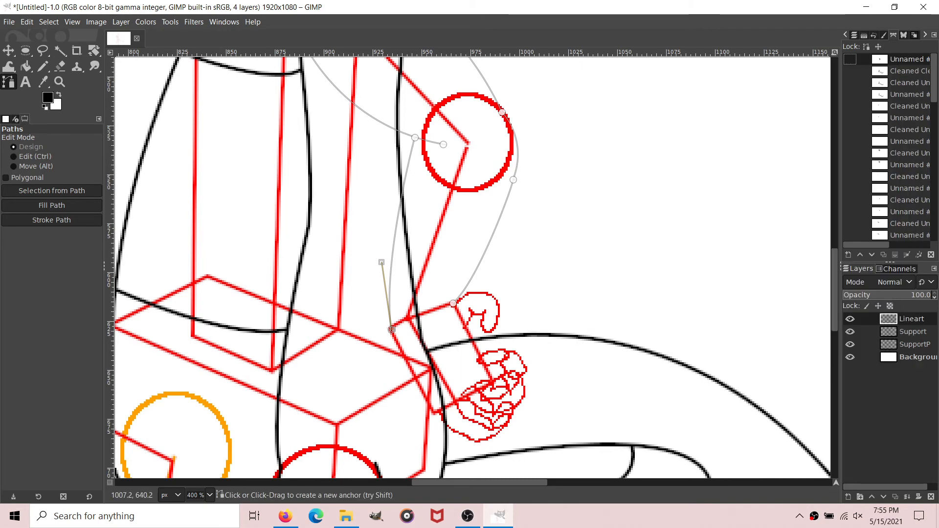
{"action": "left_click", "coordinate": [539, 323]}
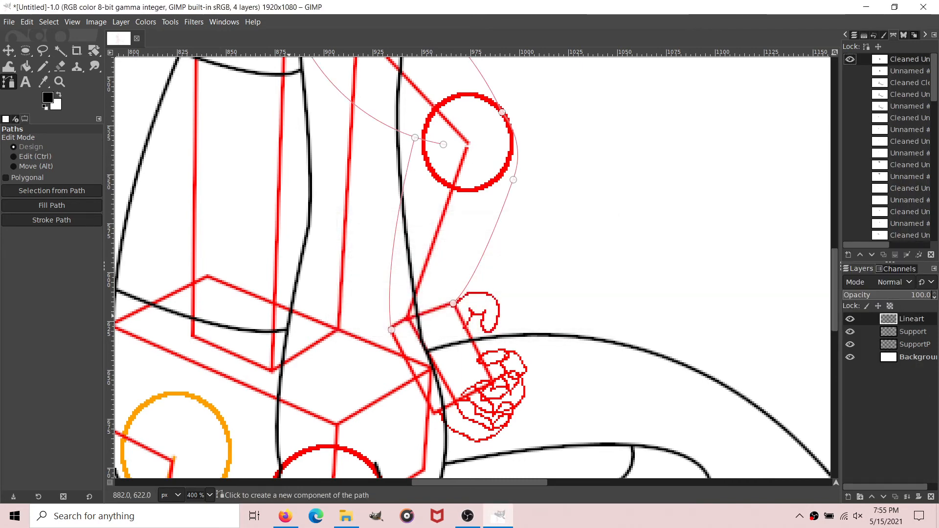
Step: Stroke the arm path with a 2 px solid antialiased black line and hide the path
{"action": "left_click", "coordinate": [51, 219]}
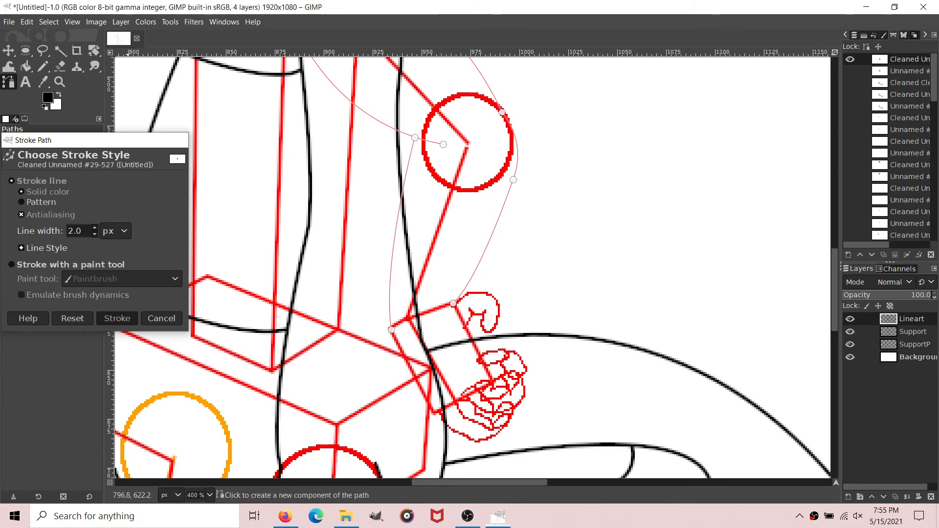
{"action": "left_click", "coordinate": [116, 318]}
{"action": "scroll", "coordinate": [700, 220], "scroll_direction": "up", "scroll_amount": 5}
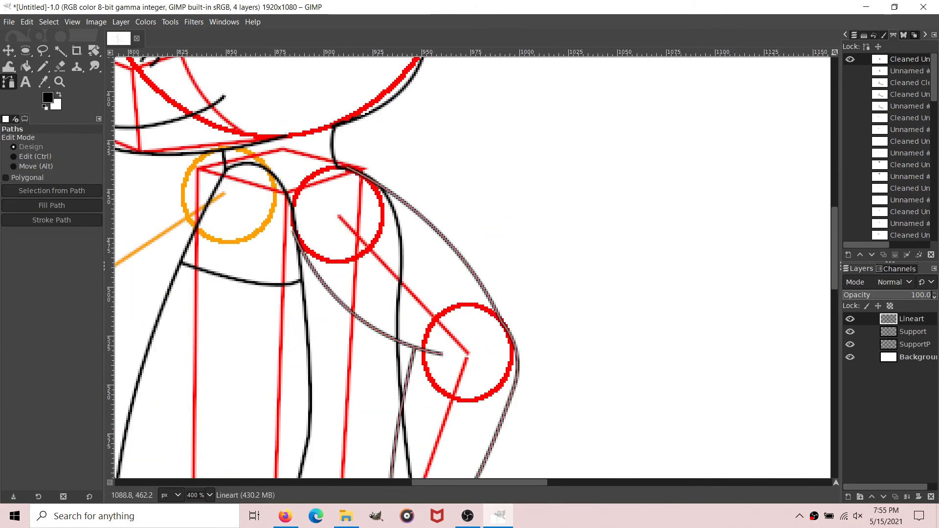
{"action": "left_click", "coordinate": [850, 59]}
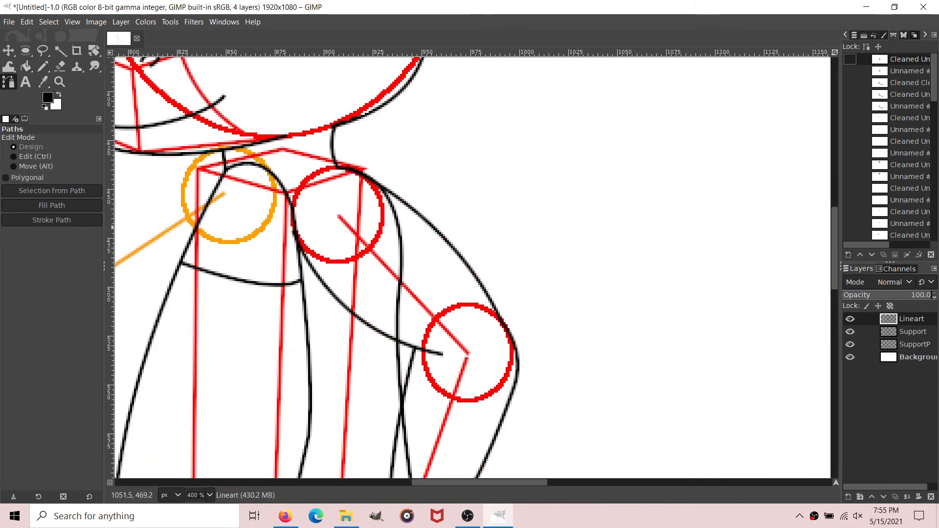
Step: Draw a path from the back of the wrist down the hand's edge and around the uppermost curled finger of the red sketch
{"action": "scroll", "coordinate": [587, 220], "scroll_direction": "down", "scroll_amount": 2}
{"action": "scroll", "coordinate": [209, 495], "scroll_direction": "up", "scroll_amount": 1}
{"action": "scroll", "coordinate": [439, 233], "scroll_direction": "down", "scroll_amount": 3}
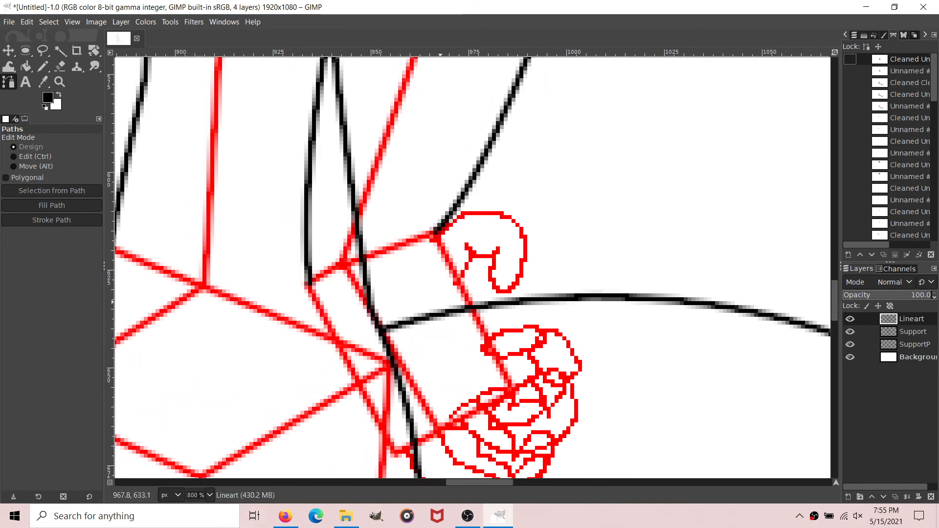
{"action": "left_click", "coordinate": [436, 231]}
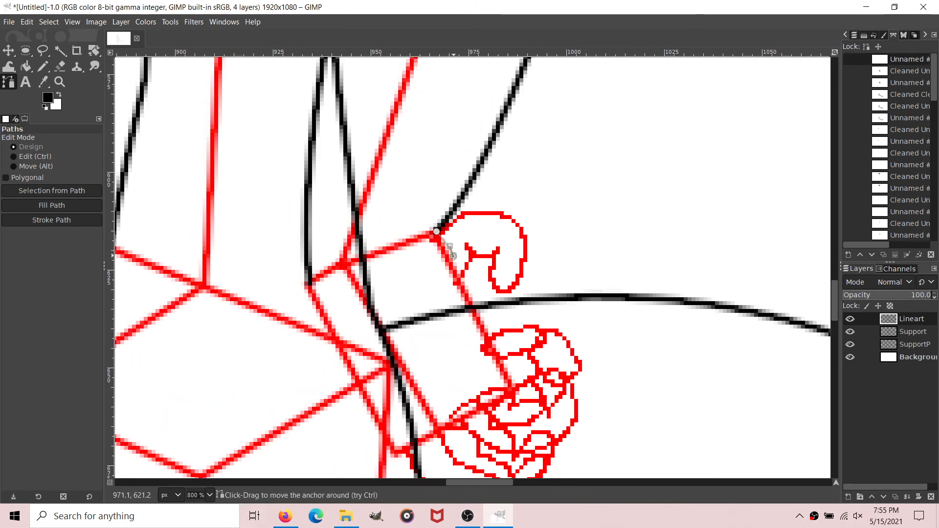
{"action": "left_click", "coordinate": [449, 251]}
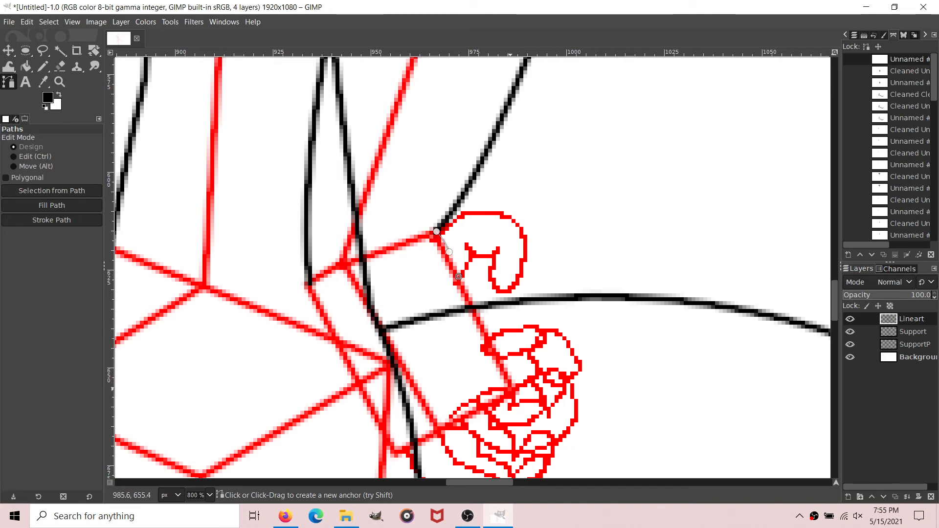
{"action": "left_click_drag", "start_coordinate": [512, 388], "coordinate": [485, 356]}
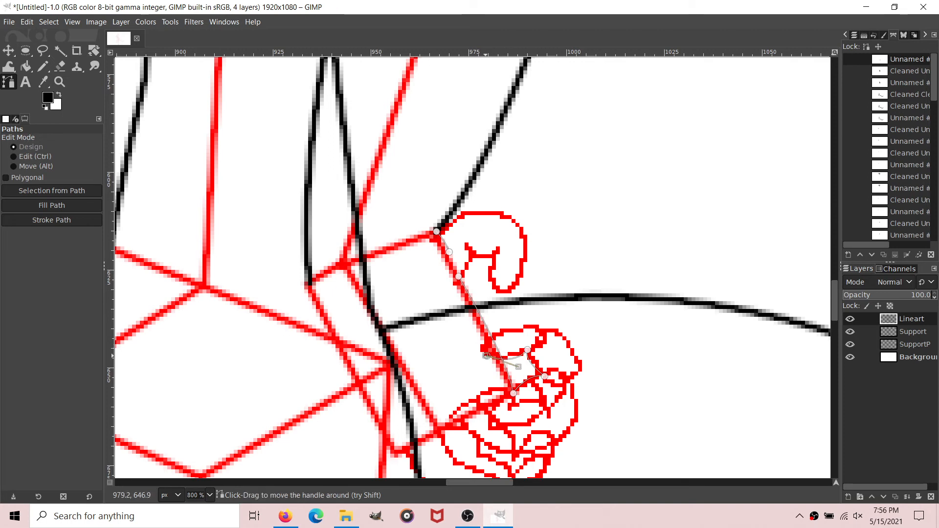
{"action": "mouse_move", "coordinate": [534, 326]}
{"action": "left_mouse_down"}
{"action": "mouse_move", "coordinate": [609, 322]}
{"action": "mouse_move", "coordinate": [534, 326]}
{"action": "left_mouse_up"}
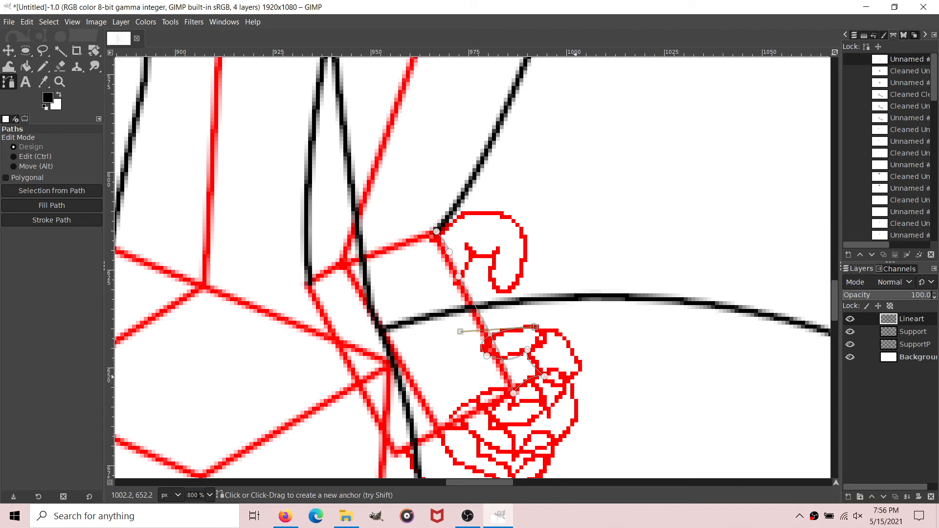
{"action": "mouse_move", "coordinate": [576, 376]}
{"action": "left_mouse_down"}
{"action": "mouse_move", "coordinate": [575, 420]}
{"action": "mouse_move", "coordinate": [576, 376]}
{"action": "left_mouse_up"}
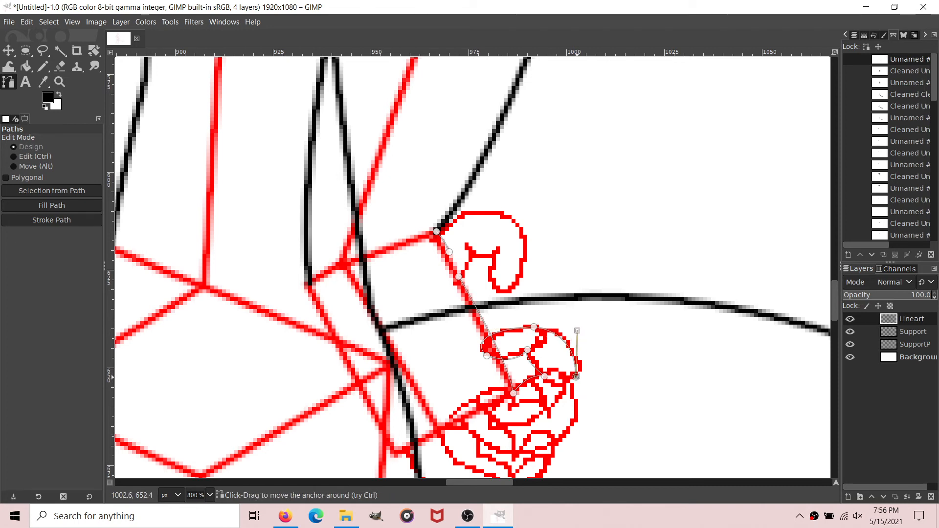
{"action": "mouse_move", "coordinate": [492, 408]}
{"action": "left_mouse_down"}
{"action": "mouse_move", "coordinate": [413, 393]}
{"action": "mouse_move", "coordinate": [504, 404]}
{"action": "mouse_move", "coordinate": [481, 416]}
{"action": "left_mouse_up"}
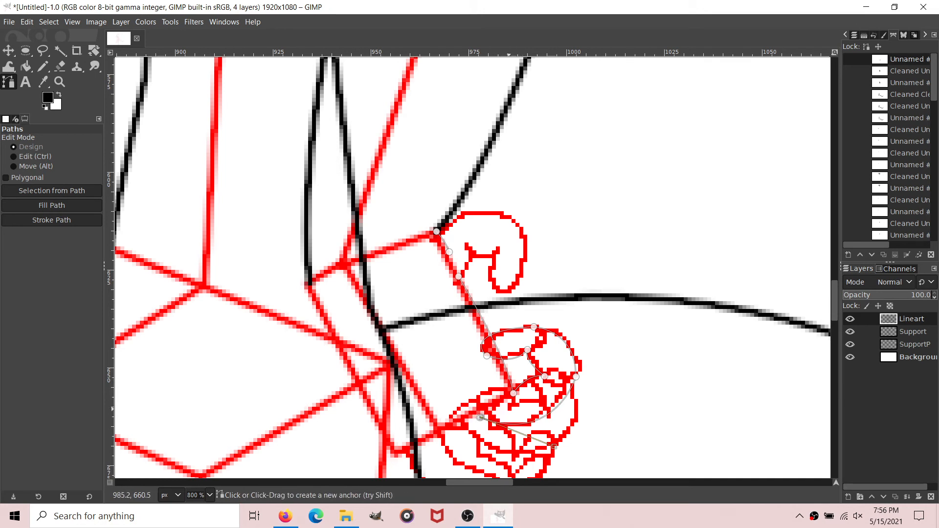
{"action": "scroll", "coordinate": [507, 290], "scroll_direction": "down", "scroll_amount": 2}
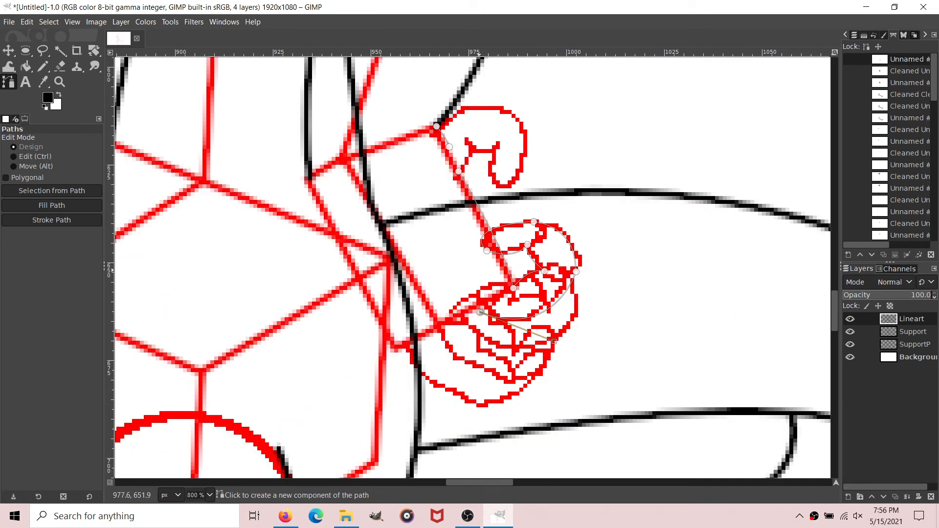
{"action": "left_click", "coordinate": [465, 265], "text": "shift"}
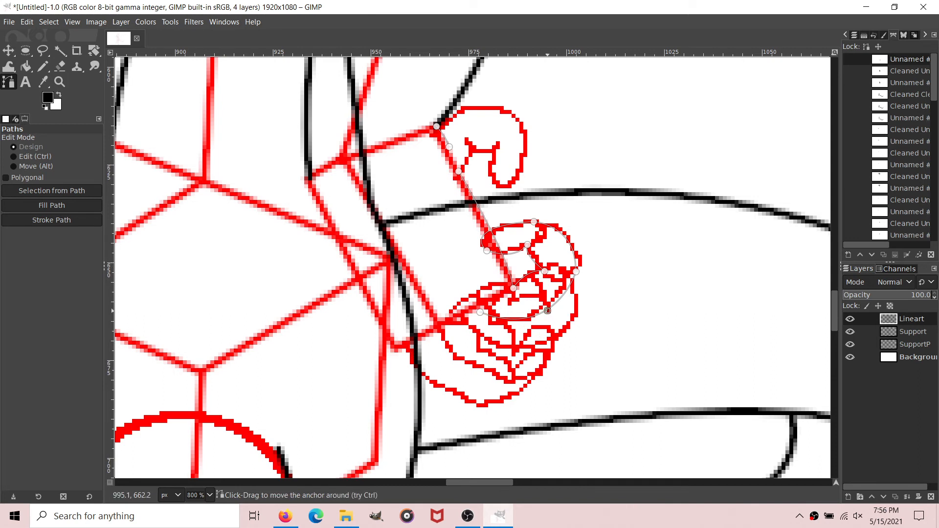
{"action": "left_click_drag", "start_coordinate": [543, 259], "coordinate": [554, 251]}
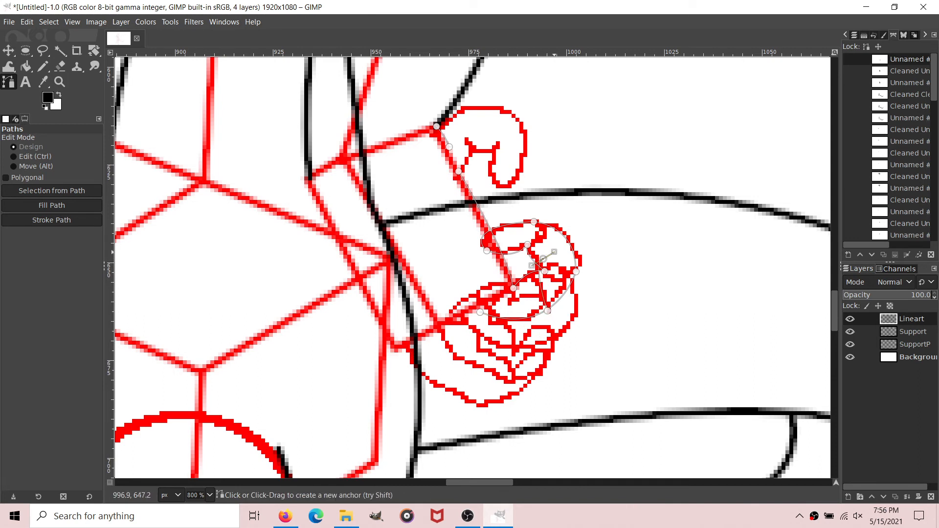
{"action": "key", "text": "ctrl+z"}
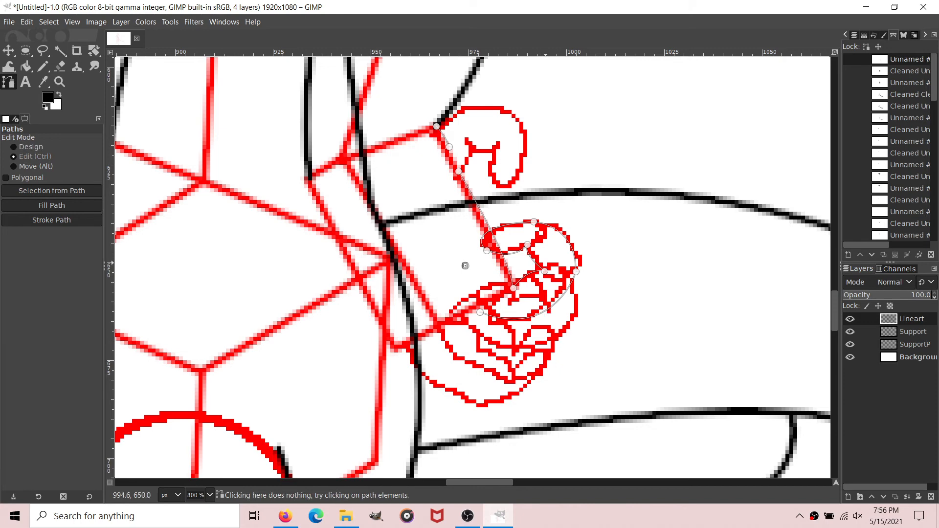
{"action": "key", "text": "ctrl+z"}
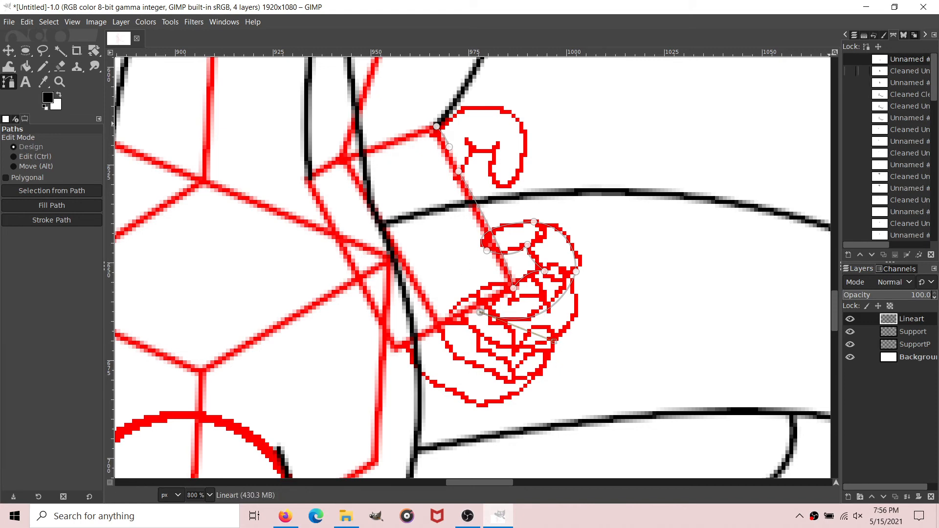
Step: Remove small tangents from the hand path with a size of 2.0
{"action": "right_click", "coordinate": [853, 59]}
{"action": "mouse_move", "coordinate": [822, 376]}
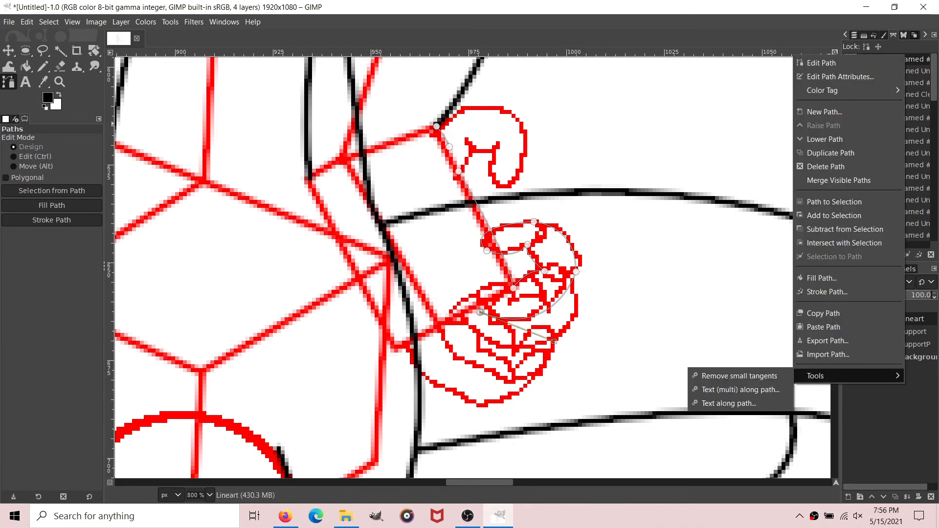
{"action": "left_click", "coordinate": [739, 376]}
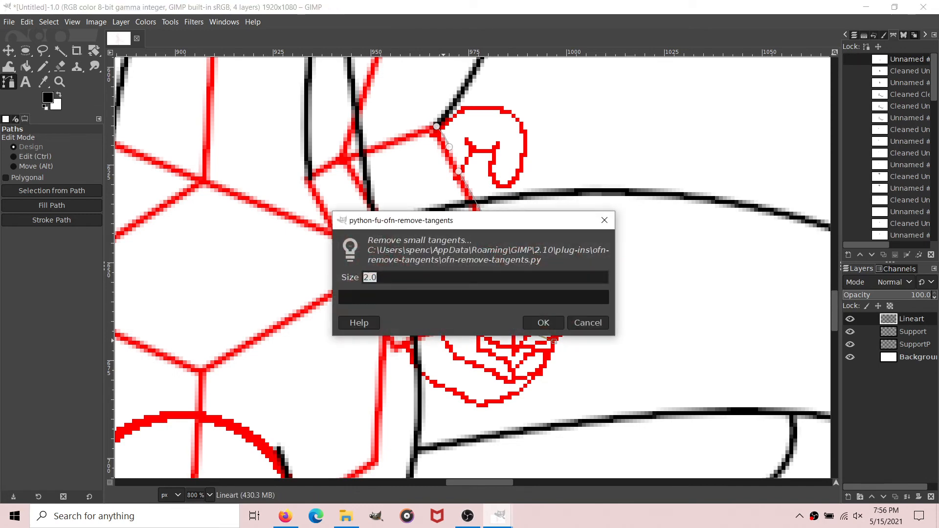
{"action": "left_click", "coordinate": [543, 323]}
Step: Stroke the cleaned hand path in black on Lineart and hide the path
{"action": "left_click", "coordinate": [51, 219]}
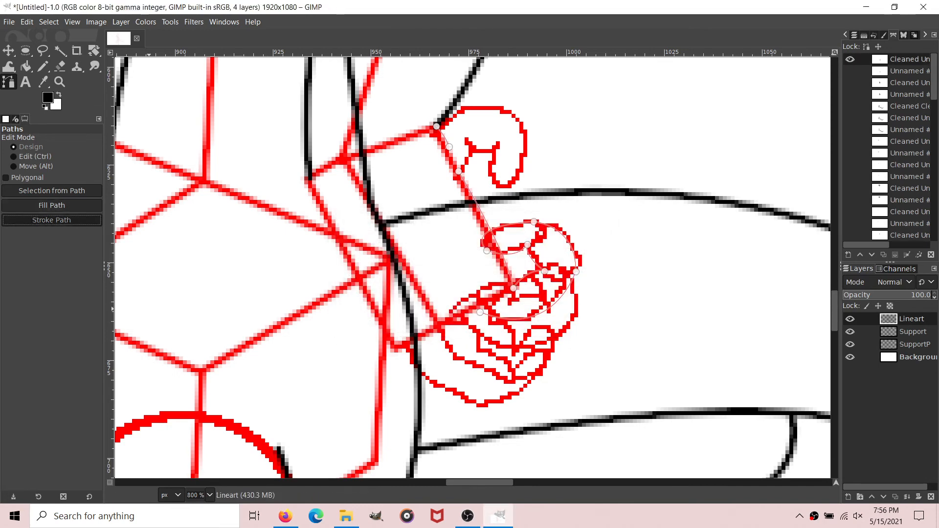
{"action": "left_click", "coordinate": [117, 313]}
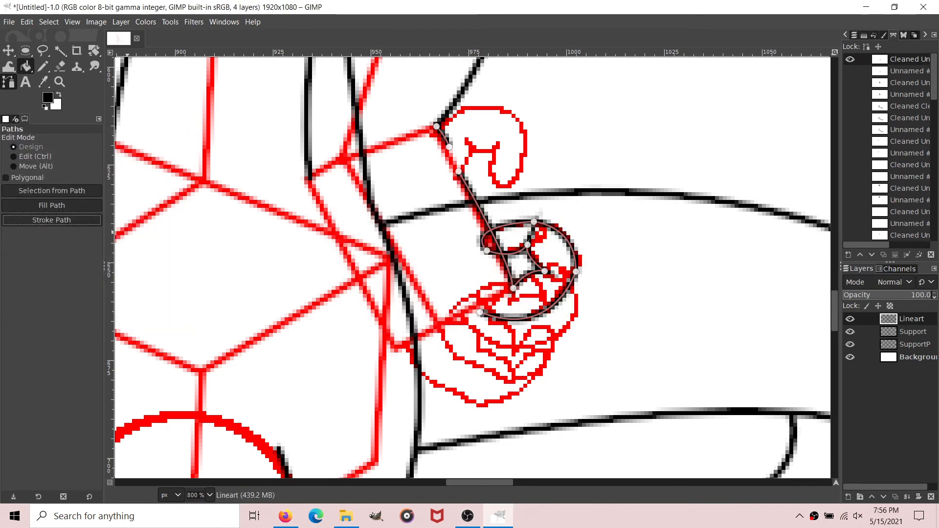
{"action": "left_click", "coordinate": [850, 59]}
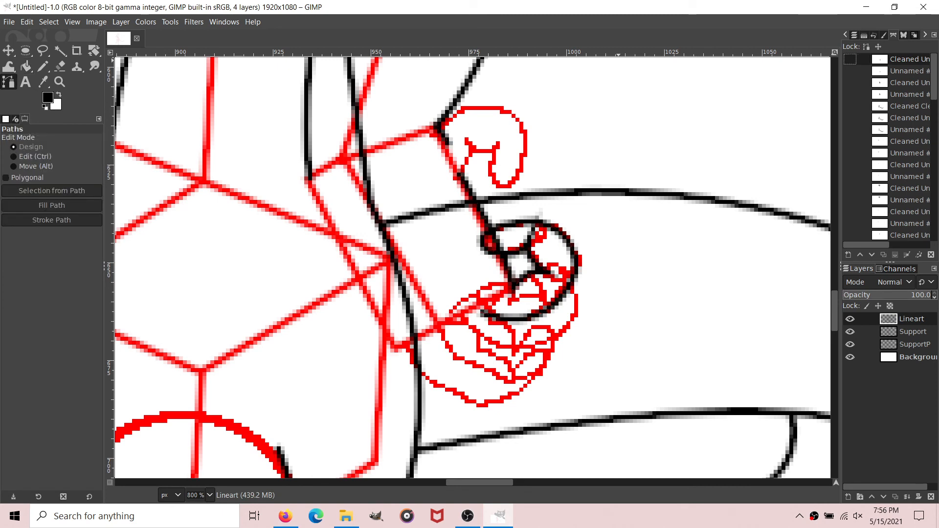
Step: Erase the hand line crossing the inside of the upper finger using the Eraser at size 3
{"action": "key", "text": "shift+e"}
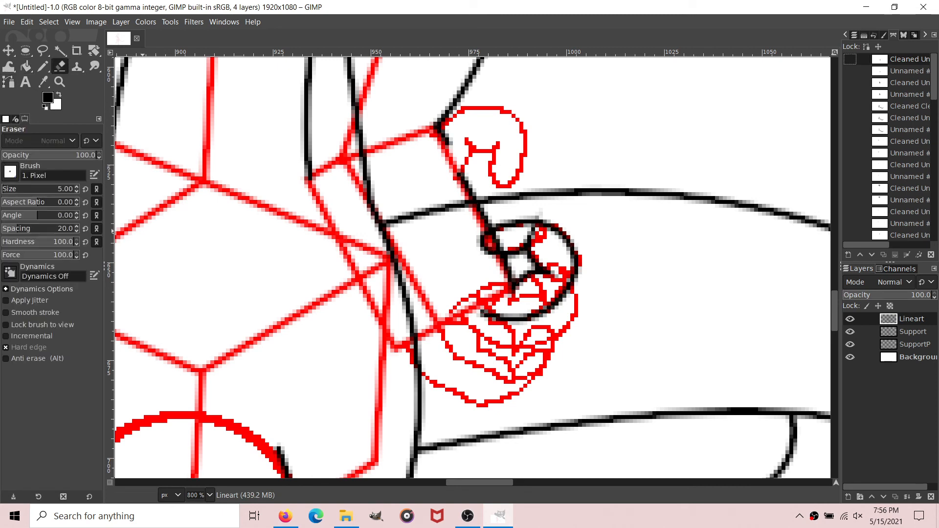
{"action": "left_click_drag", "start_coordinate": [501, 244], "coordinate": [499, 242]}
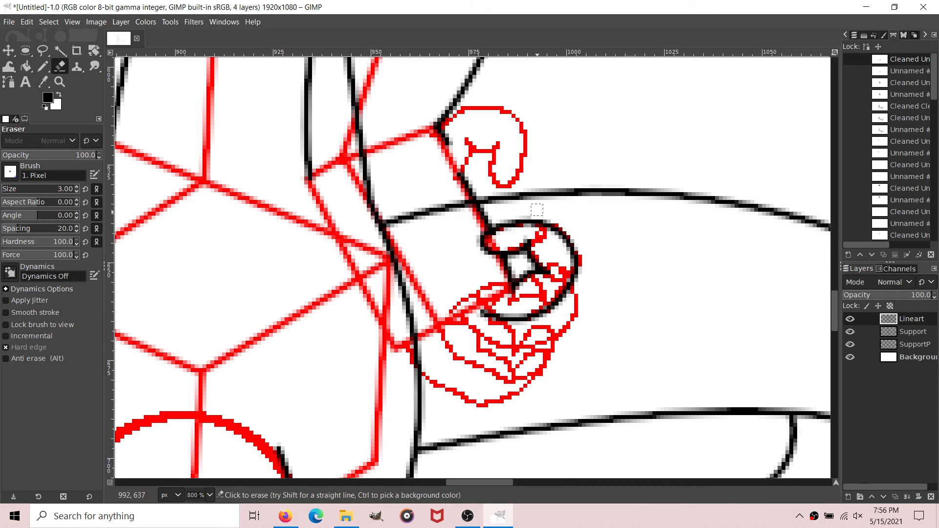
Step: Draw a path from the front of the wrist around the lower edge of the hand and along the lowest curled finger
{"action": "key", "text": "b"}
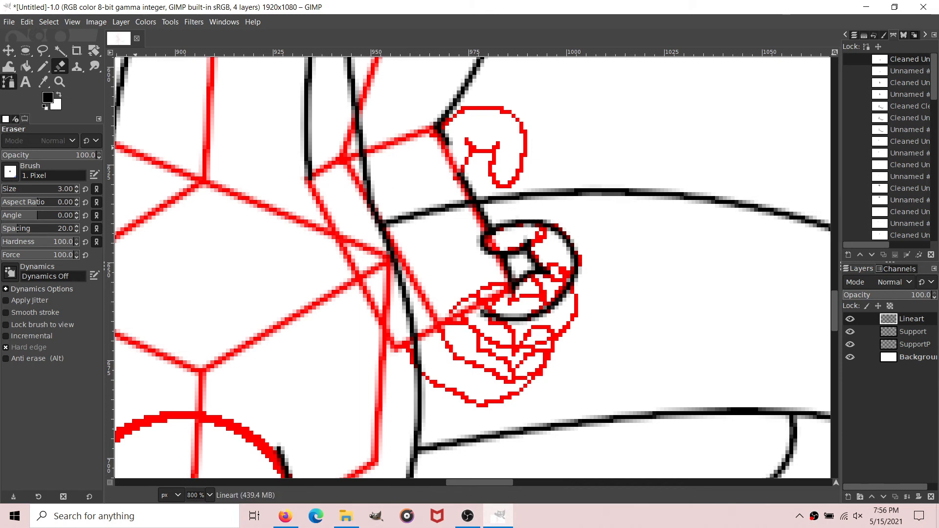
{"action": "left_click", "coordinate": [309, 179]}
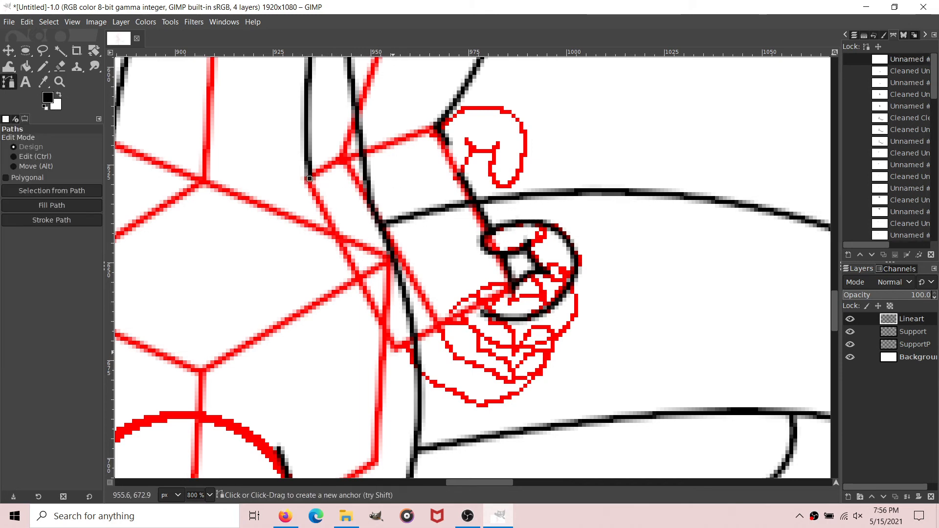
{"action": "left_click_drag", "start_coordinate": [396, 351], "coordinate": [492, 408]}
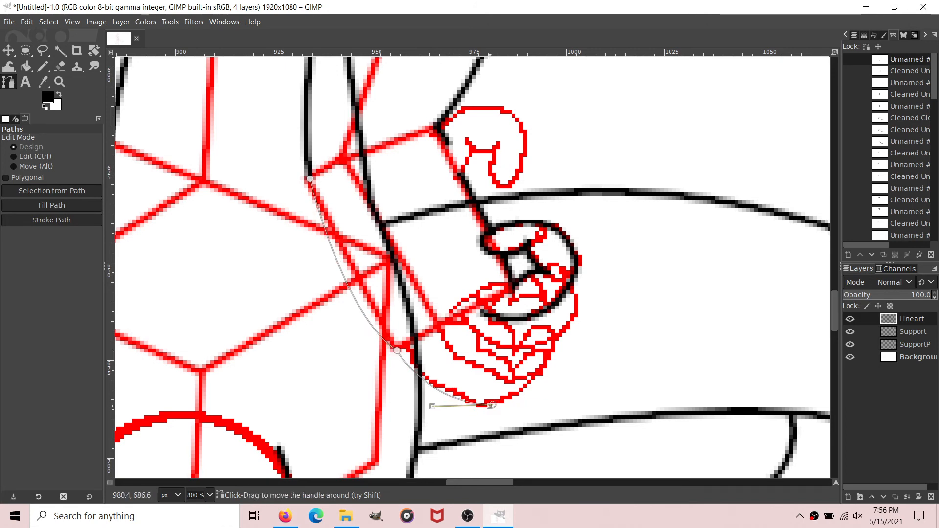
{"action": "left_click_drag", "start_coordinate": [561, 328], "coordinate": [523, 323]}
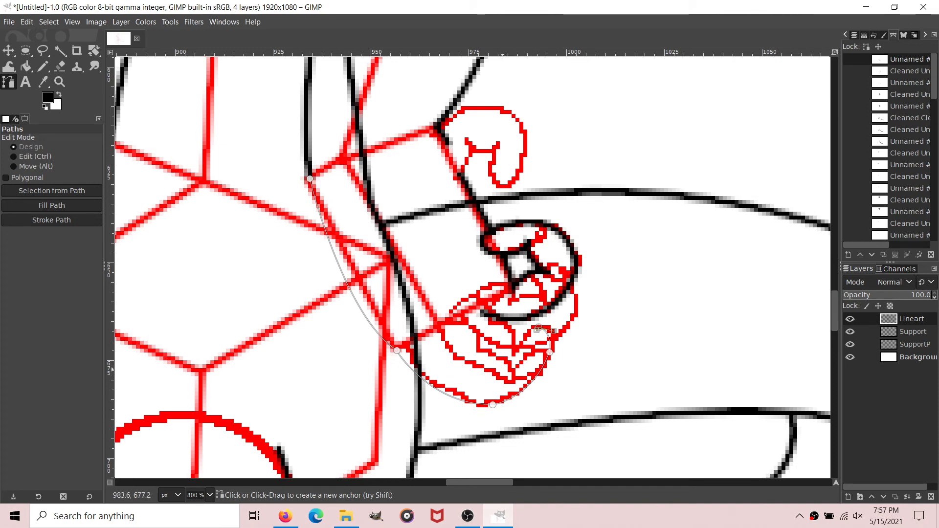
{"action": "left_click_drag", "start_coordinate": [510, 356], "coordinate": [509, 376]}
{"action": "left_click_drag", "start_coordinate": [509, 376], "coordinate": [474, 349]}
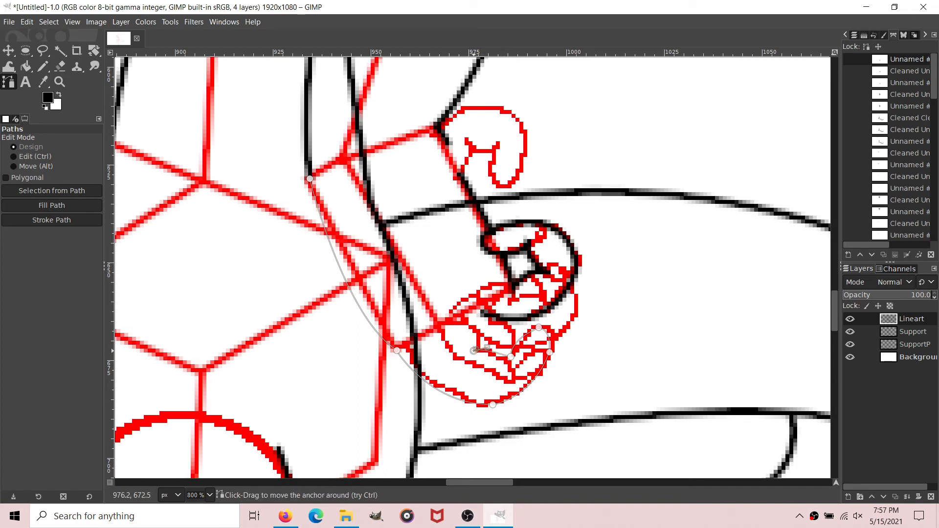
{"action": "left_click_drag", "start_coordinate": [437, 325], "coordinate": [404, 321]}
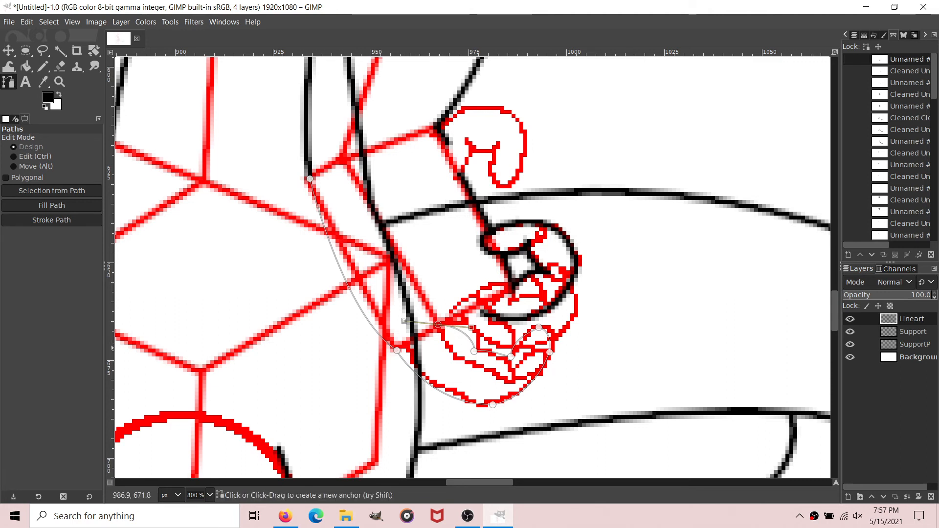
Step: Add a path component tracing the next finger up, from the knuckle line around its tip to the lowest finger's edge
{"action": "left_click", "coordinate": [467, 303], "text": "shift"}
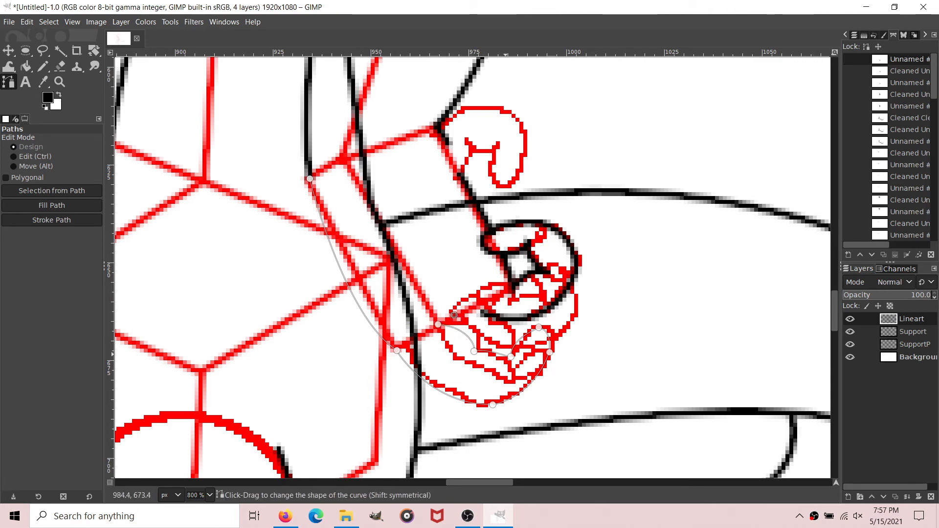
{"action": "left_click_drag", "start_coordinate": [481, 341], "coordinate": [481, 381]}
{"action": "key", "text": "ctrl+z"}
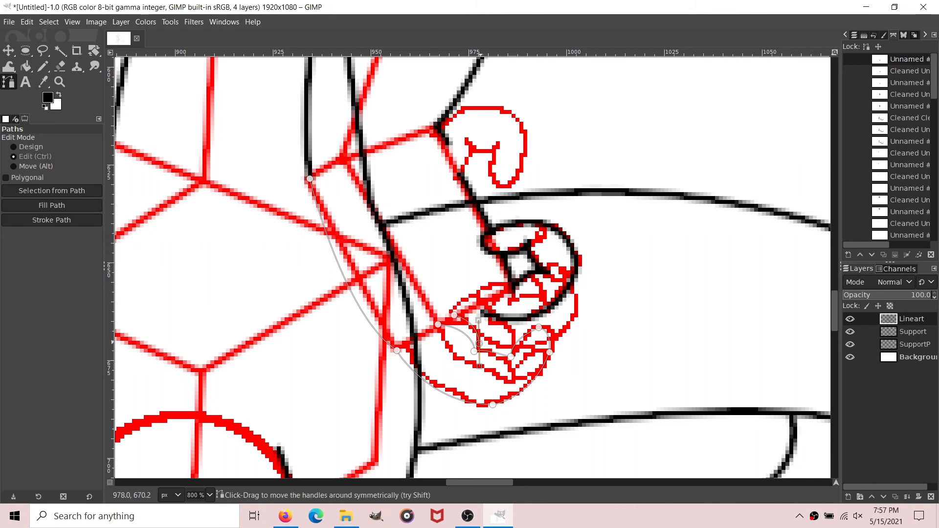
{"action": "left_click_drag", "start_coordinate": [478, 343], "coordinate": [481, 348]}
{"action": "left_click", "coordinate": [501, 338]}
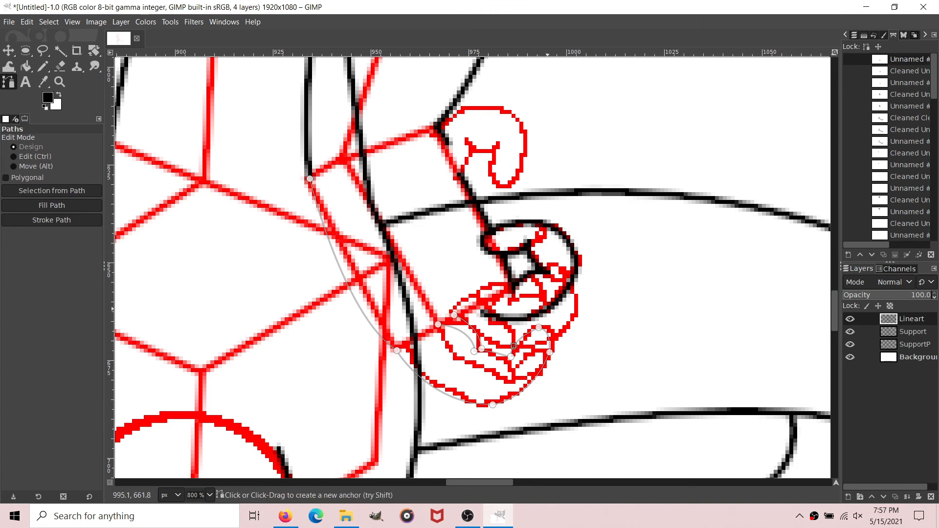
{"action": "mouse_move", "coordinate": [544, 300]}
{"action": "left_mouse_down"}
{"action": "mouse_move", "coordinate": [570, 294]}
{"action": "mouse_move", "coordinate": [544, 301]}
{"action": "left_mouse_up"}
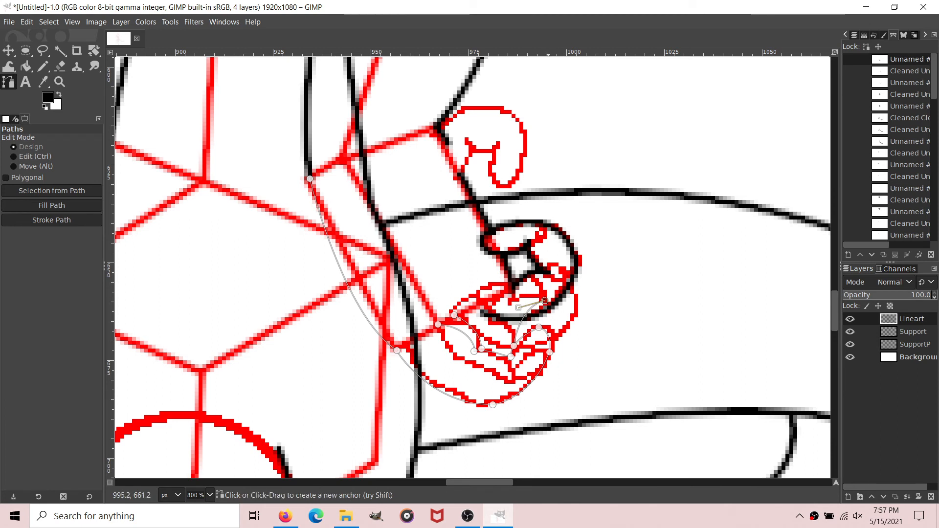
{"action": "mouse_move", "coordinate": [562, 354]}
{"action": "left_mouse_down"}
{"action": "mouse_move", "coordinate": [557, 405]}
{"action": "mouse_move", "coordinate": [553, 352]}
{"action": "left_mouse_up"}
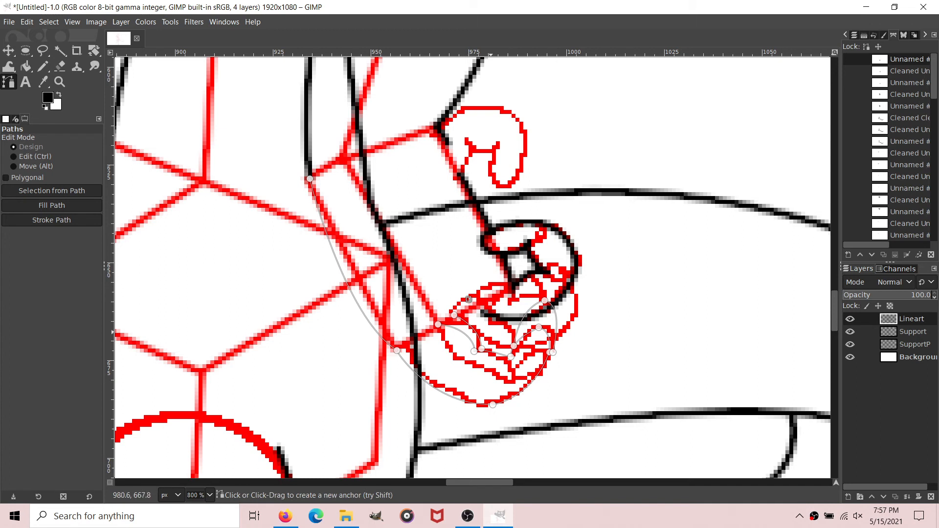
Step: Add a path component along the next curled finger's knuckle line, undoing the misplaced curves toward its tip
{"action": "left_click_drag", "start_coordinate": [468, 299], "coordinate": [515, 336]}
{"action": "key", "text": "ctrl+z"}
{"action": "left_click_drag", "start_coordinate": [566, 285], "coordinate": [520, 310]}
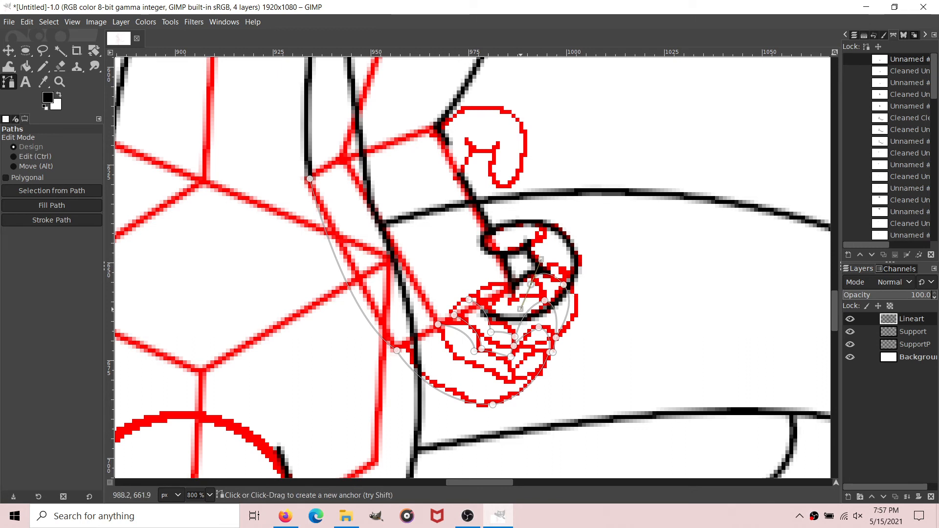
{"action": "key", "text": "ctrl+z"}
{"action": "key", "text": "ctrl+z"}
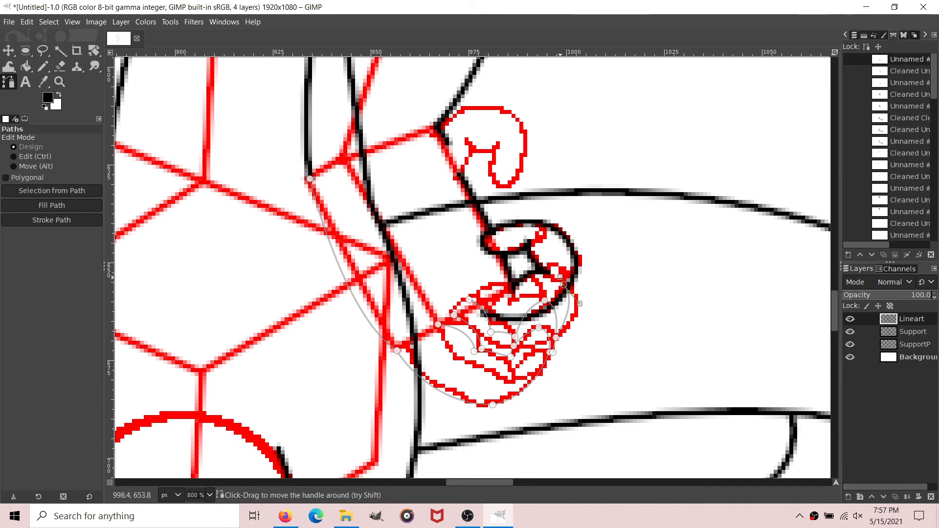
{"action": "key", "text": "ctrl+z"}
{"action": "key", "text": "ctrl+z"}
{"action": "key", "text": "ctrl+z"}
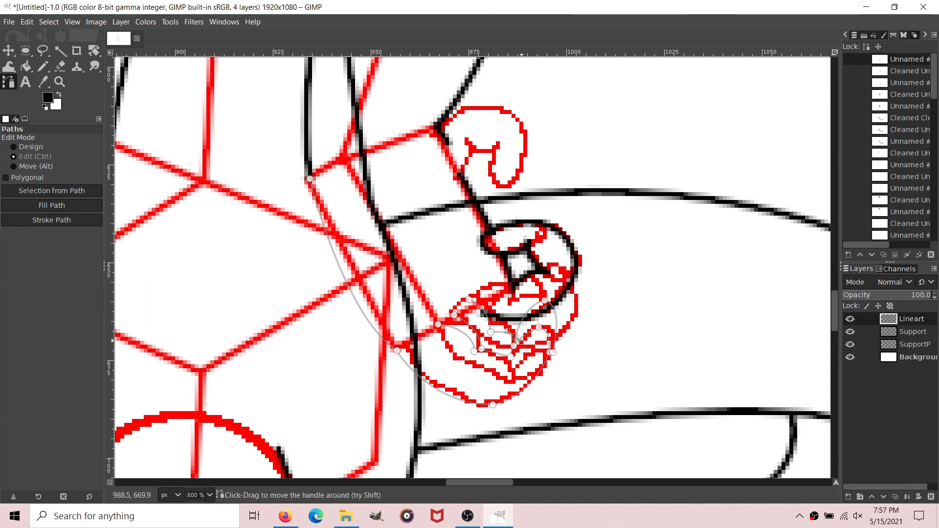
Step: Trace the remaining curled finger with path curves from the knuckle line, around its tip and down the hand's outer edge
{"action": "left_click_drag", "start_coordinate": [514, 337], "coordinate": [500, 256]}
{"action": "mouse_move", "coordinate": [564, 289]}
{"action": "left_mouse_down"}
{"action": "mouse_move", "coordinate": [597, 320]}
{"action": "mouse_move", "coordinate": [601, 341]}
{"action": "mouse_move", "coordinate": [566, 292]}
{"action": "left_mouse_up"}
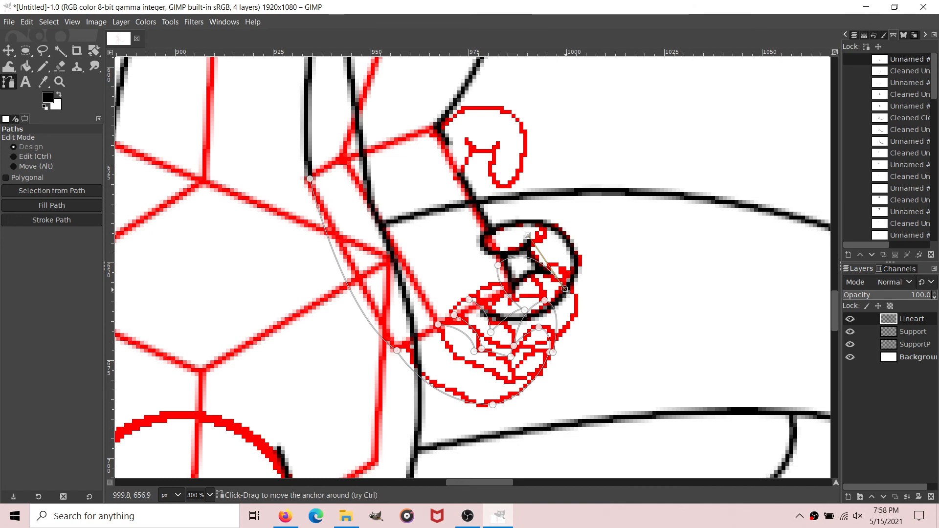
{"action": "mouse_move", "coordinate": [564, 337]}
{"action": "left_mouse_down"}
{"action": "mouse_move", "coordinate": [547, 360]}
{"action": "mouse_move", "coordinate": [554, 337]}
{"action": "left_mouse_up"}
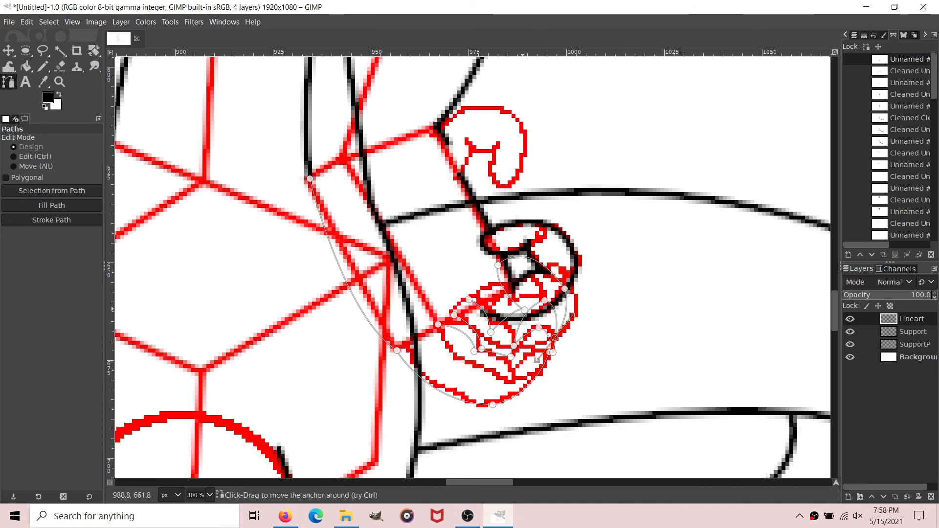
{"action": "left_click", "coordinate": [519, 308]}
{"action": "left_click_drag", "start_coordinate": [519, 308], "coordinate": [517, 308]}
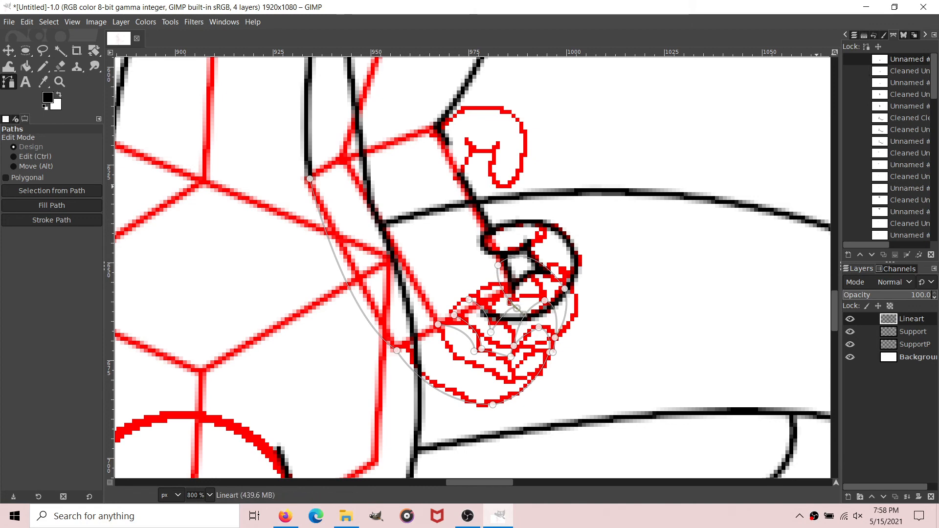
Step: Remove small tangents from the hand and fingers path at size 2.0
{"action": "right_click", "coordinate": [900, 57]}
{"action": "key", "text": "Right"}
{"action": "key", "text": "Return"}
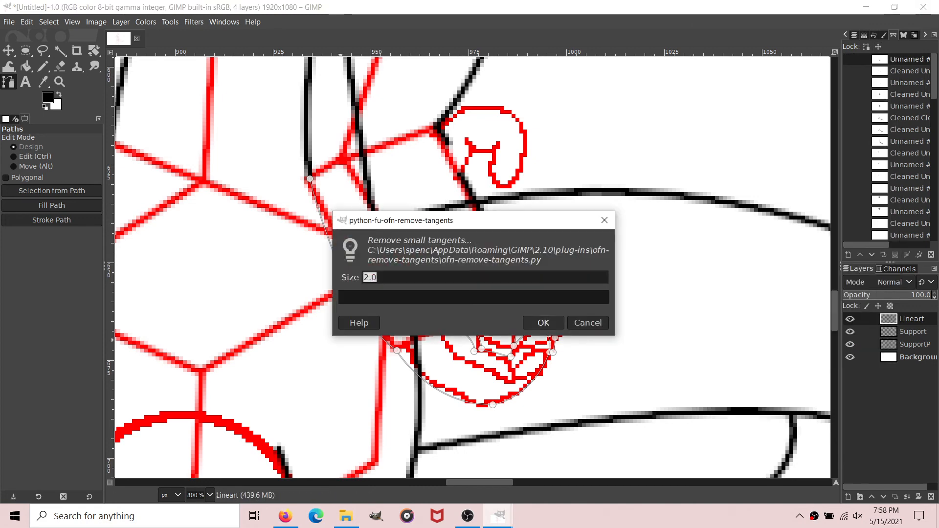
{"action": "left_click", "coordinate": [539, 322]}
Step: Stroke the cleaned hand and fingers path on Lineart with a 2 px solid black line and hide the path
{"action": "left_click", "coordinate": [51, 220]}
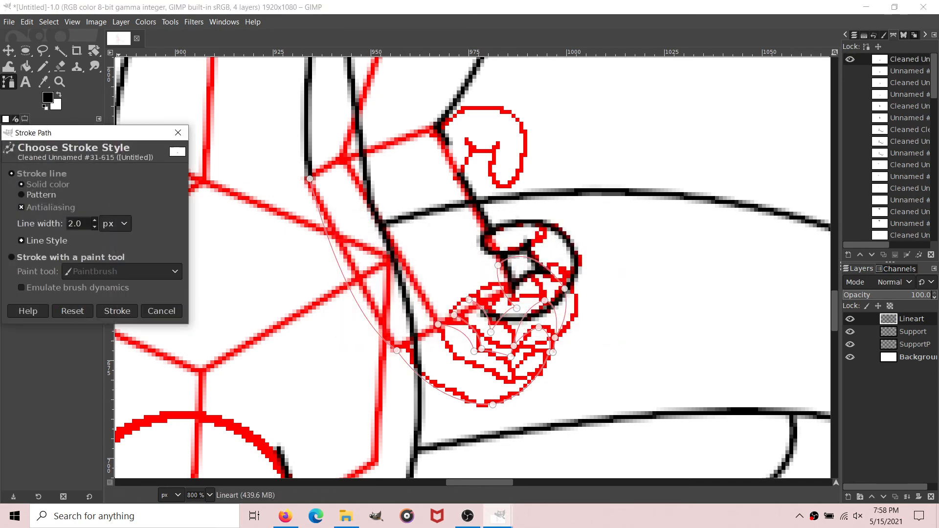
{"action": "left_click", "coordinate": [117, 311]}
{"action": "left_click", "coordinate": [26, 66]}
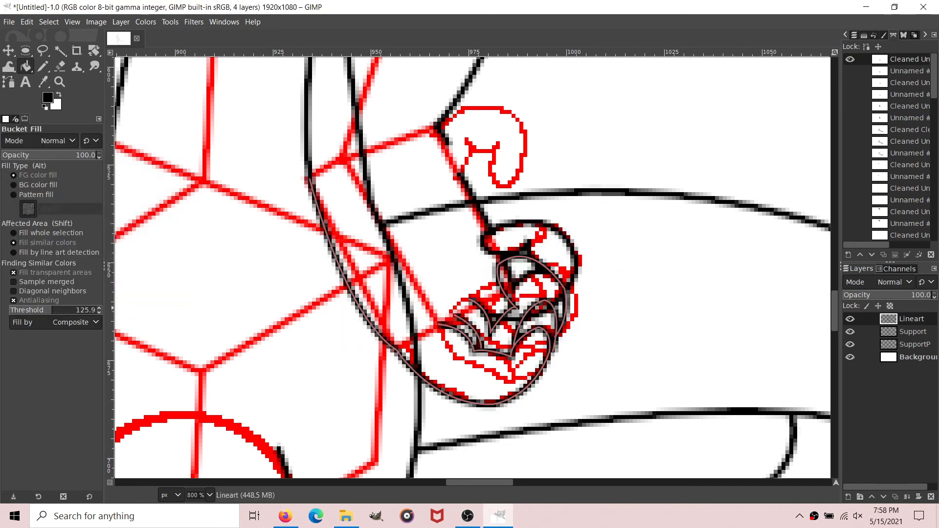
{"action": "left_click", "coordinate": [850, 59]}
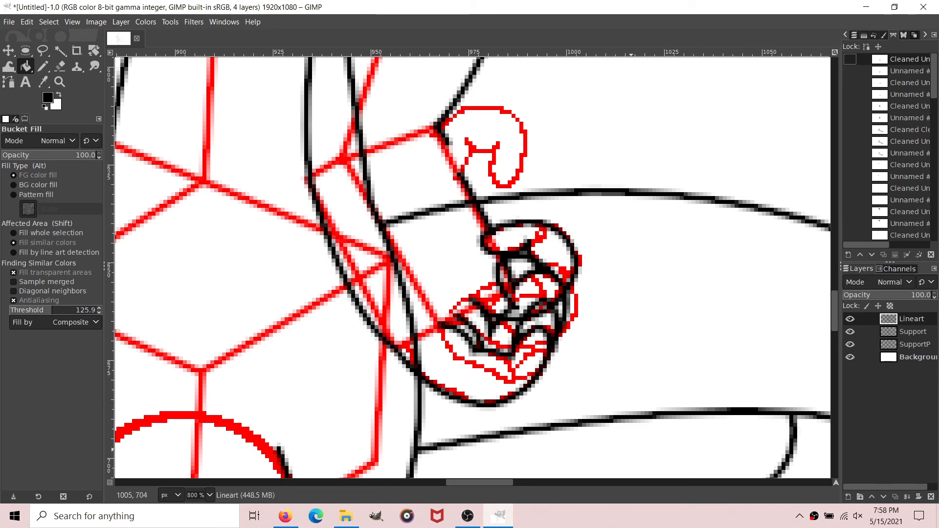
Step: Erase the overlapping lines inside the curled fingers on Lineart using the Eraser at size 3
{"action": "scroll", "coordinate": [588, 482], "scroll_direction": "right", "scroll_amount": 1}
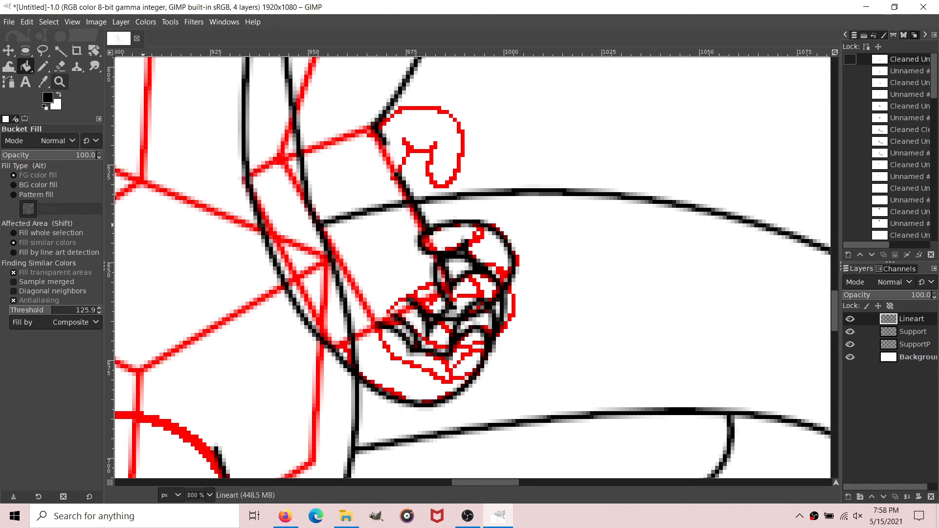
{"action": "left_click", "coordinate": [60, 66]}
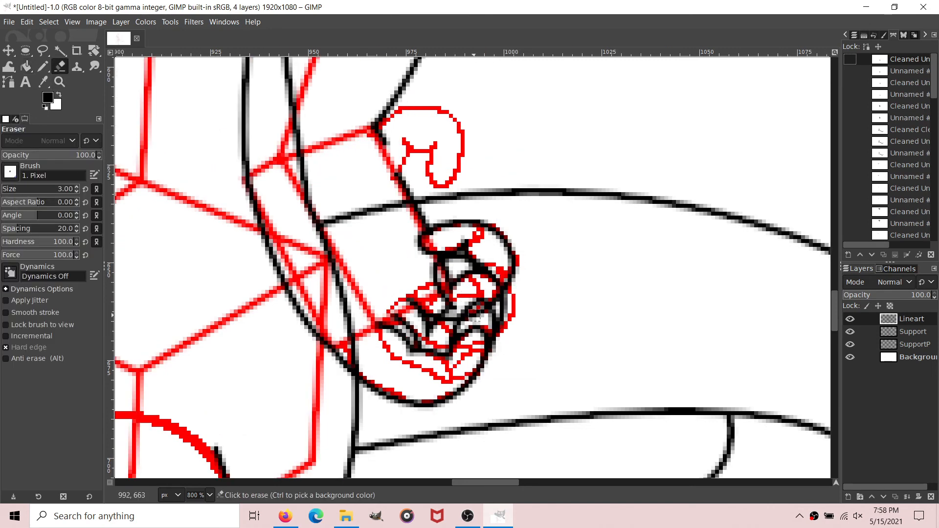
{"action": "left_click", "coordinate": [474, 317]}
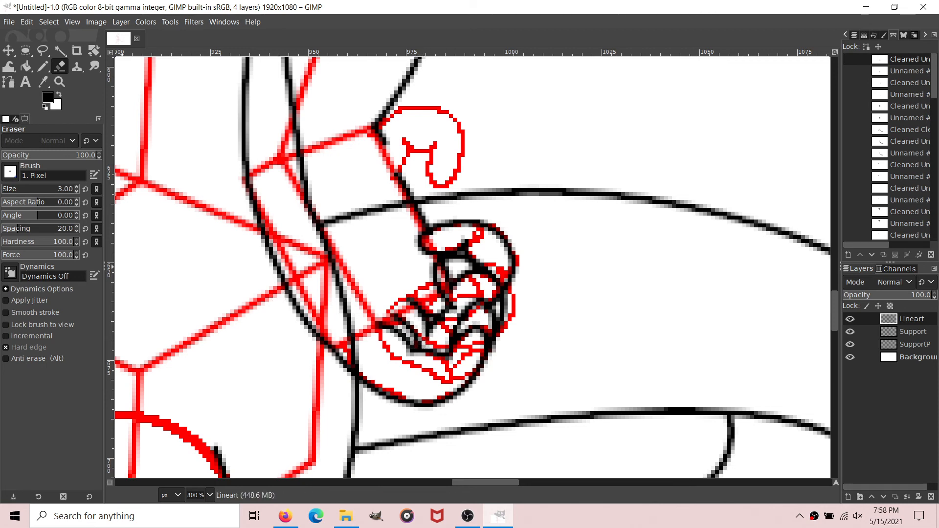
Step: Erase the leftover finger overlap and the tail and torso lines crossing the forearm and wrist
{"action": "left_click", "coordinate": [77, 191]}
{"action": "left_click", "coordinate": [77, 191]}
{"action": "key", "text": "bracketright"}
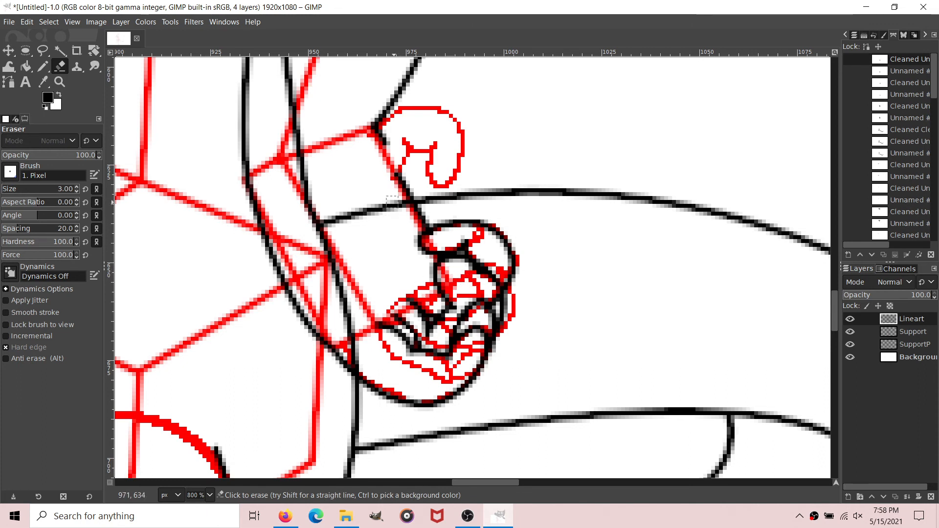
{"action": "mouse_move", "coordinate": [403, 212]}
{"action": "left_mouse_down"}
{"action": "mouse_move", "coordinate": [357, 223]}
{"action": "mouse_move", "coordinate": [376, 217]}
{"action": "mouse_move", "coordinate": [376, 202]}
{"action": "mouse_move", "coordinate": [305, 226]}
{"action": "mouse_move", "coordinate": [325, 232]}
{"action": "mouse_move", "coordinate": [361, 358]}
{"action": "mouse_move", "coordinate": [337, 282]}
{"action": "left_mouse_up"}
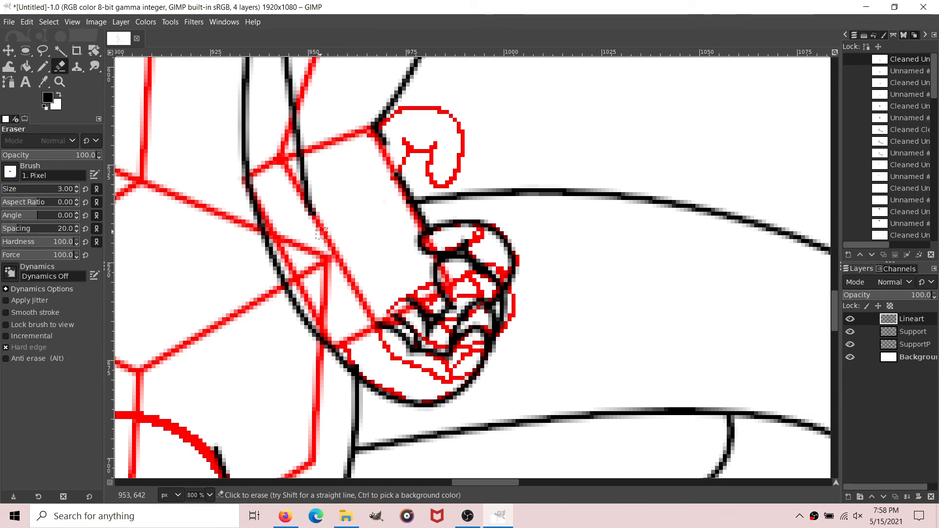
{"action": "mouse_move", "coordinate": [321, 234]}
{"action": "left_mouse_down"}
{"action": "mouse_move", "coordinate": [302, 159]}
{"action": "mouse_move", "coordinate": [298, 201]}
{"action": "mouse_move", "coordinate": [306, 174]}
{"action": "mouse_move", "coordinate": [279, 91]}
{"action": "mouse_move", "coordinate": [290, 126]}
{"action": "mouse_move", "coordinate": [280, 59]}
{"action": "left_mouse_up"}
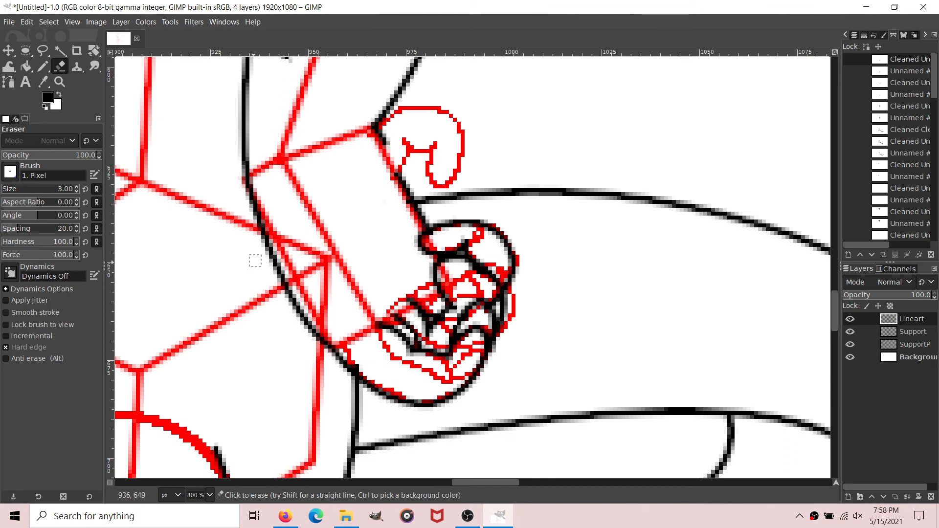
Step: Draw a path tracing the thumb from the forearm edge, around its curled tip, back to the top of the wrist
{"action": "key", "text": "b"}
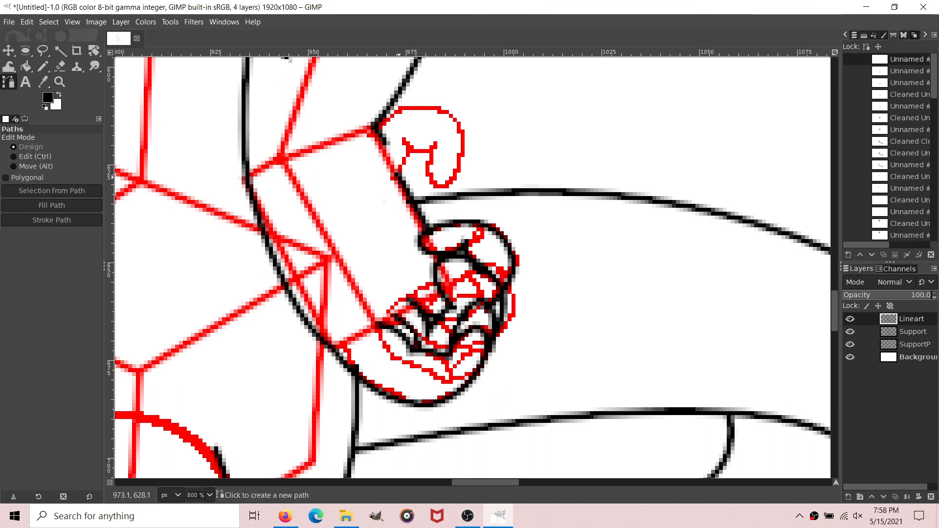
{"action": "left_click", "coordinate": [399, 177]}
{"action": "left_click_drag", "start_coordinate": [408, 141], "coordinate": [464, 135]}
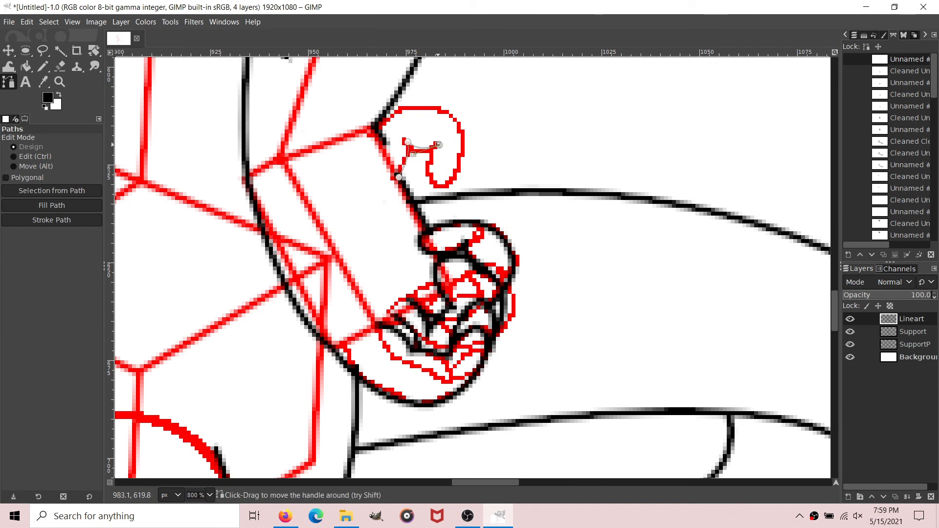
{"action": "mouse_move", "coordinate": [442, 188]}
{"action": "left_mouse_down"}
{"action": "mouse_move", "coordinate": [473, 196]}
{"action": "mouse_move", "coordinate": [443, 187]}
{"action": "left_mouse_up"}
{"action": "left_click_drag", "start_coordinate": [465, 138], "coordinate": [467, 92]}
{"action": "left_click_drag", "start_coordinate": [468, 92], "coordinate": [457, 134]}
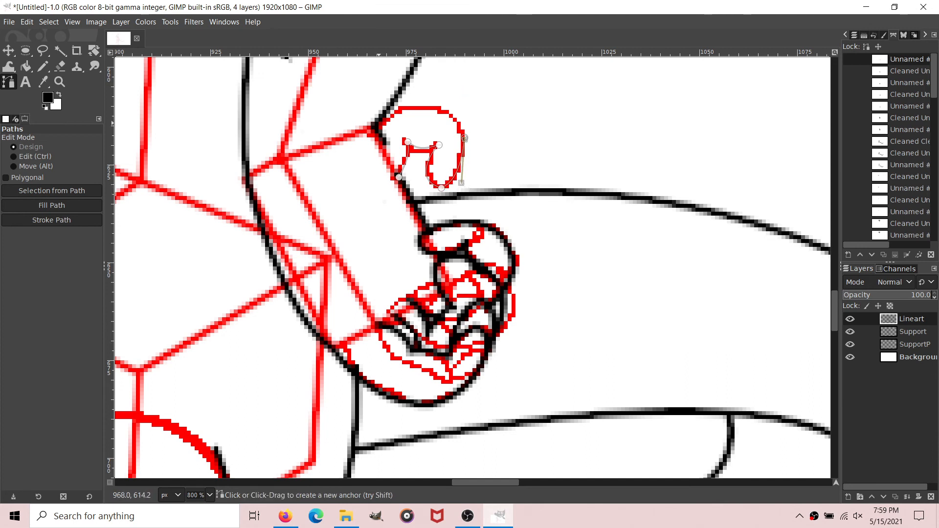
{"action": "left_click_drag", "start_coordinate": [377, 123], "coordinate": [450, 80]}
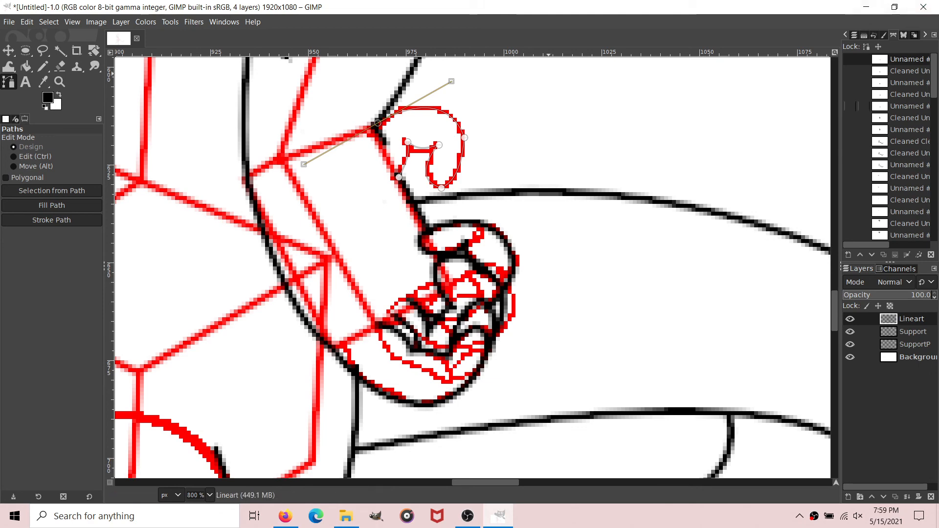
Step: Remove small tangents from the thumb path at size 2.0
{"action": "right_click", "coordinate": [917, 60]}
{"action": "mouse_move", "coordinate": [831, 381]}
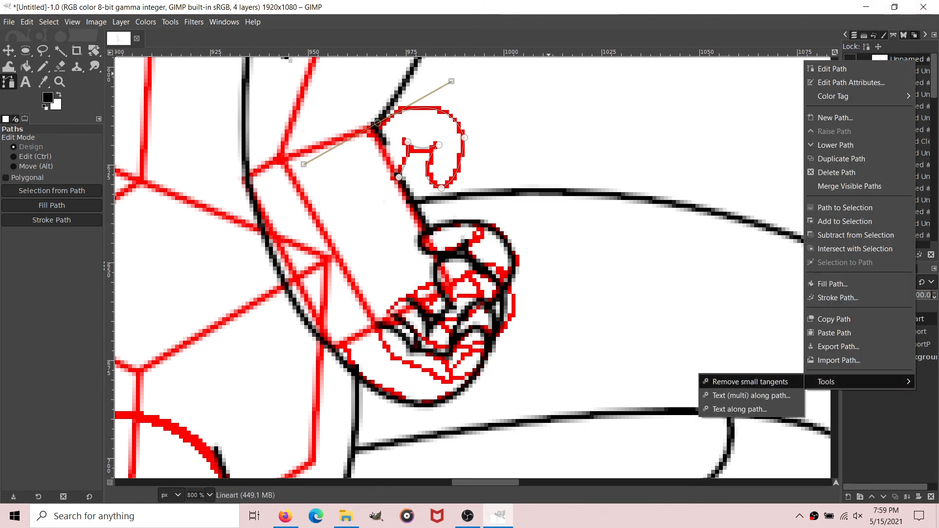
{"action": "left_click", "coordinate": [755, 381]}
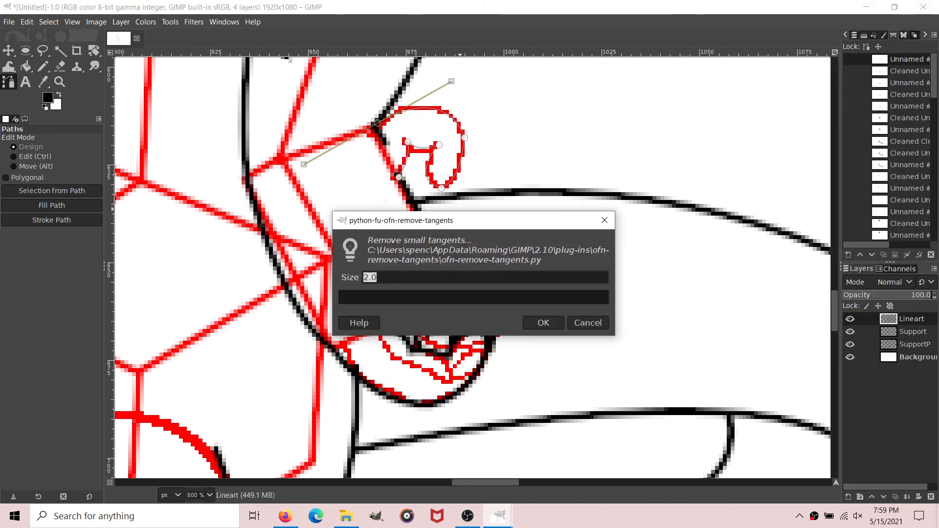
{"action": "left_click", "coordinate": [543, 323]}
Step: Stroke the cleaned thumb path on Lineart with a 2 px solid black line and hide the path
{"action": "left_click", "coordinate": [51, 220]}
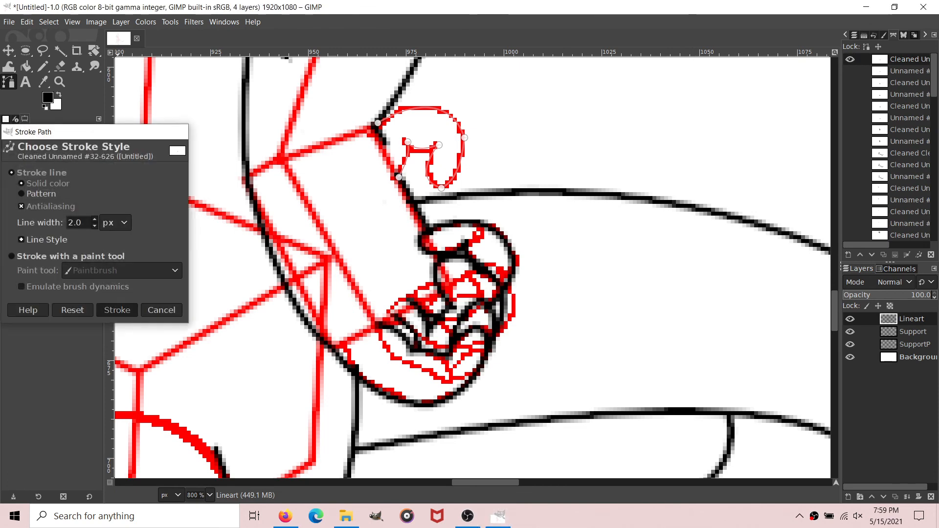
{"action": "left_click", "coordinate": [116, 309]}
{"action": "left_click", "coordinate": [26, 66]}
{"action": "left_click", "coordinate": [8, 82]}
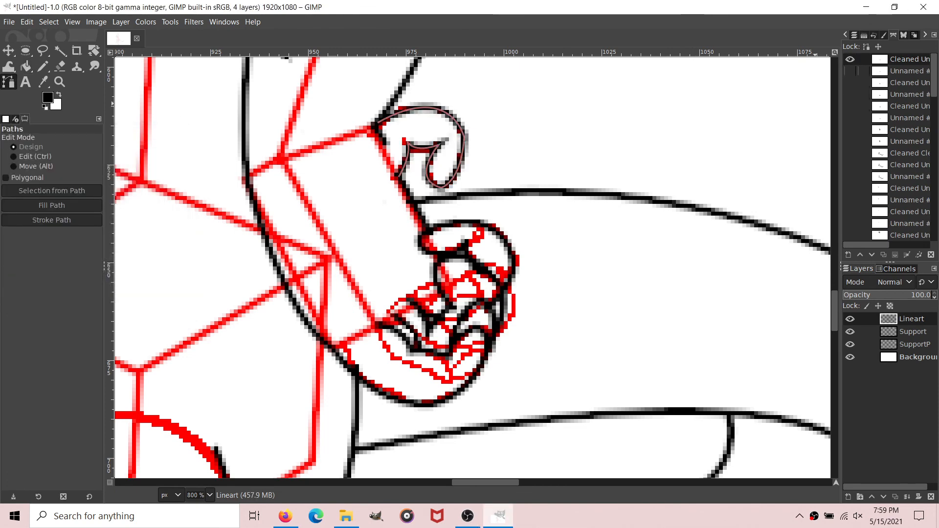
{"action": "left_click", "coordinate": [850, 59]}
Step: Erase the torso line running through the forearm and upper arm up to the shoulder, using the Eraser at size 5
{"action": "scroll", "coordinate": [206, 399], "scroll_direction": "up", "scroll_amount": 5}
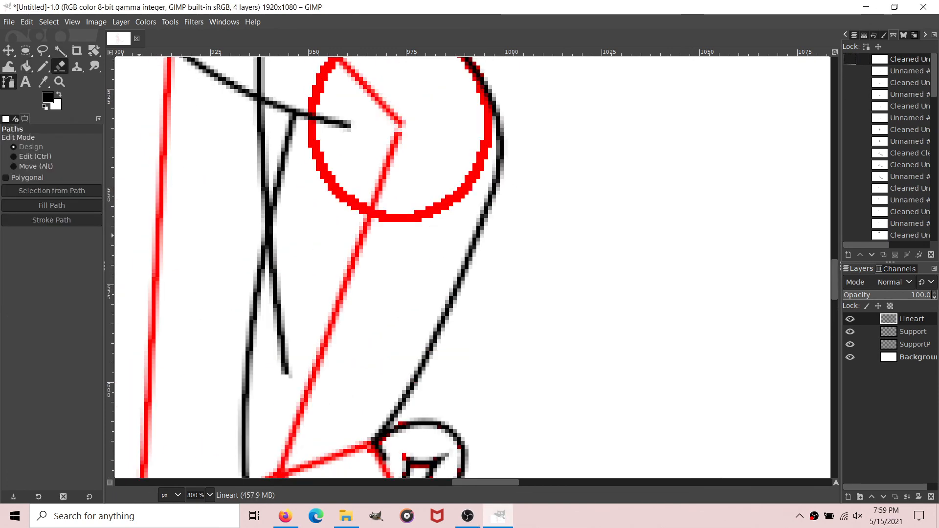
{"action": "key", "text": "shift+e"}
{"action": "left_click_drag", "start_coordinate": [285, 374], "coordinate": [279, 291]}
{"action": "left_click_drag", "start_coordinate": [282, 256], "coordinate": [273, 262]}
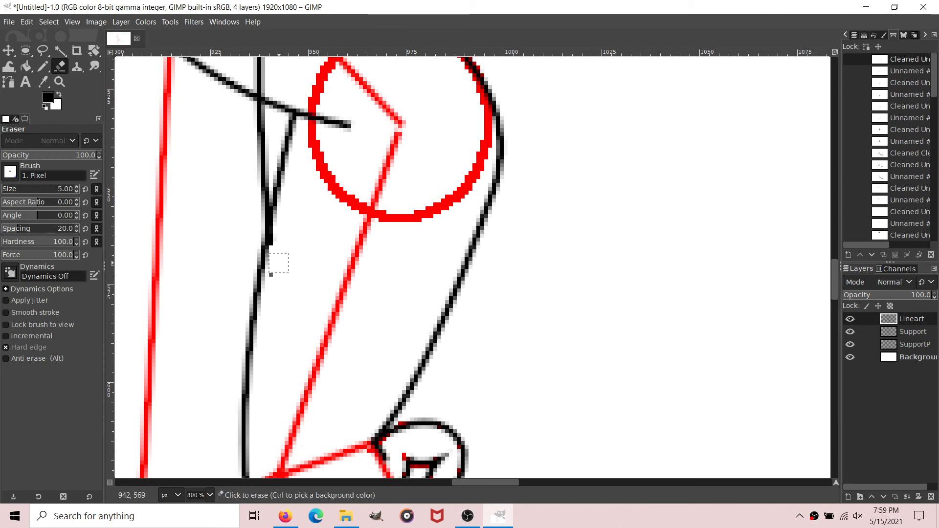
{"action": "scroll", "coordinate": [306, 273], "scroll_direction": "up", "scroll_amount": 5}
{"action": "left_click_drag", "start_coordinate": [263, 403], "coordinate": [259, 199]}
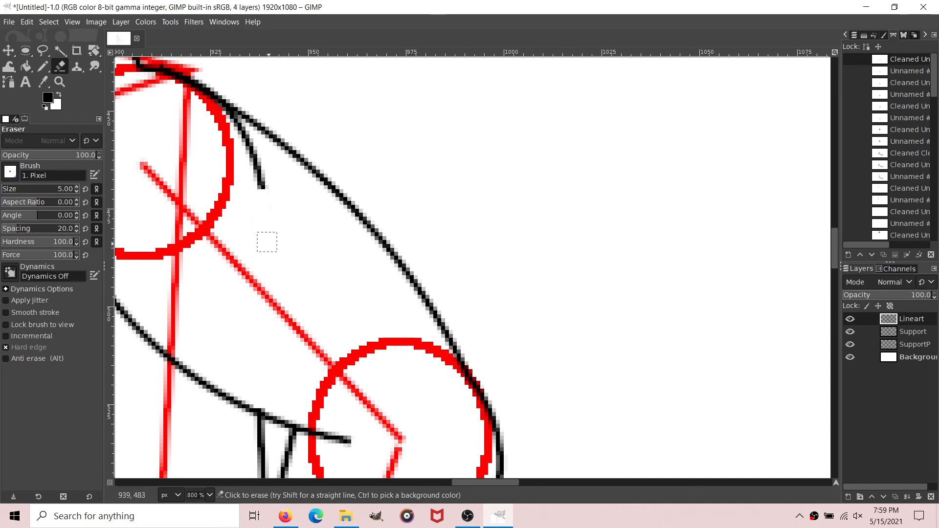
{"action": "mouse_move", "coordinate": [267, 241]}
{"action": "left_mouse_down"}
{"action": "mouse_move", "coordinate": [255, 172]}
{"action": "mouse_move", "coordinate": [220, 120]}
{"action": "mouse_move", "coordinate": [250, 151]}
{"action": "left_mouse_up"}
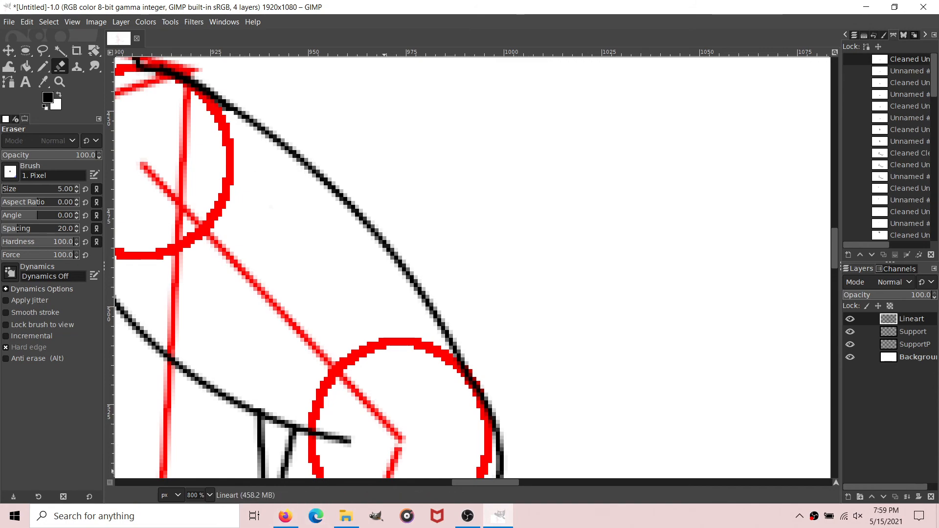
Step: Draw a path for the upper edge of the orange-sketched raised arm, curving from below the chin to inside the elbow circle
{"action": "key", "text": "minus"}
{"action": "key", "text": "minus"}
{"action": "scroll", "coordinate": [301, 482], "scroll_direction": "left", "scroll_amount": 3}
{"action": "scroll", "coordinate": [362, 303], "scroll_direction": "down", "scroll_amount": 3}
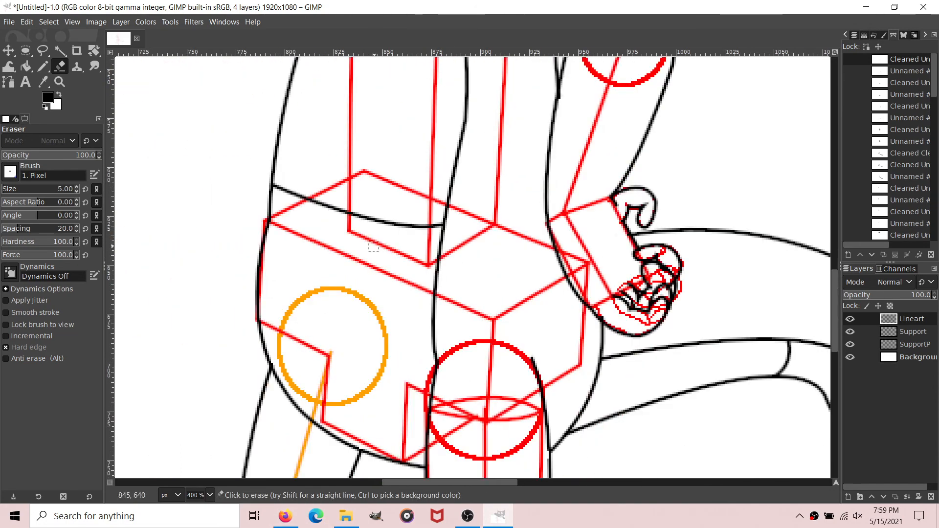
{"action": "scroll", "coordinate": [376, 246], "scroll_direction": "up", "scroll_amount": 5}
{"action": "scroll", "coordinate": [376, 293], "scroll_direction": "down", "scroll_amount": 10}
{"action": "scroll", "coordinate": [425, 299], "scroll_direction": "up", "scroll_amount": 9}
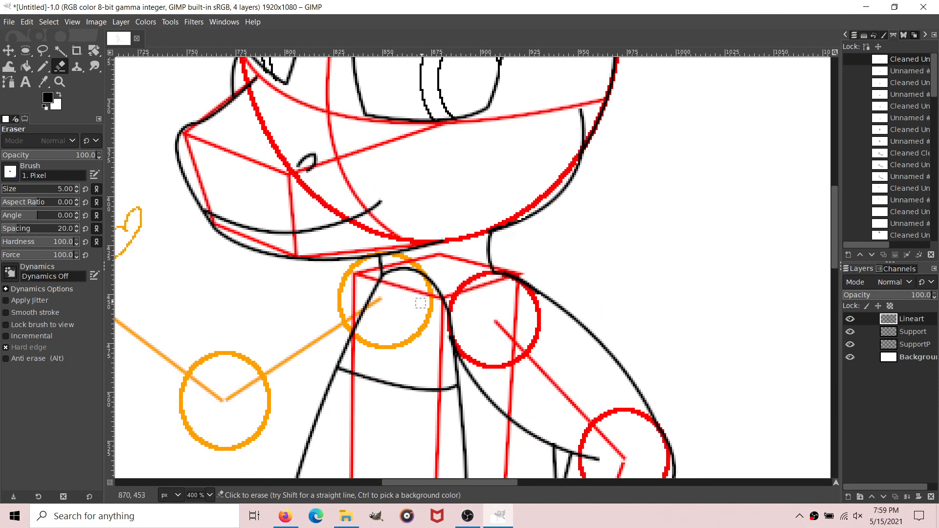
{"action": "scroll", "coordinate": [390, 482], "scroll_direction": "left", "scroll_amount": 4}
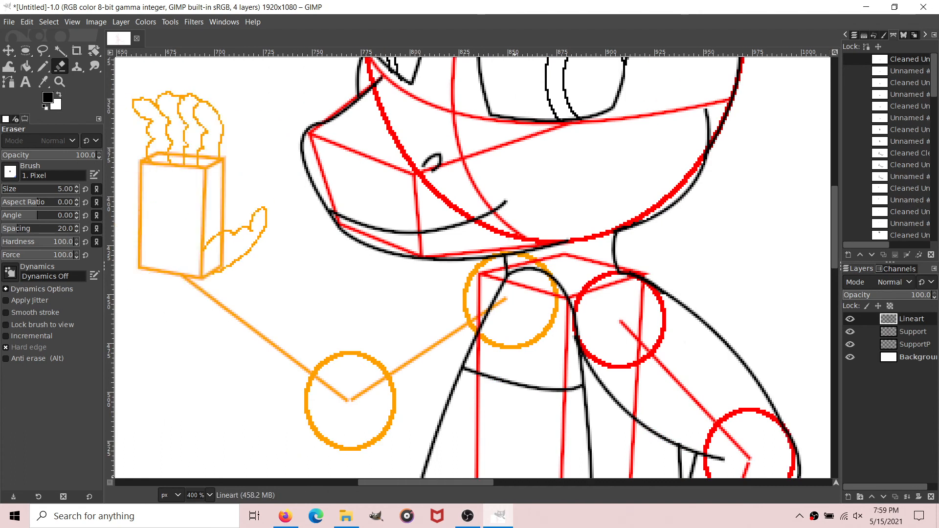
{"action": "left_click", "coordinate": [8, 81]}
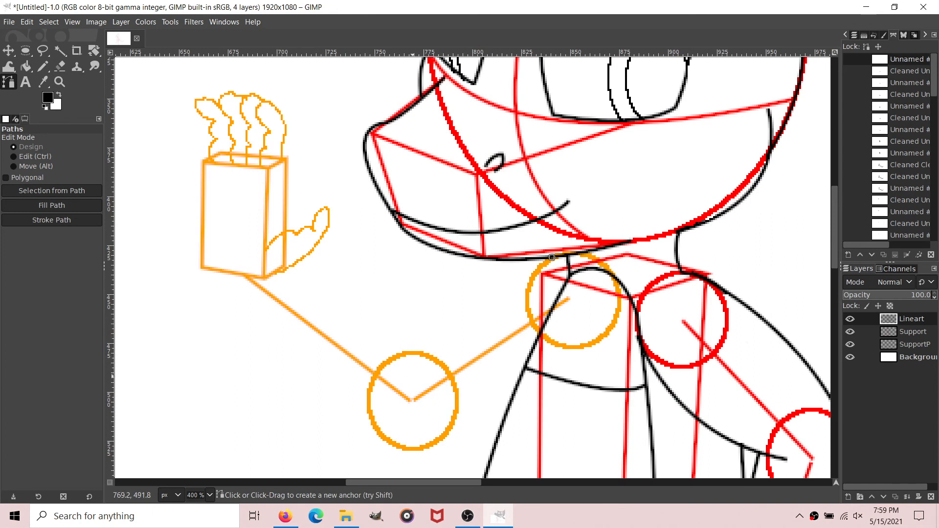
{"action": "mouse_move", "coordinate": [411, 383]}
{"action": "left_mouse_down"}
{"action": "mouse_move", "coordinate": [376, 441]}
{"action": "mouse_move", "coordinate": [415, 379]}
{"action": "left_mouse_up"}
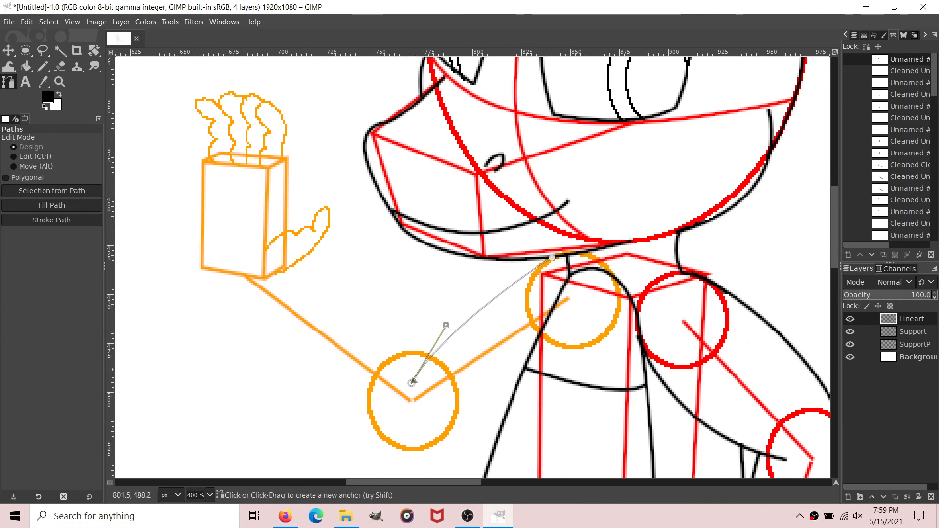
Step: Add the raised arm's underside from the shoulder around the elbow to the wrist, plus the forearm's inner edge back to the elbow
{"action": "left_click", "coordinate": [504, 364], "text": "shift"}
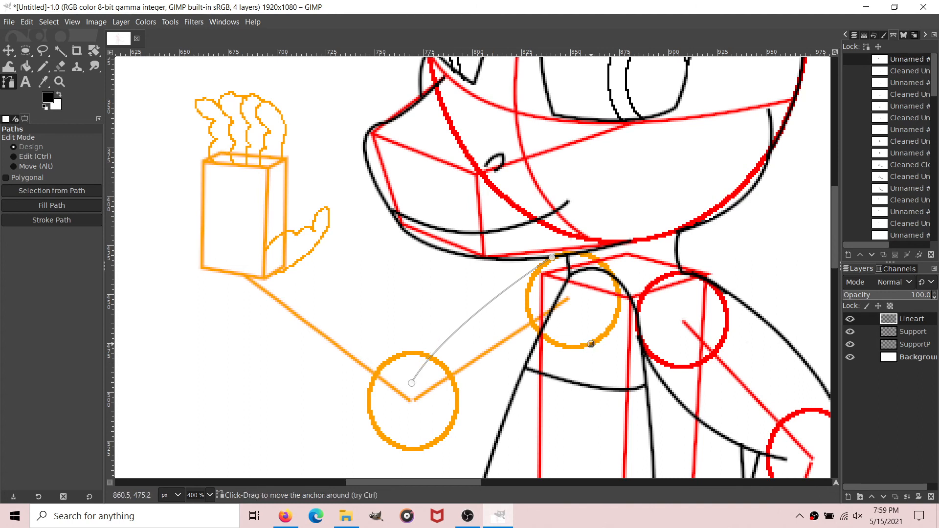
{"action": "left_click_drag", "start_coordinate": [439, 443], "coordinate": [378, 445]}
{"action": "scroll", "coordinate": [410, 440], "scroll_direction": "down", "scroll_amount": 3}
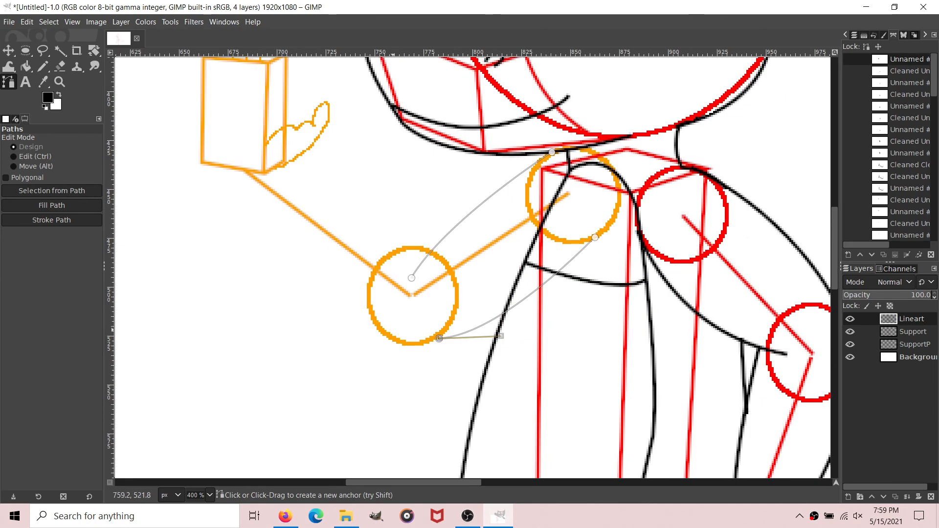
{"action": "mouse_move", "coordinate": [381, 337]}
{"action": "left_mouse_down"}
{"action": "mouse_move", "coordinate": [340, 301]}
{"action": "mouse_move", "coordinate": [384, 334]}
{"action": "left_mouse_up"}
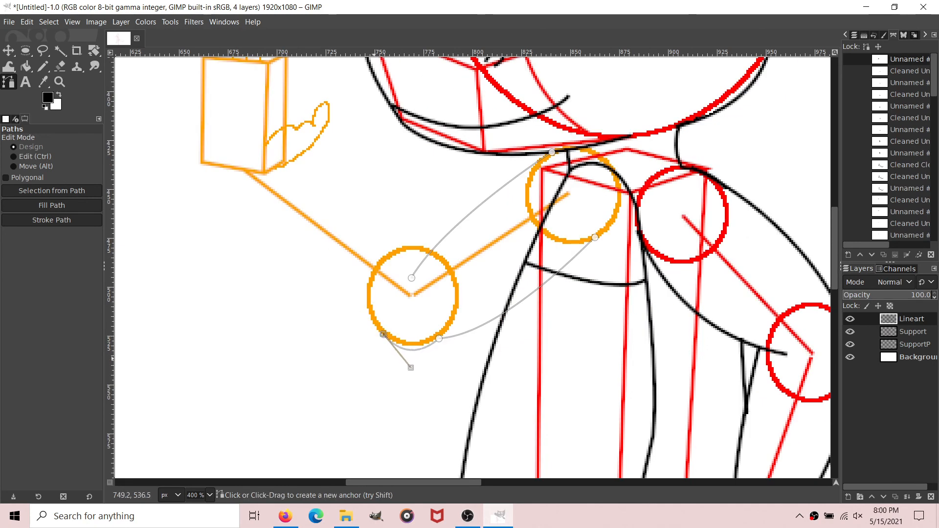
{"action": "left_click_drag", "start_coordinate": [203, 162], "coordinate": [163, 61]}
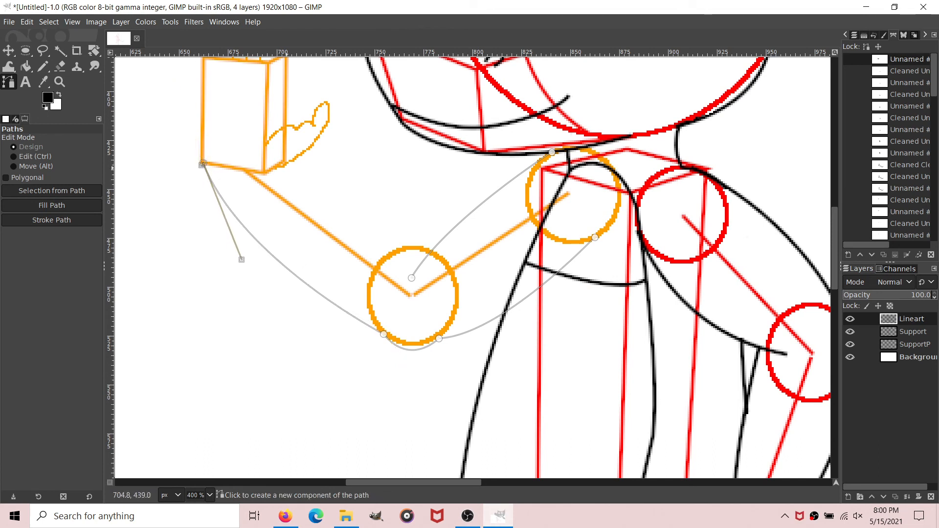
{"action": "left_click", "coordinate": [285, 162], "text": "shift"}
{"action": "mouse_move", "coordinate": [436, 269]}
{"action": "left_mouse_down"}
{"action": "mouse_move", "coordinate": [445, 279]}
{"action": "mouse_move", "coordinate": [429, 276]}
{"action": "left_mouse_up"}
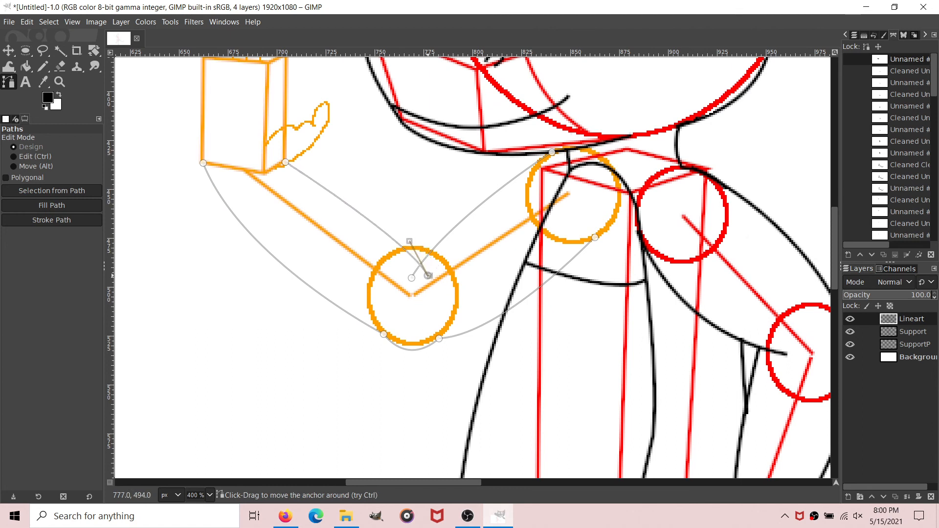
Step: Remove small tangents from the raised arm's path
{"action": "right_click", "coordinate": [917, 58]}
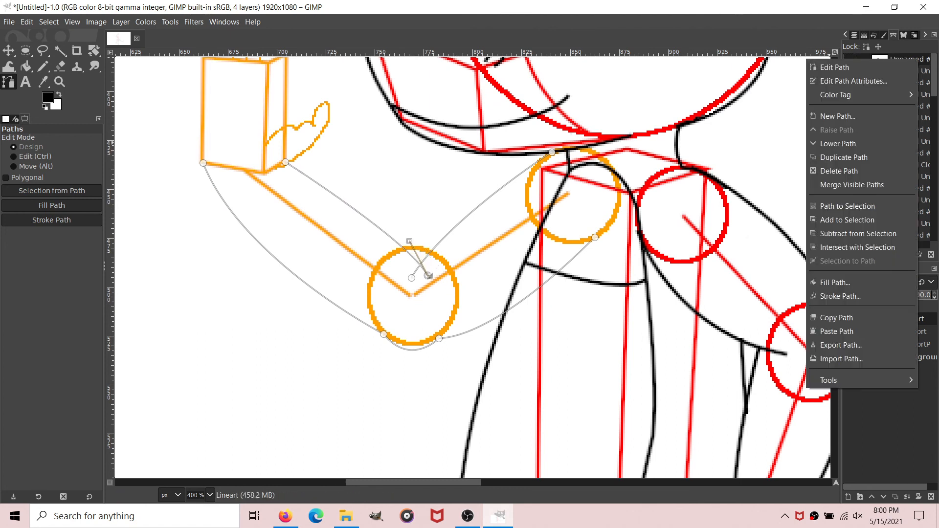
{"action": "mouse_move", "coordinate": [856, 380]}
{"action": "left_click", "coordinate": [750, 381]}
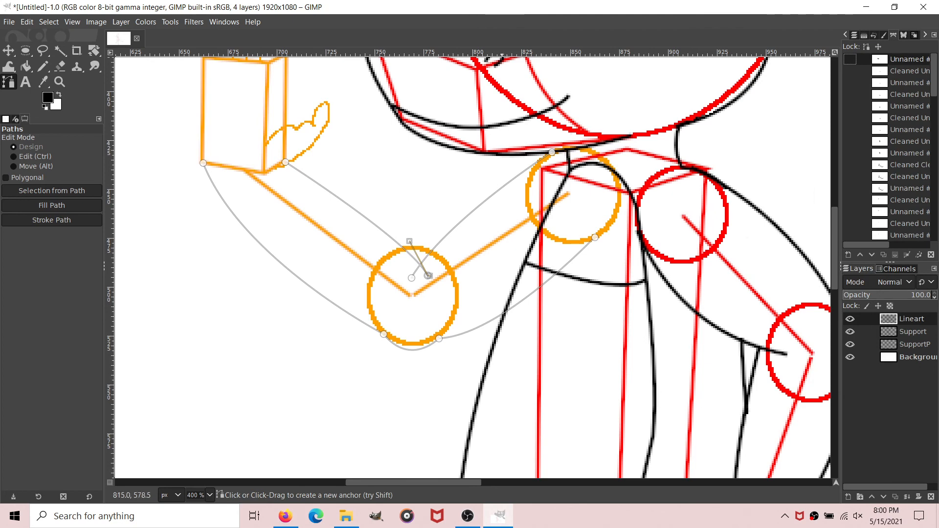
{"action": "left_click", "coordinate": [536, 321]}
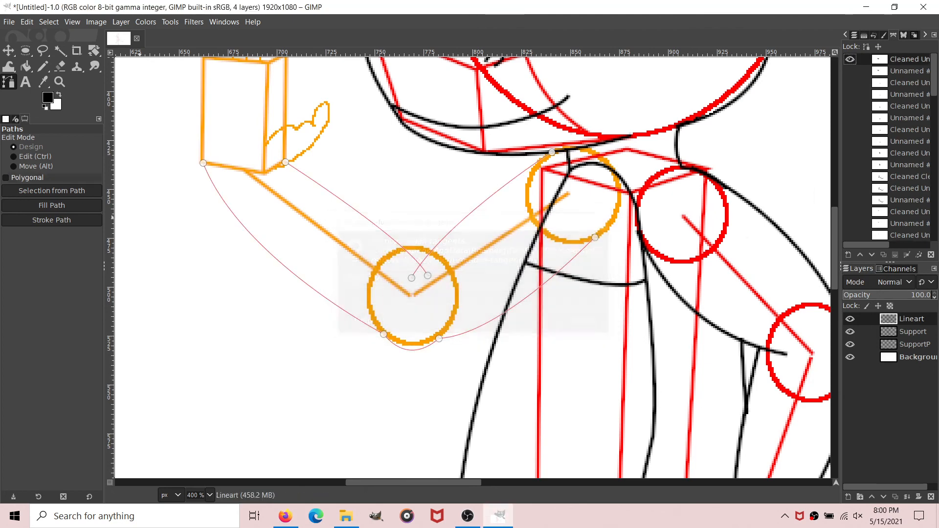
Step: Stroke the cleaned raised-arm path on Lineart in black and hide the path
{"action": "left_click", "coordinate": [51, 219]}
{"action": "left_click", "coordinate": [118, 319]}
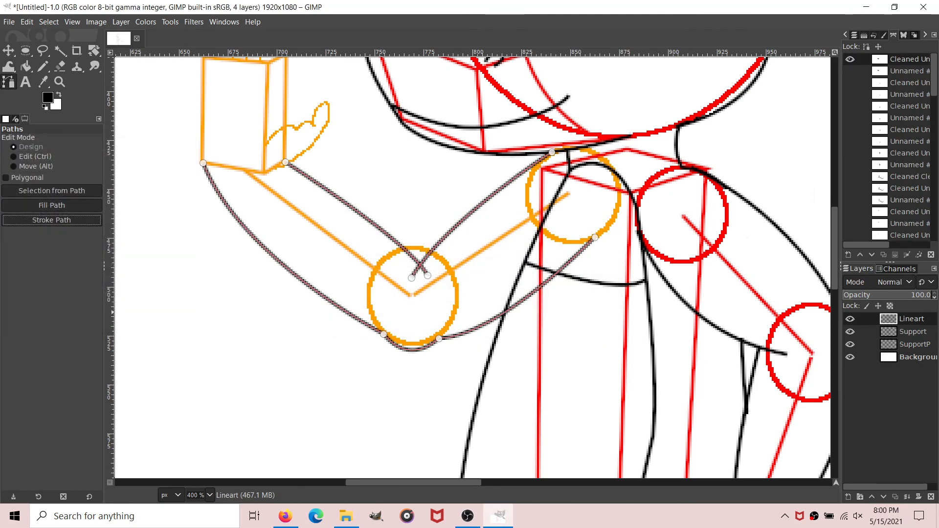
{"action": "left_click", "coordinate": [59, 66]}
{"action": "left_click", "coordinate": [9, 82]}
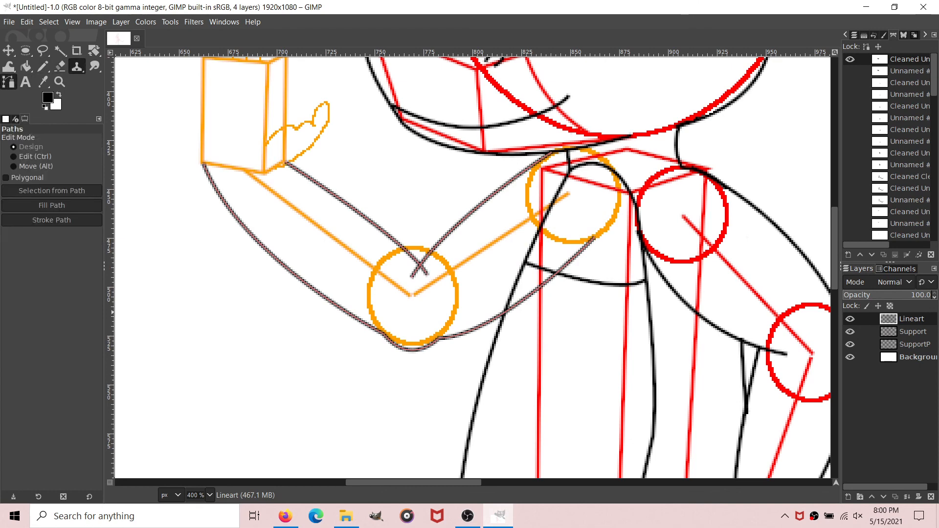
Step: Erase the line overshoot at the inner elbow and the arm's underside line running across the torso, using the Eraser at size 5
{"action": "left_click", "coordinate": [60, 66]}
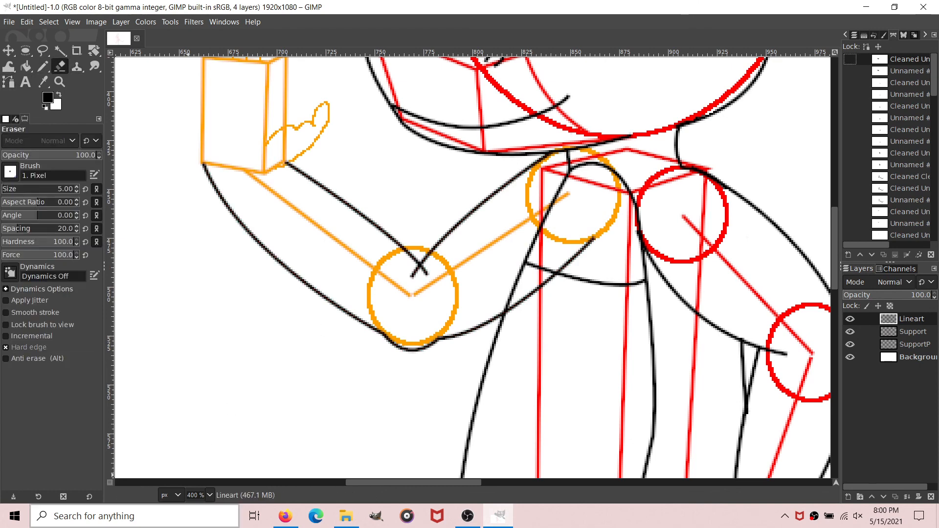
{"action": "key", "text": "4"}
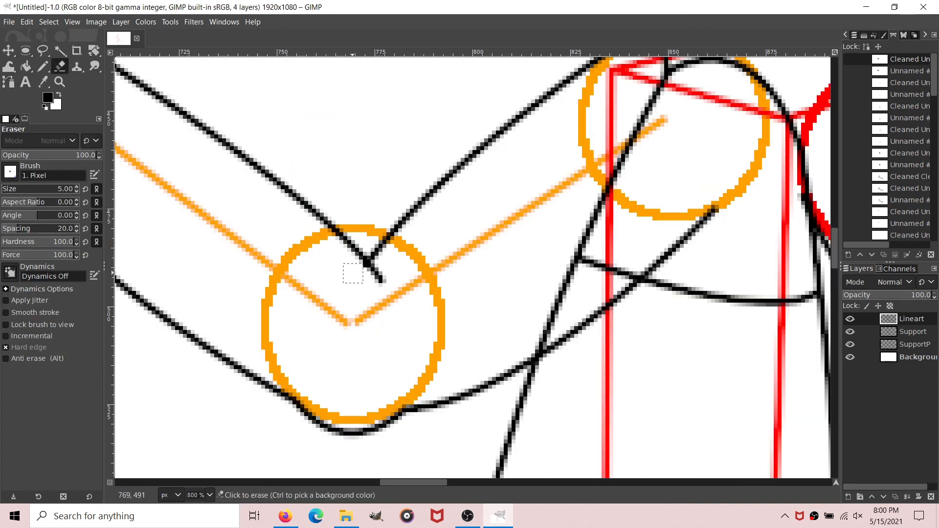
{"action": "left_click", "coordinate": [354, 274]}
{"action": "scroll", "coordinate": [486, 470], "scroll_direction": "left", "scroll_amount": 2}
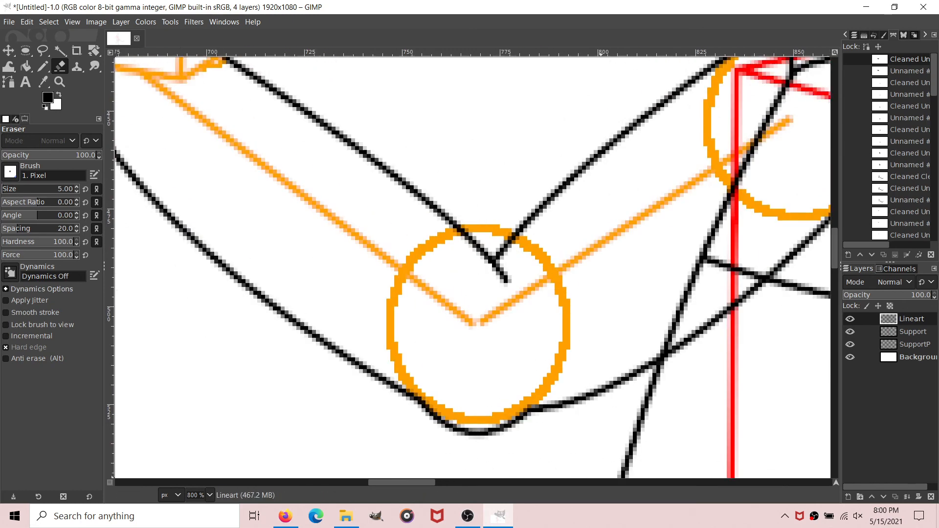
{"action": "scroll", "coordinate": [549, 294], "scroll_direction": "right", "scroll_amount": 3}
{"action": "left_click_drag", "start_coordinate": [576, 284], "coordinate": [490, 359]}
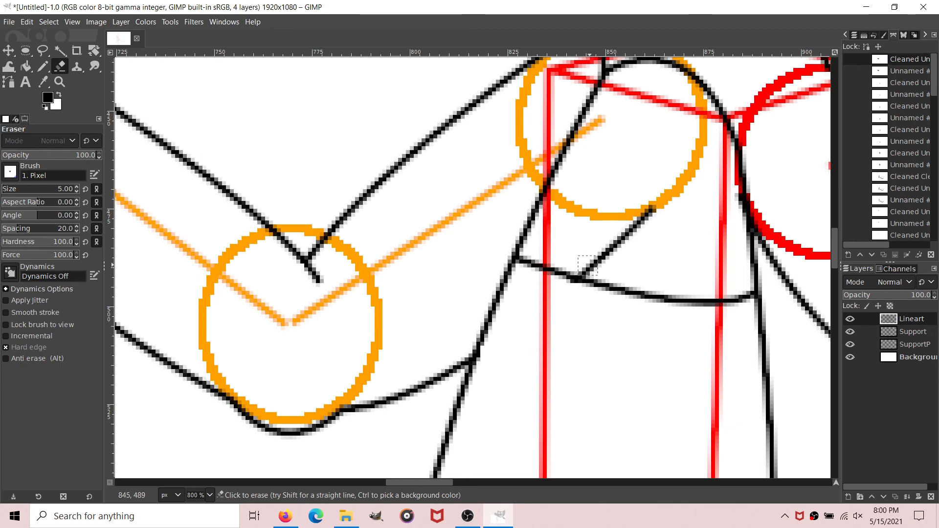
{"action": "left_click_drag", "start_coordinate": [583, 275], "coordinate": [653, 207]}
Step: Draw a path tracing the raised hand's thumb from the palm, around its tip, back down to the wrist
{"action": "scroll", "coordinate": [317, 468], "scroll_direction": "up", "scroll_amount": 5}
{"action": "scroll", "coordinate": [317, 468], "scroll_direction": "left", "scroll_amount": 5}
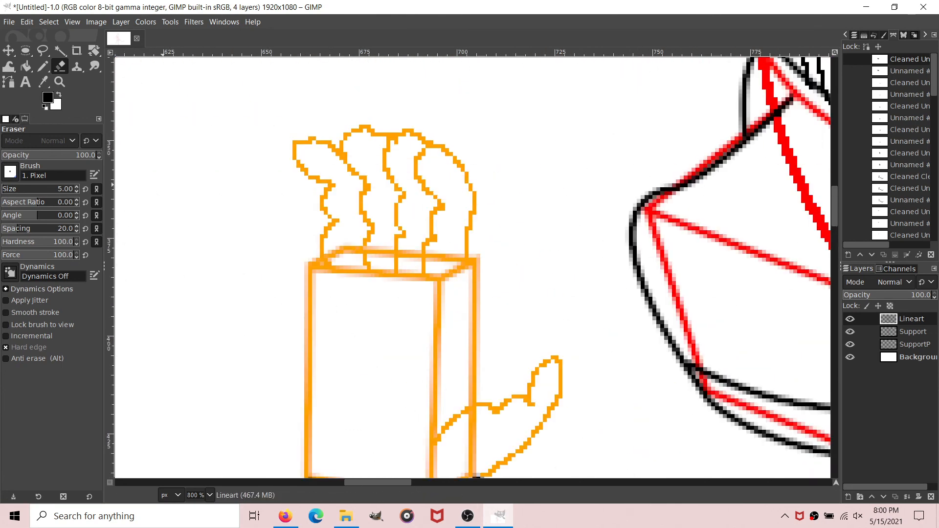
{"action": "key", "text": "b"}
{"action": "scroll", "coordinate": [509, 235], "scroll_direction": "down", "scroll_amount": 3}
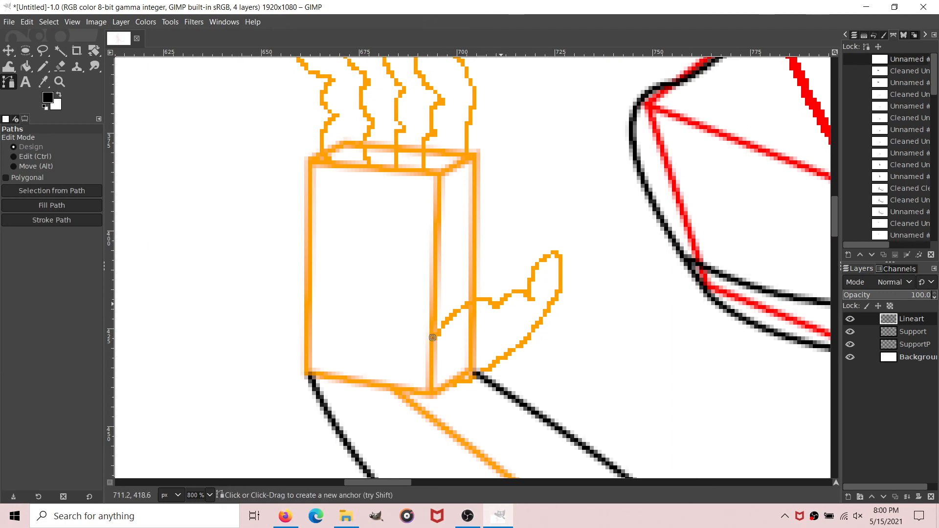
{"action": "left_click_drag", "start_coordinate": [496, 305], "coordinate": [532, 297]}
{"action": "mouse_move", "coordinate": [555, 253]}
{"action": "left_mouse_down"}
{"action": "mouse_move", "coordinate": [577, 247]}
{"action": "mouse_move", "coordinate": [555, 254]}
{"action": "left_mouse_up"}
{"action": "left_click_drag", "start_coordinate": [549, 309], "coordinate": [515, 356]}
{"action": "left_click_drag", "start_coordinate": [516, 357], "coordinate": [550, 308]}
{"action": "mouse_move", "coordinate": [447, 386]}
{"action": "left_mouse_down"}
{"action": "mouse_move", "coordinate": [377, 394]}
{"action": "mouse_move", "coordinate": [448, 387]}
{"action": "left_mouse_up"}
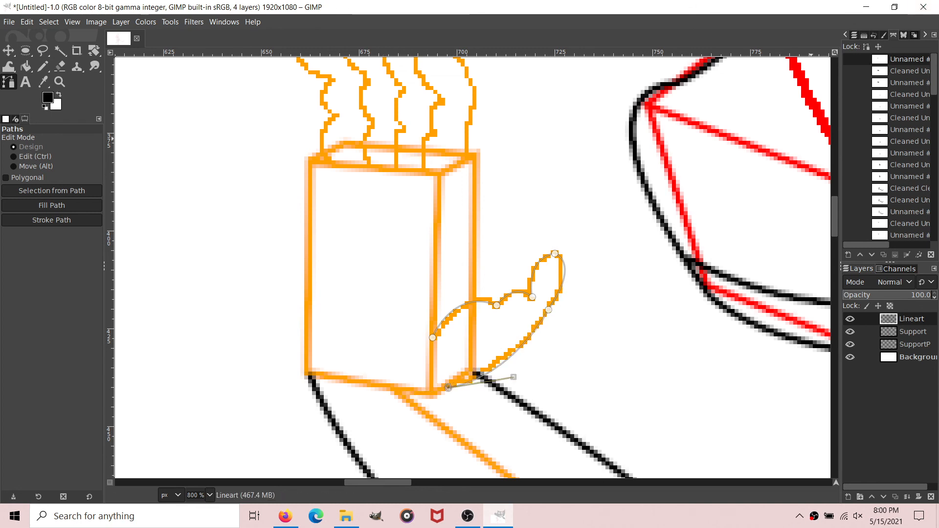
Step: Remove small tangents from the raised hand's thumb path at size 2.0
{"action": "right_click", "coordinate": [857, 58]}
{"action": "mouse_move", "coordinate": [809, 380]}
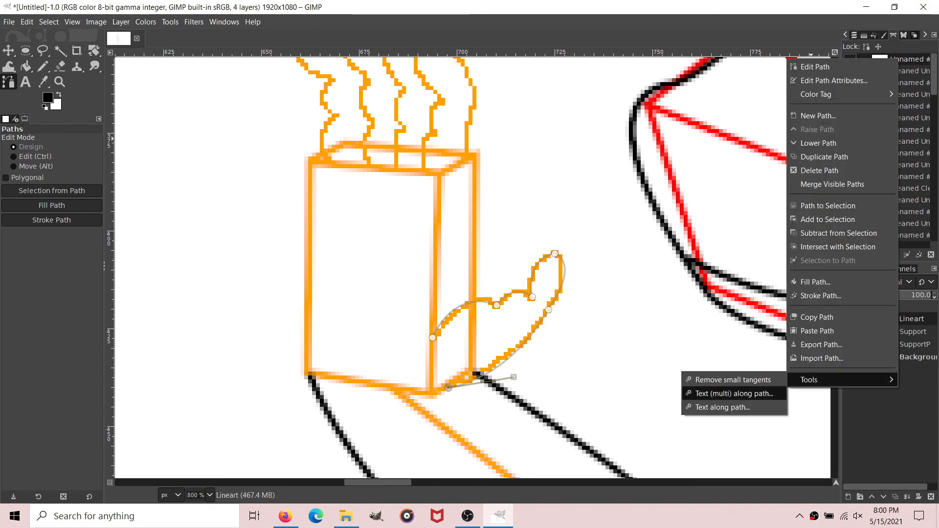
{"action": "left_click", "coordinate": [734, 380]}
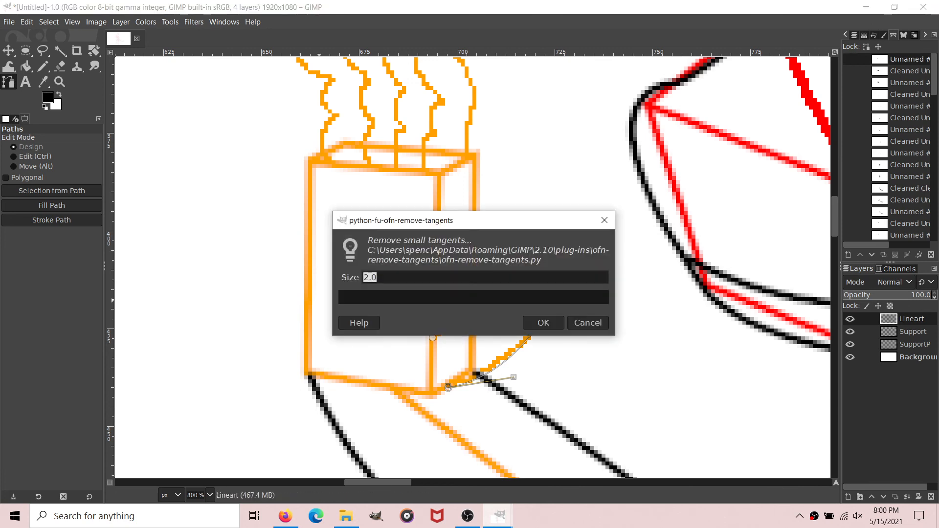
{"action": "left_click", "coordinate": [543, 323]}
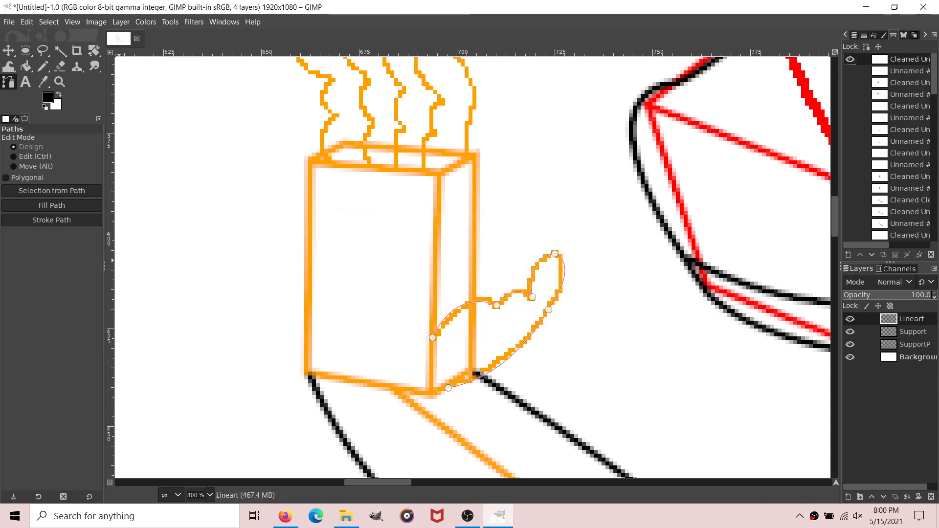
Step: Stroke the cleaned thumb path of the raised hand on Lineart in black and hide the path
{"action": "left_click", "coordinate": [52, 220]}
{"action": "left_click", "coordinate": [116, 316]}
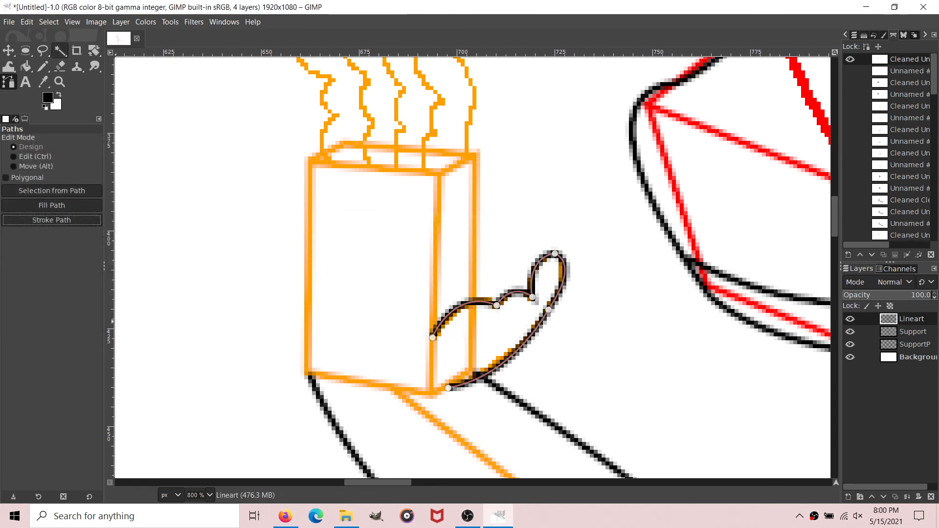
{"action": "left_click", "coordinate": [42, 66]}
{"action": "key", "text": "b"}
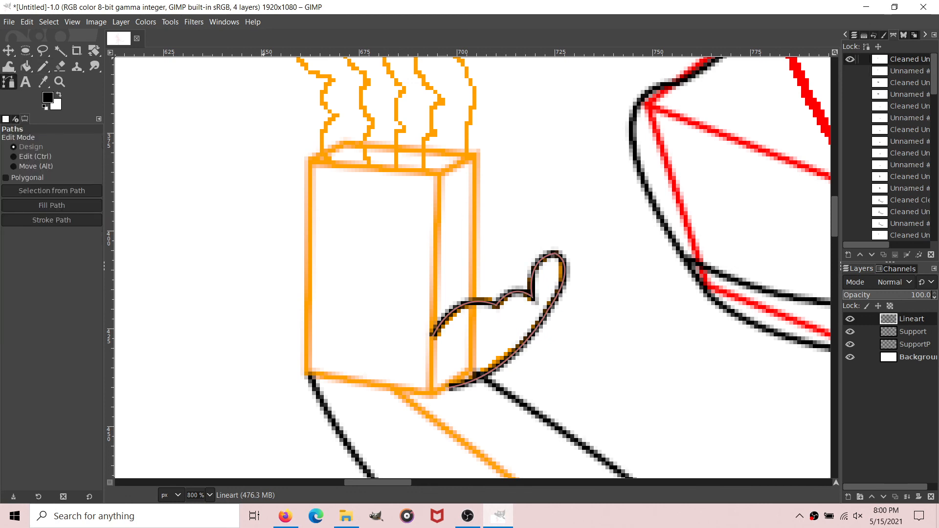
{"action": "left_click", "coordinate": [850, 59]}
Step: Draw a path around the finger nearest the thumb and continue it down the palm edge to the thumb
{"action": "scroll", "coordinate": [392, 423], "scroll_direction": "up", "scroll_amount": 5}
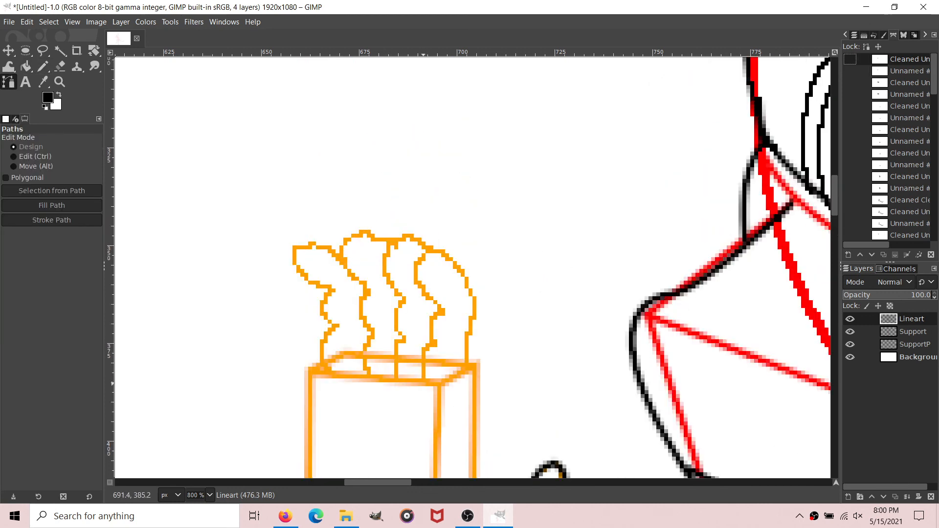
{"action": "left_click", "coordinate": [424, 384]}
{"action": "mouse_move", "coordinate": [436, 343]}
{"action": "left_mouse_down"}
{"action": "mouse_move", "coordinate": [457, 326]}
{"action": "mouse_move", "coordinate": [435, 343]}
{"action": "left_mouse_up"}
{"action": "mouse_move", "coordinate": [441, 308]}
{"action": "left_mouse_down"}
{"action": "mouse_move", "coordinate": [452, 297]}
{"action": "mouse_move", "coordinate": [441, 310]}
{"action": "left_mouse_up"}
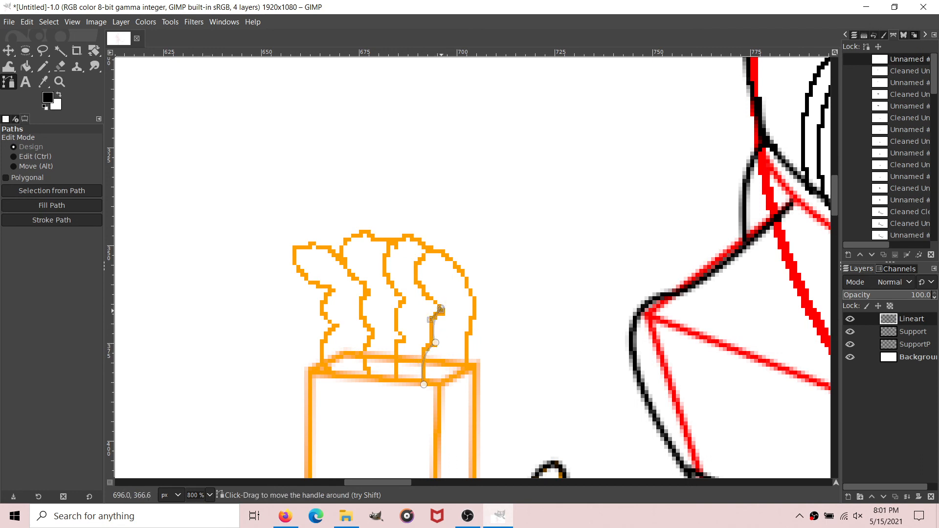
{"action": "left_click_drag", "start_coordinate": [419, 260], "coordinate": [454, 263]}
{"action": "mouse_move", "coordinate": [469, 364]}
{"action": "left_mouse_down"}
{"action": "mouse_move", "coordinate": [444, 444]}
{"action": "mouse_move", "coordinate": [469, 363]}
{"action": "left_mouse_up"}
{"action": "scroll", "coordinate": [469, 364], "scroll_direction": "down", "scroll_amount": 5}
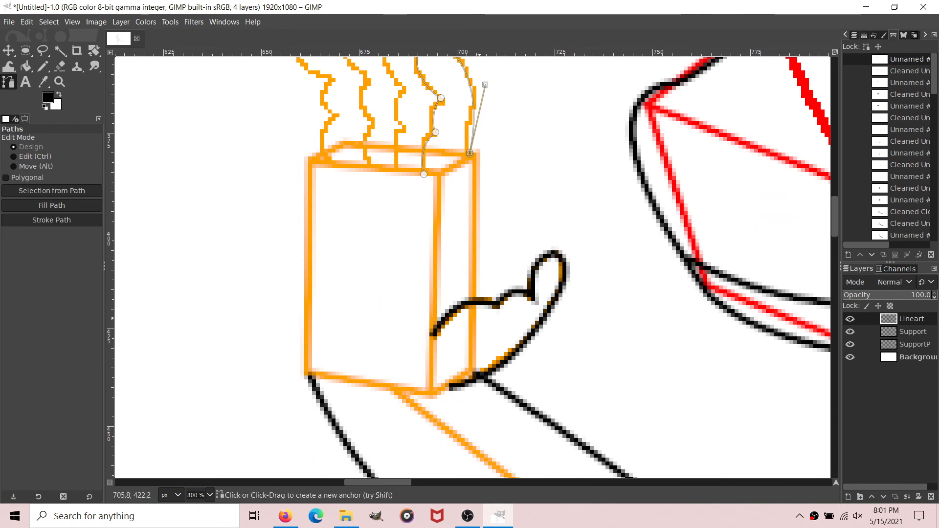
{"action": "left_click_drag", "start_coordinate": [472, 302], "coordinate": [464, 345]}
Step: Add a path component for the second finger from the thumb side, from its base around the tip to the first finger
{"action": "scroll", "coordinate": [465, 345], "scroll_direction": "up", "scroll_amount": 3}
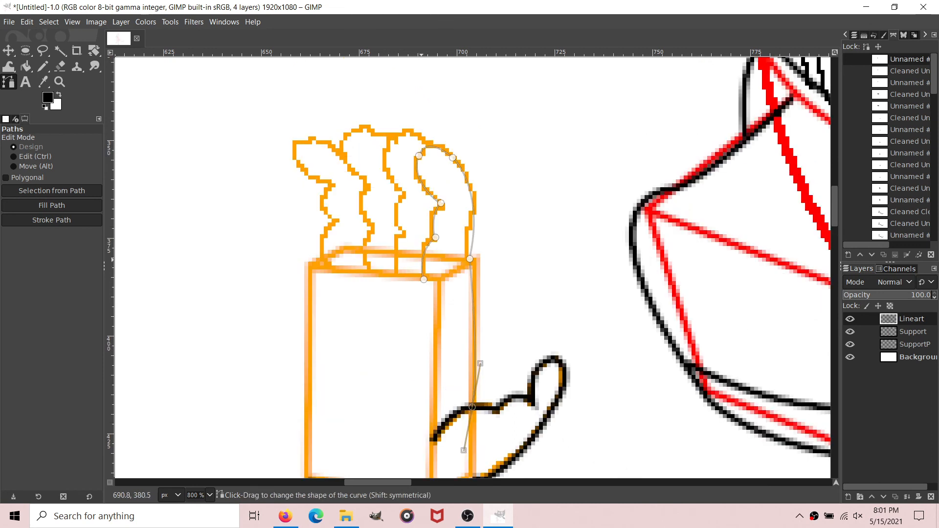
{"action": "left_click_drag", "start_coordinate": [395, 276], "coordinate": [395, 246]}
{"action": "left_click_drag", "start_coordinate": [405, 191], "coordinate": [395, 214]}
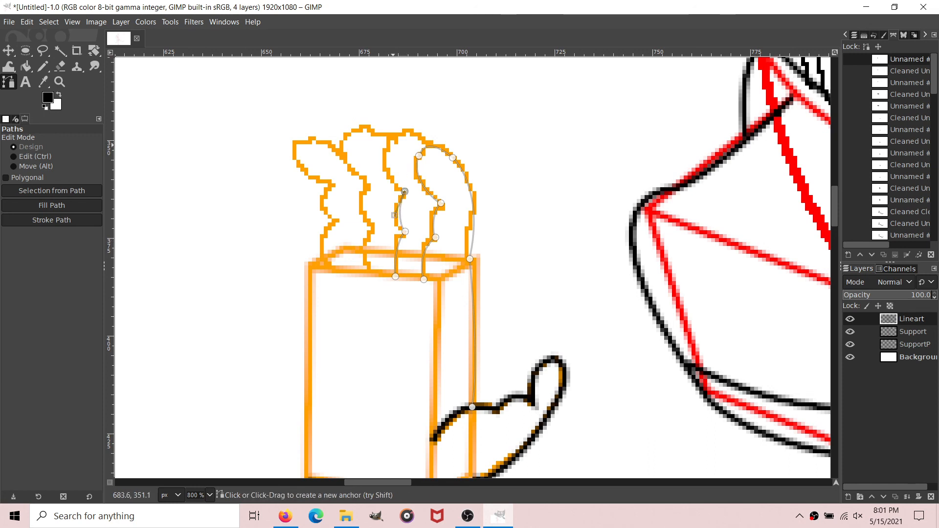
{"action": "left_click_drag", "start_coordinate": [390, 142], "coordinate": [404, 124]}
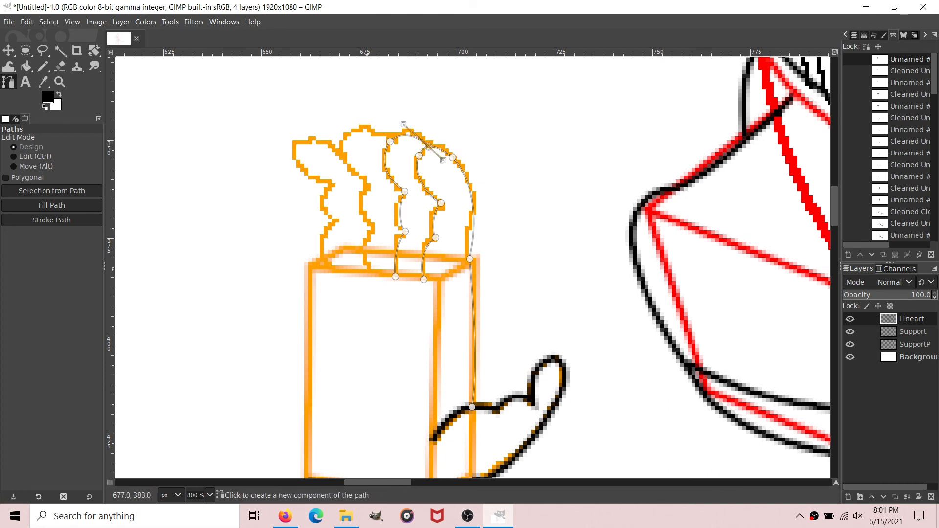
Step: Add a path component for the third finger from the thumb side, from its base around the tip to the second finger
{"action": "left_click", "coordinate": [368, 274], "text": "shift"}
{"action": "left_click_drag", "start_coordinate": [375, 225], "coordinate": [392, 208]}
{"action": "left_click_drag", "start_coordinate": [391, 208], "coordinate": [376, 225]}
{"action": "mouse_move", "coordinate": [372, 184]}
{"action": "left_mouse_down"}
{"action": "mouse_move", "coordinate": [390, 166]}
{"action": "mouse_move", "coordinate": [372, 184]}
{"action": "left_mouse_up"}
{"action": "left_click_drag", "start_coordinate": [344, 138], "coordinate": [390, 142]}
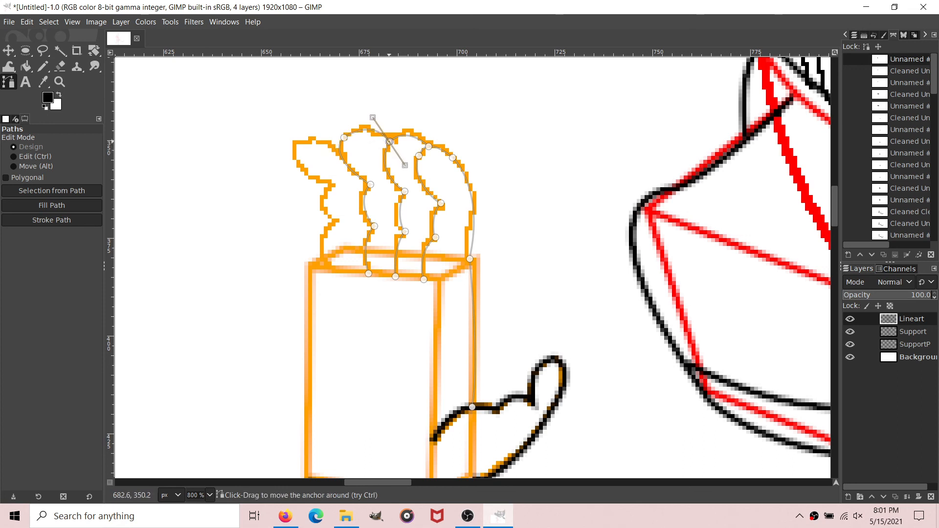
Step: Add a path component for the outermost finger of the raised hand, from its base around the tip to the third finger
{"action": "left_click", "coordinate": [340, 170], "text": "shift"}
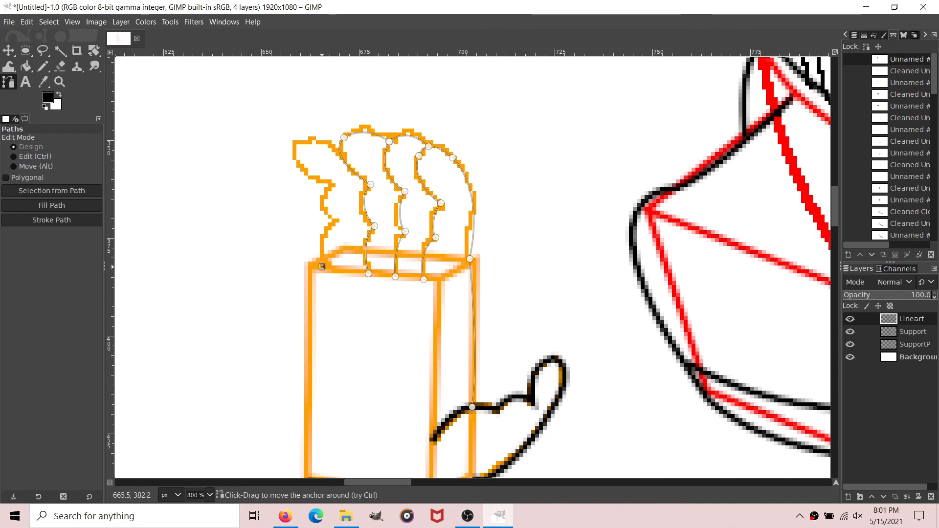
{"action": "left_click_drag", "start_coordinate": [322, 266], "coordinate": [334, 218]}
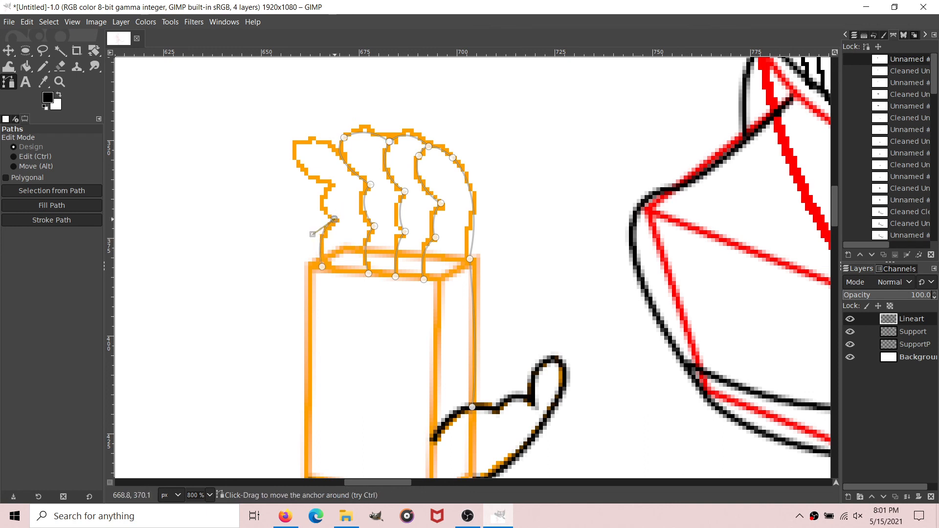
{"action": "mouse_move", "coordinate": [333, 184]}
{"action": "left_mouse_down"}
{"action": "mouse_move", "coordinate": [350, 170]}
{"action": "mouse_move", "coordinate": [333, 184]}
{"action": "left_mouse_up"}
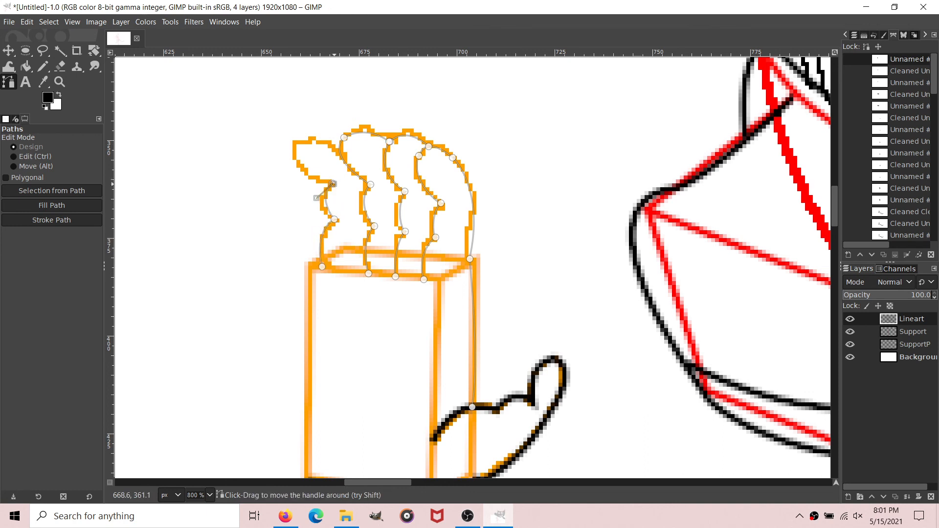
{"action": "mouse_move", "coordinate": [295, 140]}
{"action": "left_mouse_down"}
{"action": "mouse_move", "coordinate": [311, 104]}
{"action": "mouse_move", "coordinate": [295, 140]}
{"action": "left_mouse_up"}
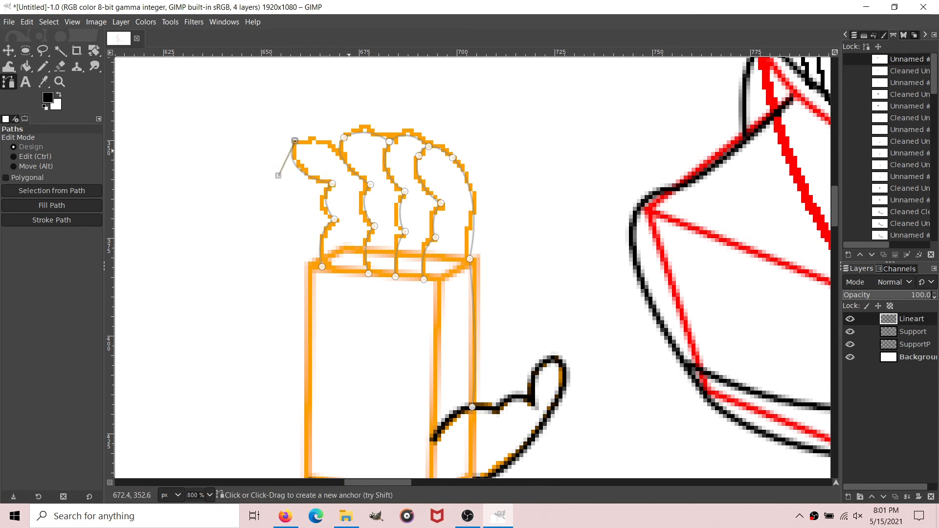
{"action": "mouse_move", "coordinate": [352, 154]}
{"action": "left_mouse_down"}
{"action": "mouse_move", "coordinate": [366, 164]}
{"action": "mouse_move", "coordinate": [340, 145]}
{"action": "left_mouse_up"}
{"action": "key", "text": "ctrl+z"}
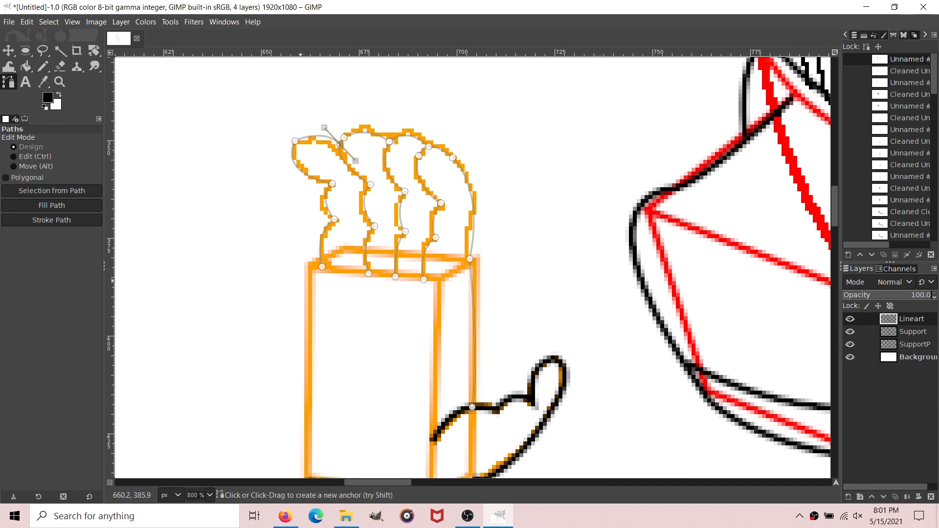
Step: Continue the path from the outermost finger's base down the outer palm edge to the forearm line at the wrist
{"action": "left_click", "coordinate": [321, 267]}
{"action": "scroll", "coordinate": [322, 266], "scroll_direction": "down", "scroll_amount": 5}
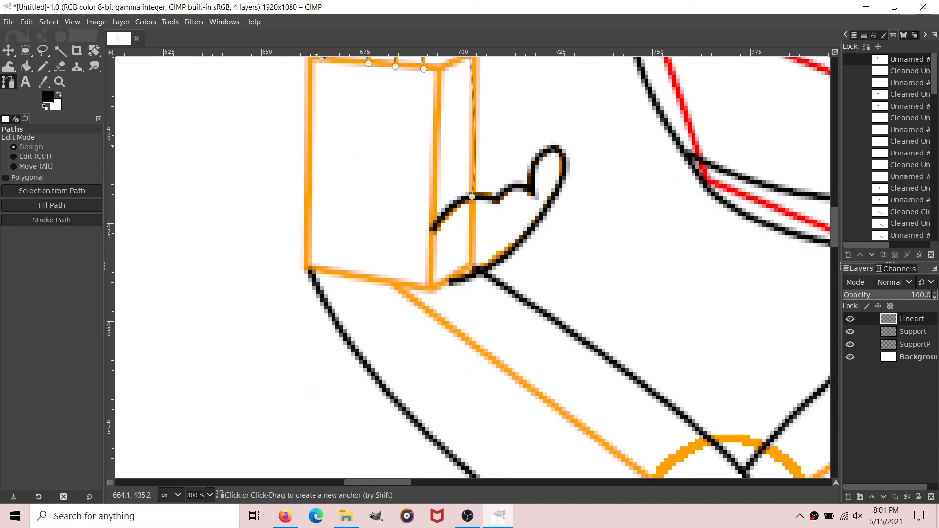
{"action": "mouse_move", "coordinate": [312, 147]}
{"action": "left_mouse_down"}
{"action": "mouse_move", "coordinate": [320, 192]}
{"action": "mouse_move", "coordinate": [312, 147]}
{"action": "left_mouse_up"}
{"action": "mouse_move", "coordinate": [309, 216]}
{"action": "left_mouse_down"}
{"action": "mouse_move", "coordinate": [300, 235]}
{"action": "mouse_move", "coordinate": [310, 215]}
{"action": "left_mouse_up"}
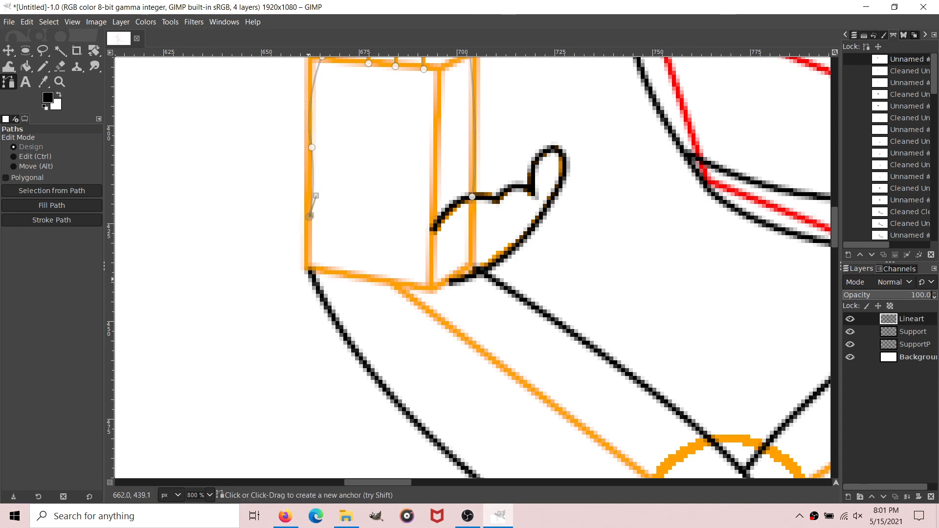
{"action": "left_click_drag", "start_coordinate": [312, 273], "coordinate": [330, 299]}
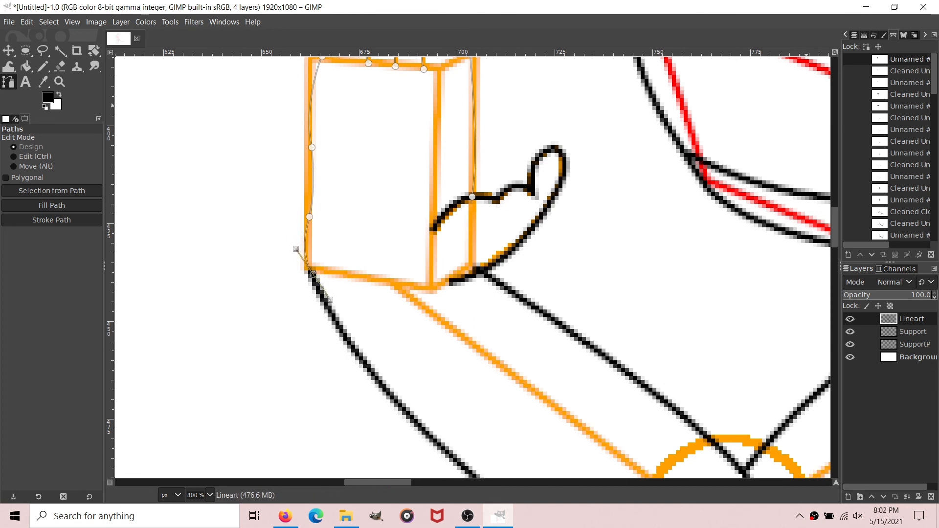
Step: Run the remove-tangents plug-in on the hand path with size 2.0
{"action": "right_click", "coordinate": [918, 59]}
{"action": "mouse_move", "coordinate": [828, 378]}
{"action": "left_click", "coordinate": [782, 378]}
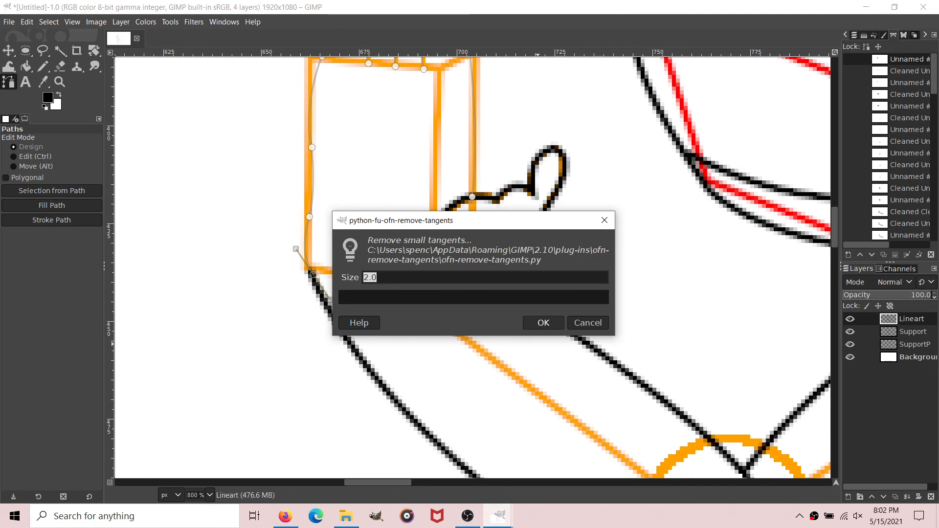
{"action": "left_click", "coordinate": [543, 323]}
Step: Stroke the cleaned finger and palm path on Lineart with a 2 px solid black line and hide the path
{"action": "left_click", "coordinate": [52, 219]}
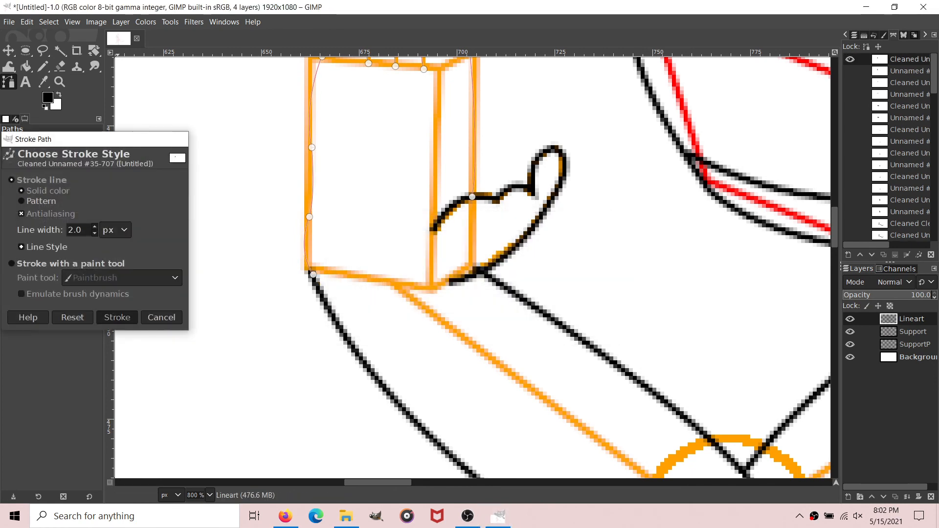
{"action": "left_click", "coordinate": [117, 317]}
{"action": "left_click", "coordinate": [26, 66]}
{"action": "key", "text": "b"}
{"action": "scroll", "coordinate": [471, 215], "scroll_direction": "up", "scroll_amount": 5}
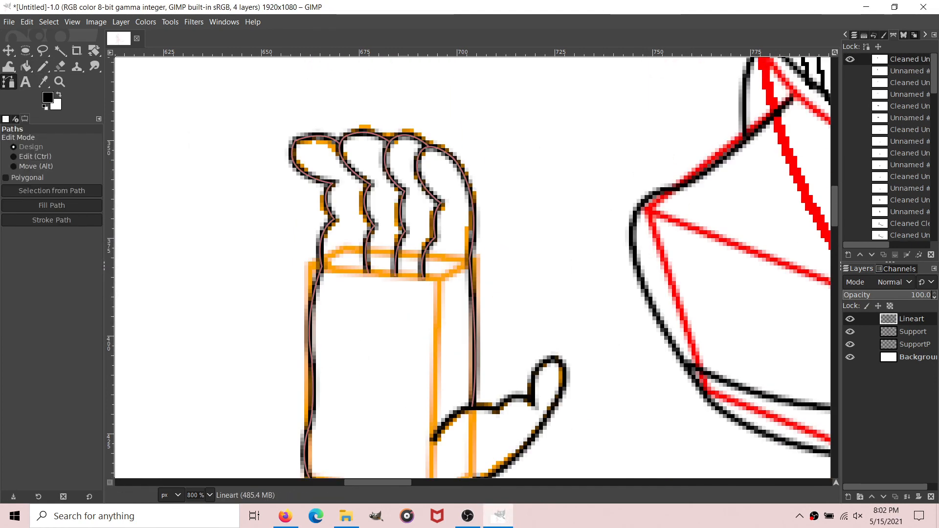
{"action": "left_click", "coordinate": [849, 59]}
Step: Hide the Support and SupportP layers so only the line art shows over the background
{"action": "scroll", "coordinate": [203, 495], "scroll_direction": "down", "scroll_amount": 2}
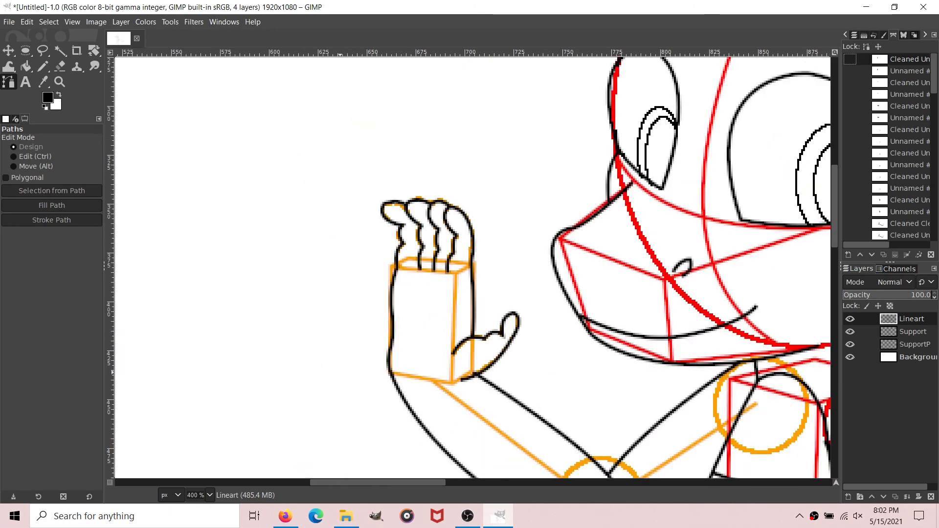
{"action": "scroll", "coordinate": [472, 267], "scroll_direction": "right", "scroll_amount": 4}
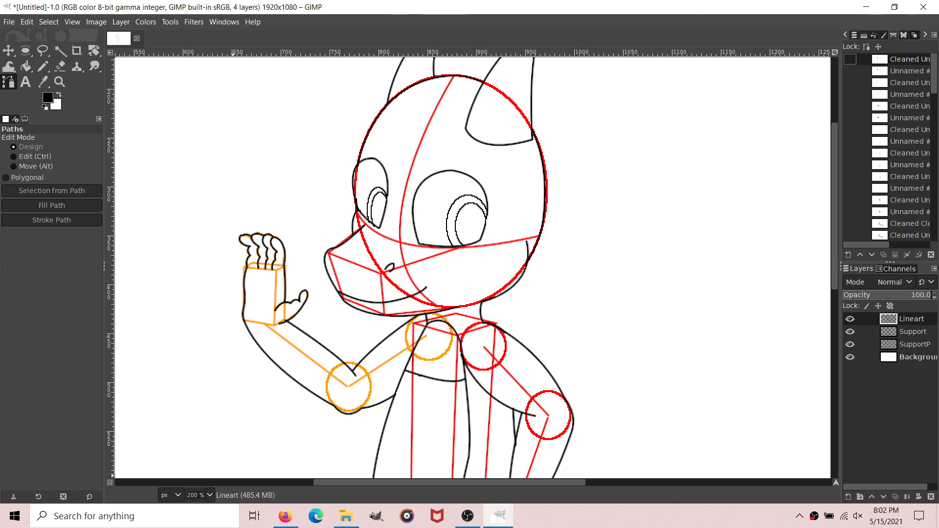
{"action": "scroll", "coordinate": [210, 495], "scroll_direction": "down", "scroll_amount": 2}
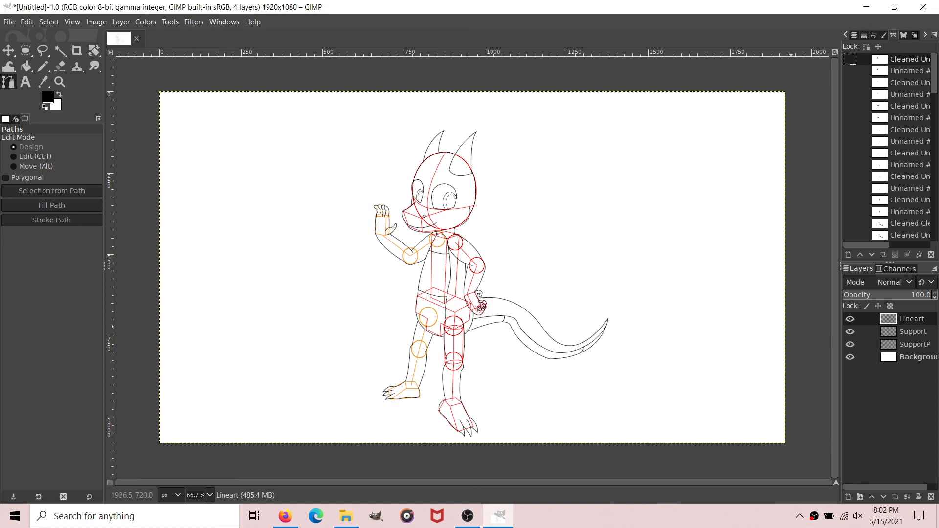
{"action": "left_click", "coordinate": [850, 332]}
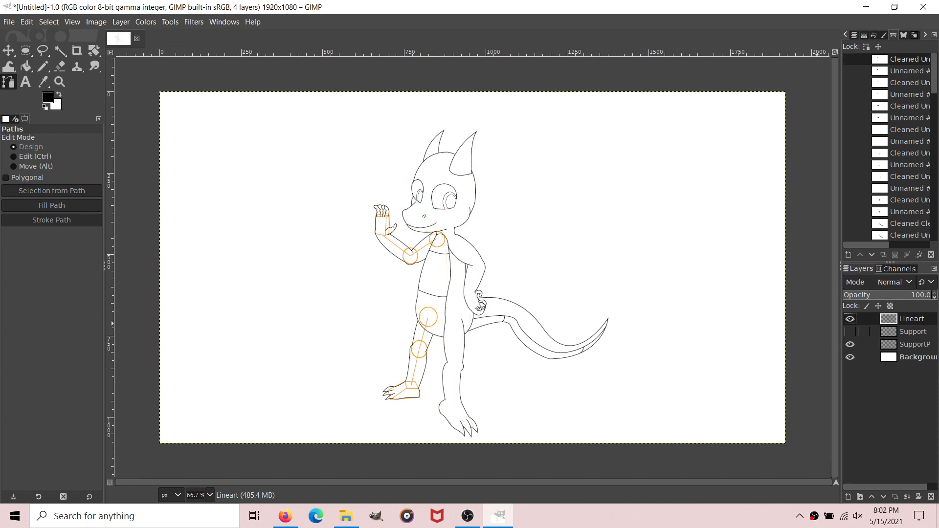
{"action": "left_click", "coordinate": [849, 344]}
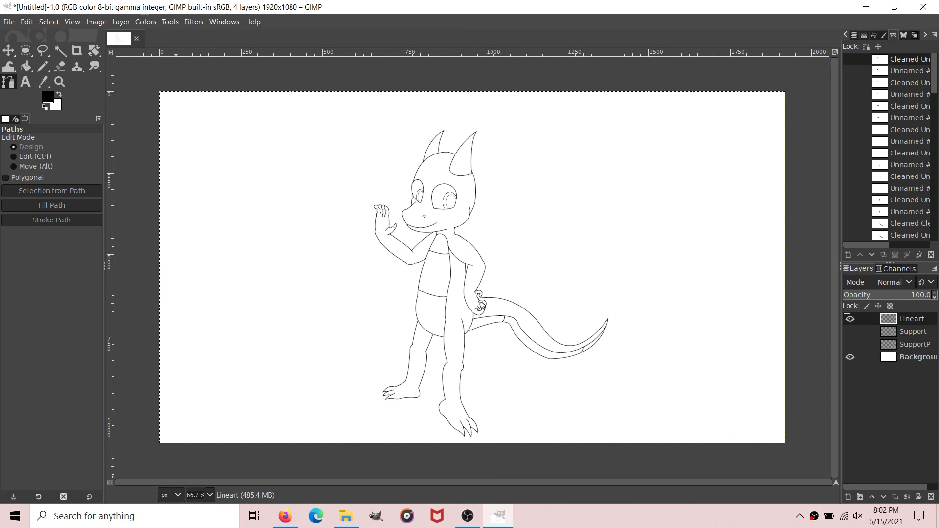
Step: Duplicate the Lineart layer and rename the copy as Color
{"action": "key", "text": "1"}
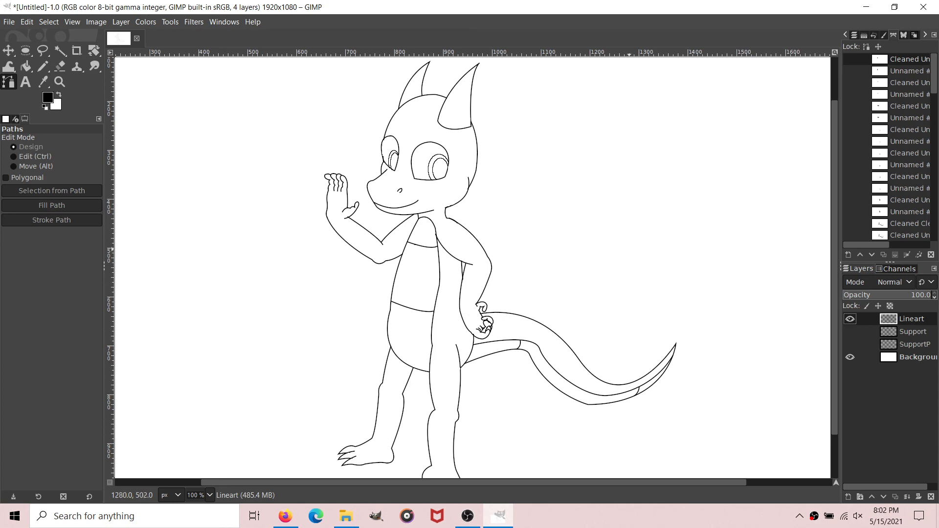
{"action": "right_click", "coordinate": [906, 320]}
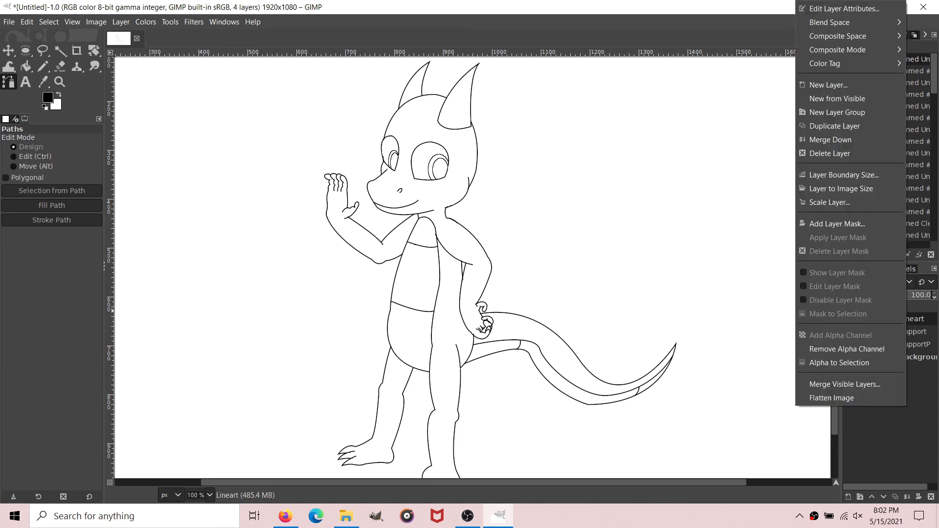
{"action": "left_click", "coordinate": [834, 125]}
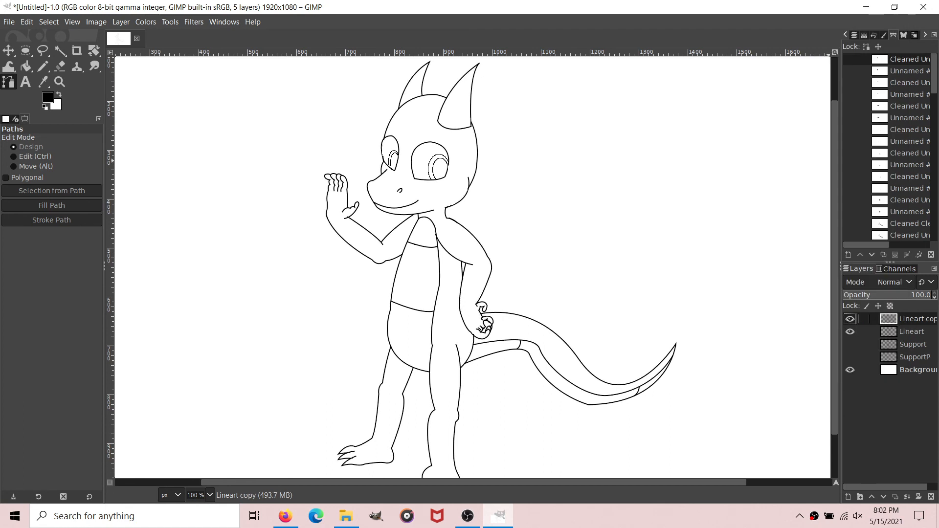
{"action": "double_click", "coordinate": [914, 319]}
{"action": "type", "text": "Color"}
{"action": "key", "text": "Return"}
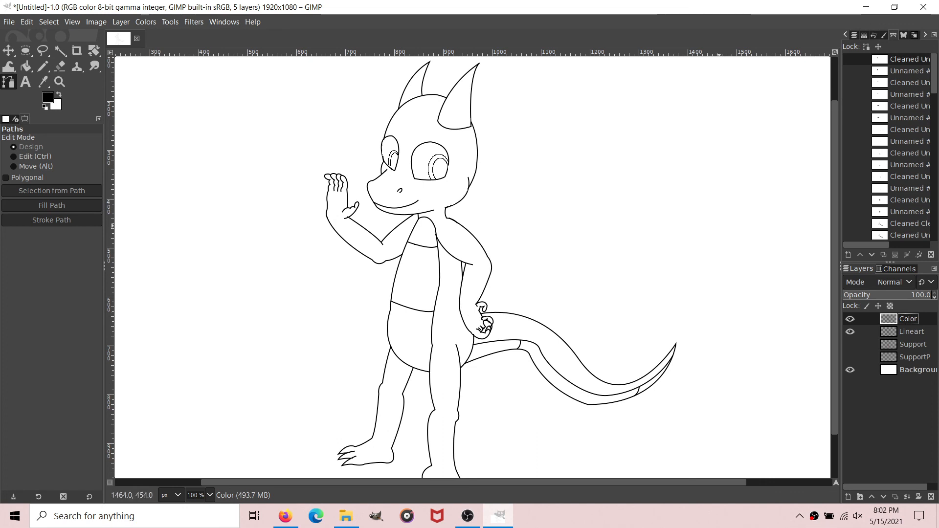
Step: Bucket-fill the head, body, both arms, legs and upper tail band on the Color layer with light blue 71c6ff
{"action": "left_click", "coordinate": [48, 98]}
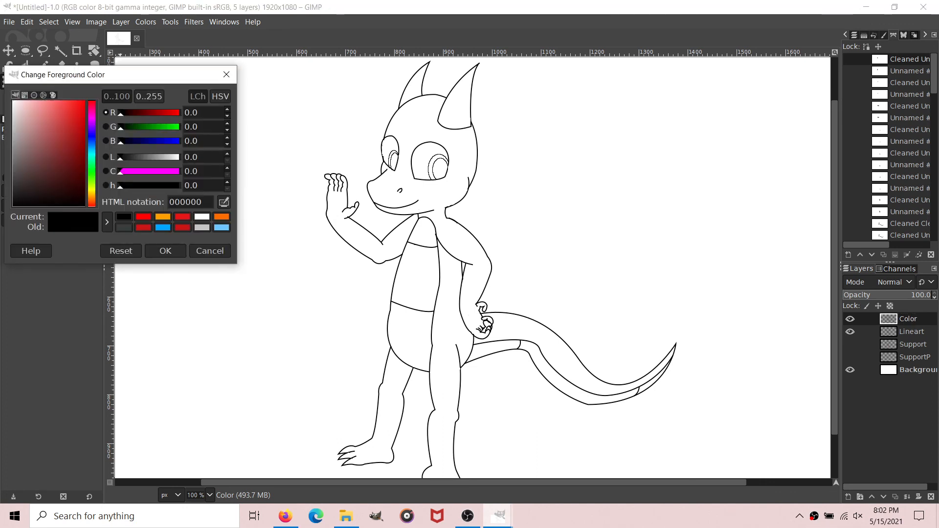
{"action": "left_click", "coordinate": [221, 227]}
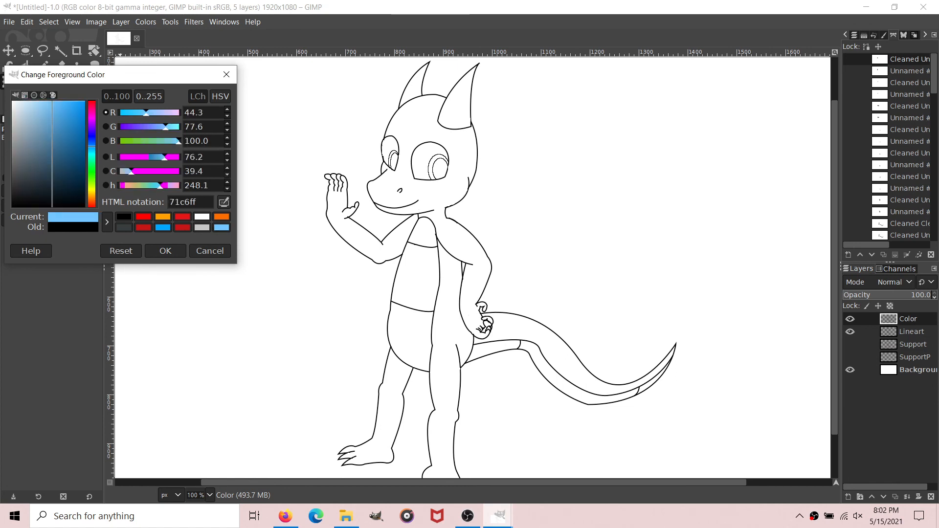
{"action": "left_click", "coordinate": [165, 251]}
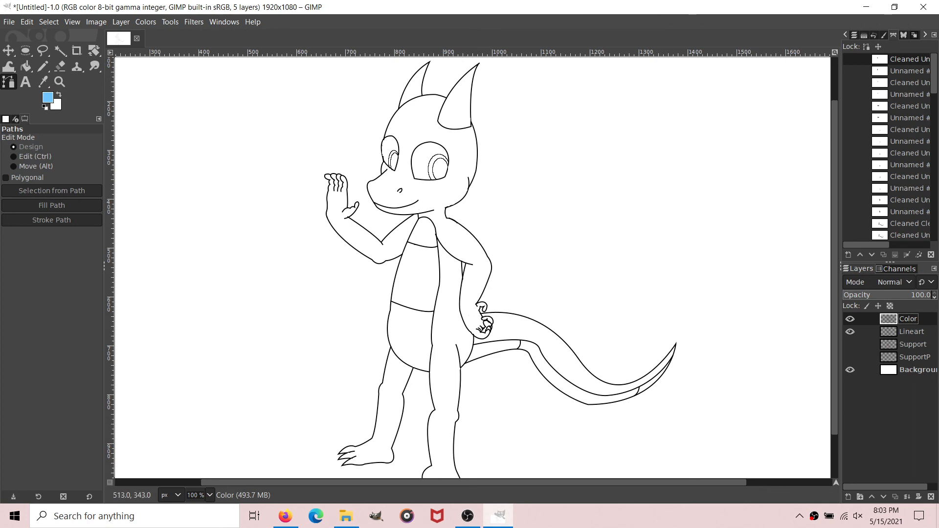
{"action": "left_click", "coordinate": [26, 66]}
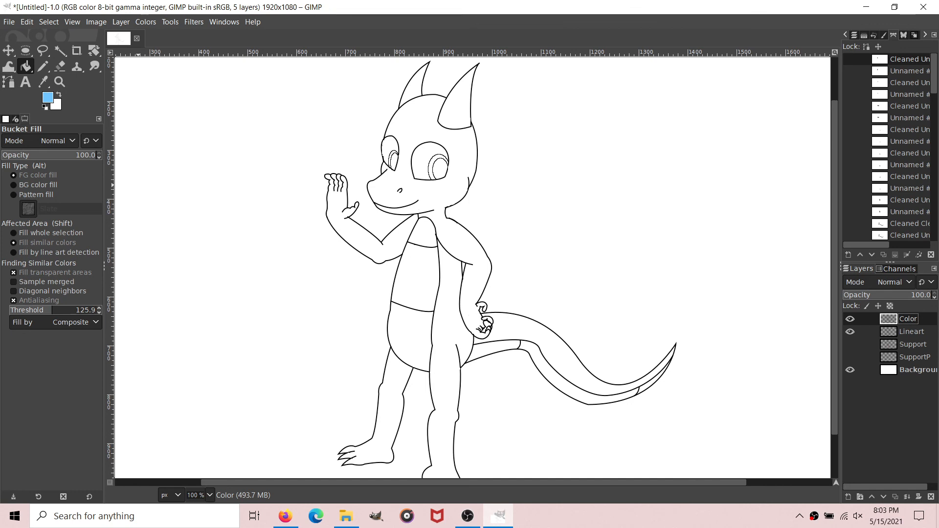
{"action": "left_click", "coordinate": [401, 245]}
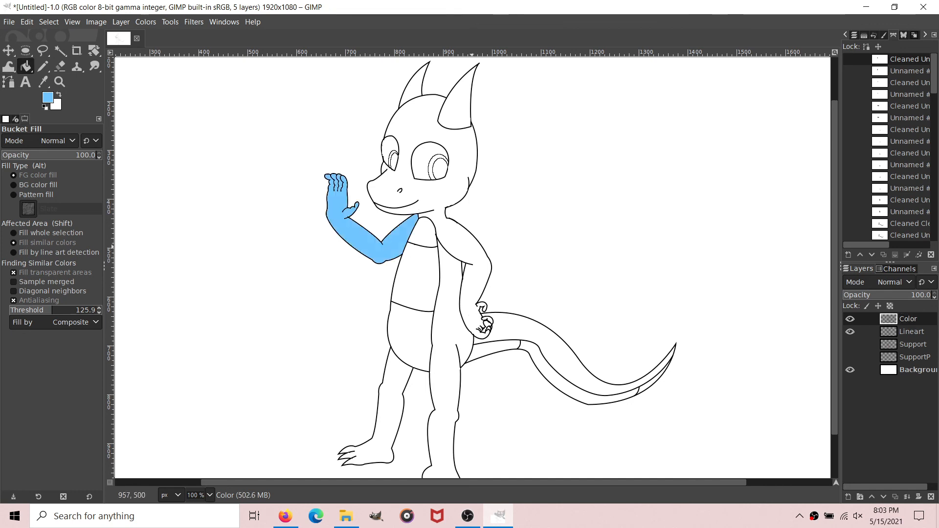
{"action": "left_click", "coordinate": [471, 247]}
{"action": "left_click", "coordinate": [451, 296]}
{"action": "left_click", "coordinate": [392, 398]}
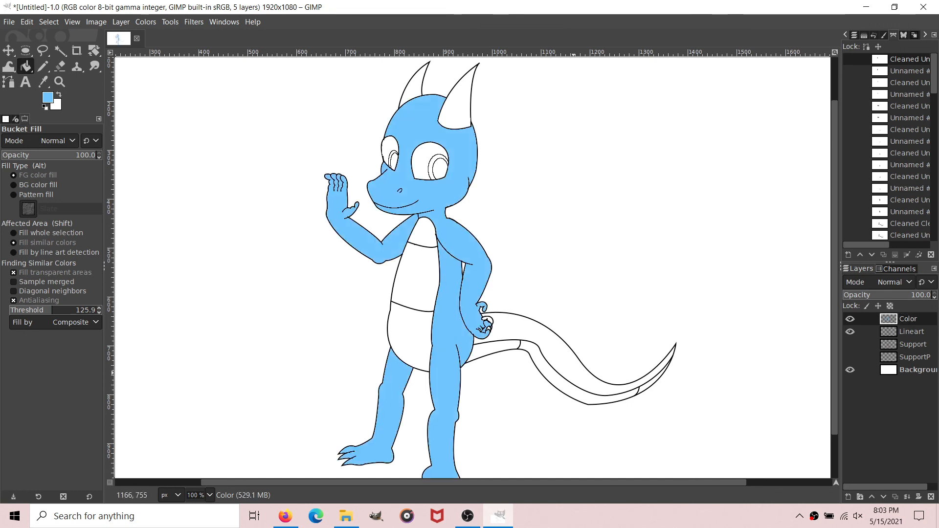
{"action": "left_click", "coordinate": [574, 373]}
Step: Compare the figure with the Color layer hidden and shown, leaving the layer visible
{"action": "left_click", "coordinate": [850, 319]}
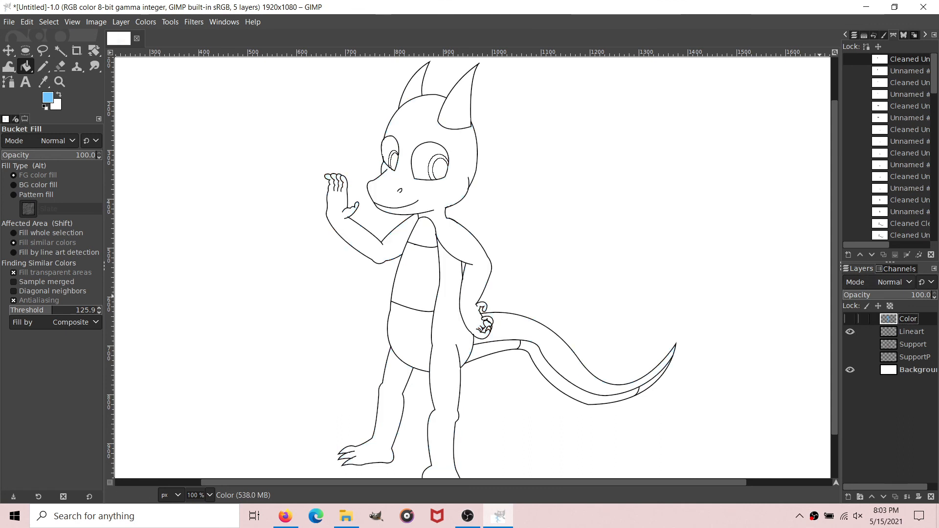
{"action": "left_click", "coordinate": [850, 319]}
{"action": "left_click", "coordinate": [850, 319]}
{"action": "left_click", "coordinate": [850, 319]}
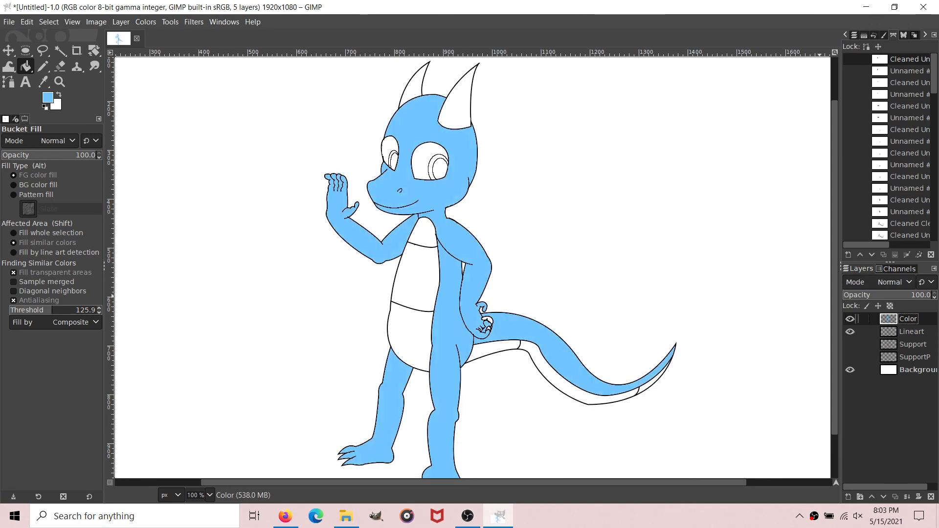
{"action": "left_click", "coordinate": [850, 319]}
{"action": "left_click", "coordinate": [850, 318]}
{"action": "left_click", "coordinate": [850, 319]}
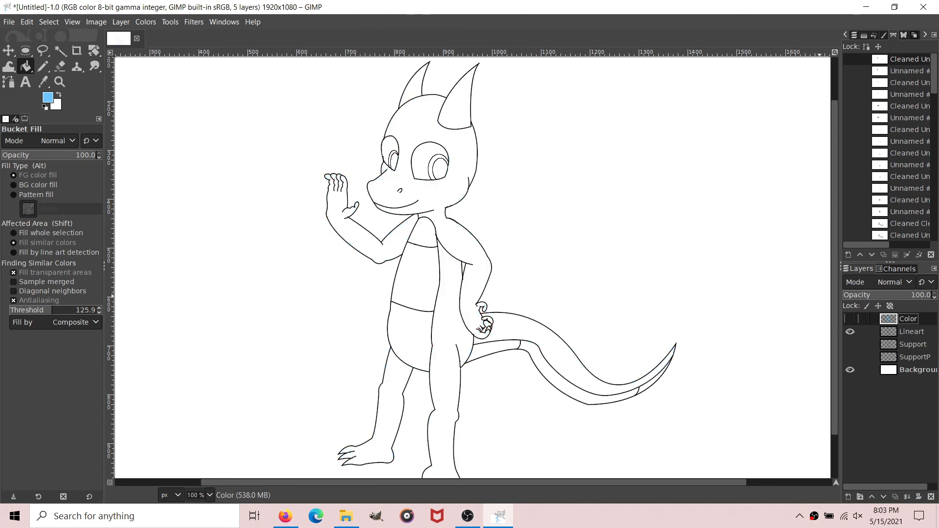
{"action": "left_click", "coordinate": [849, 319]}
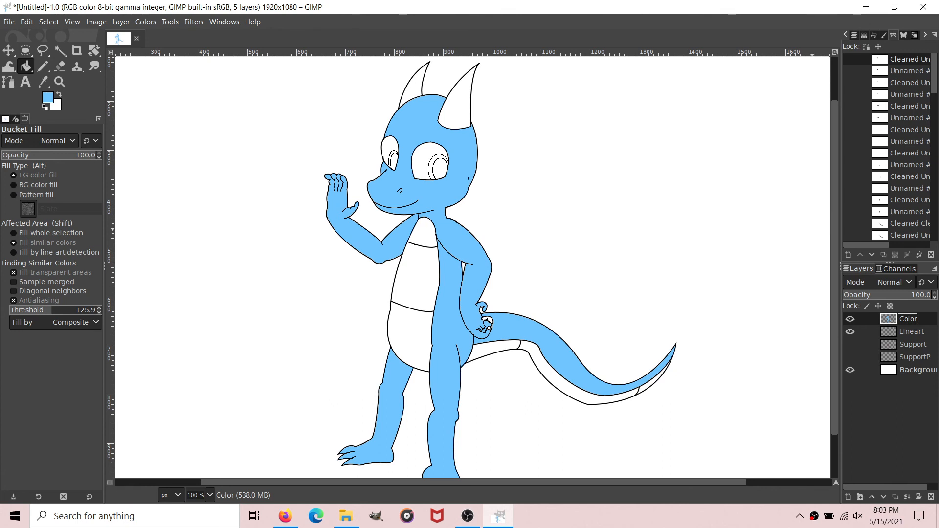
{"action": "left_click", "coordinate": [850, 319]}
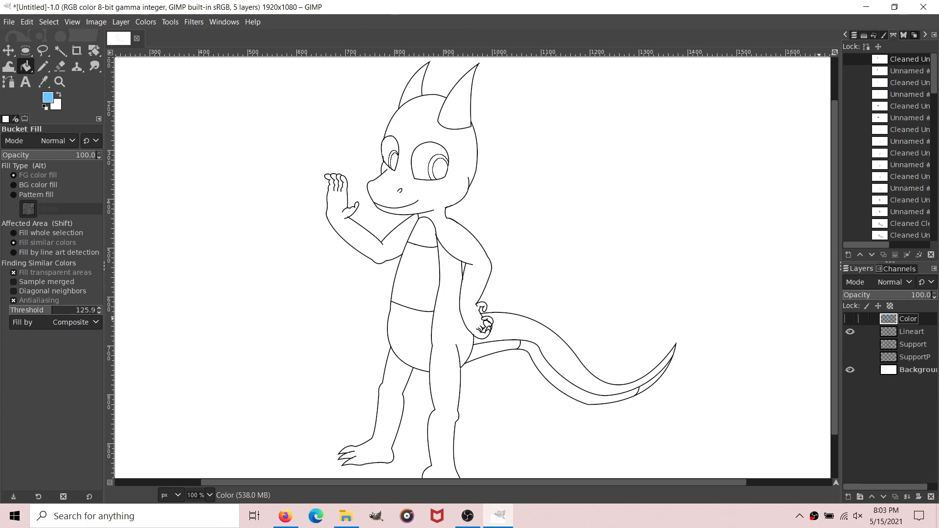
{"action": "left_click", "coordinate": [850, 319]}
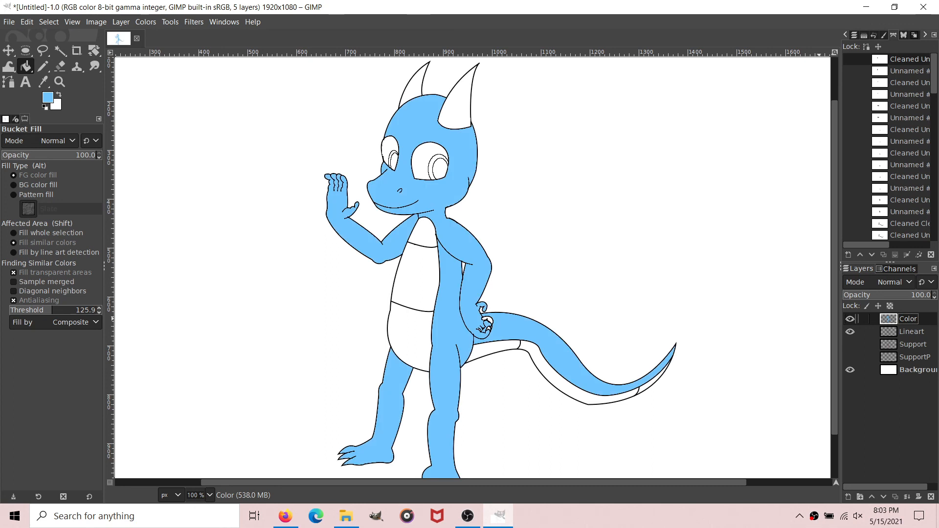
{"action": "key", "text": "minus"}
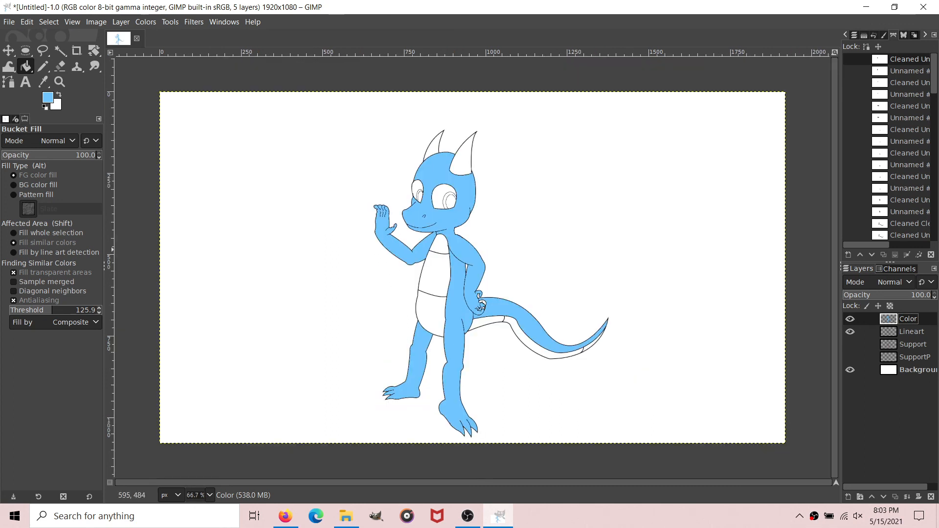